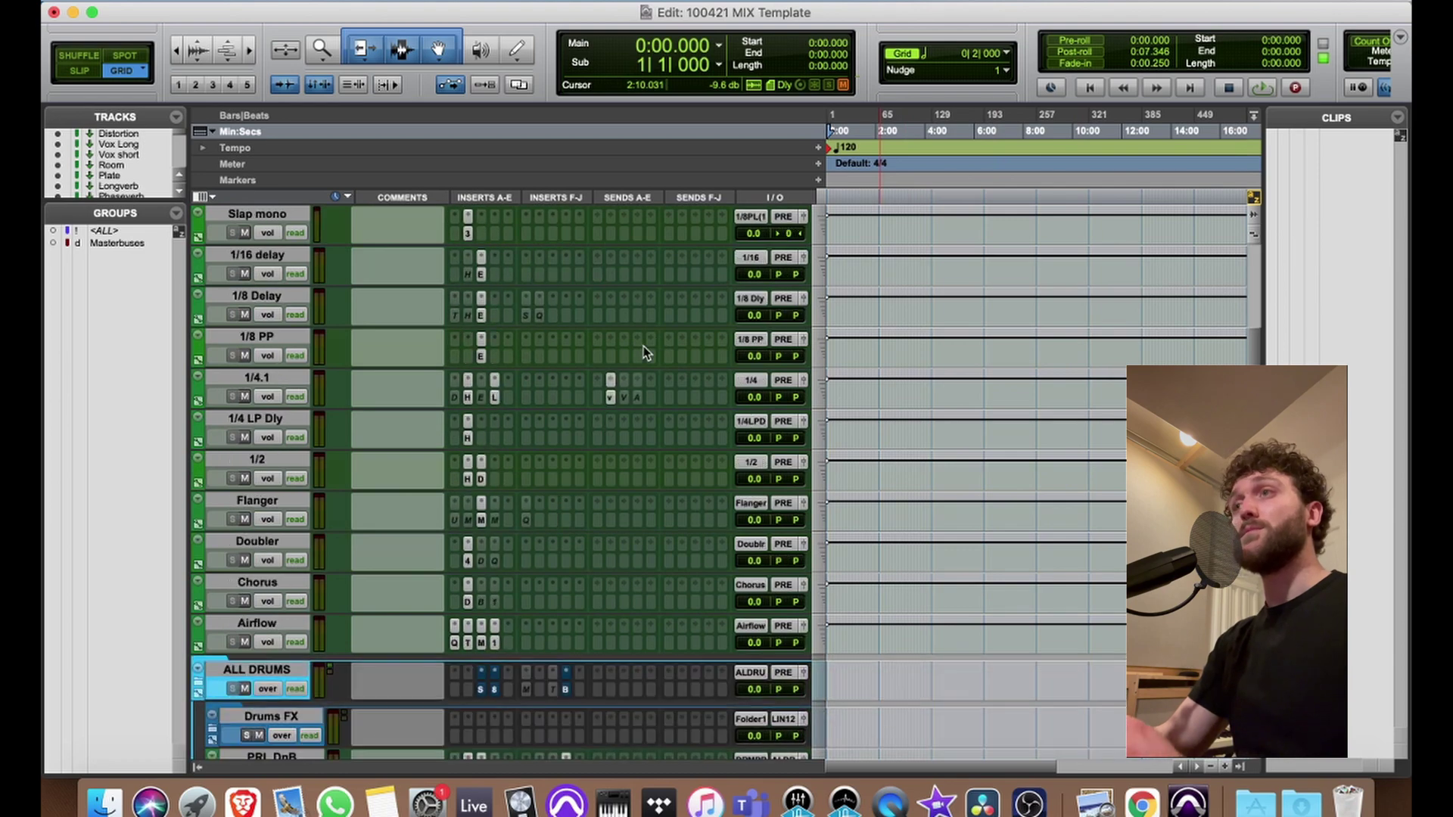
- Bypass the bx_meter, bx_solo and ADPTR MetricAB inserts on the Master 1 track and select that track
scroll(643, 347, down, 10)
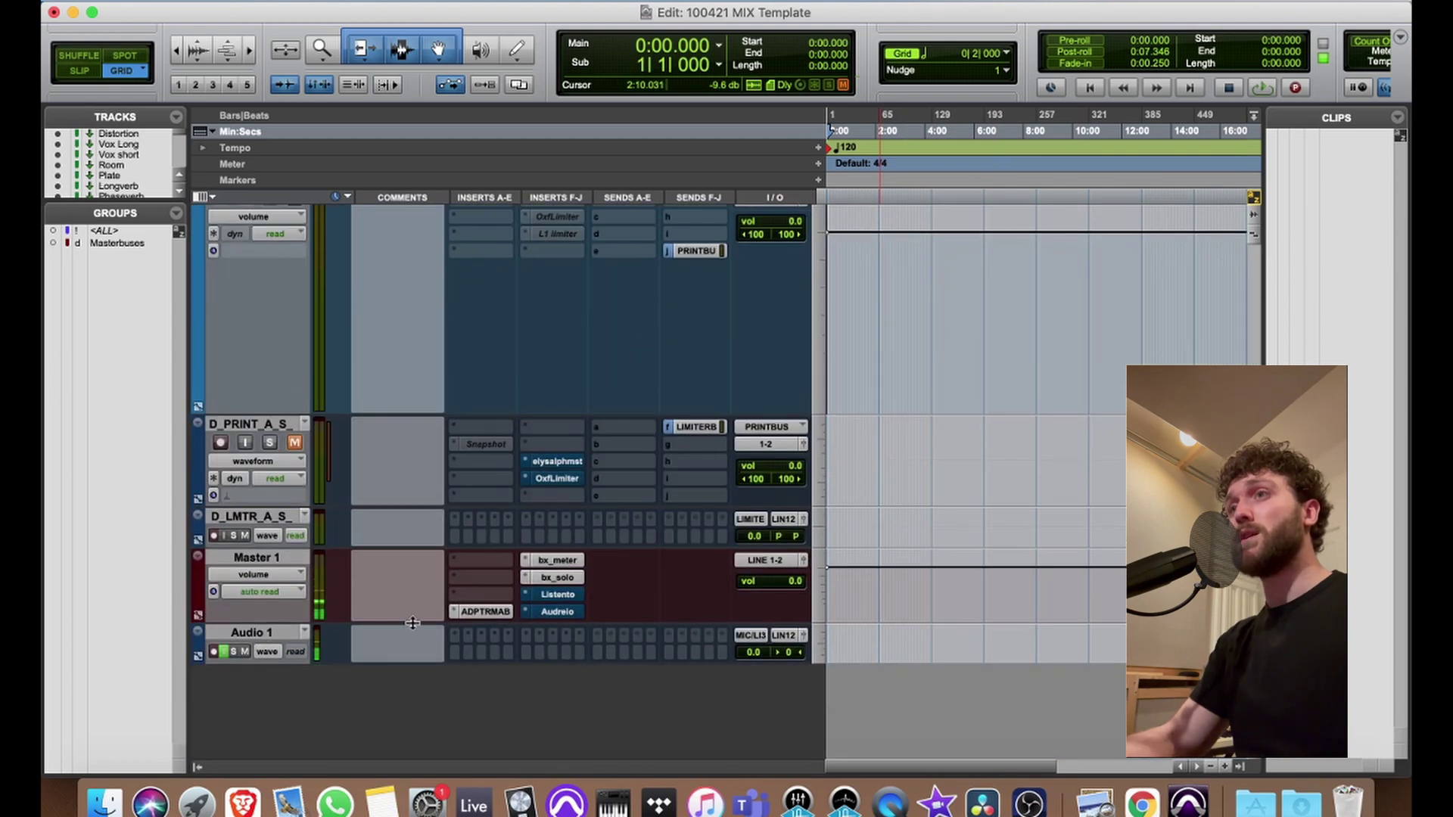
super+click(555, 575)
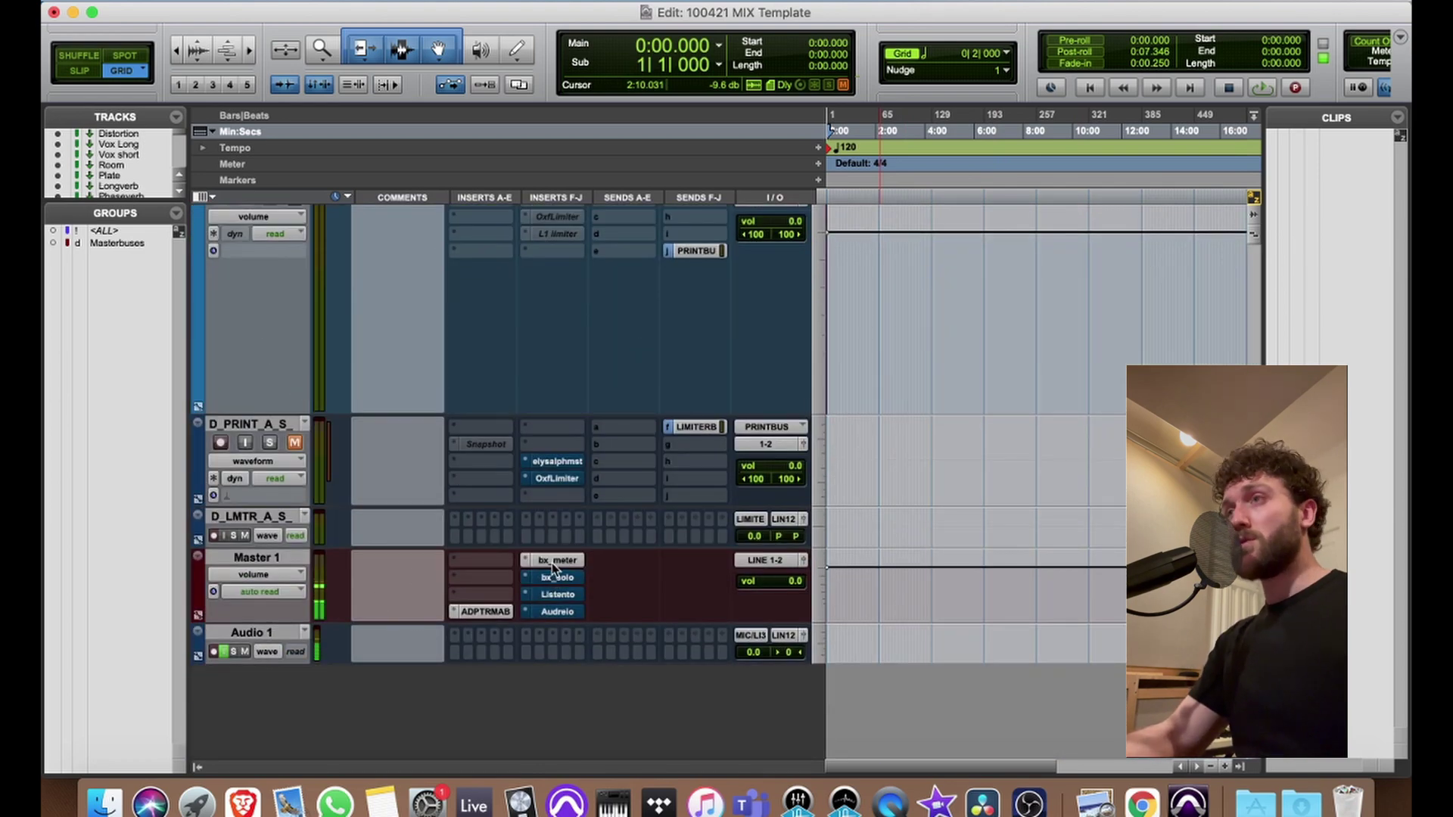
super+click(554, 560)
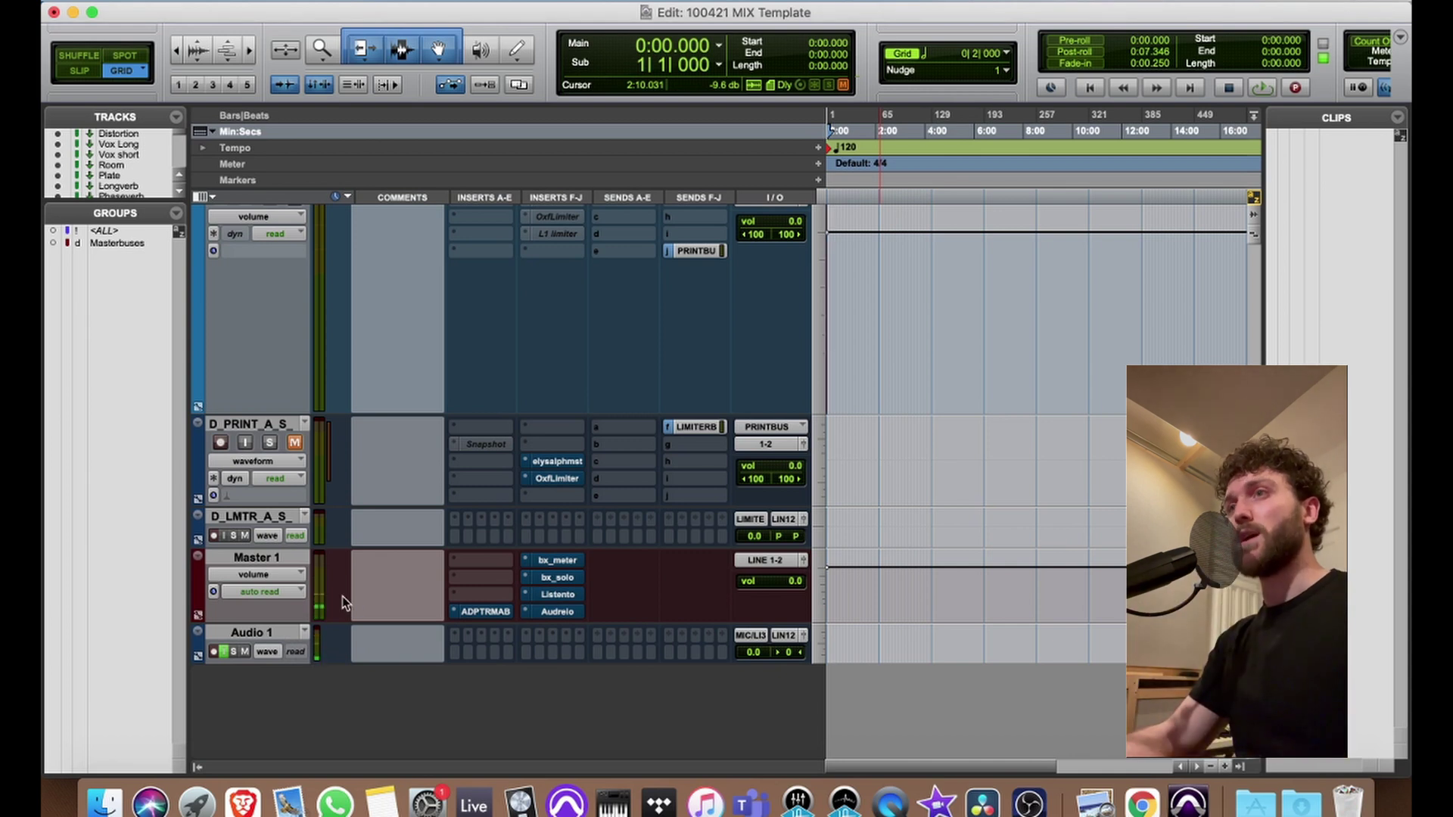
click(263, 559)
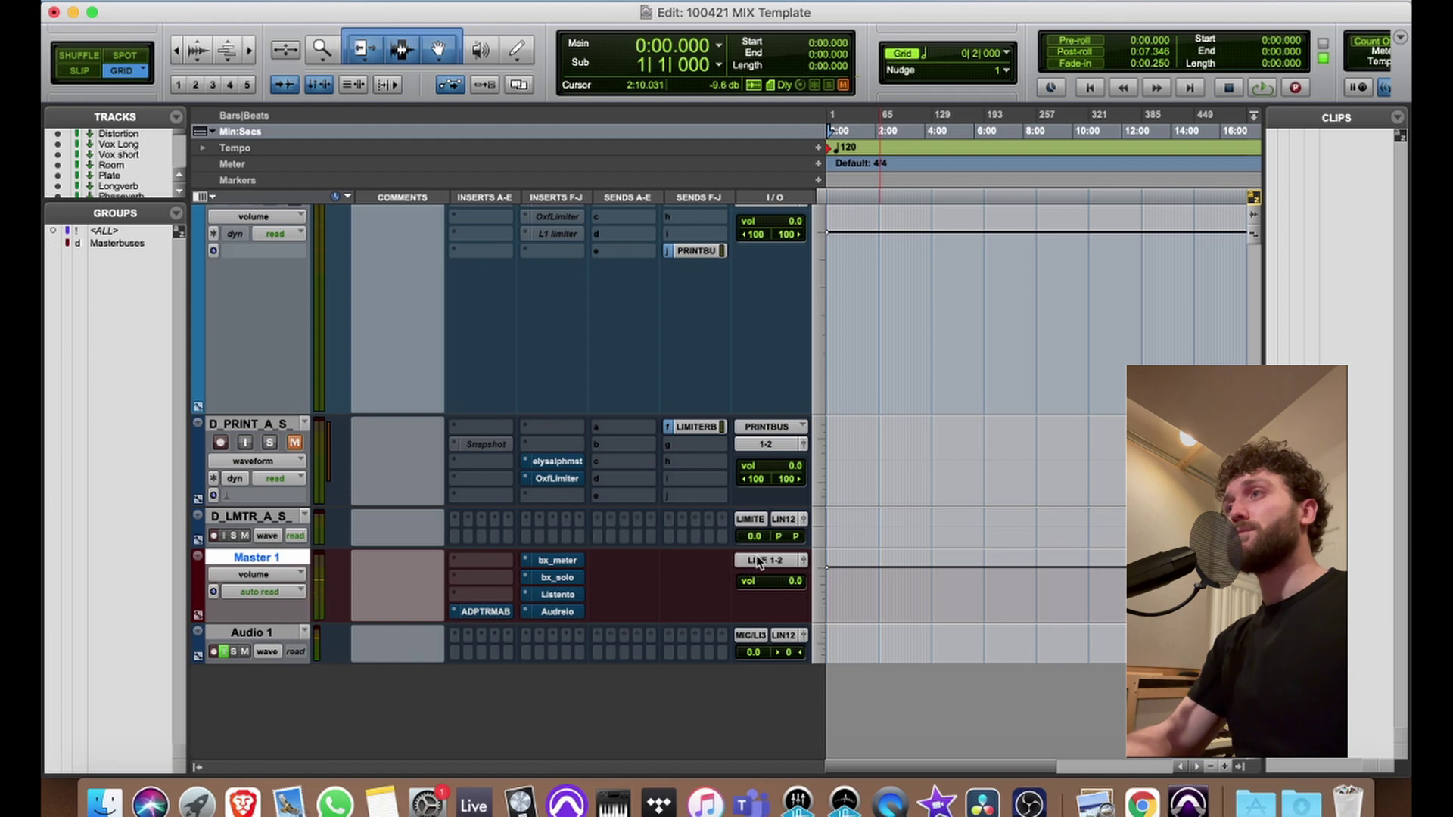
- Open the ADPTR MetricAB plug-in on Master 1 and set its playback mode to Sync
click(484, 613)
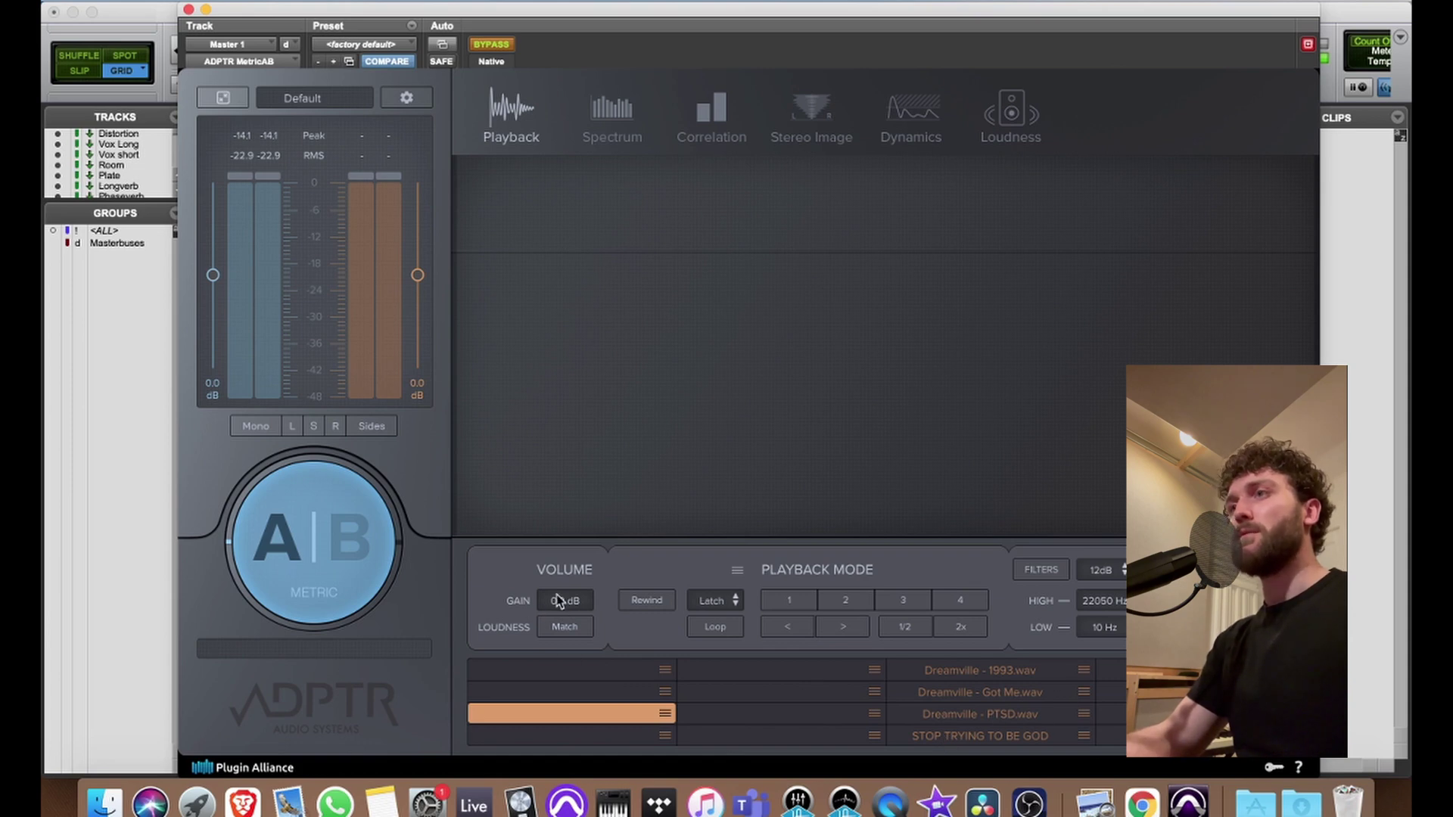
click(729, 598)
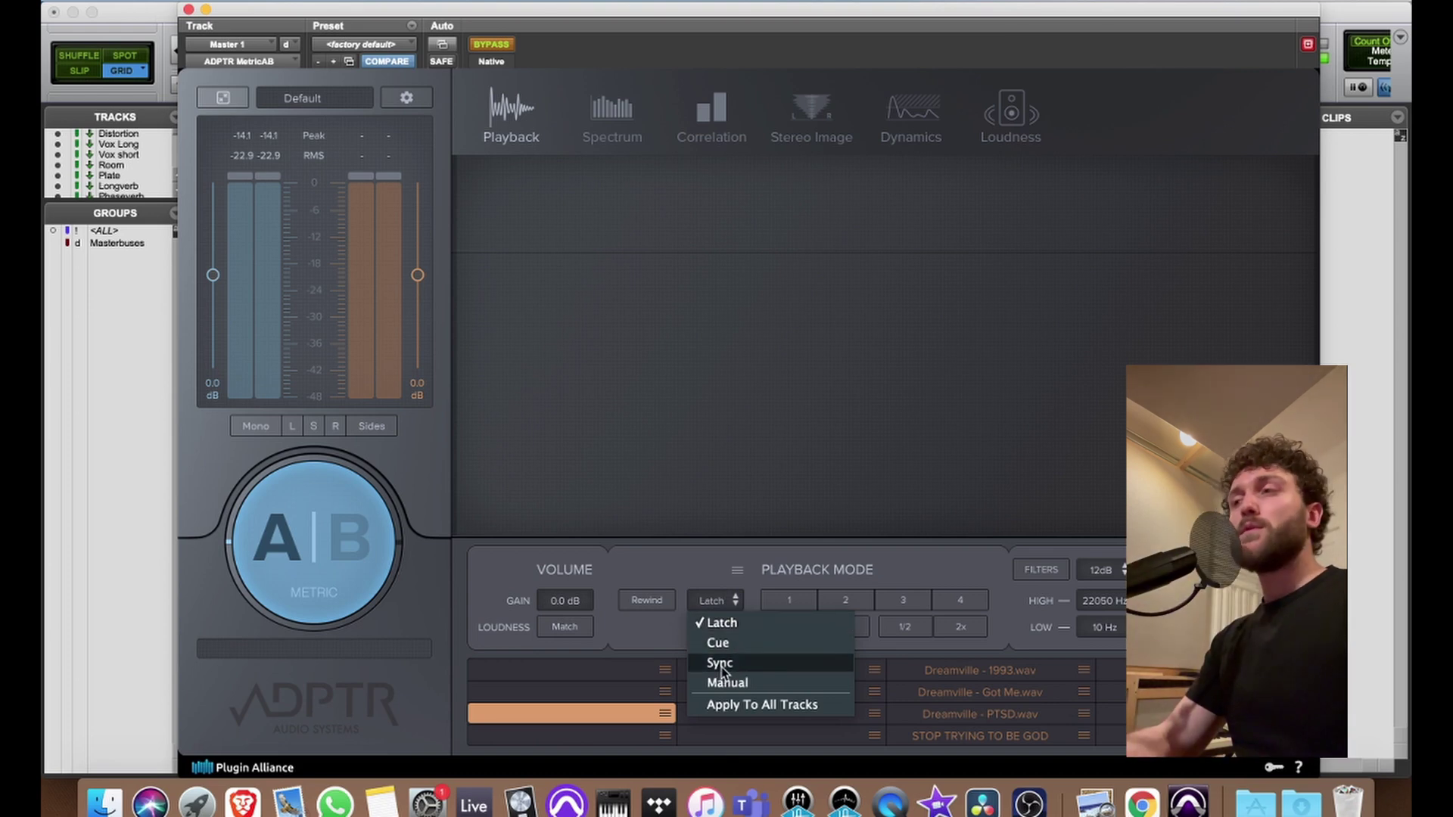
click(648, 628)
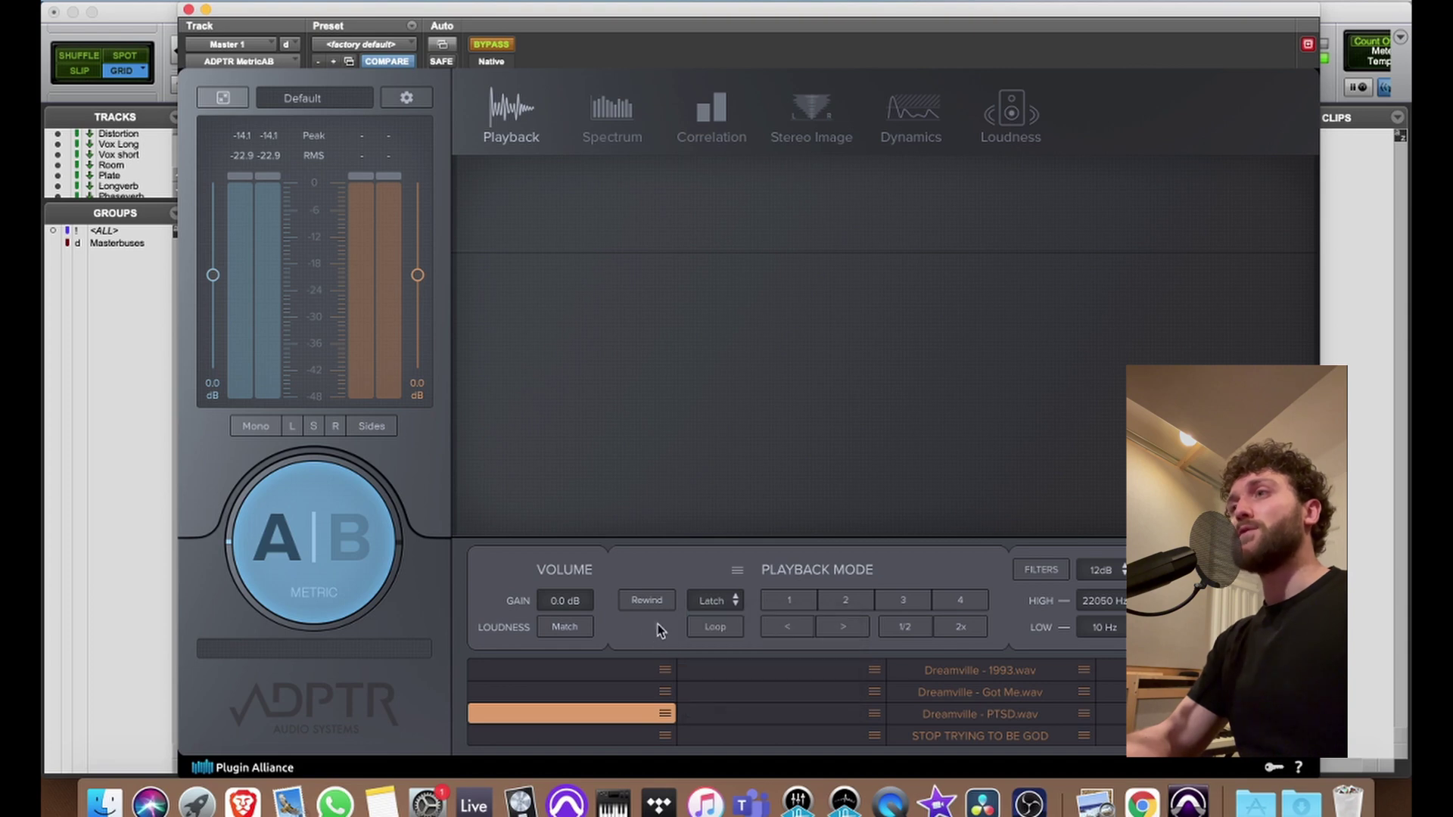
click(738, 598)
click(734, 664)
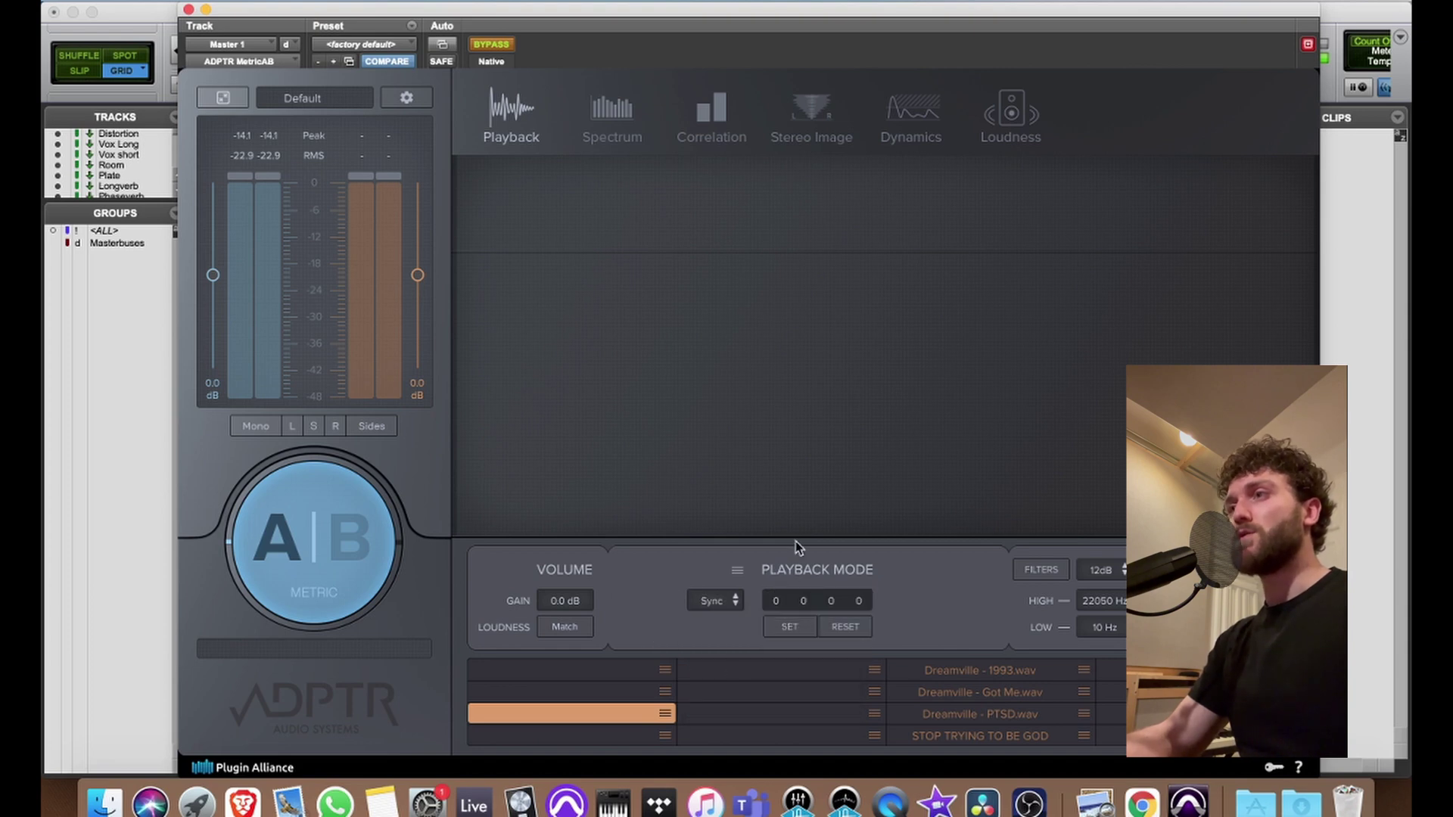
- Look through MetricAB's Spectrum, Correlation, Stereo Image, Dynamics and Loudness analysis pages and return to the Playback page
click(610, 111)
click(683, 112)
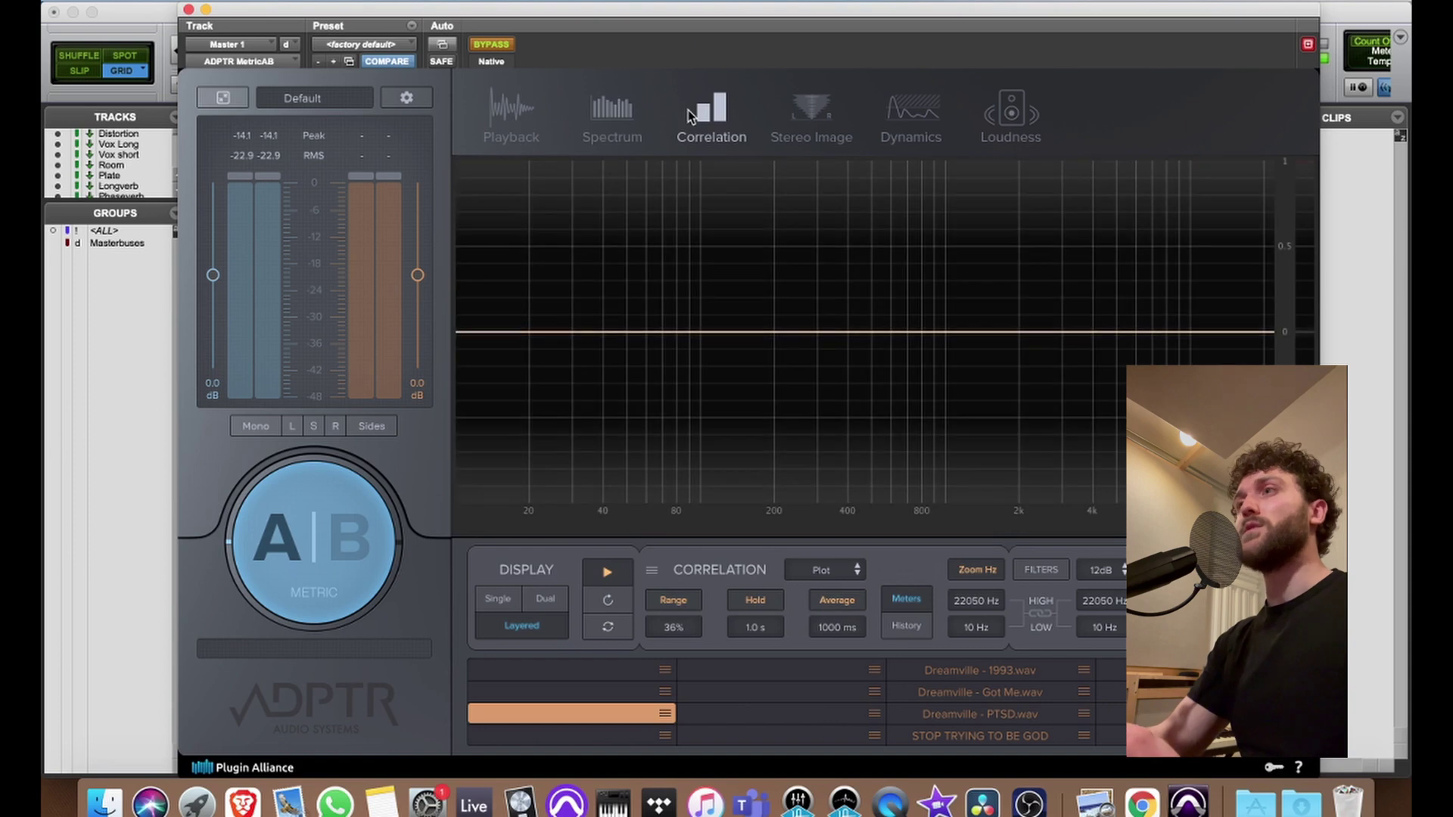
click(820, 110)
click(912, 105)
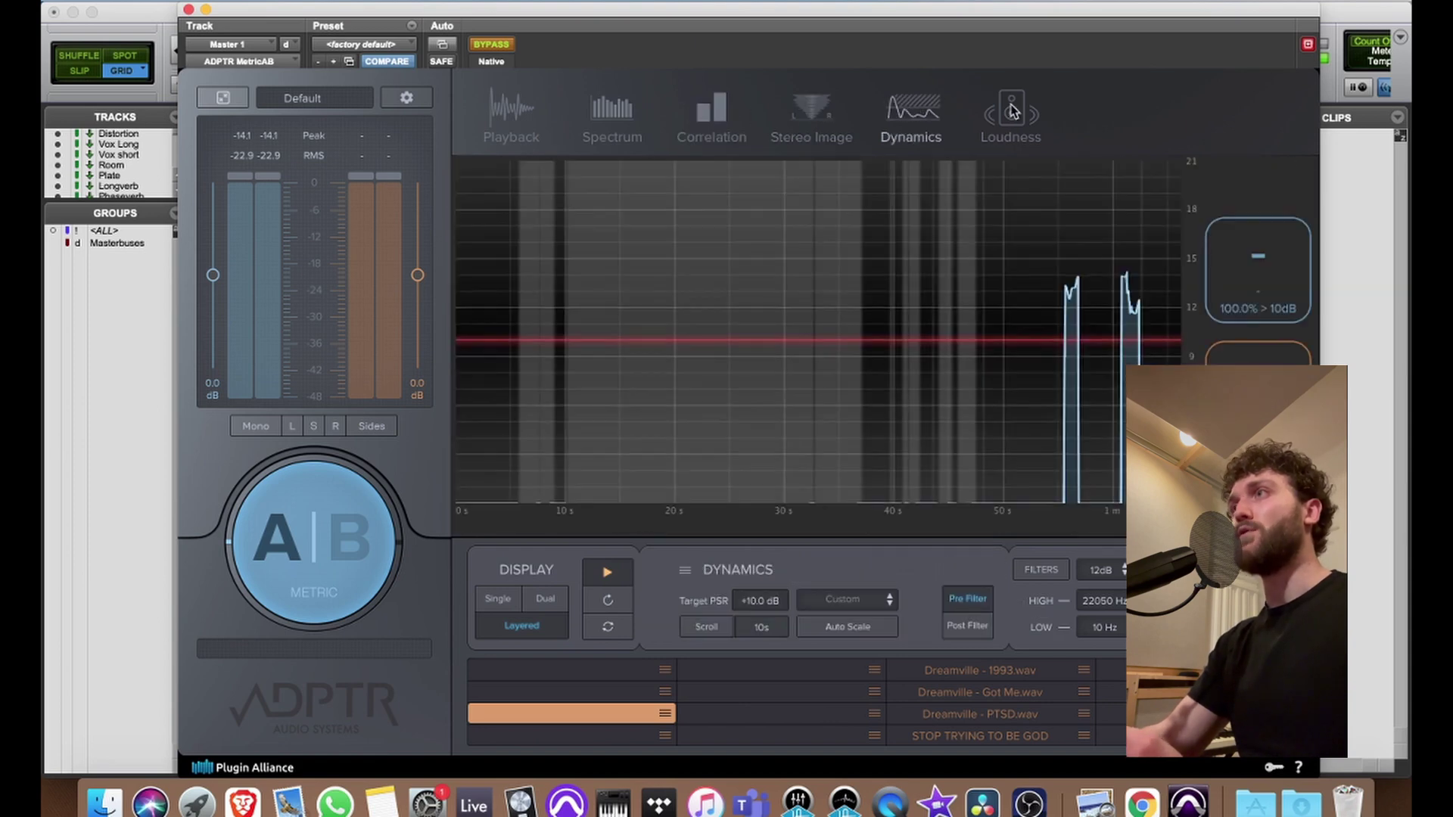
click(1015, 114)
click(910, 116)
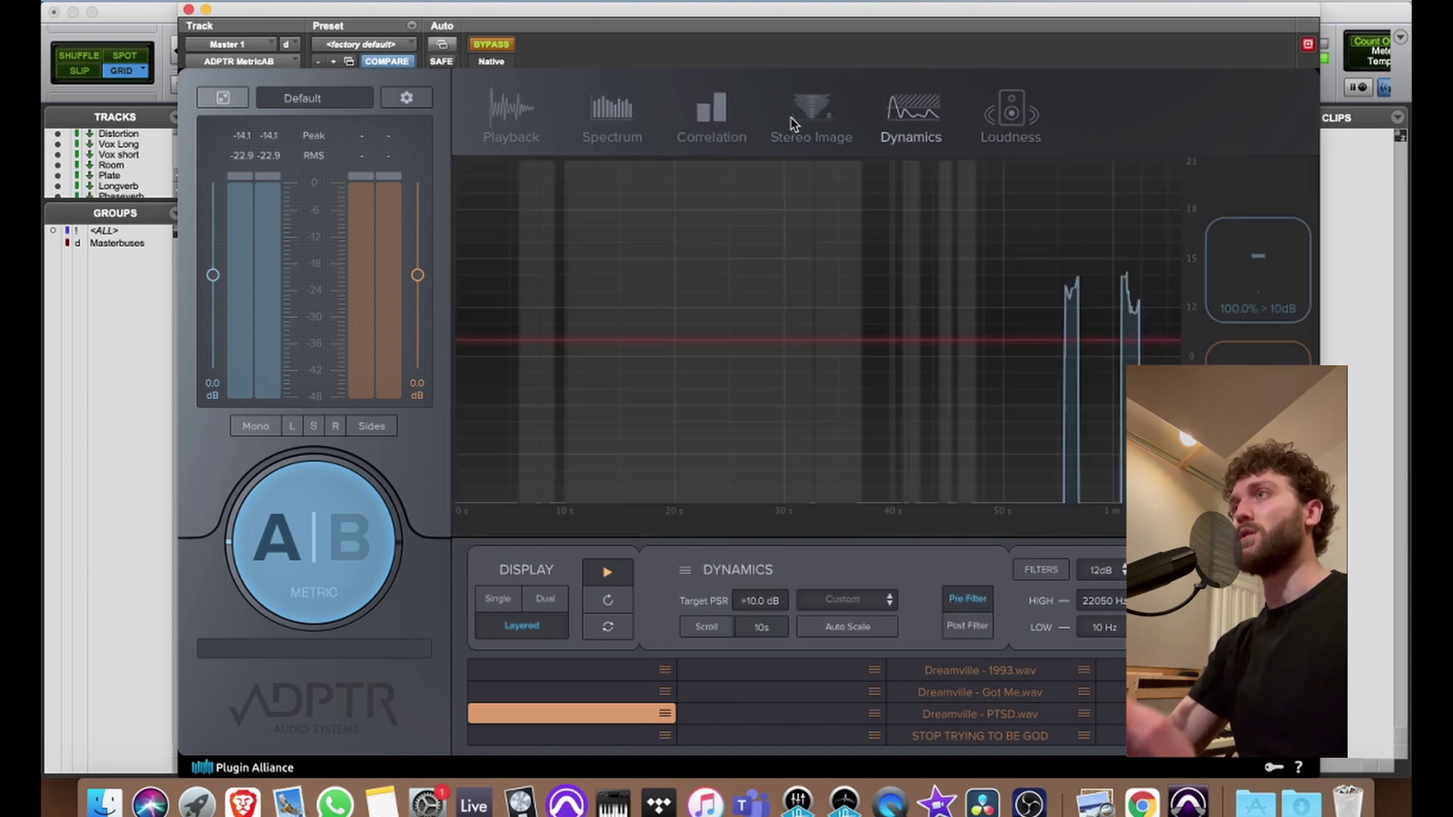
click(792, 116)
click(700, 121)
click(792, 115)
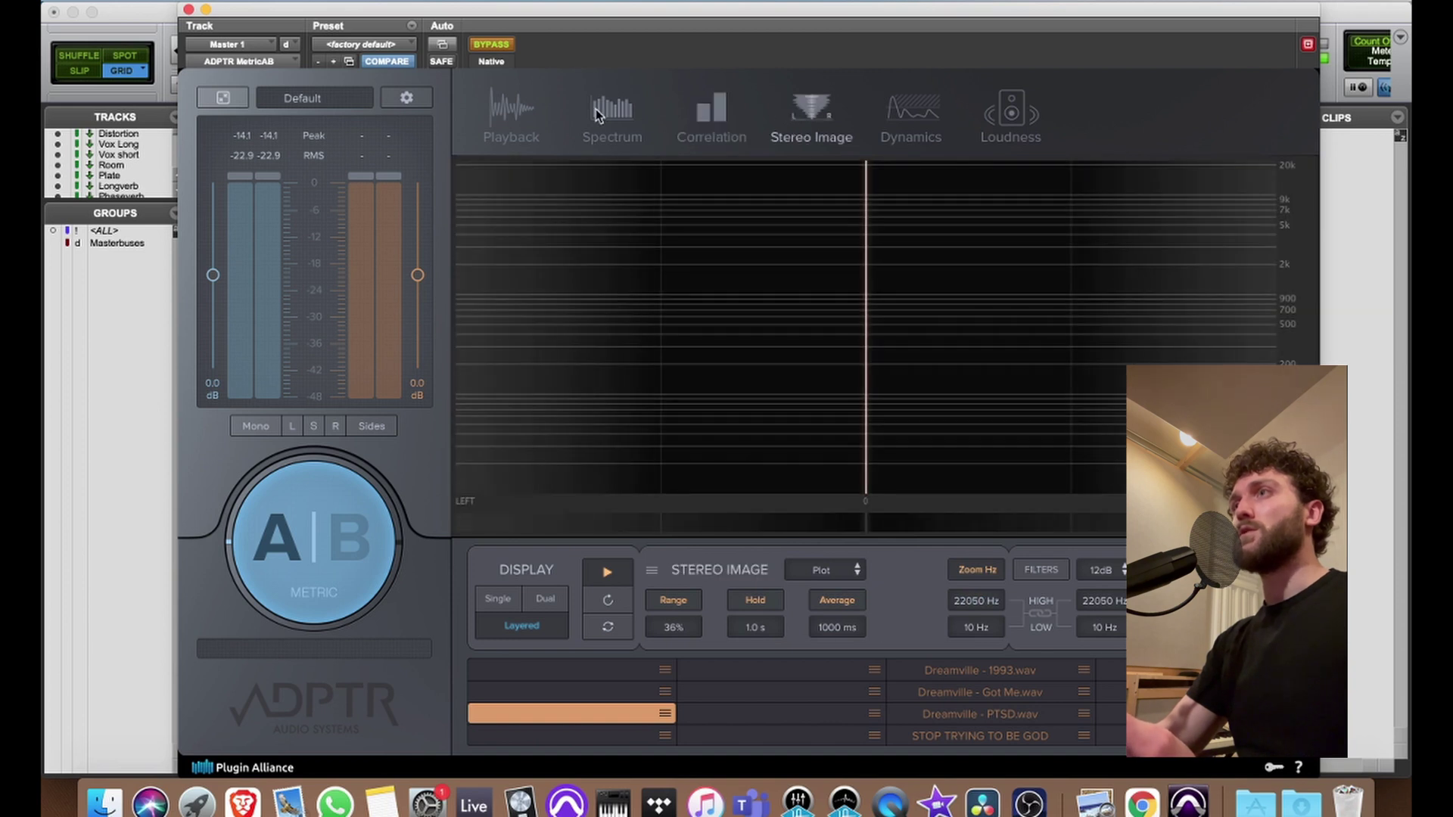
click(596, 109)
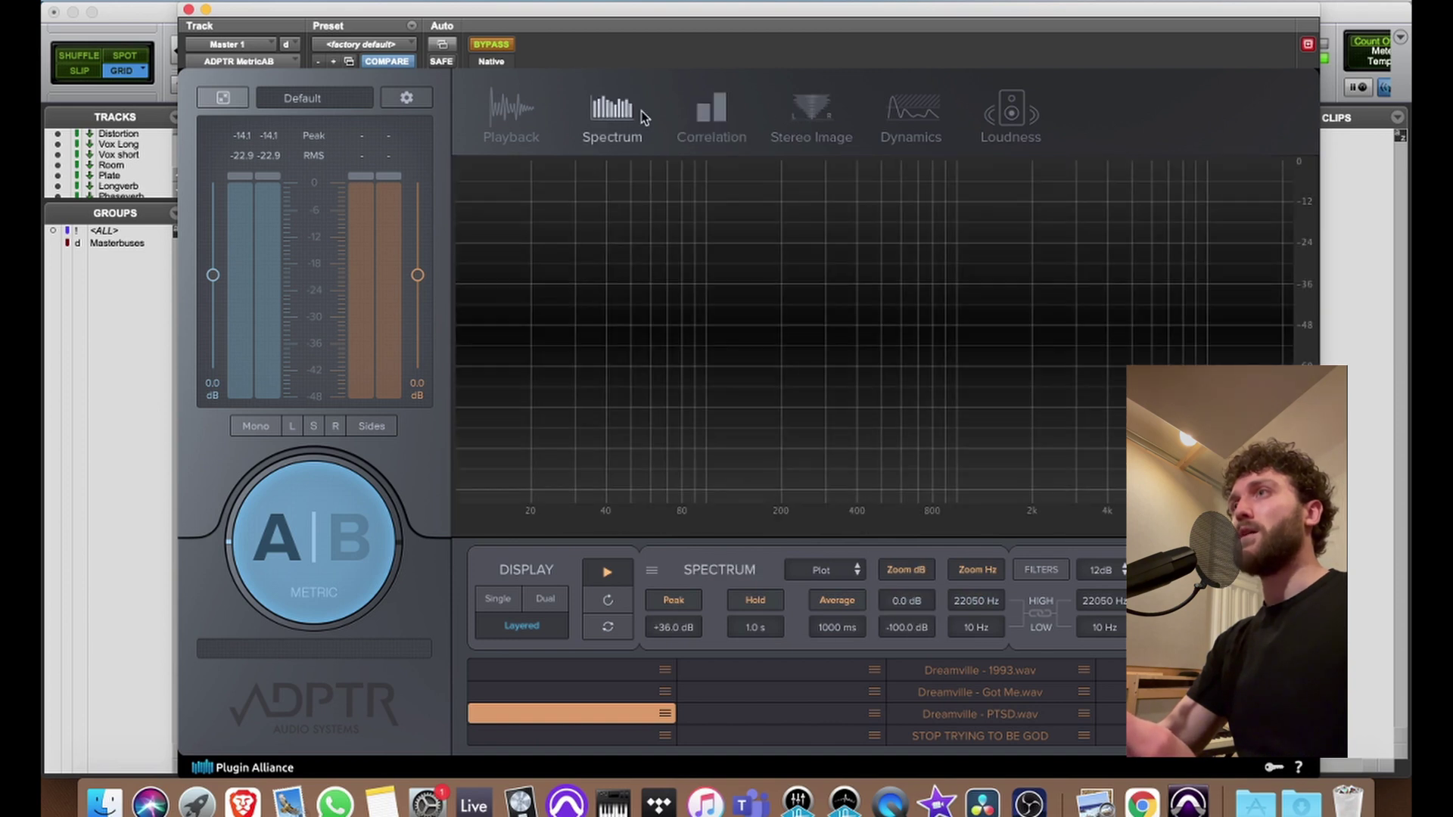
click(505, 111)
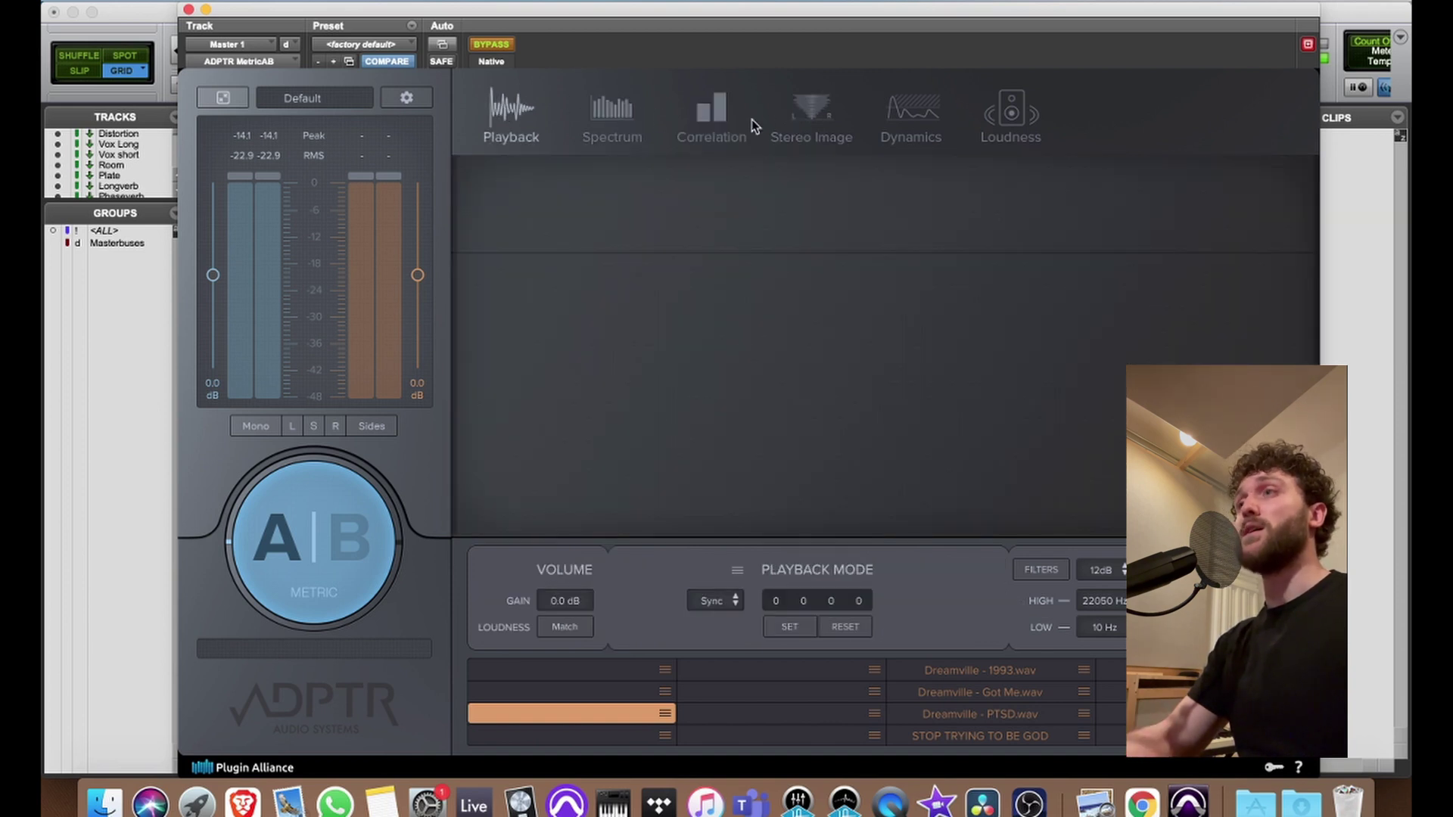
- Revisit MetricAB's Stereo Image, Dynamics, Correlation and Loudness pages and close the plug-in
click(808, 119)
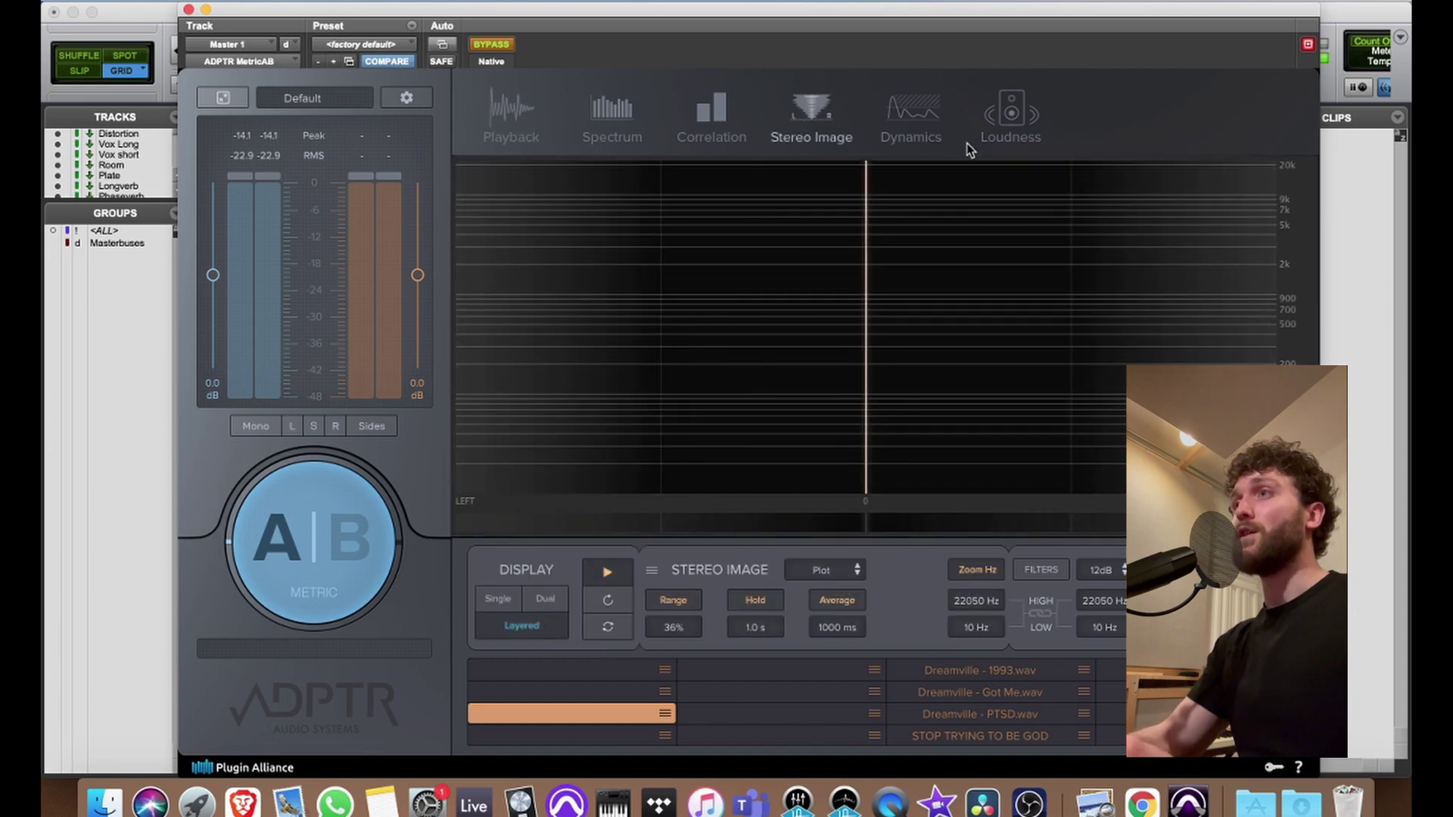
click(920, 113)
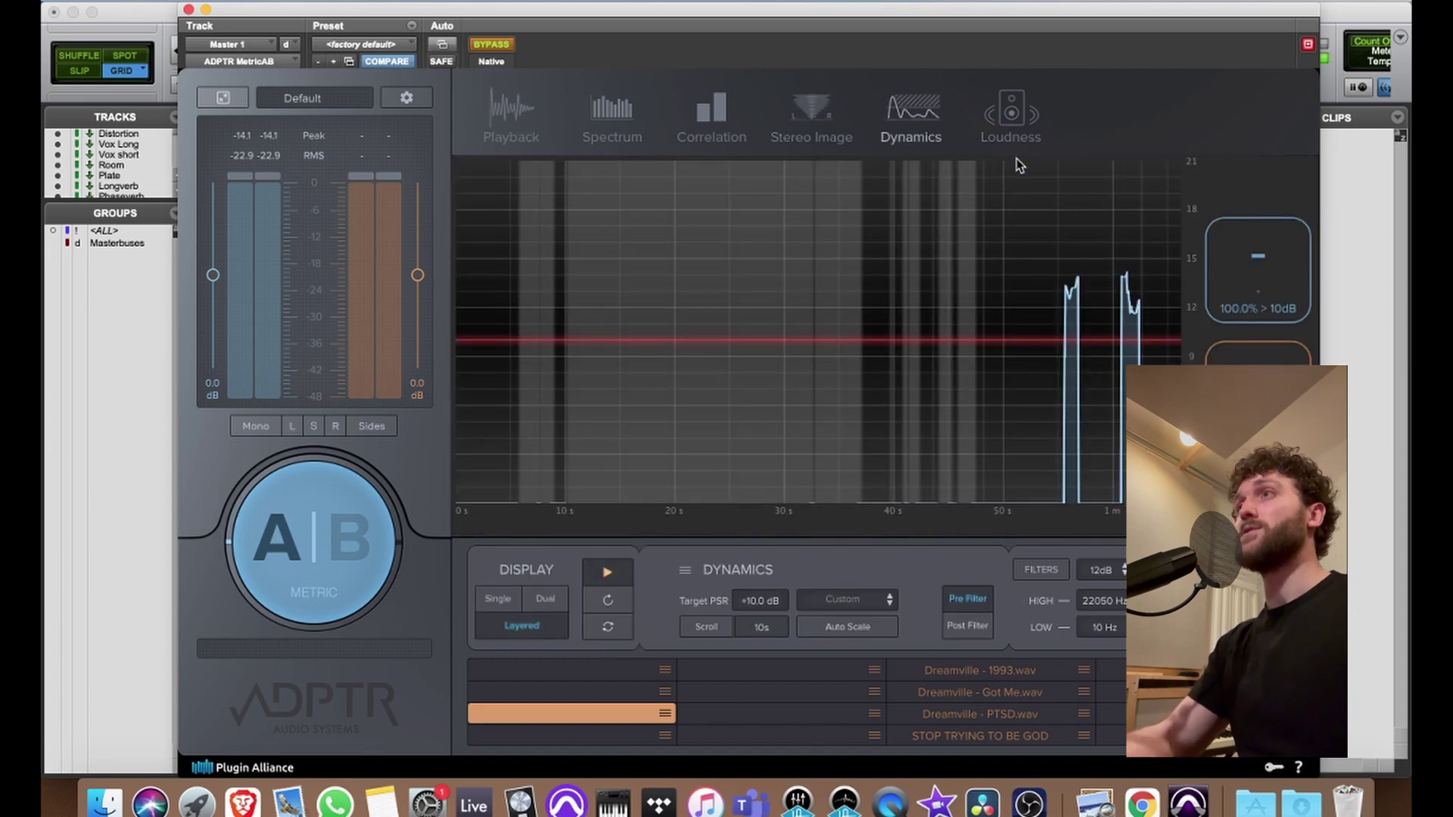
click(710, 129)
click(999, 121)
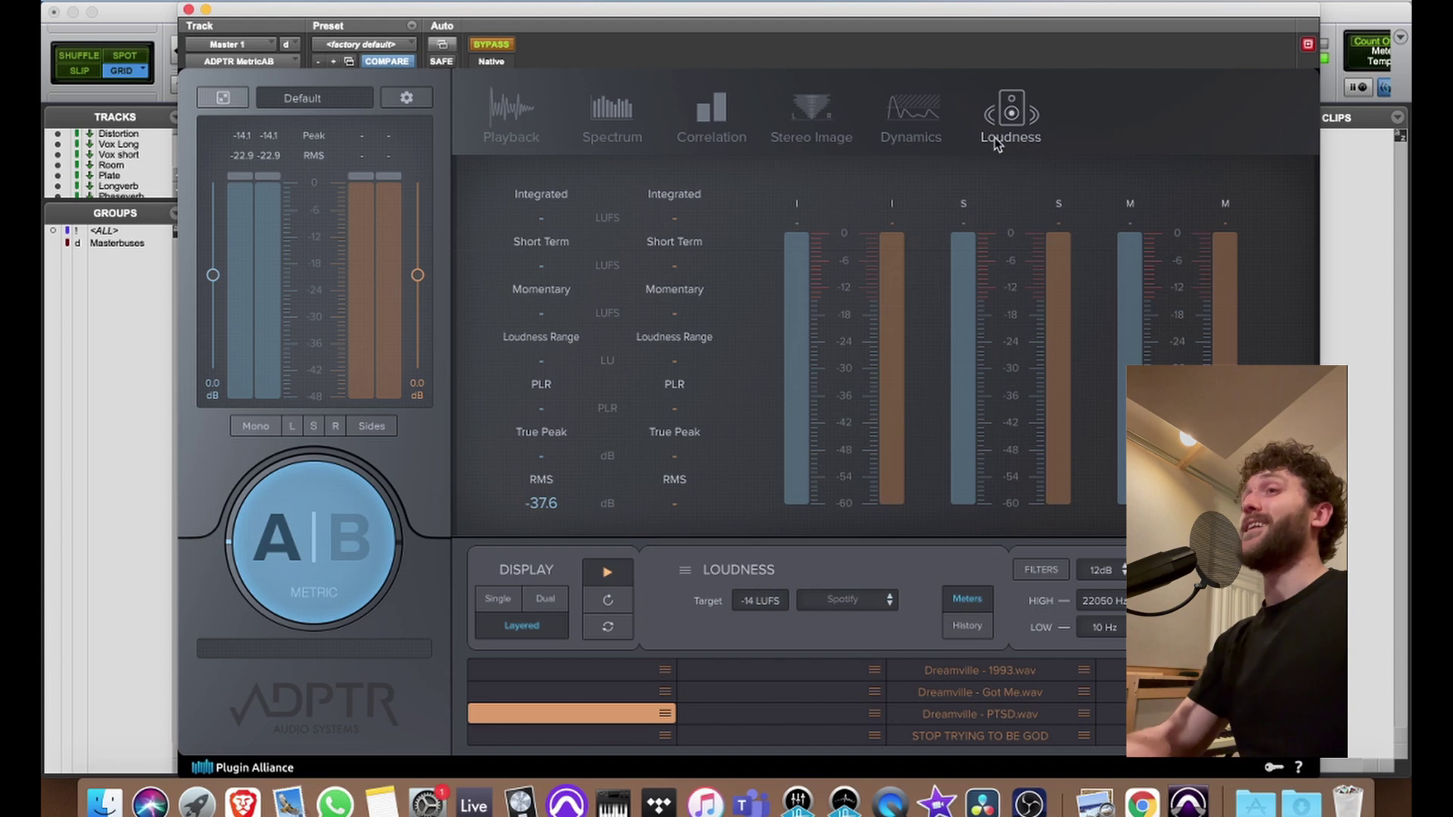
click(189, 10)
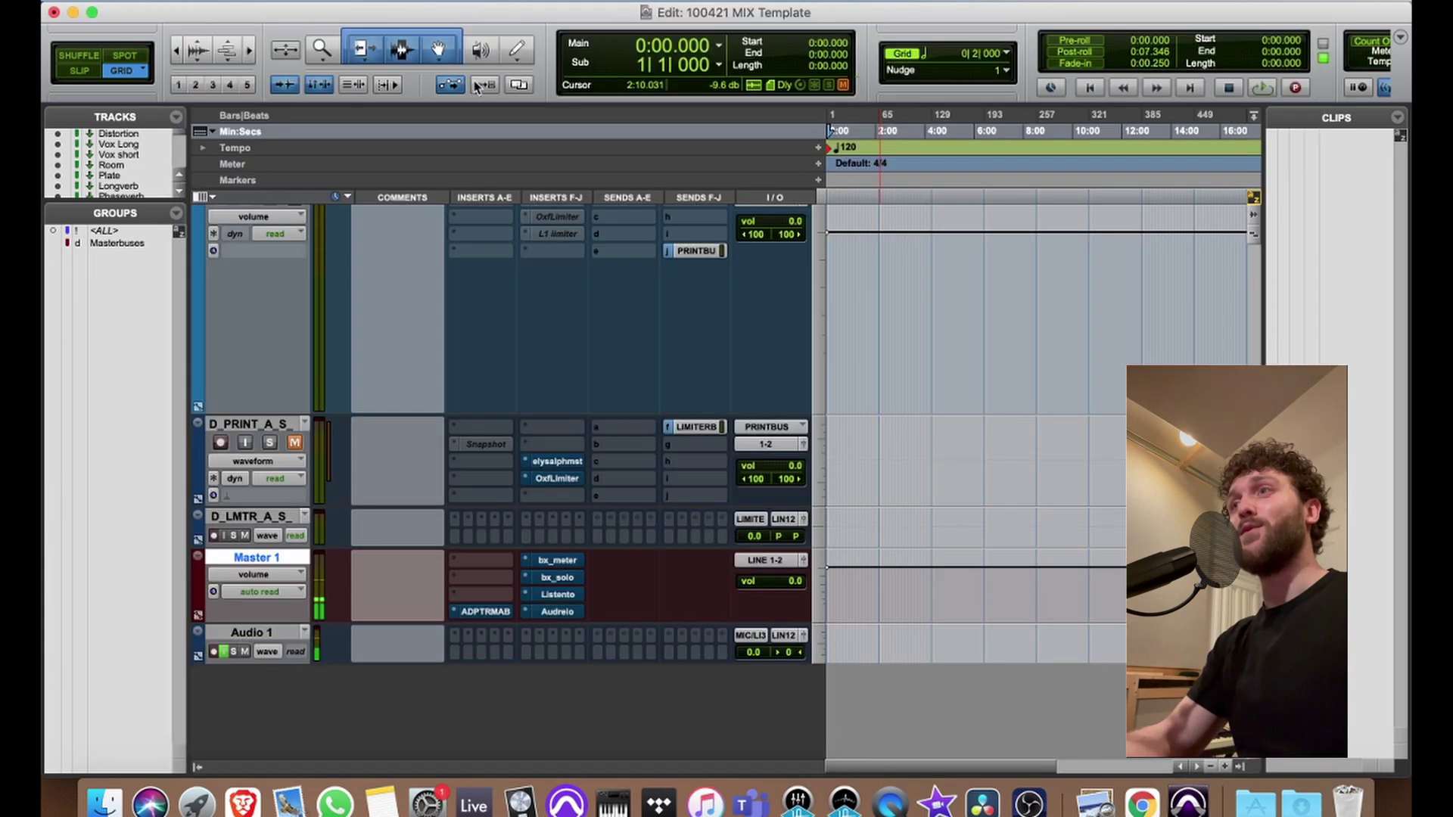
- View the bx_meter plug-in on Master 1 and demonstrate bx_solo's side-channel solo on and off, closing both plug-ins
click(556, 561)
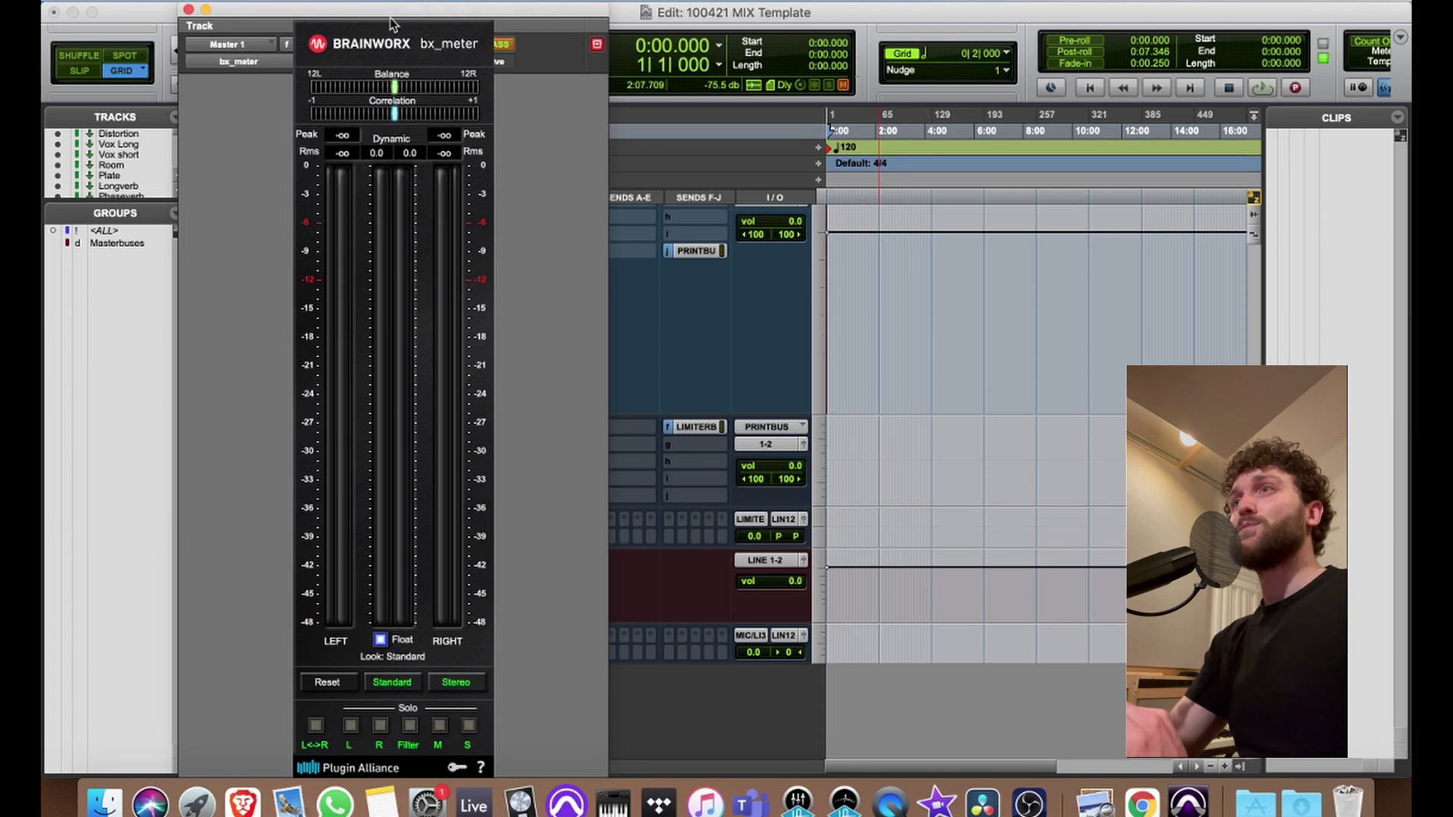
click(189, 10)
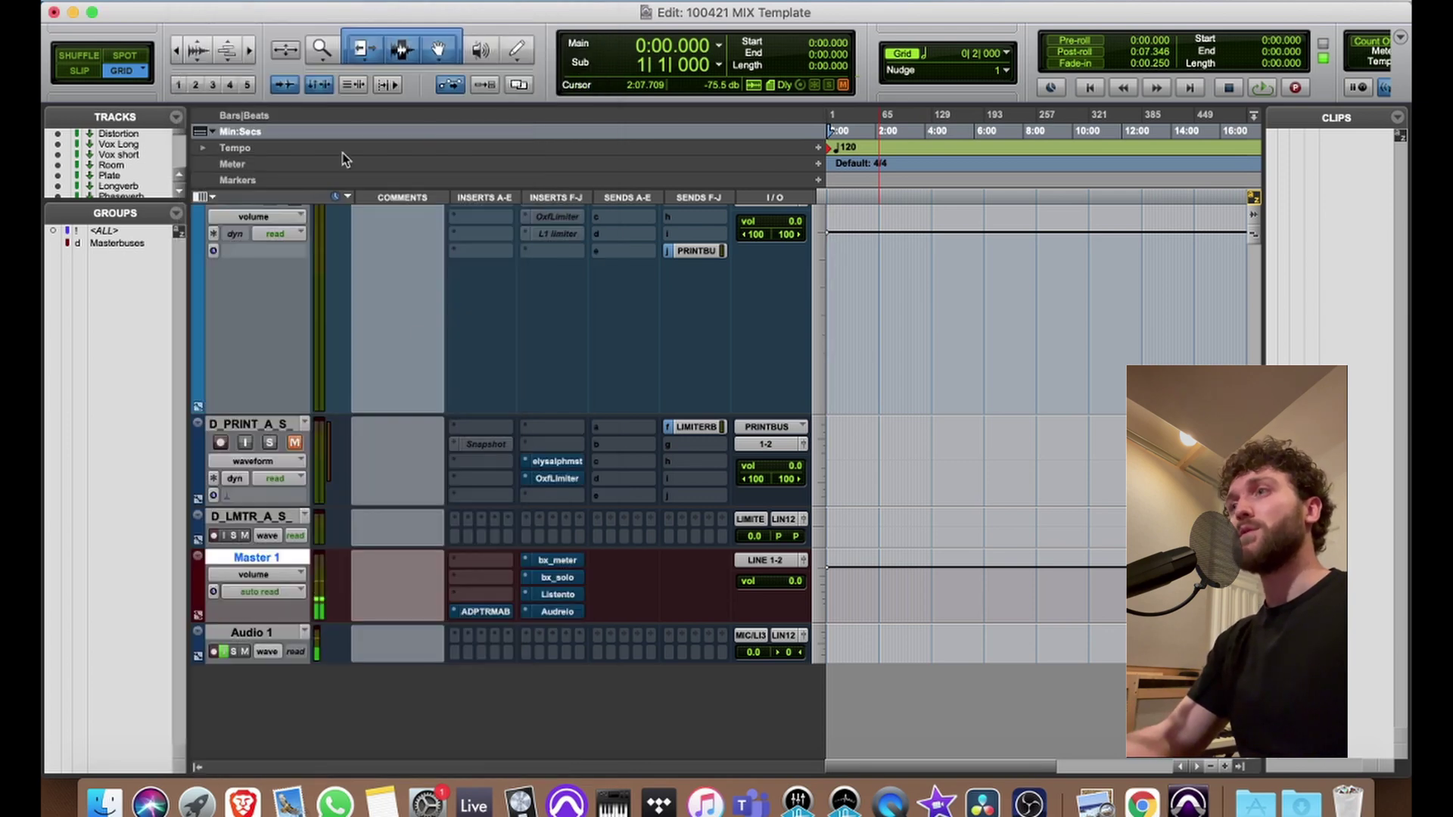
click(560, 579)
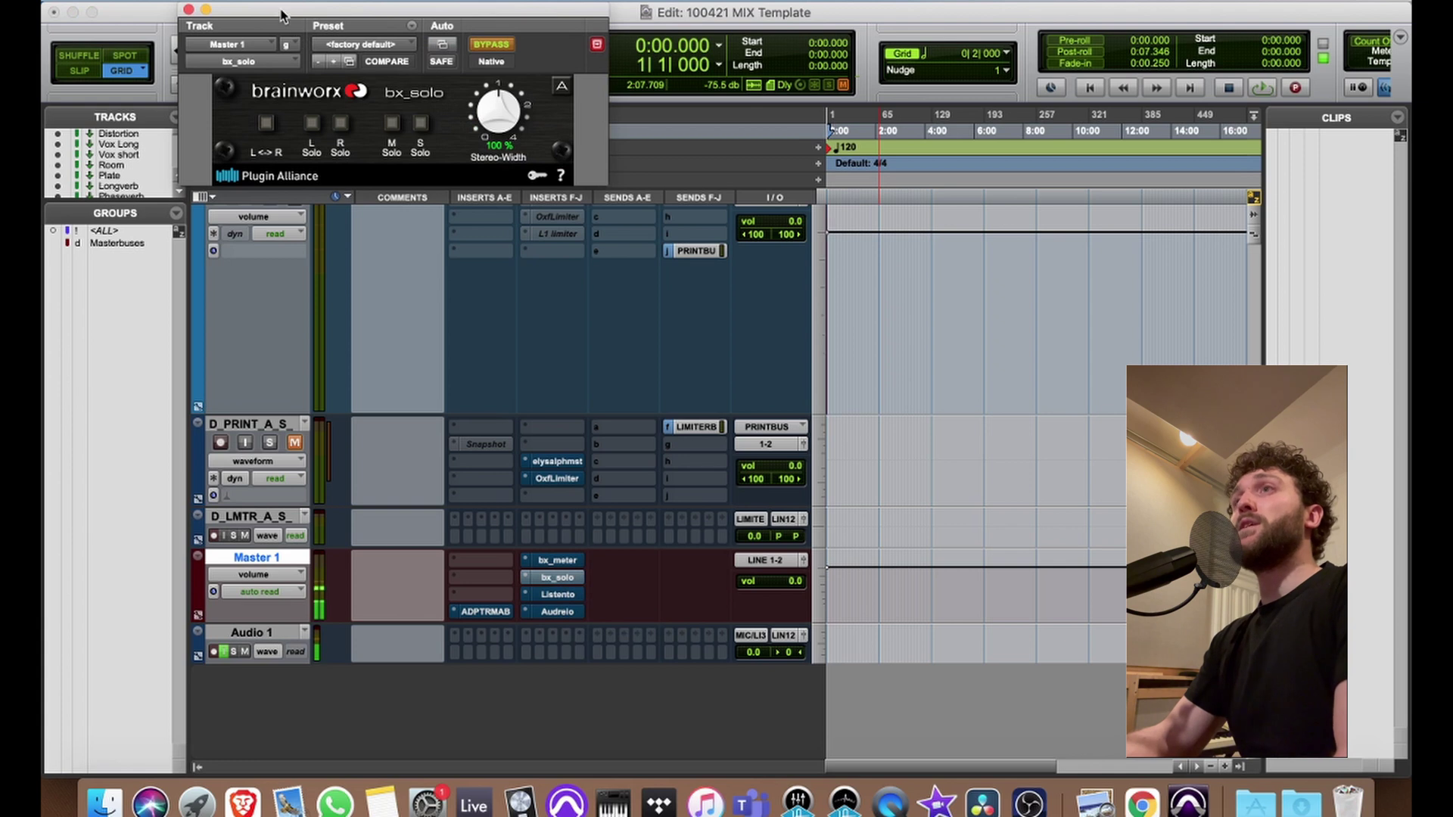
drag(378, 10, 407, 46)
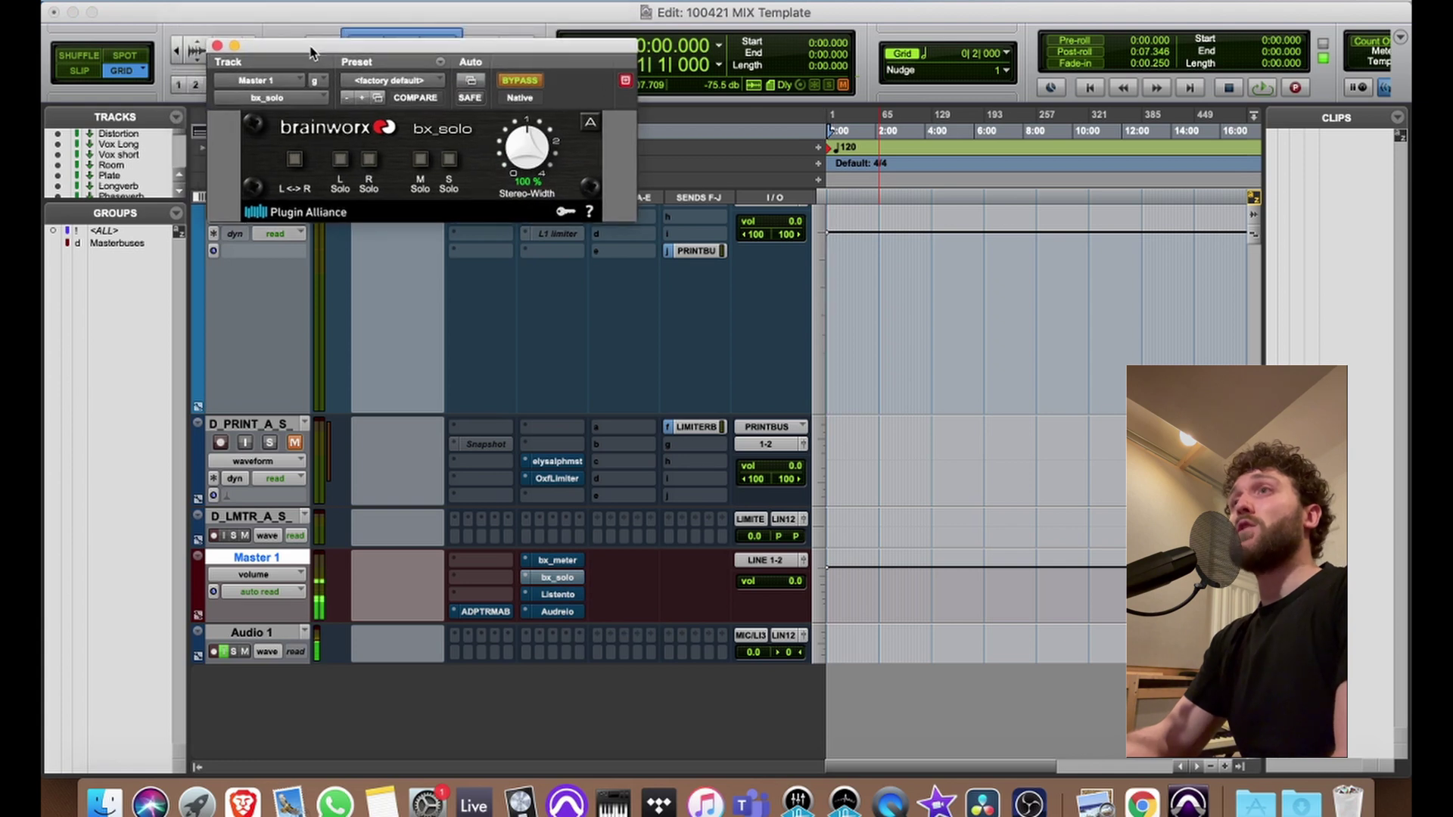
click(449, 159)
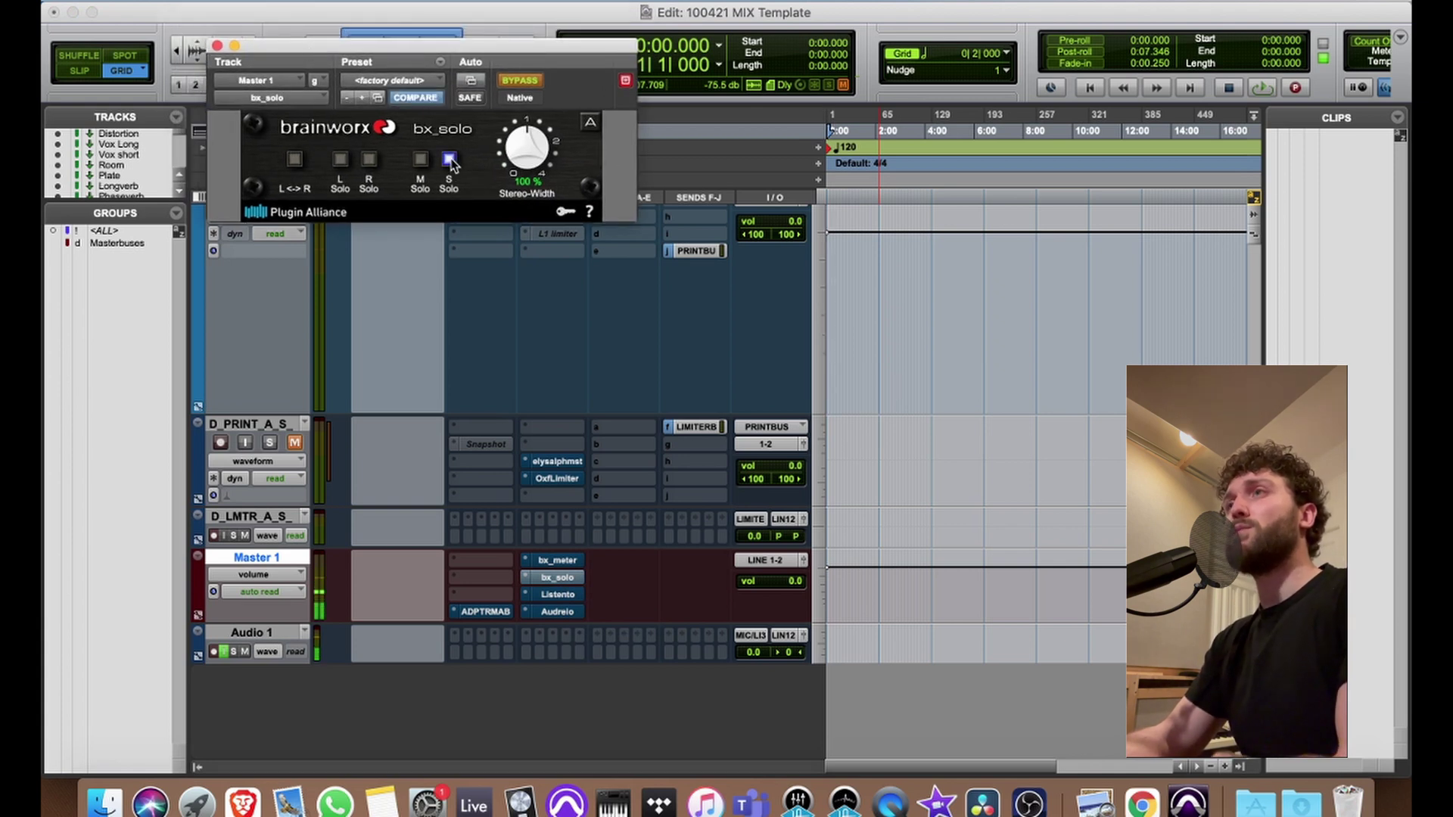
click(450, 161)
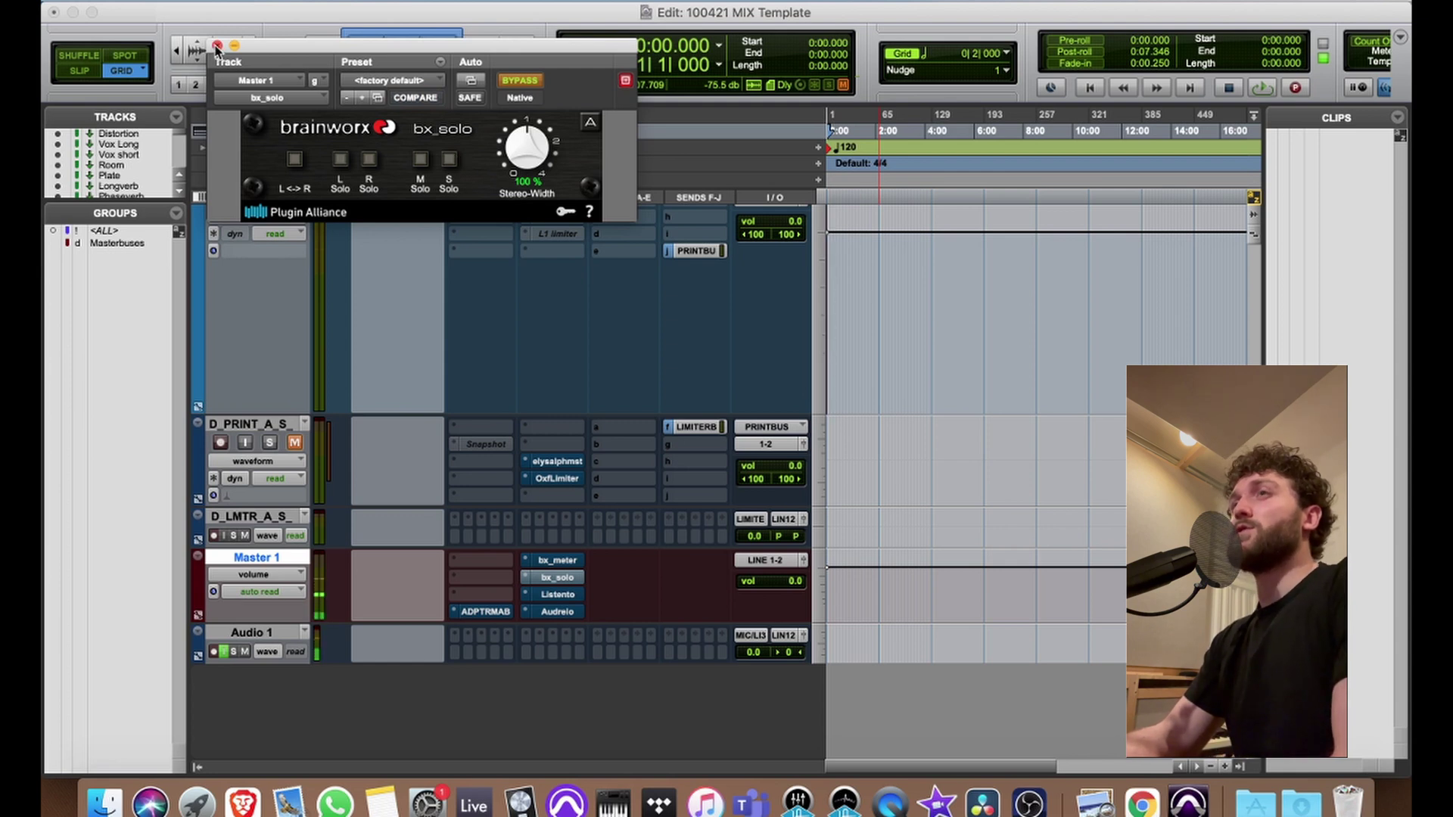
click(449, 161)
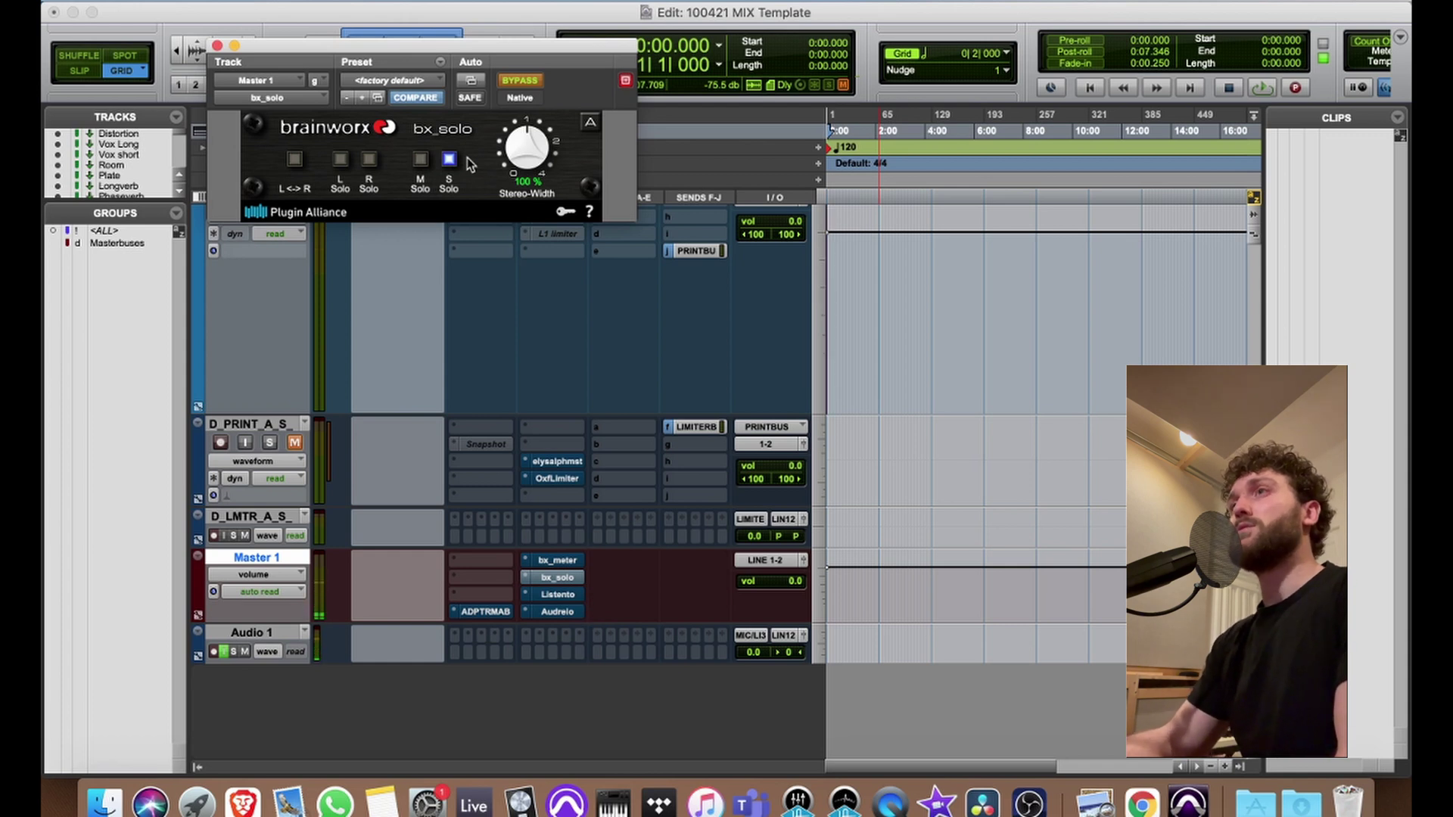
click(449, 161)
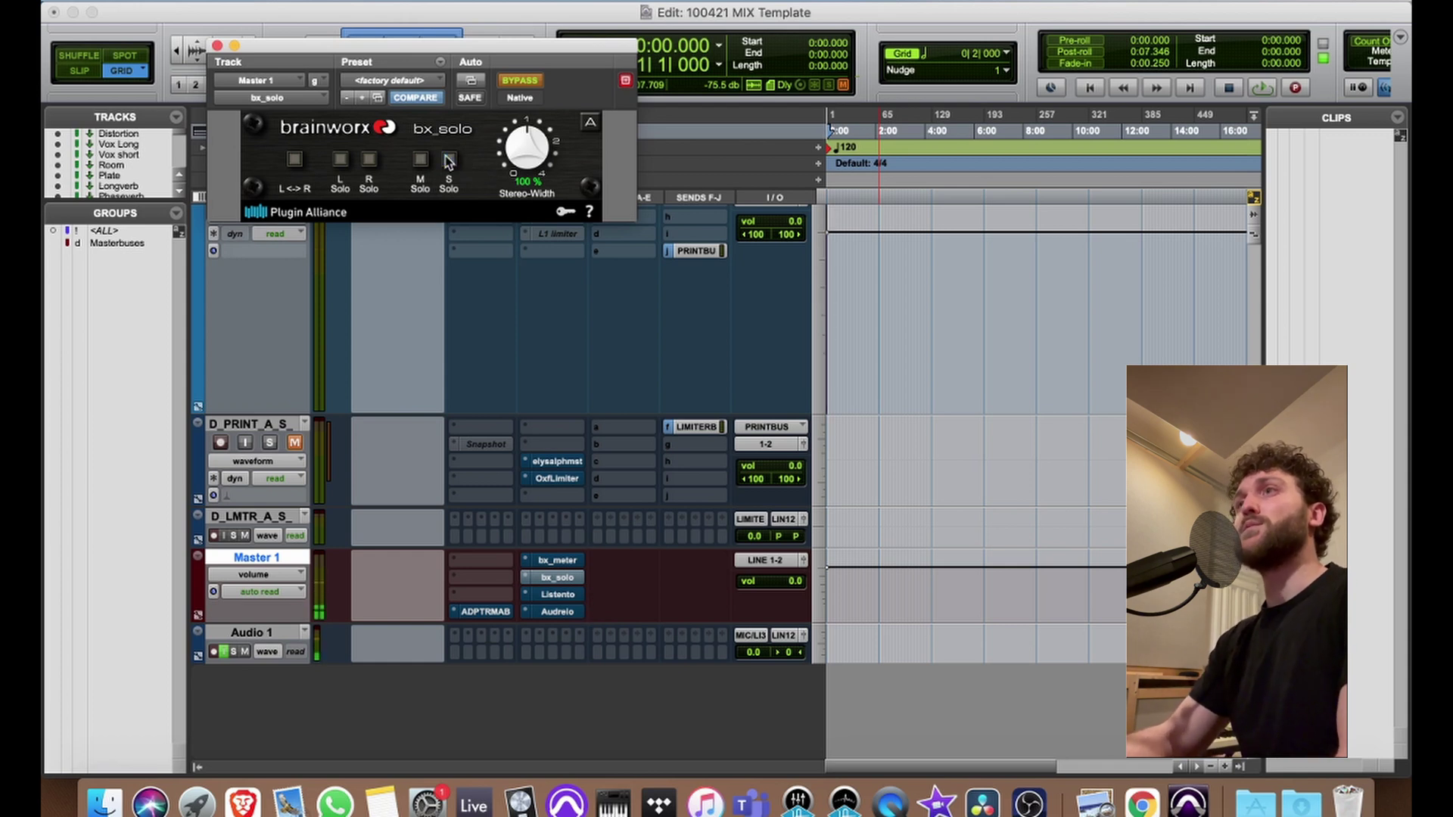
click(217, 45)
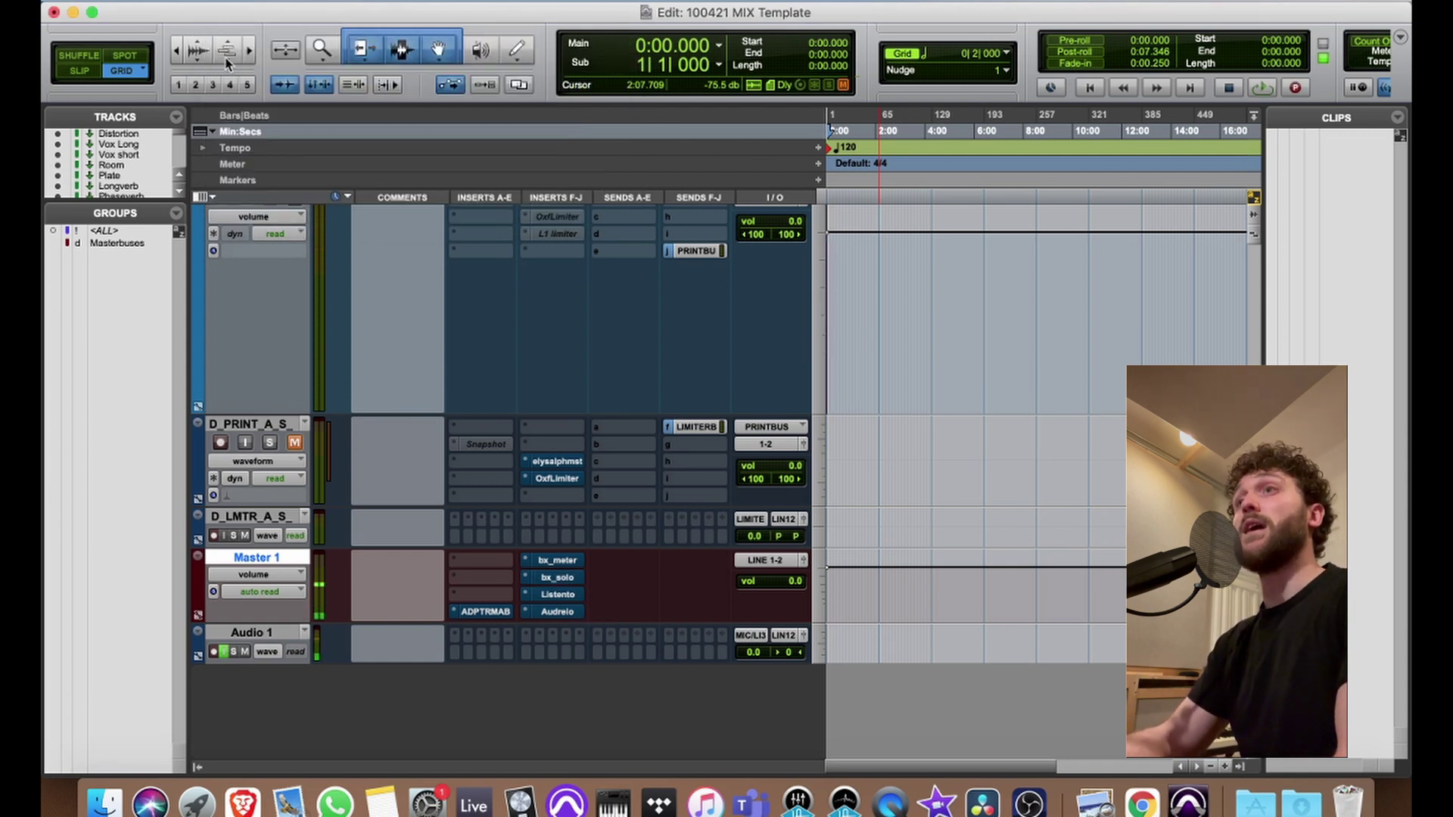
- View the elysia alpha master compressor on the print track and close it
click(558, 462)
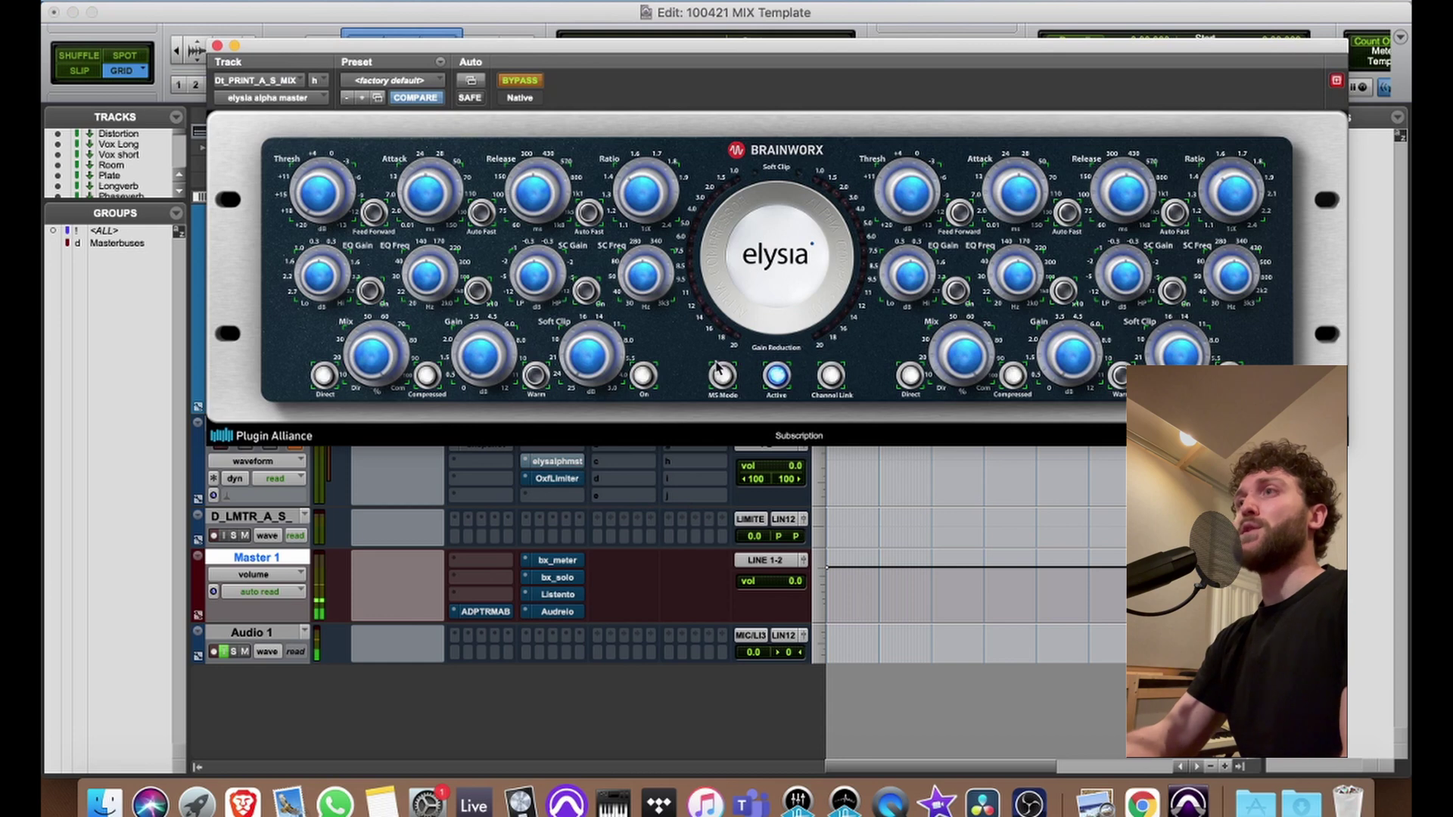
click(218, 47)
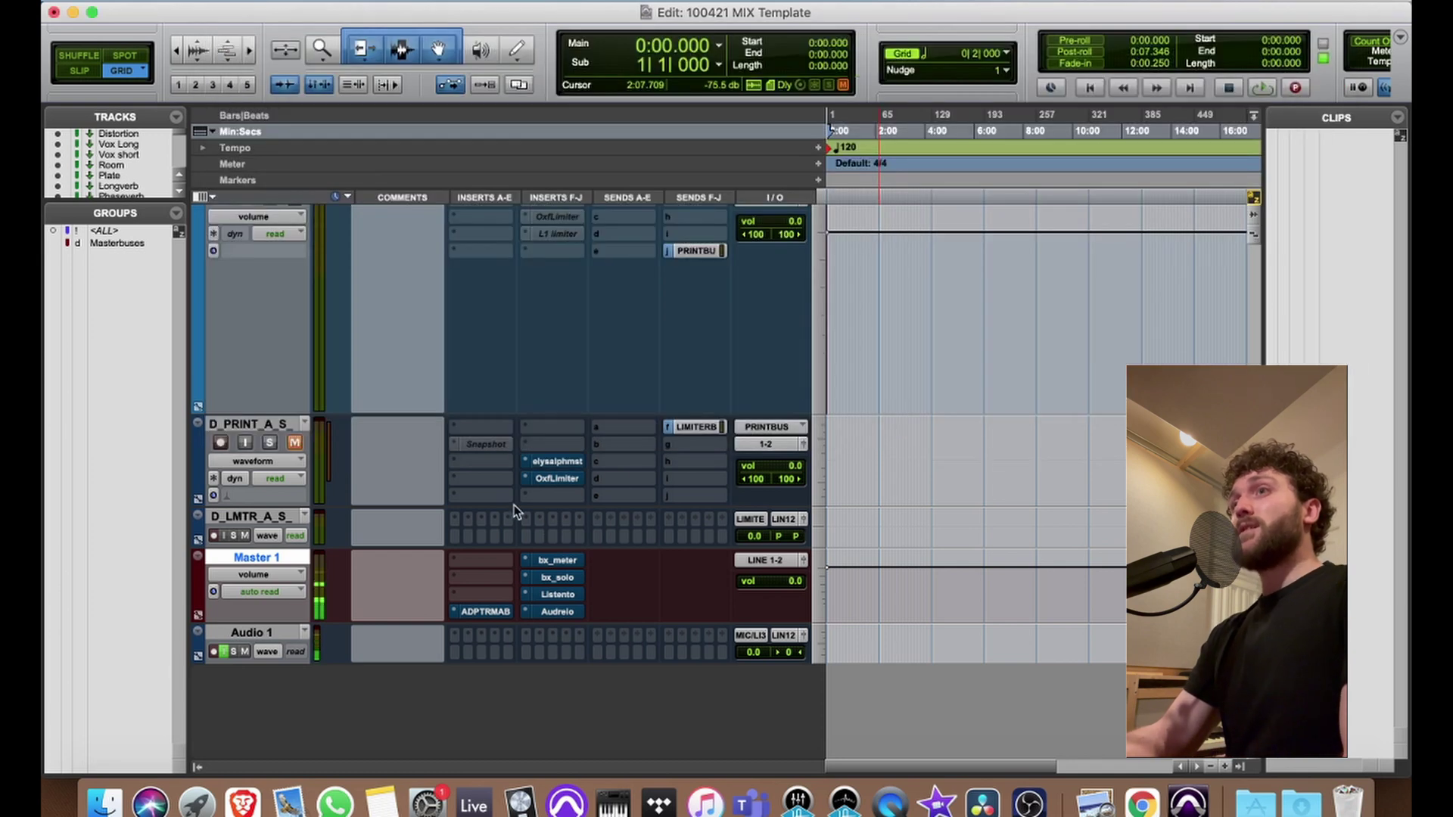
- View the full names of the print track and the limiter track, cancelling each naming dialog without changes
click(261, 426)
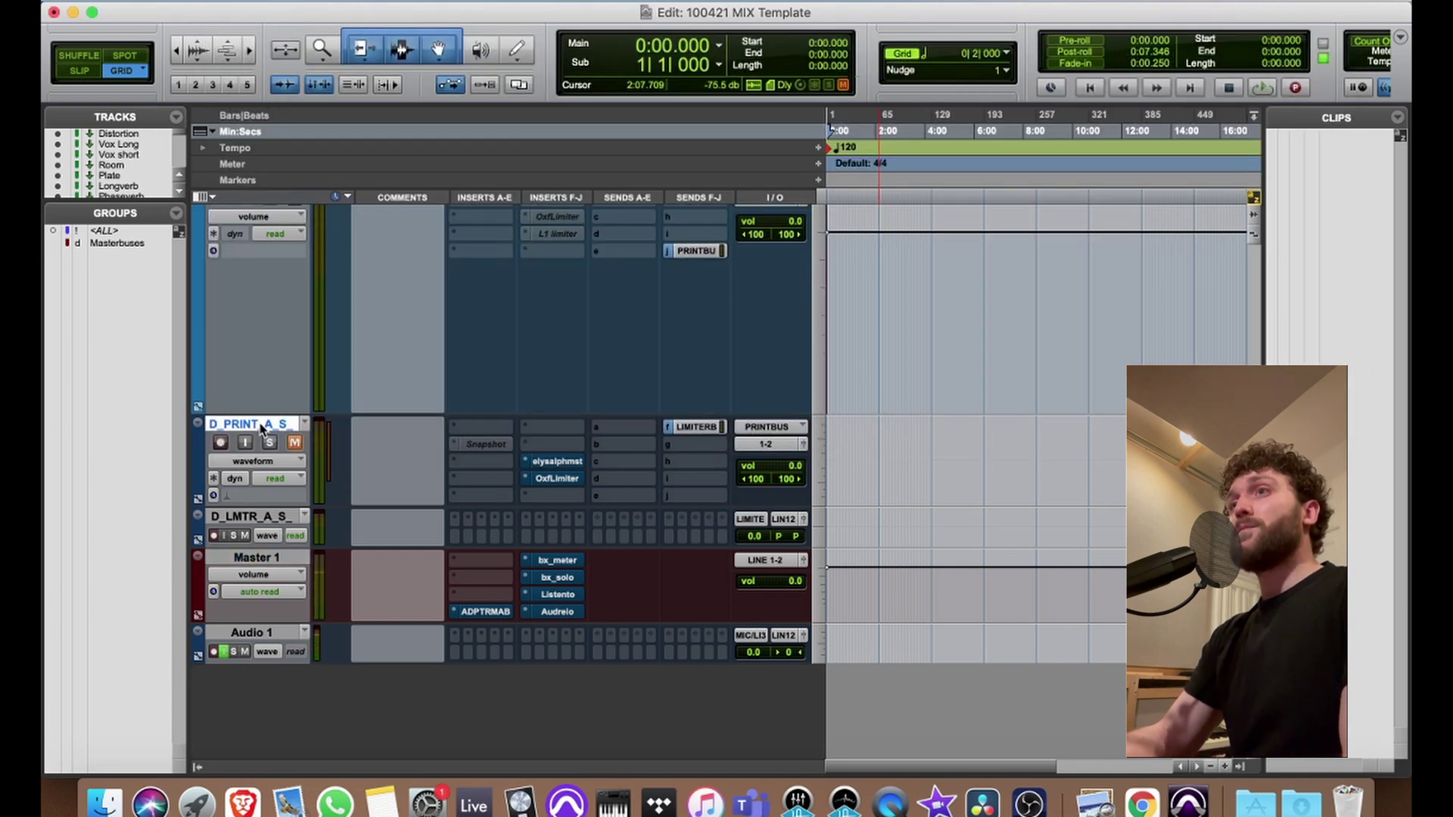
click(249, 518)
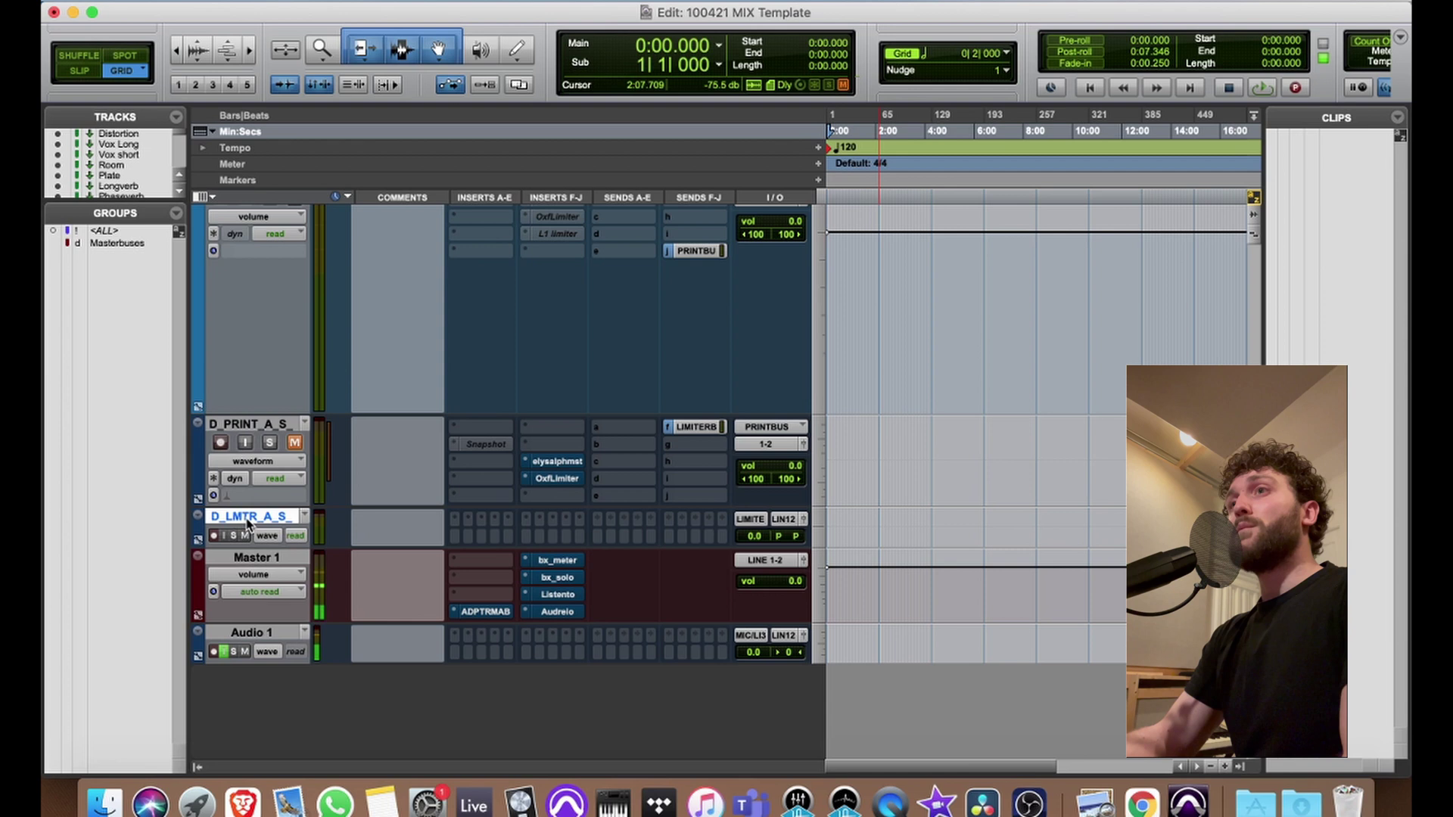
click(256, 426)
double_click(257, 425)
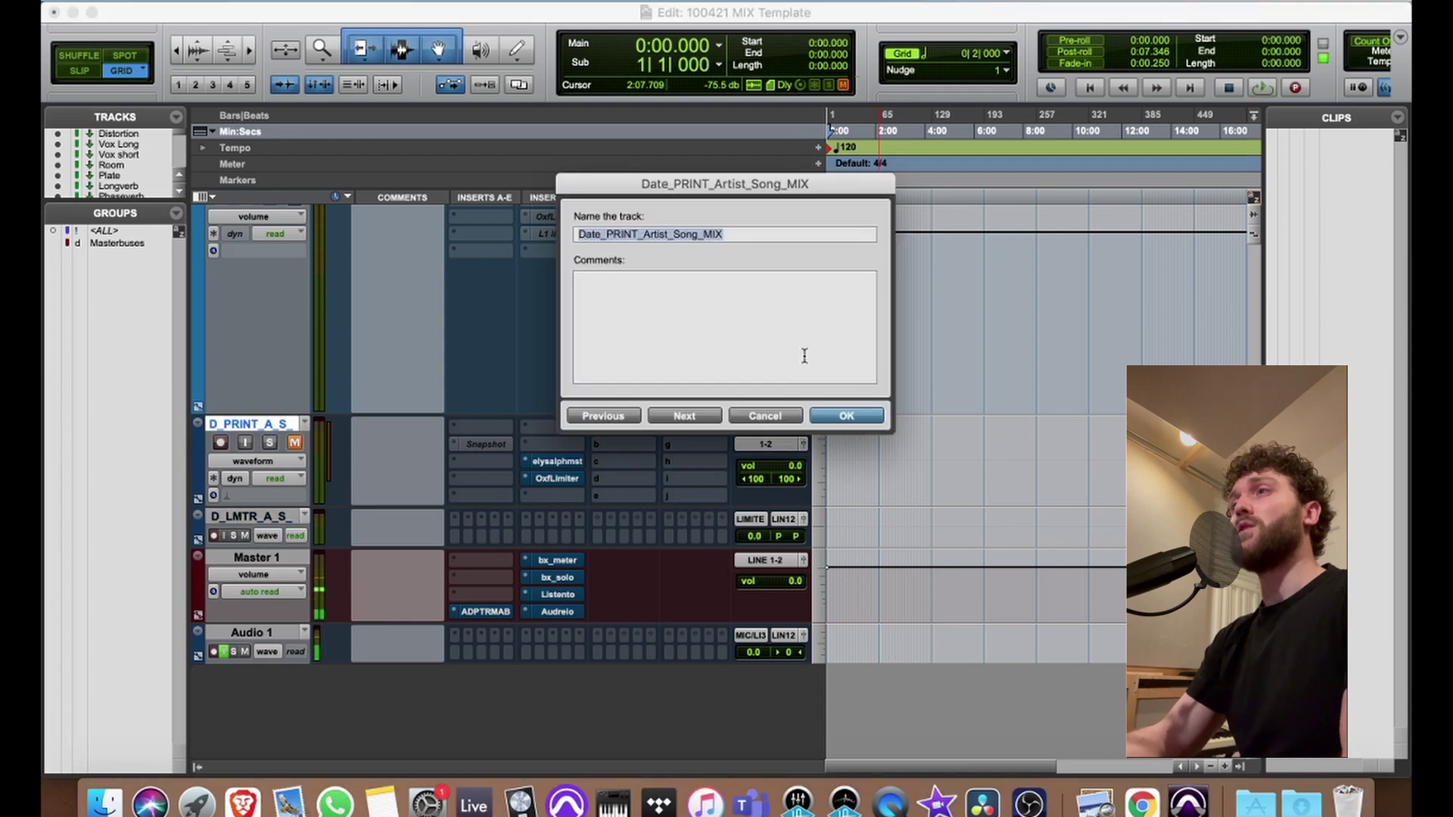
click(763, 416)
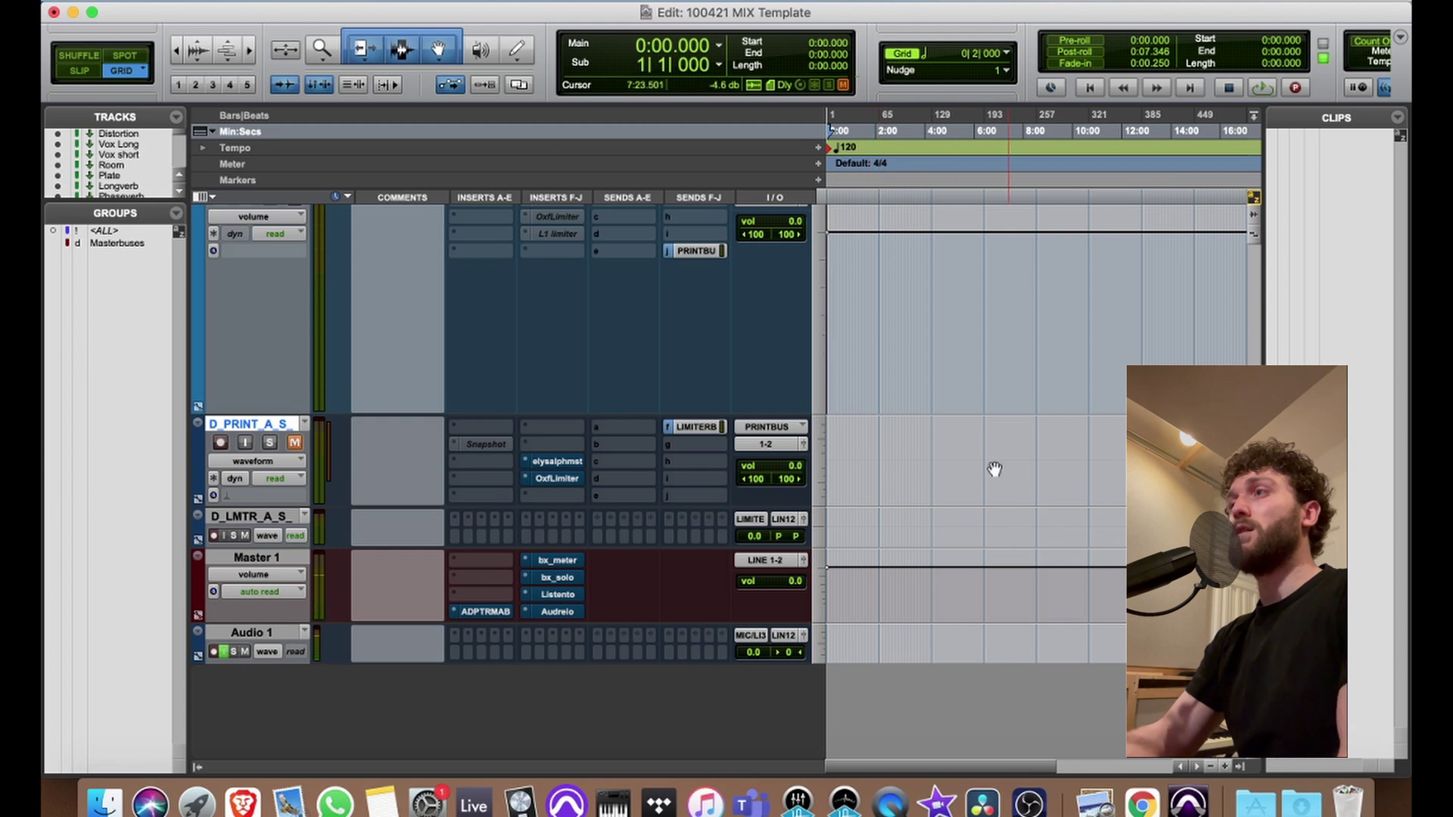
double_click(258, 517)
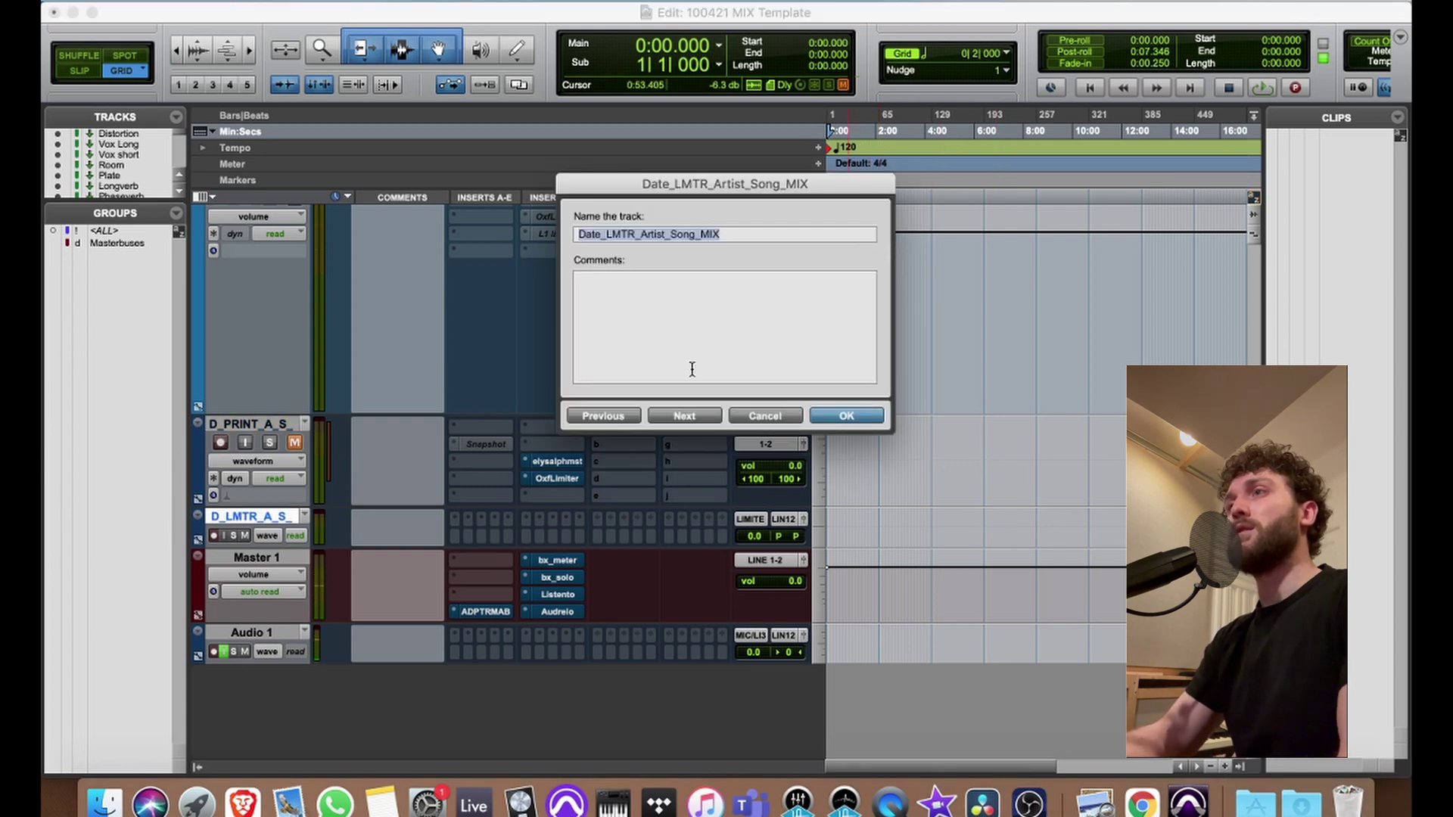
drag(669, 195, 905, 33)
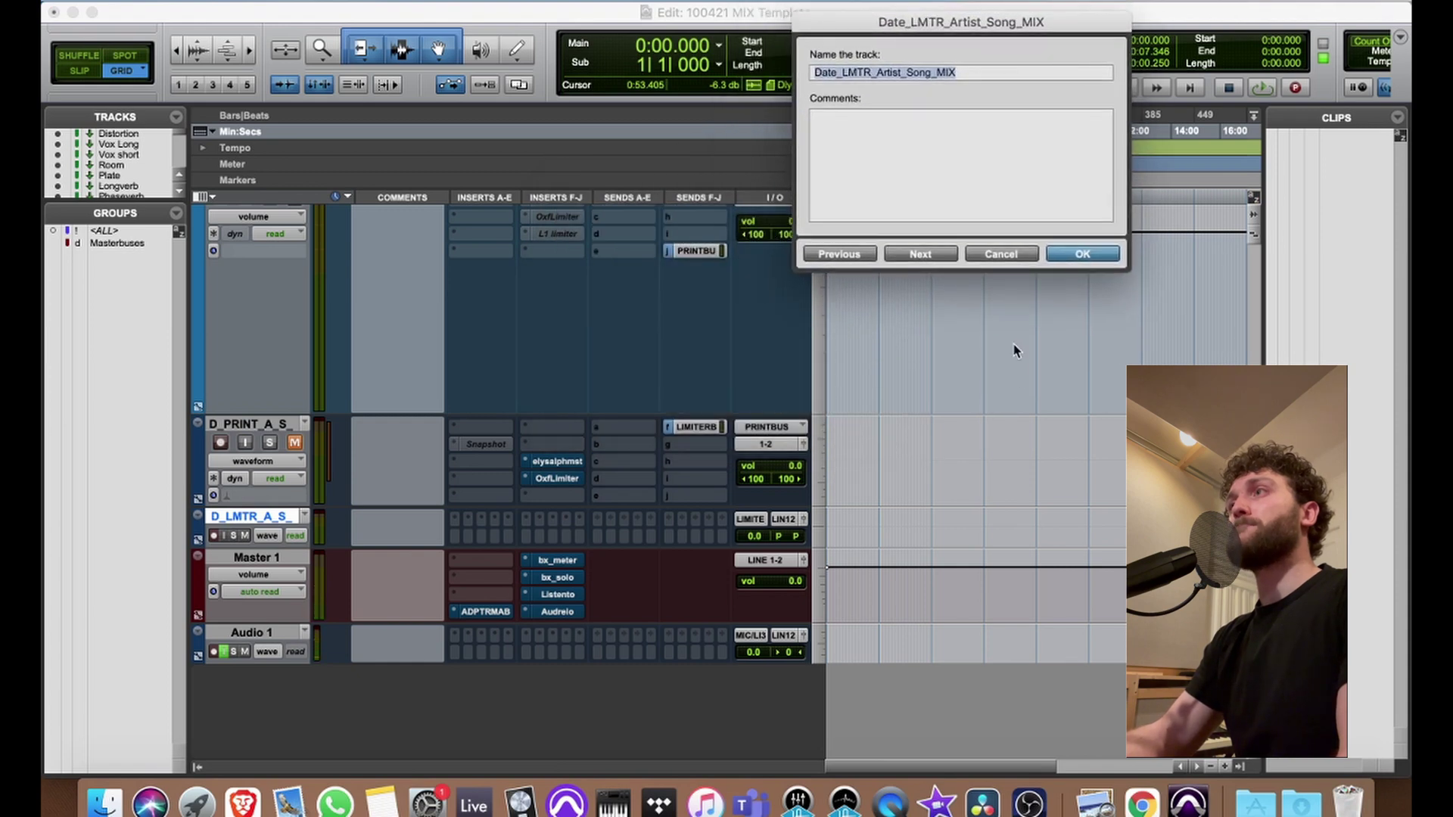
click(990, 256)
- View the PREMASTER track's PRINTBUS send and the print track's full name, closing both windows unchanged
scroll(320, 343, up, 5)
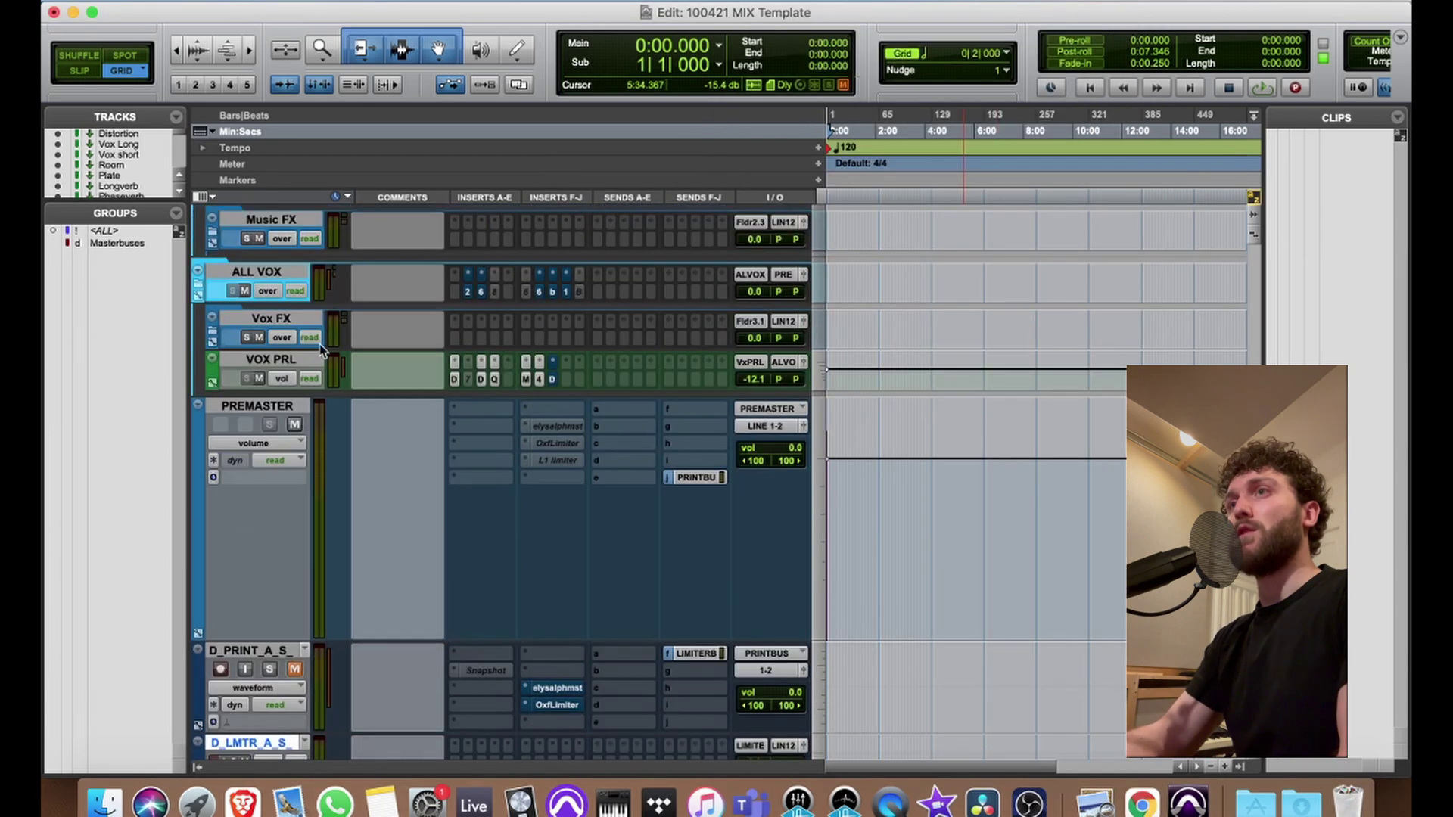
scroll(319, 339, down, 3)
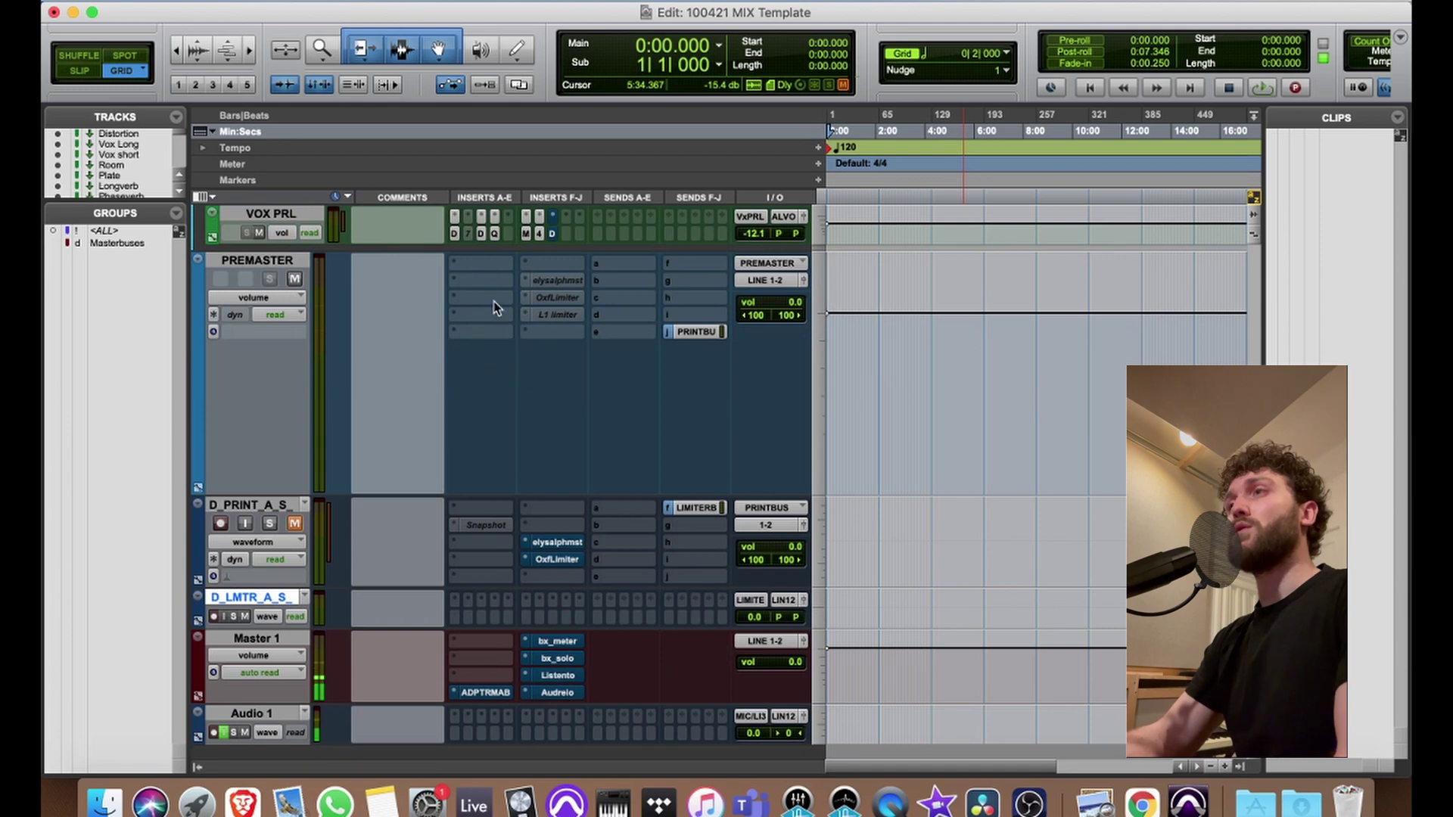
click(697, 333)
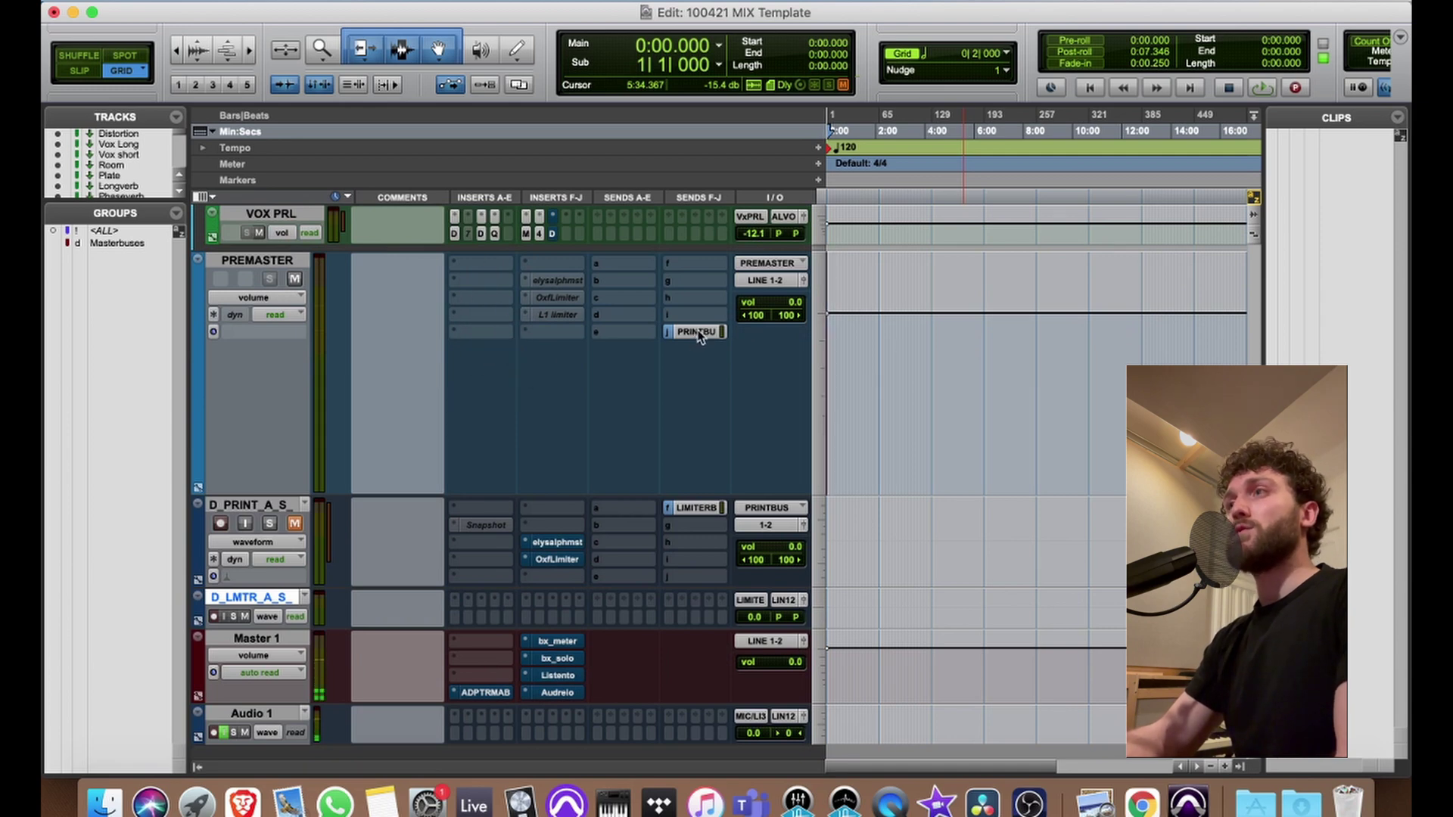
click(1313, 199)
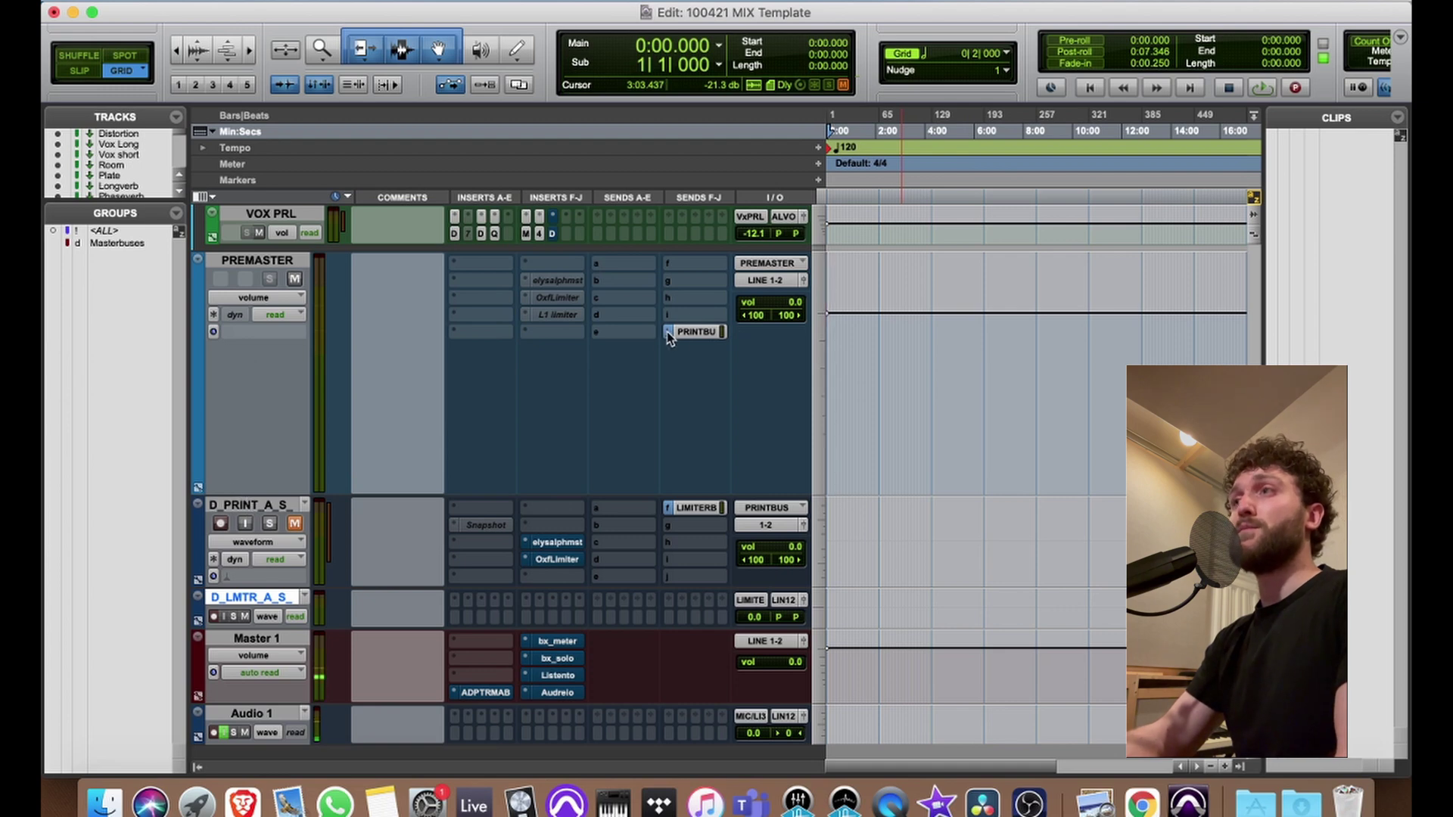
double_click(250, 505)
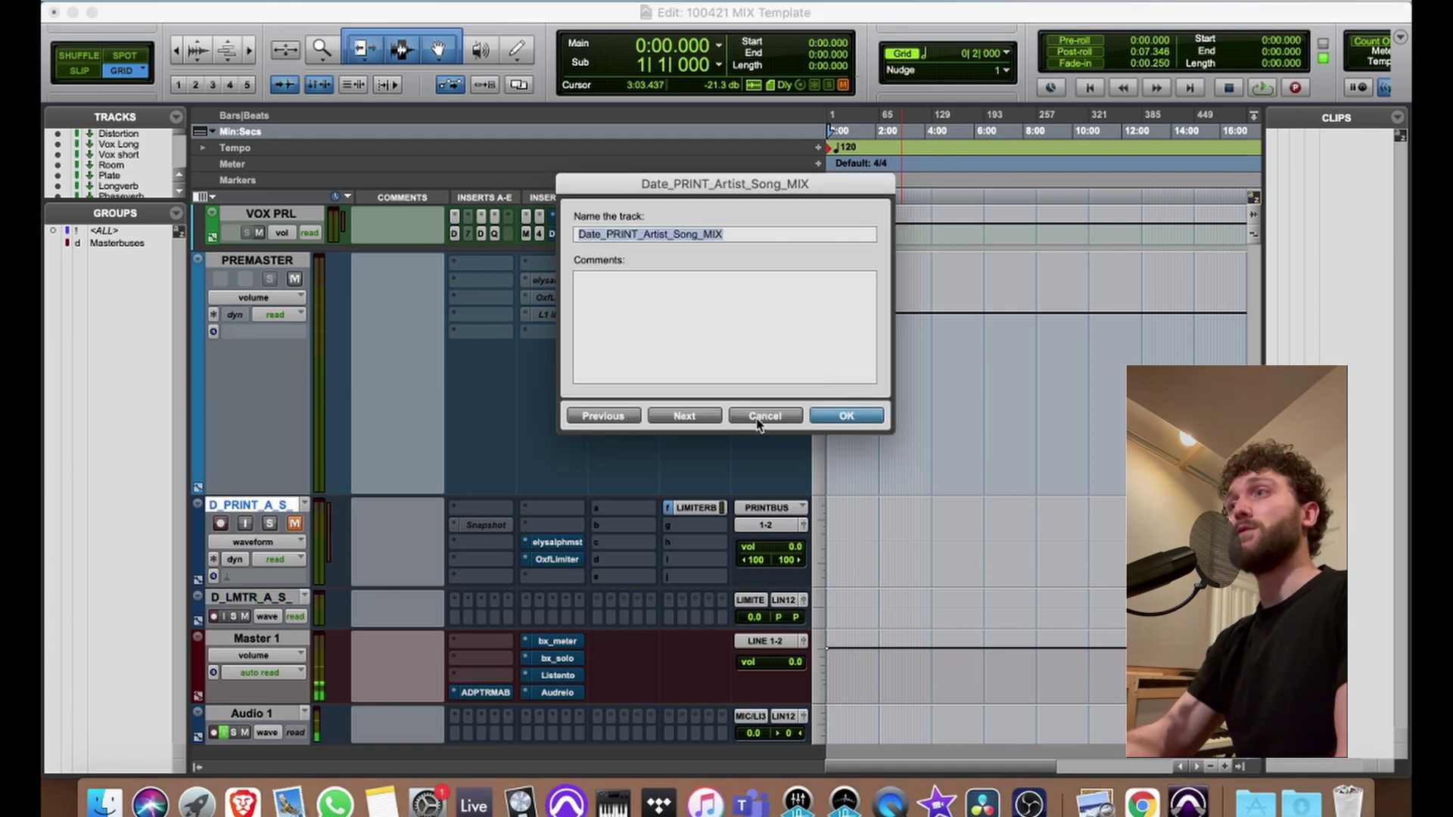
click(760, 418)
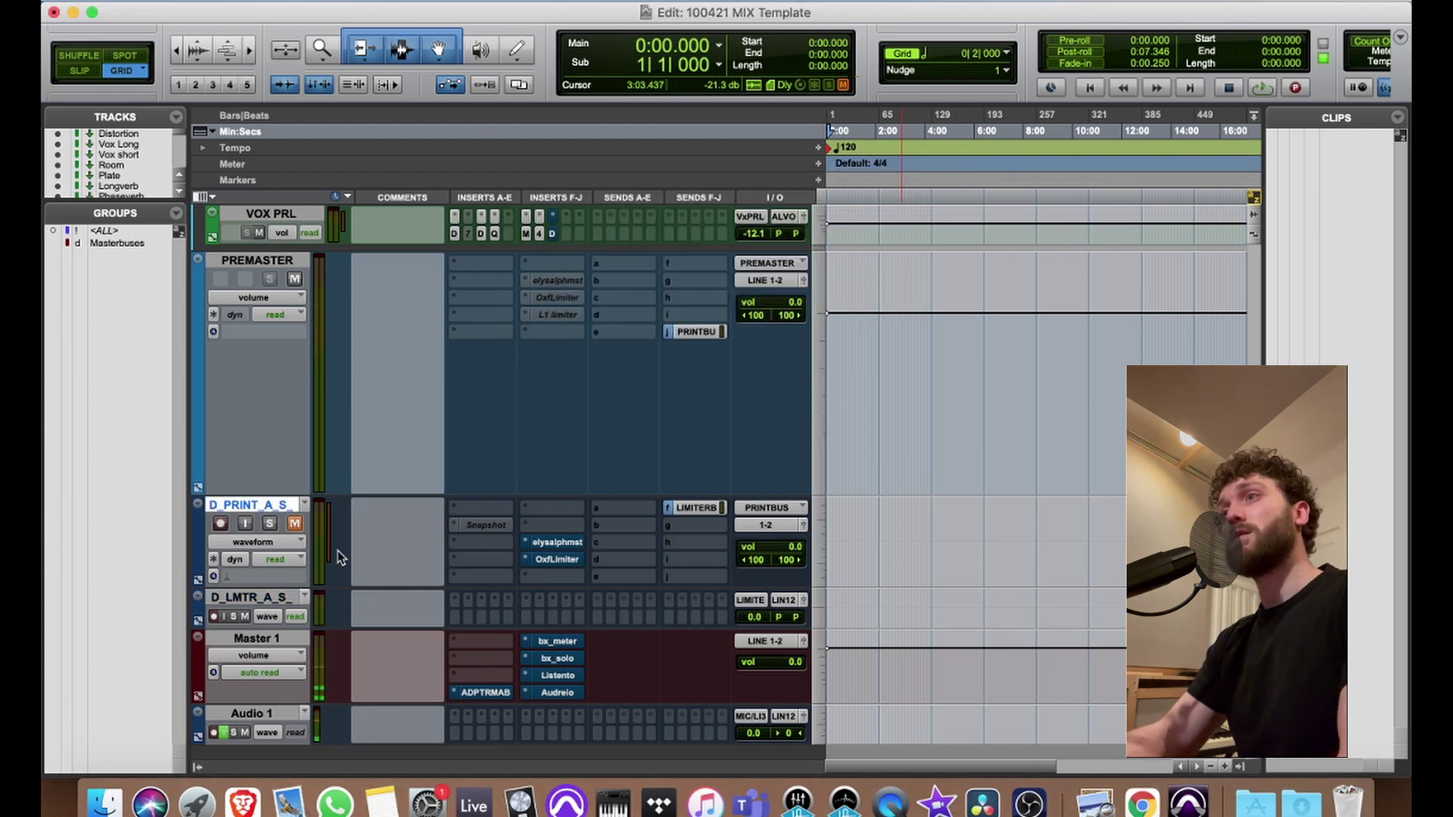
- View the Oxford Limiter and elysia alpha master plug-ins on the print track and close them
click(558, 543)
click(556, 562)
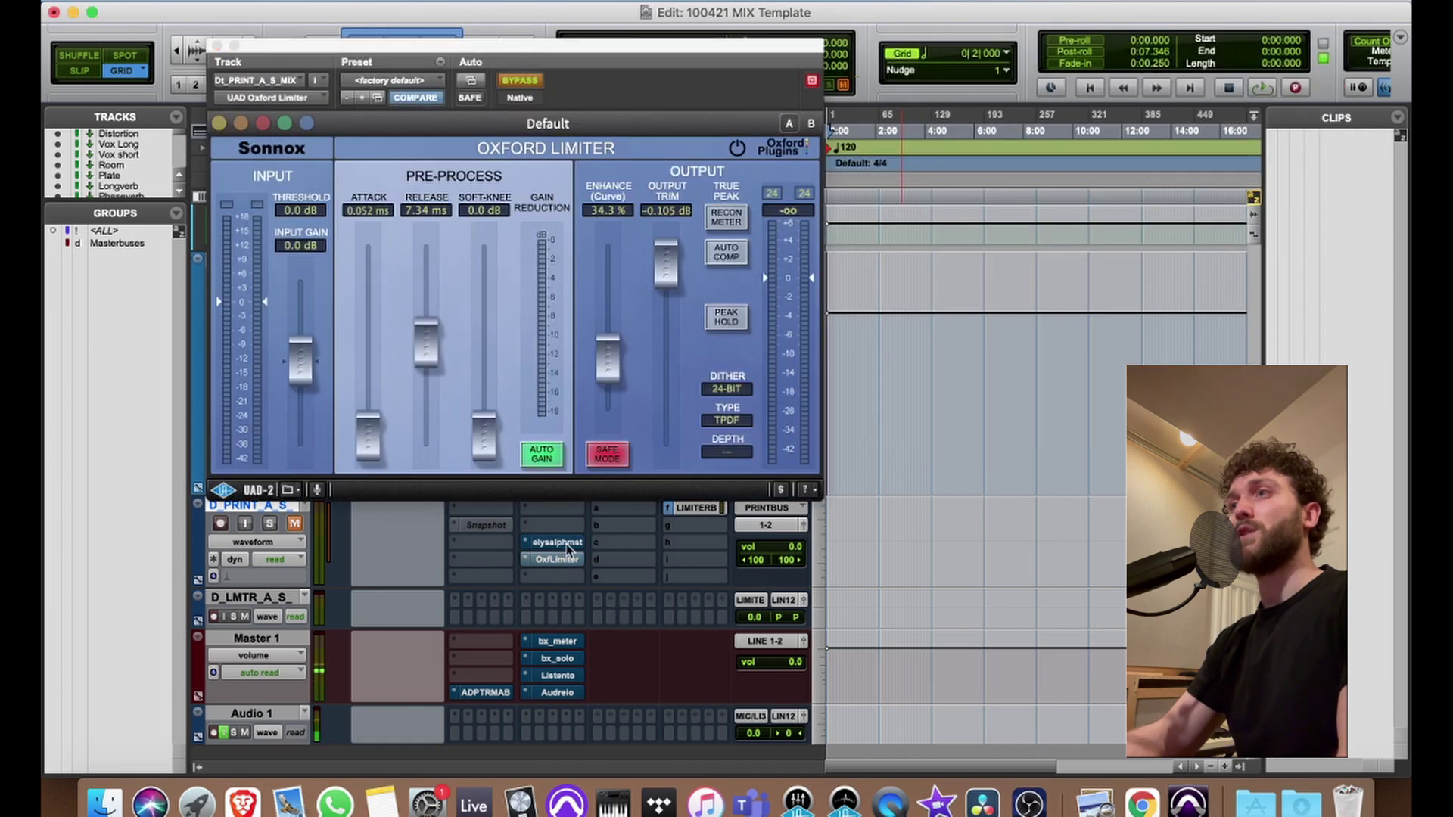
click(563, 544)
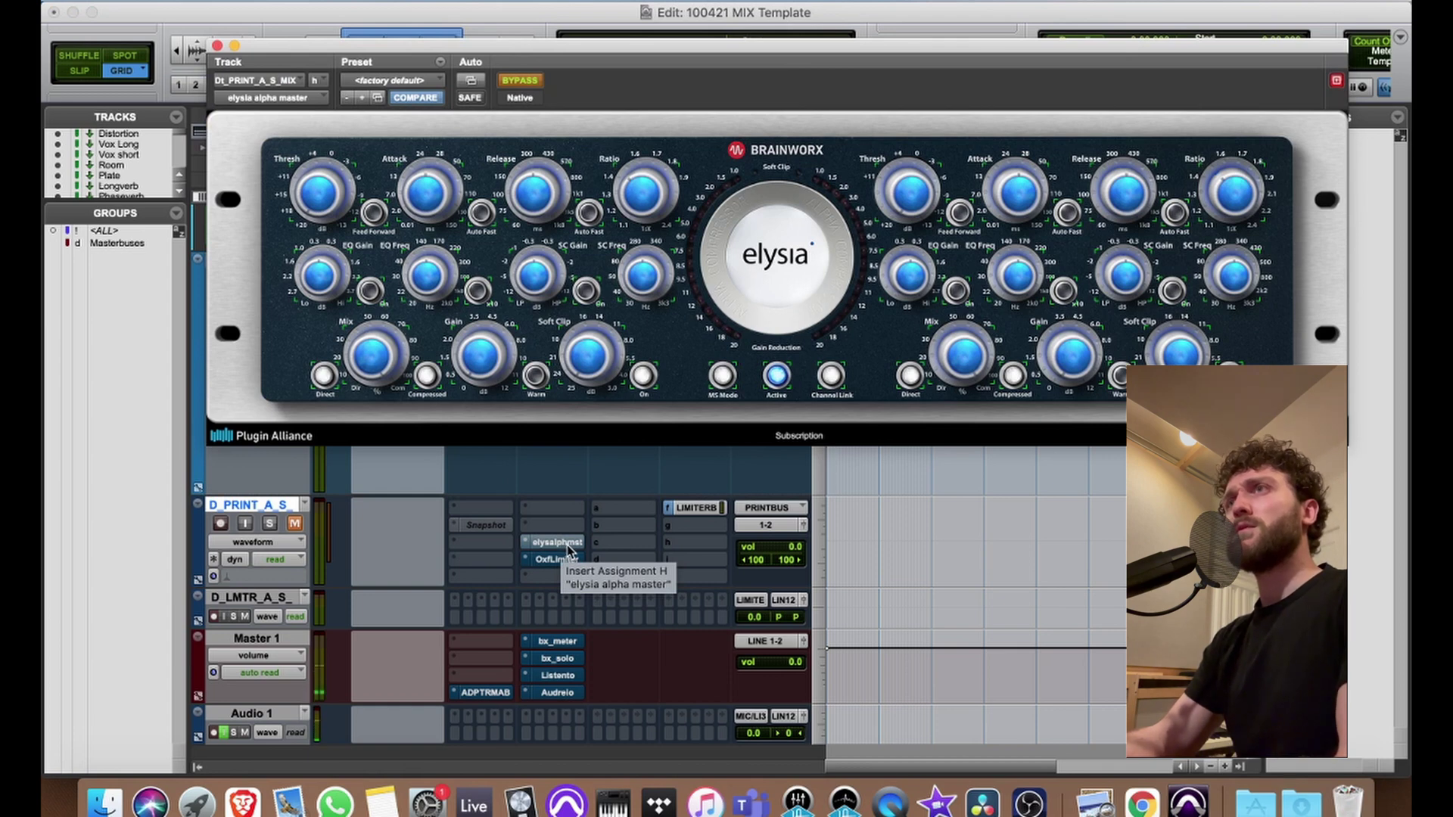
click(570, 546)
click(552, 560)
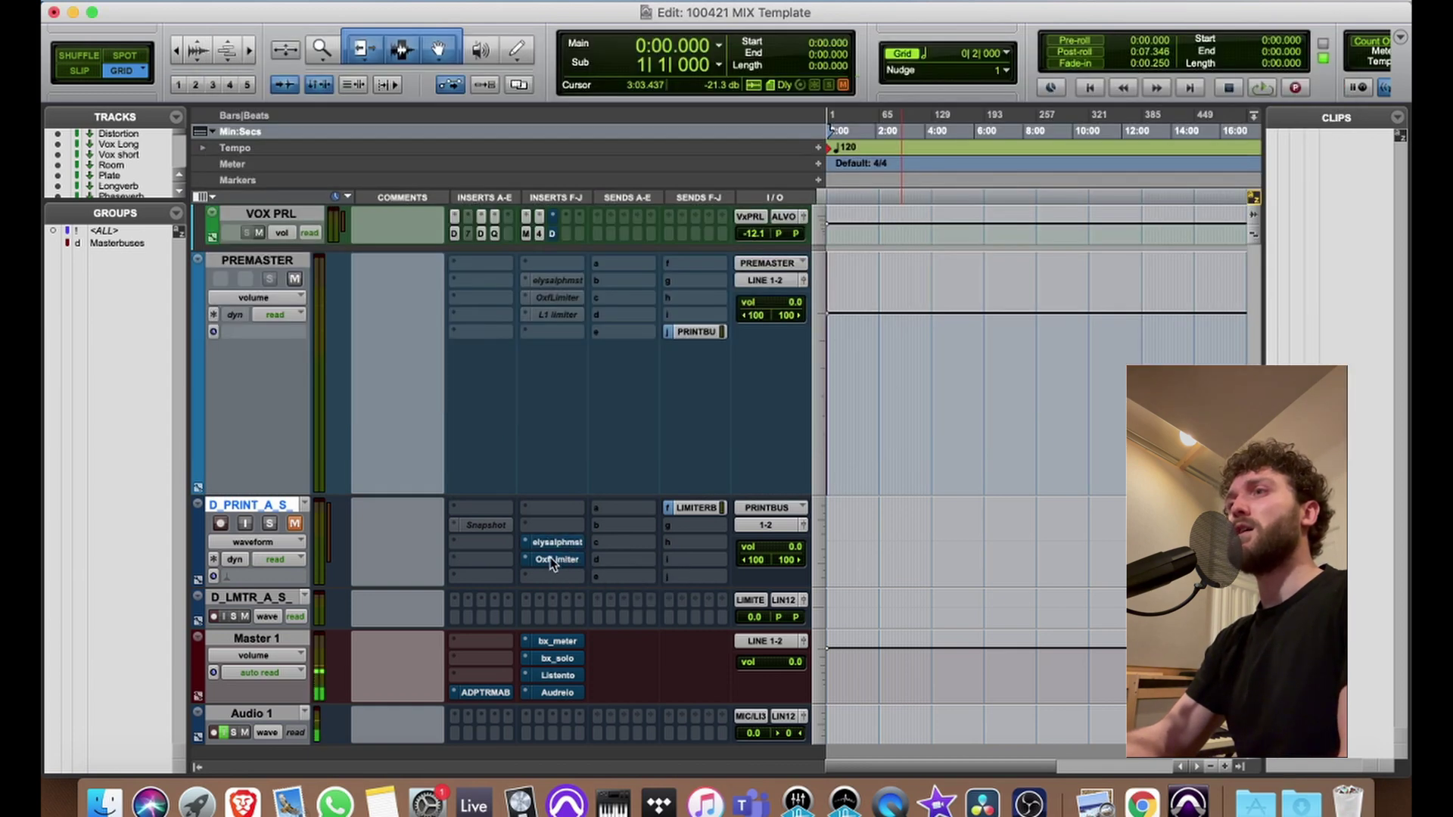
click(551, 560)
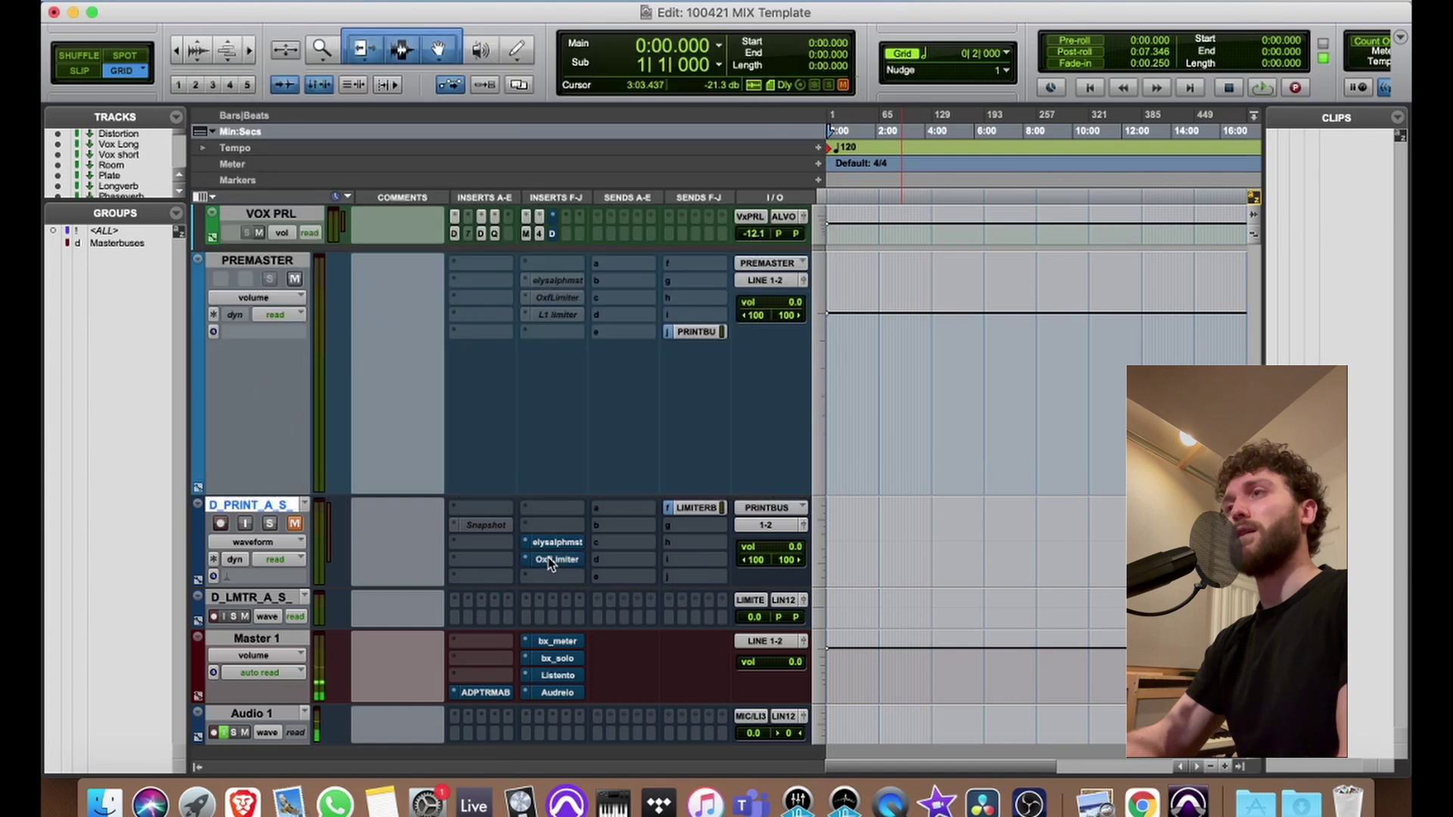
- View the print track's LIMITERBUS send and the limiter track's full name, closing both unchanged
click(695, 508)
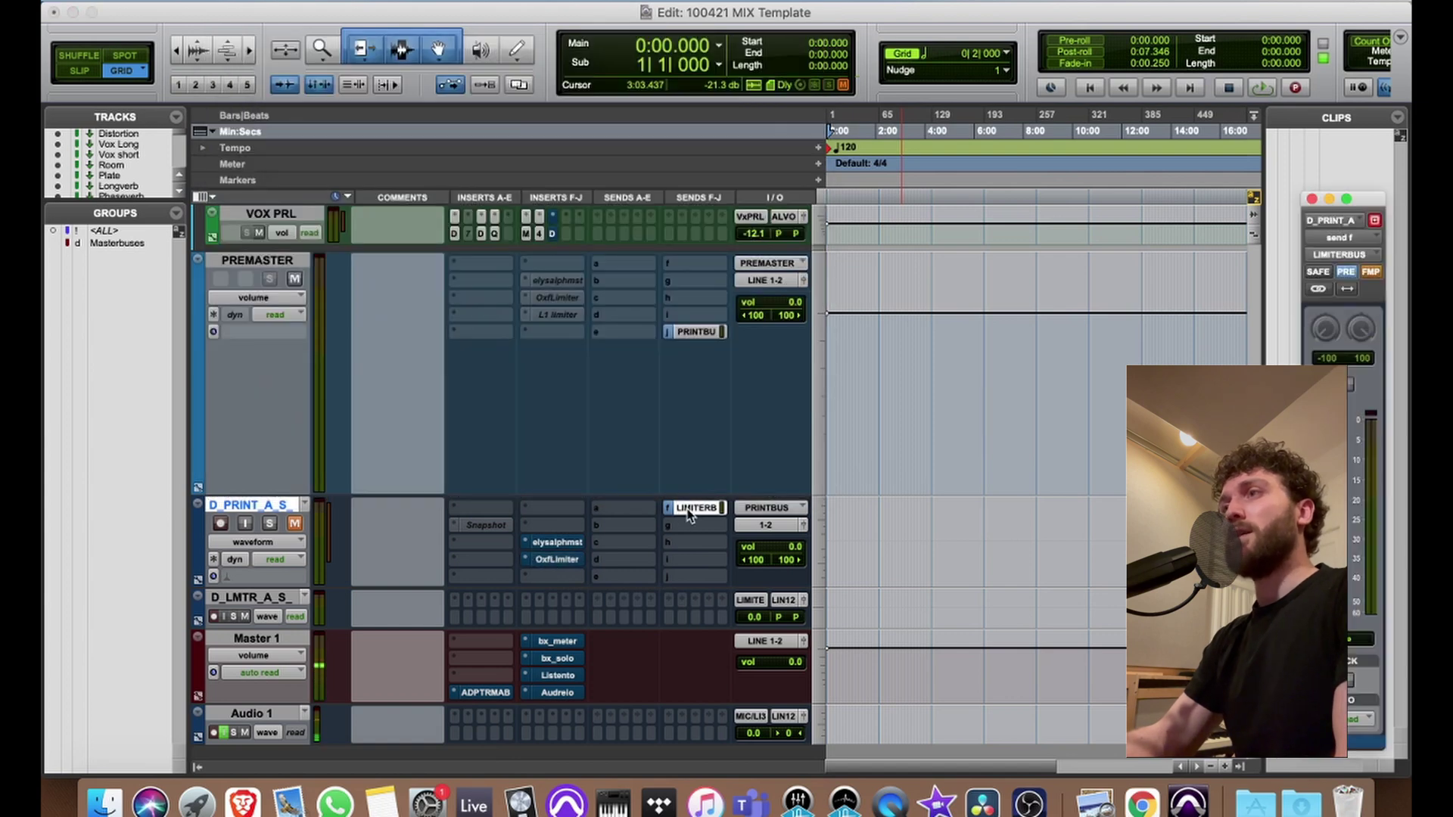
click(1312, 199)
double_click(250, 600)
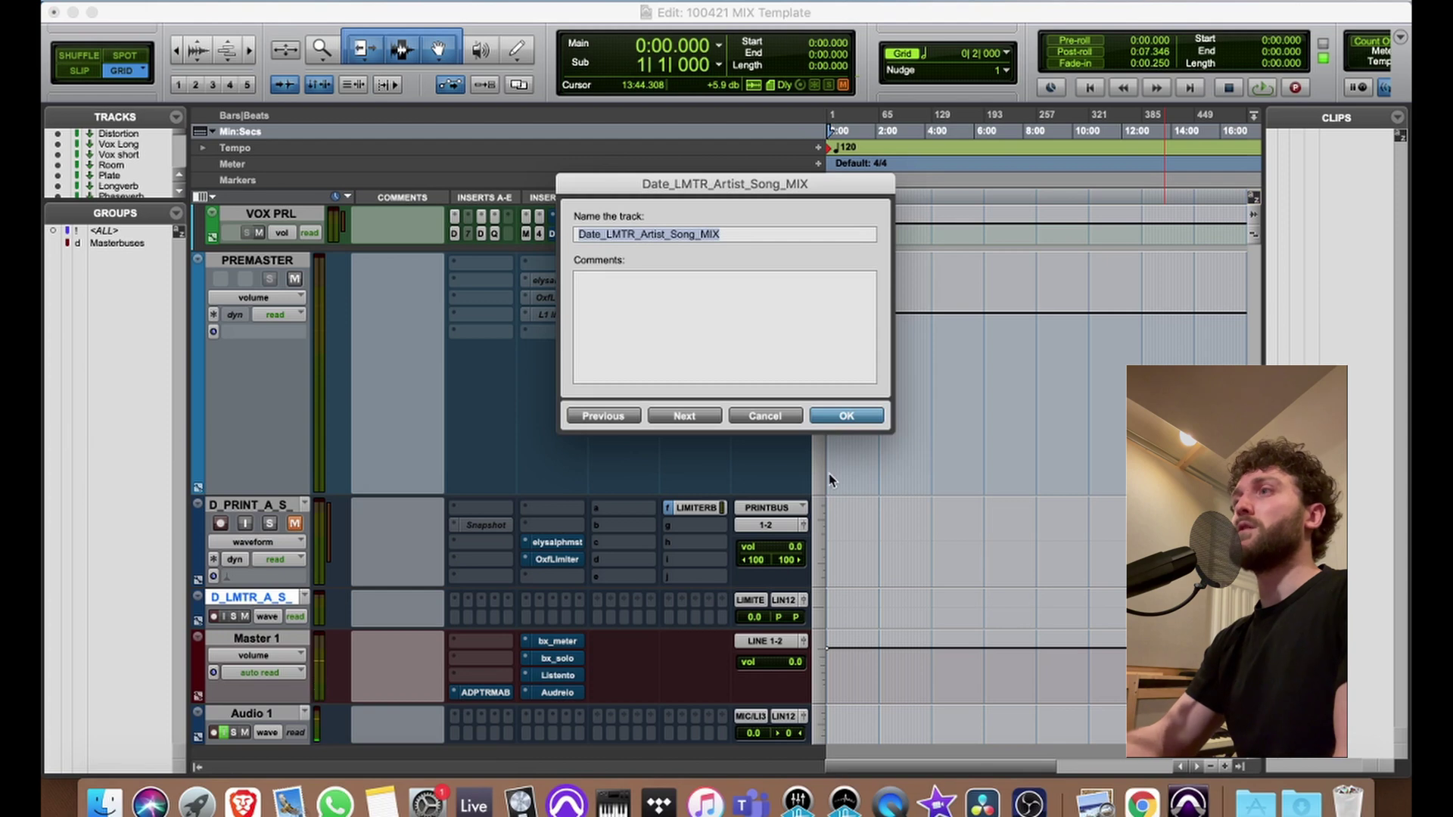
click(755, 416)
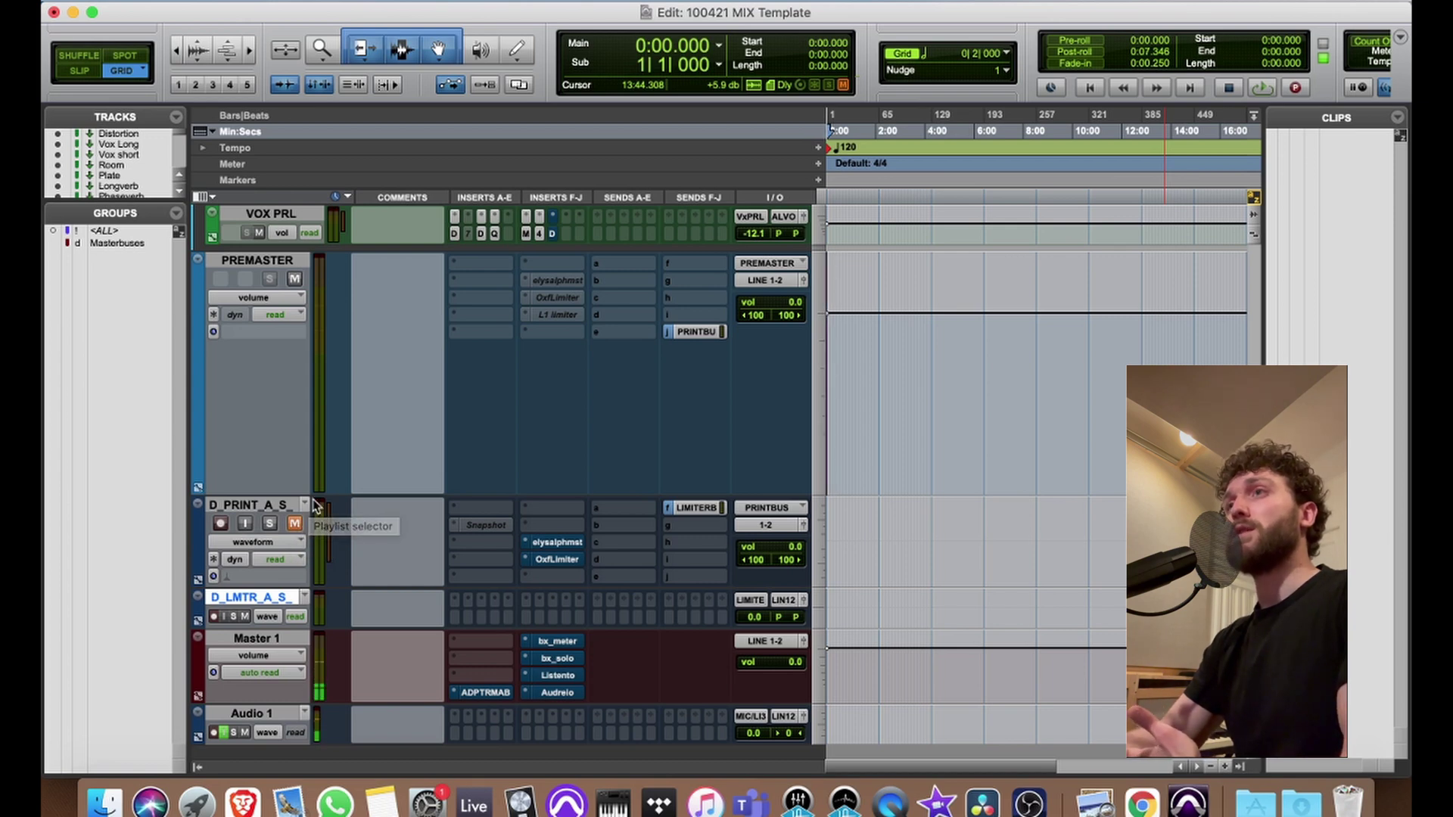
- Point out the ALL DRUMS, ALL MUSIC and ALL VOX master folder tracks by selecting each in turn
scroll(318, 511, up, 6)
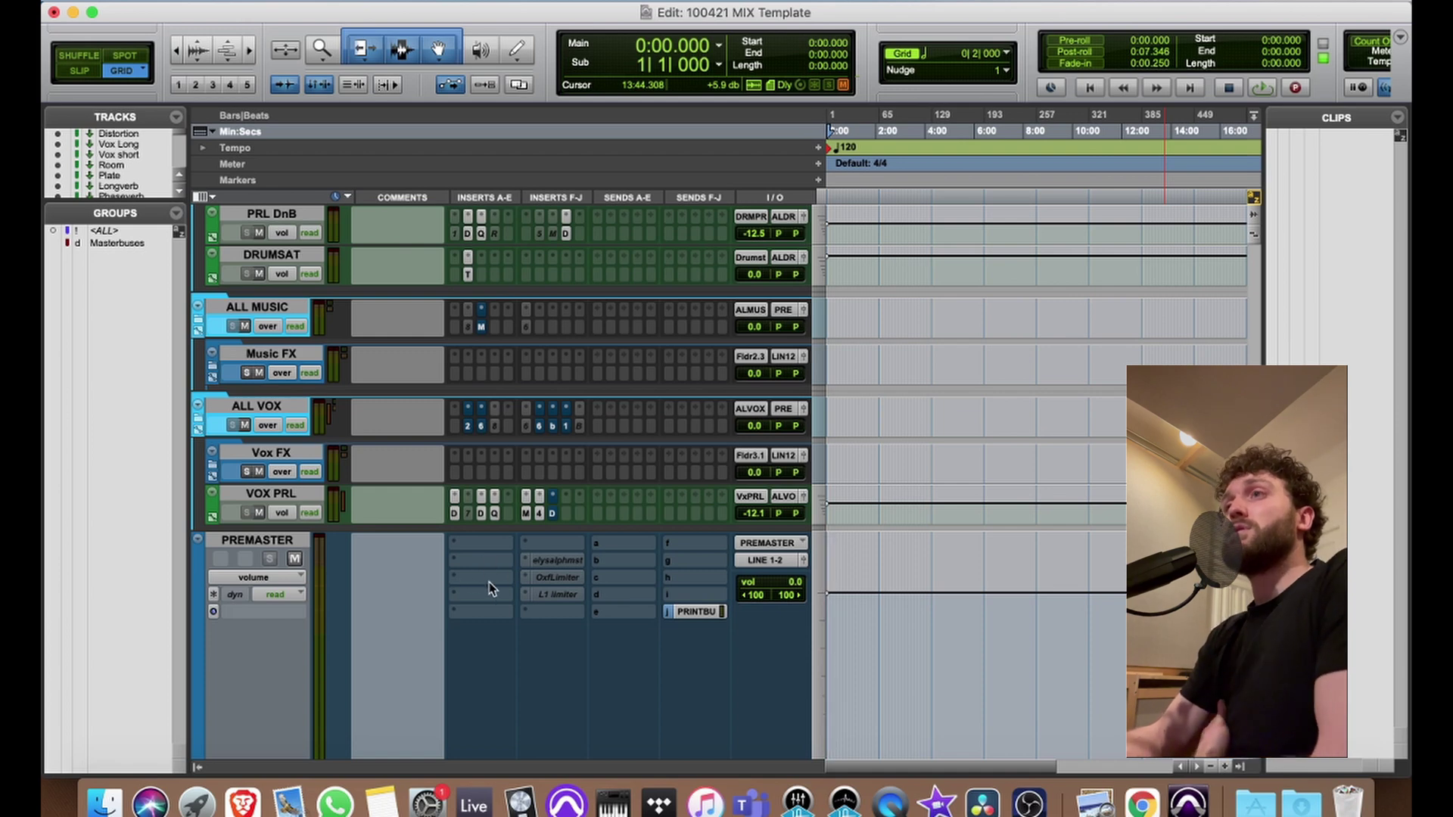
scroll(489, 582, up, 5)
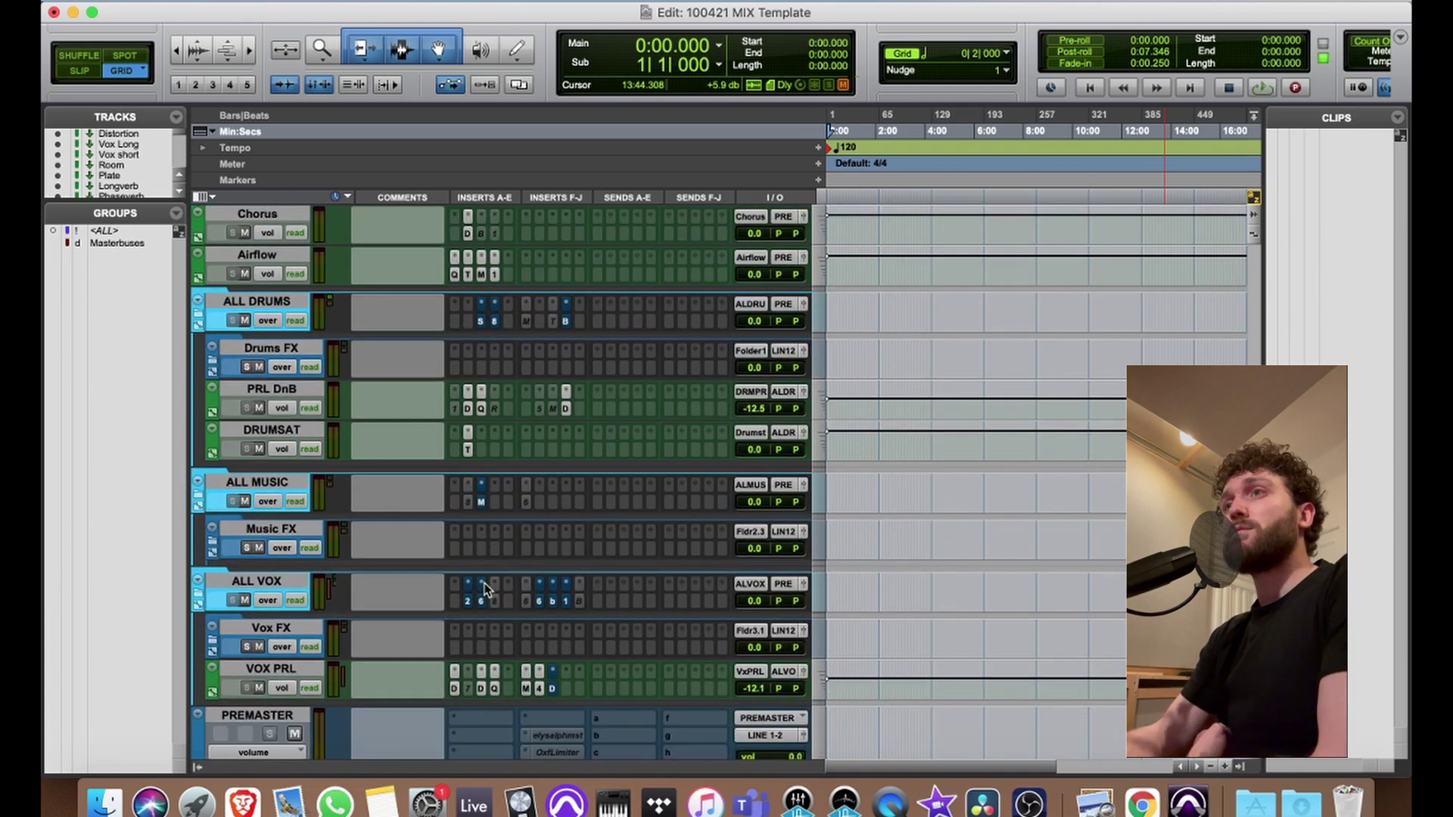
click(278, 302)
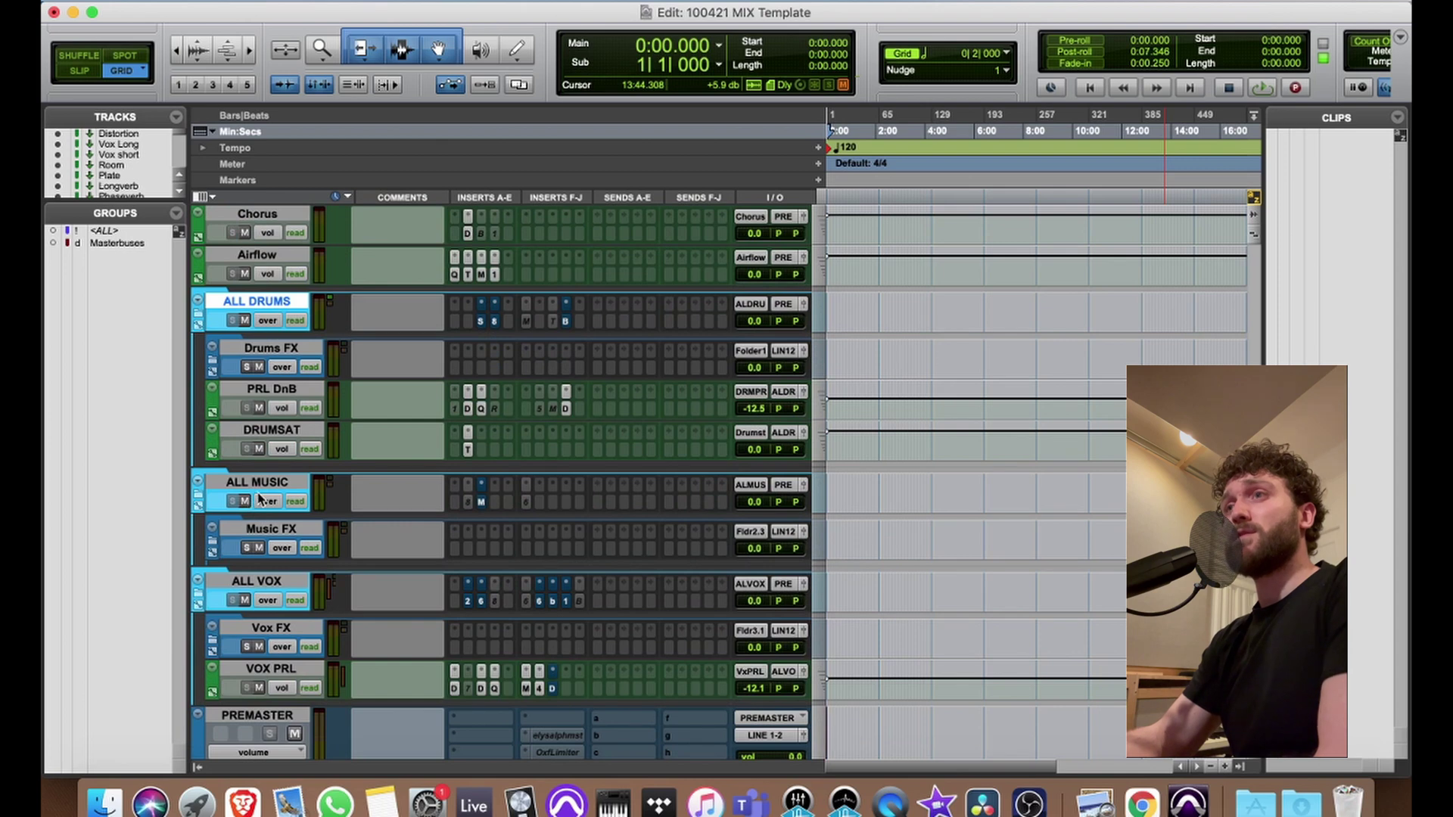
click(266, 486)
click(281, 583)
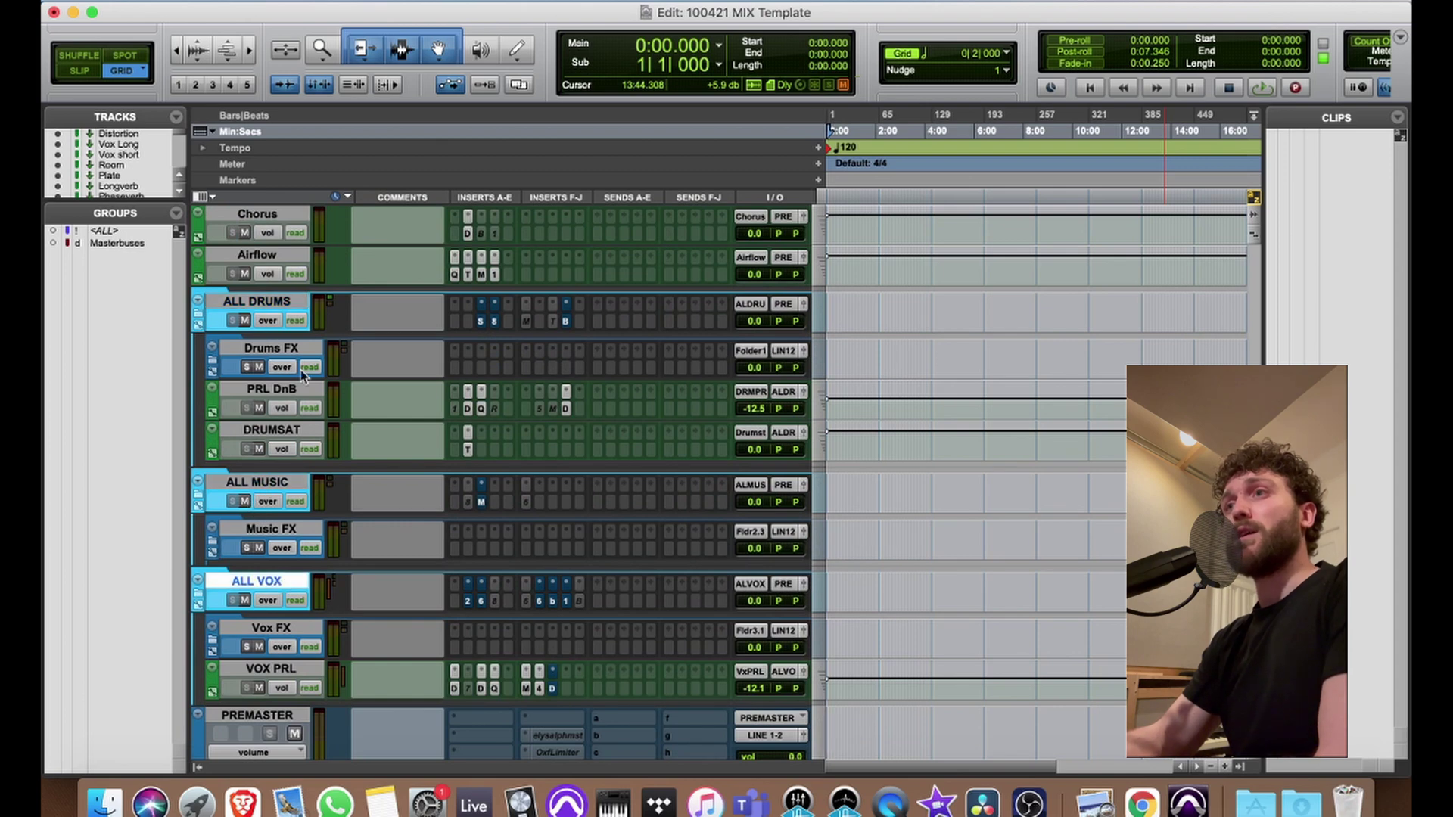
click(269, 307)
click(250, 486)
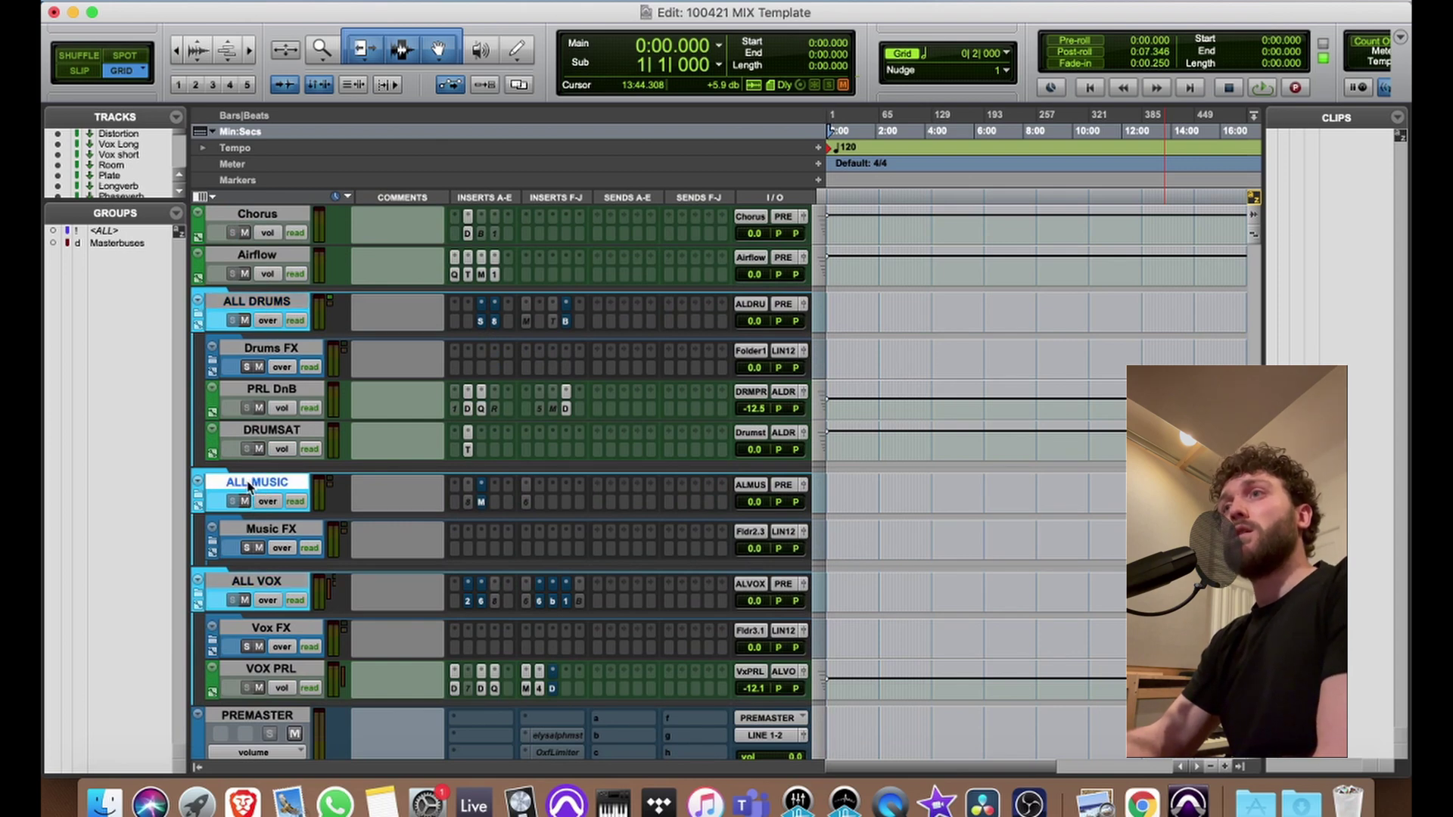
click(279, 583)
click(251, 306)
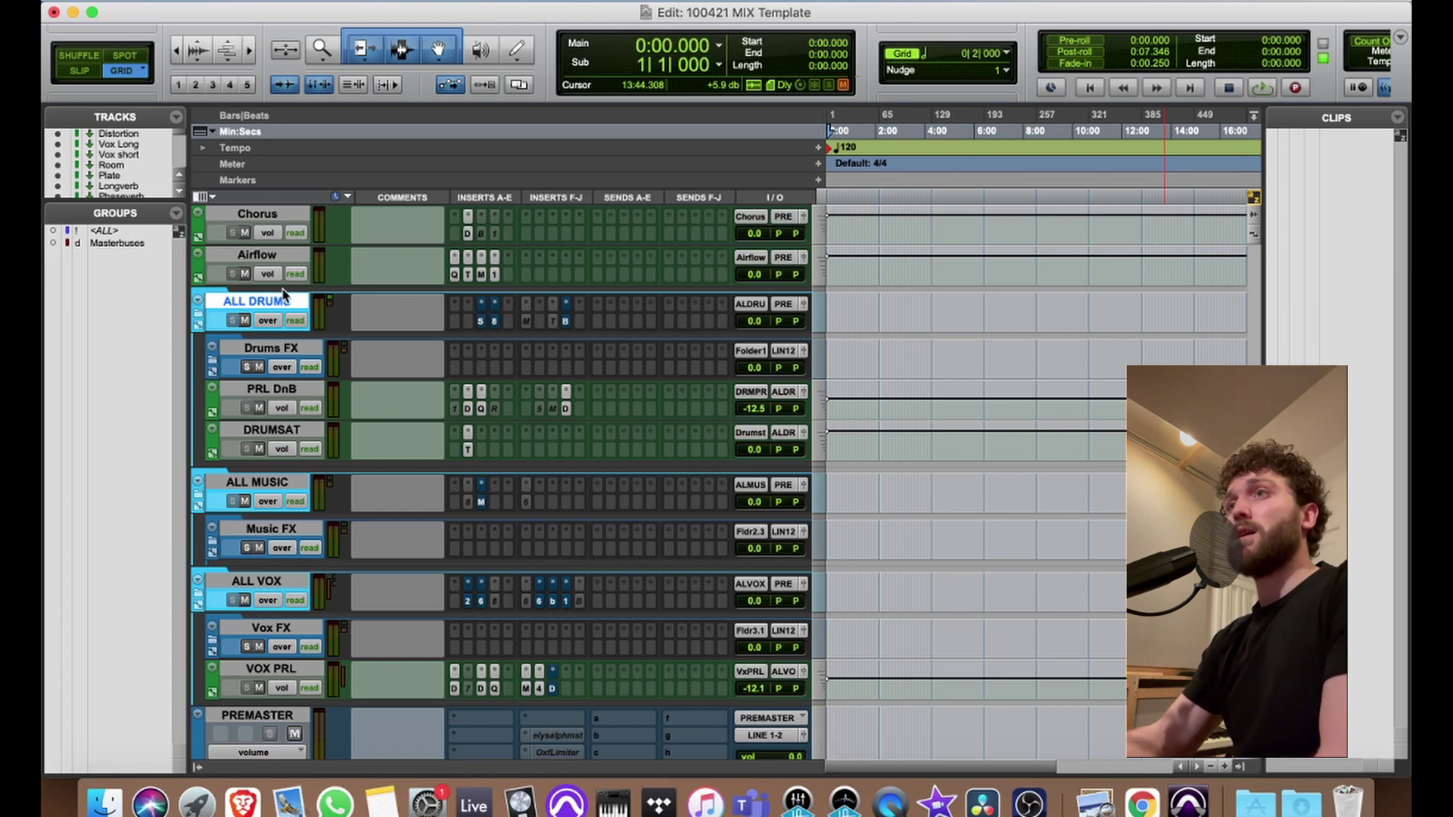
- Route the output of the Drums FX folder to the stereo ALL DRUMS bus
click(277, 351)
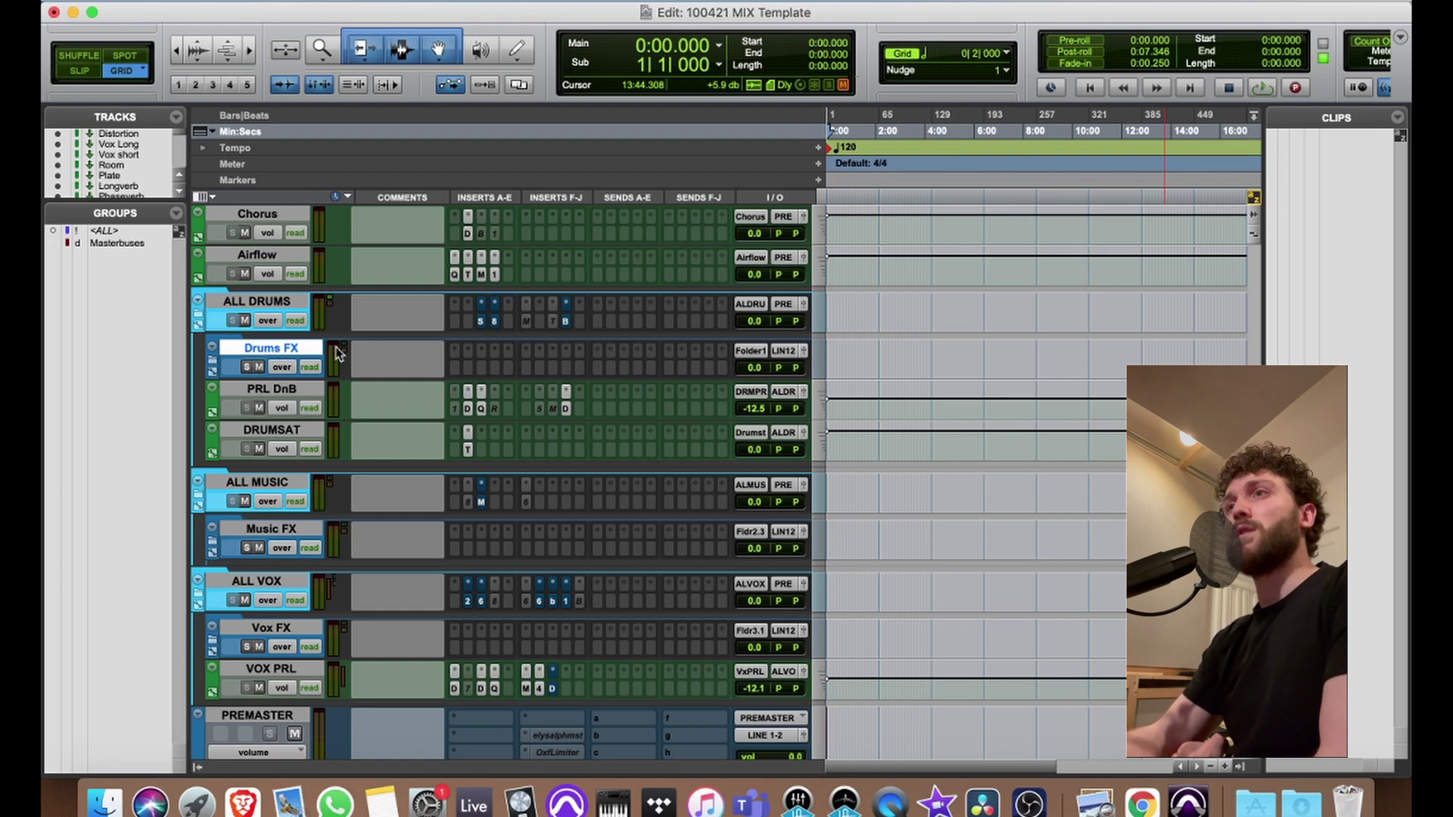
click(793, 356)
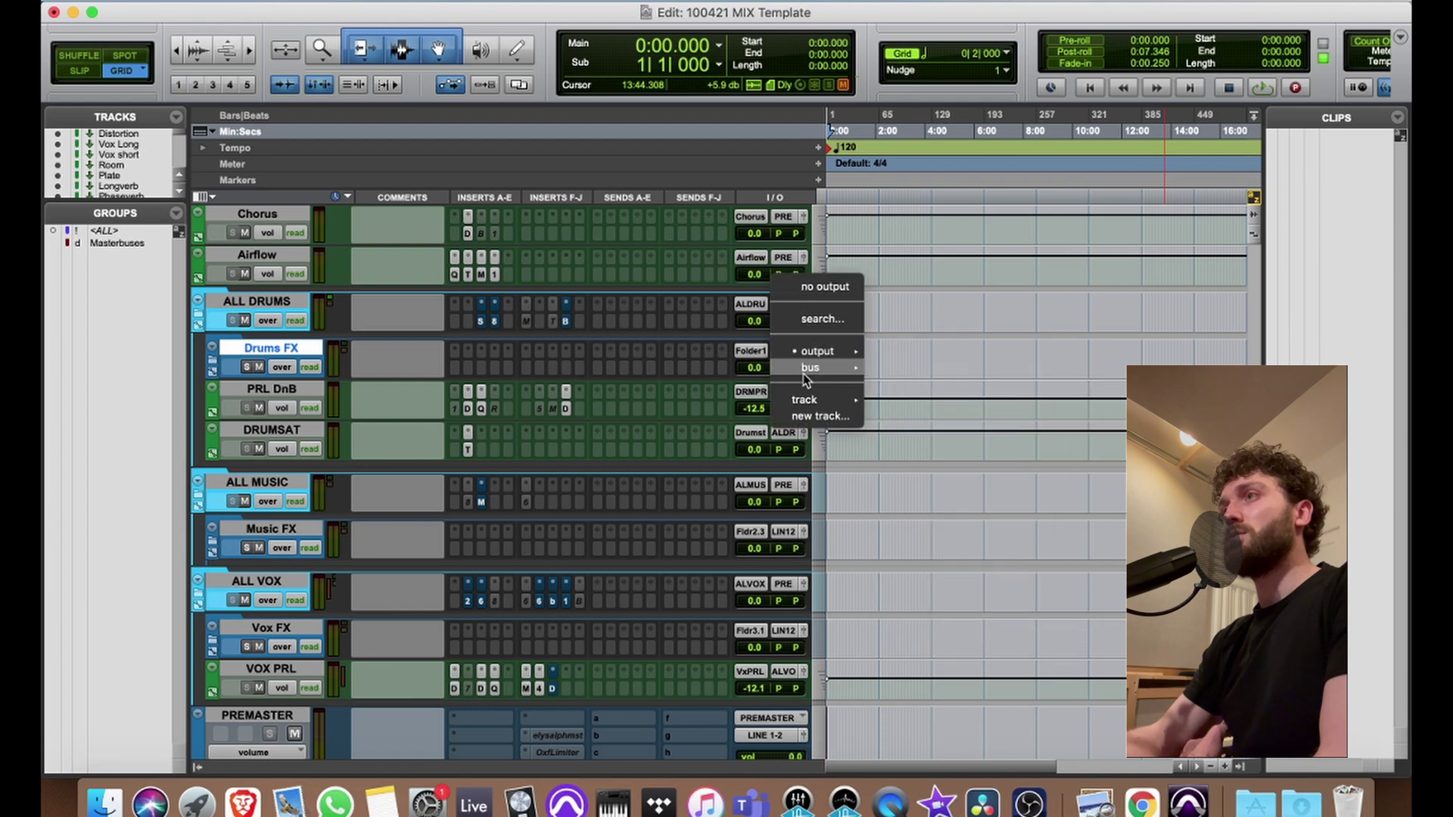
mouse_move(802, 374)
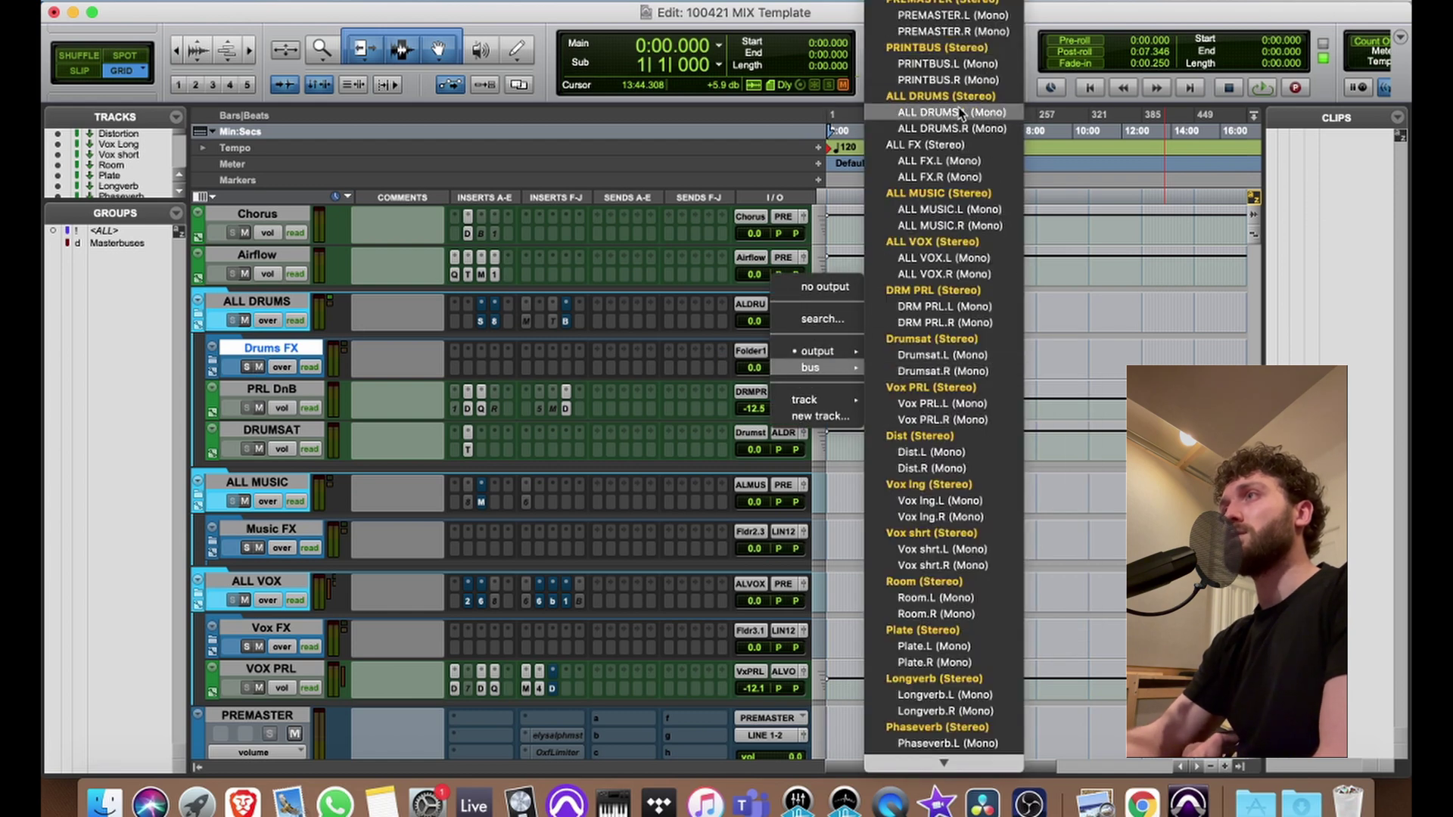
click(941, 96)
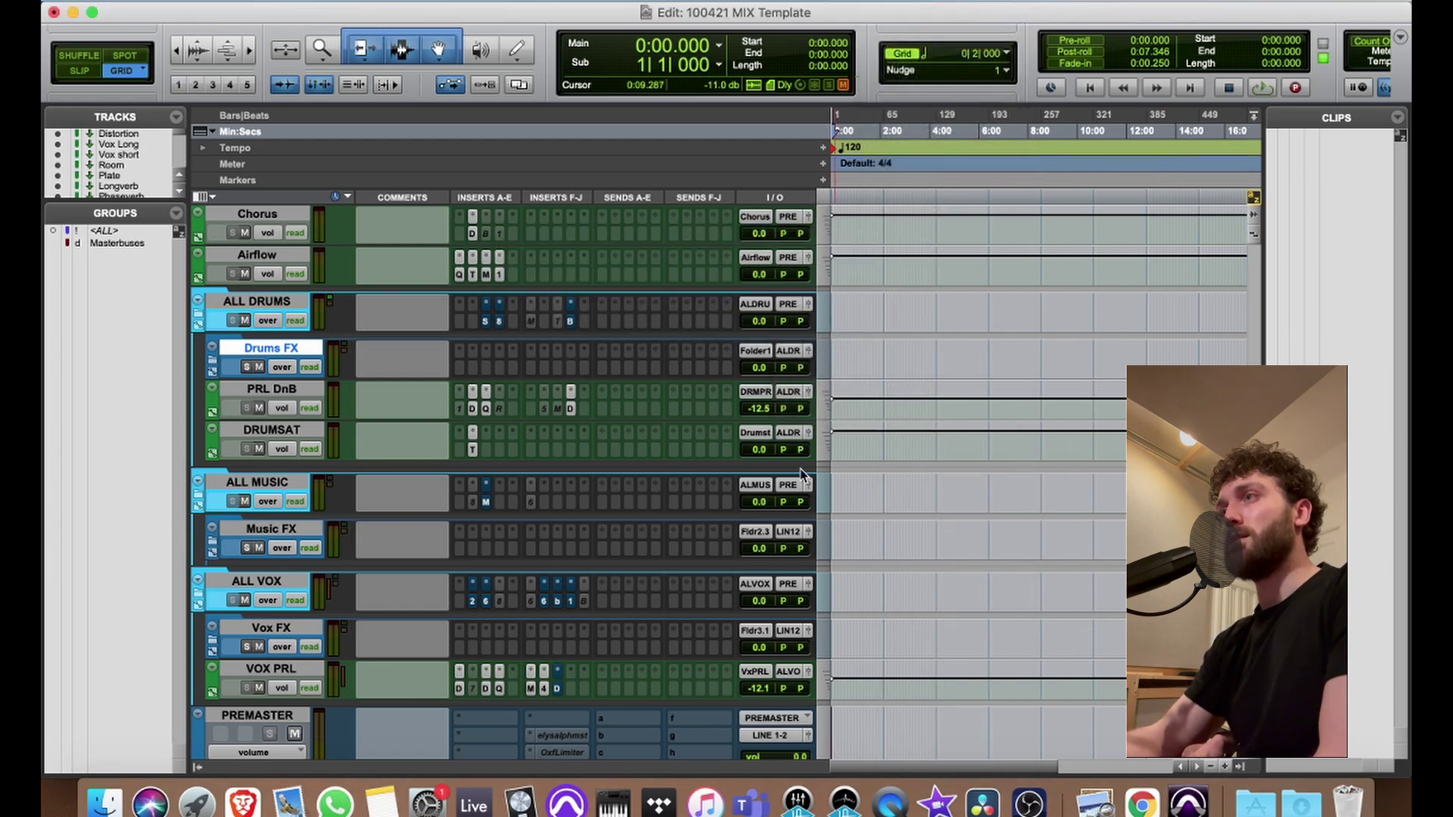
- Route the output of the Music FX folder to the stereo ALL MUSIC bus
click(790, 534)
mouse_move(819, 550)
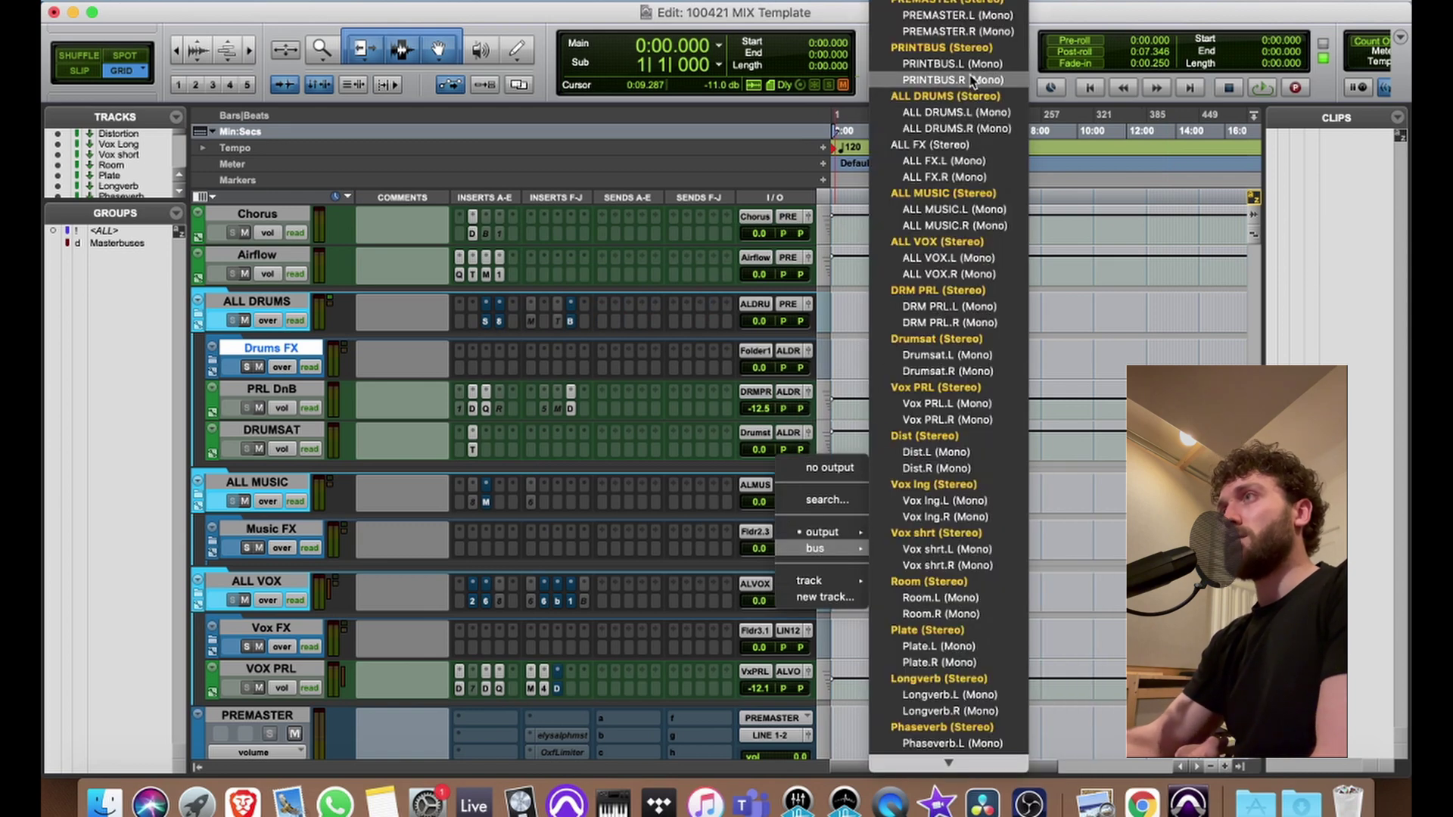
key(Escape)
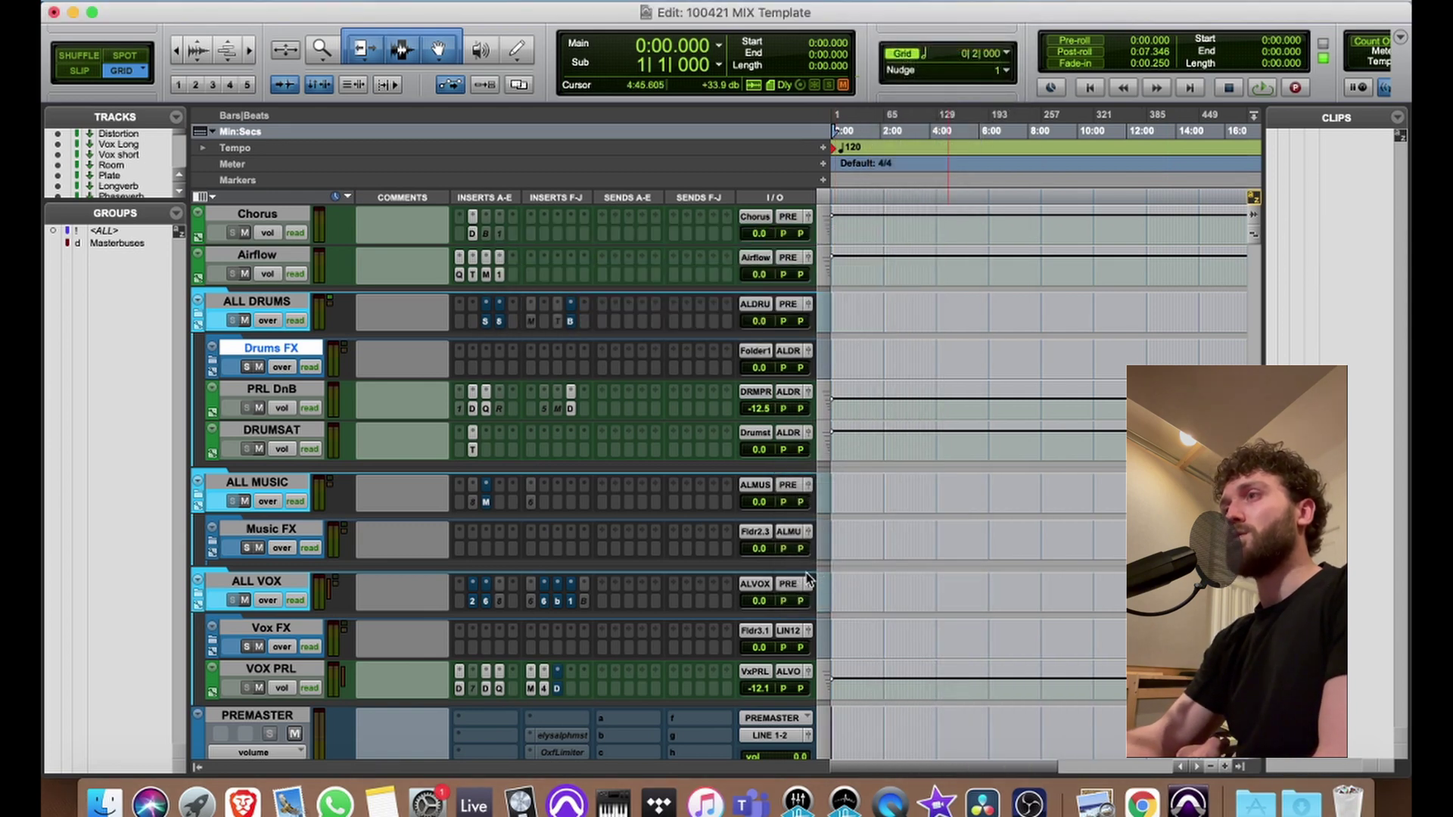
- Route the output of the Vox FX folder to the stereo ALL VOX bus
click(788, 631)
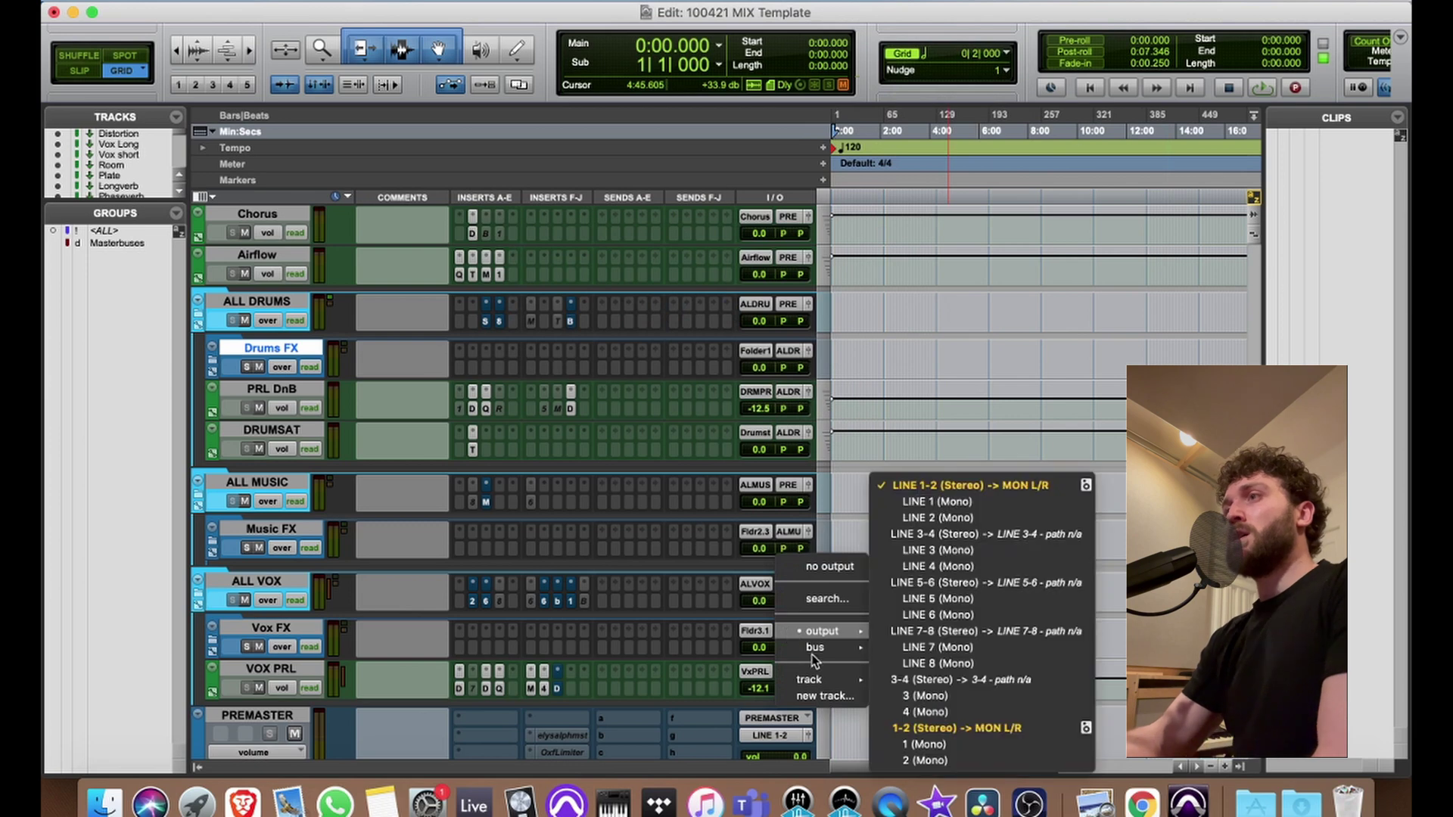
mouse_move(844, 651)
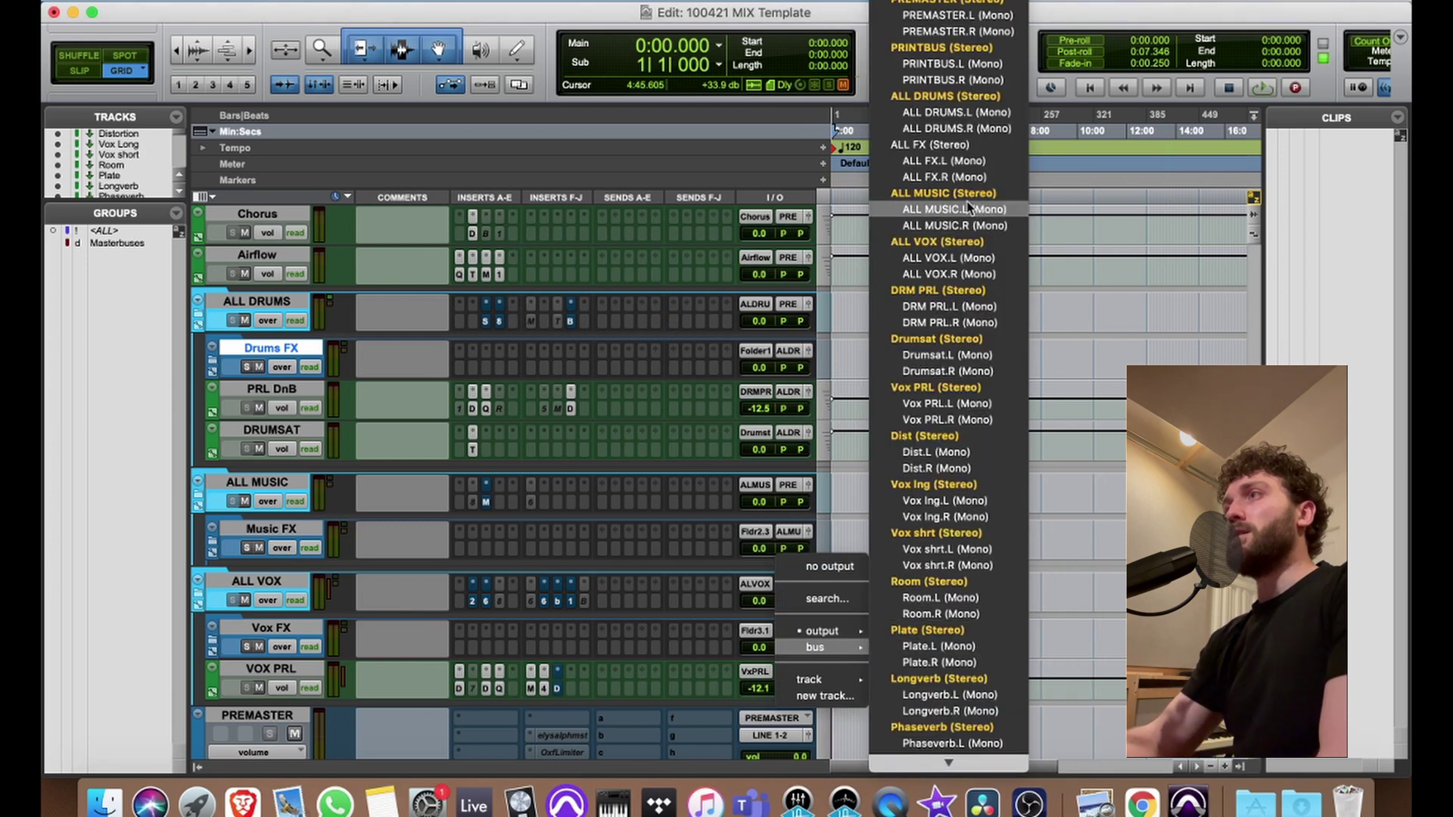
click(937, 242)
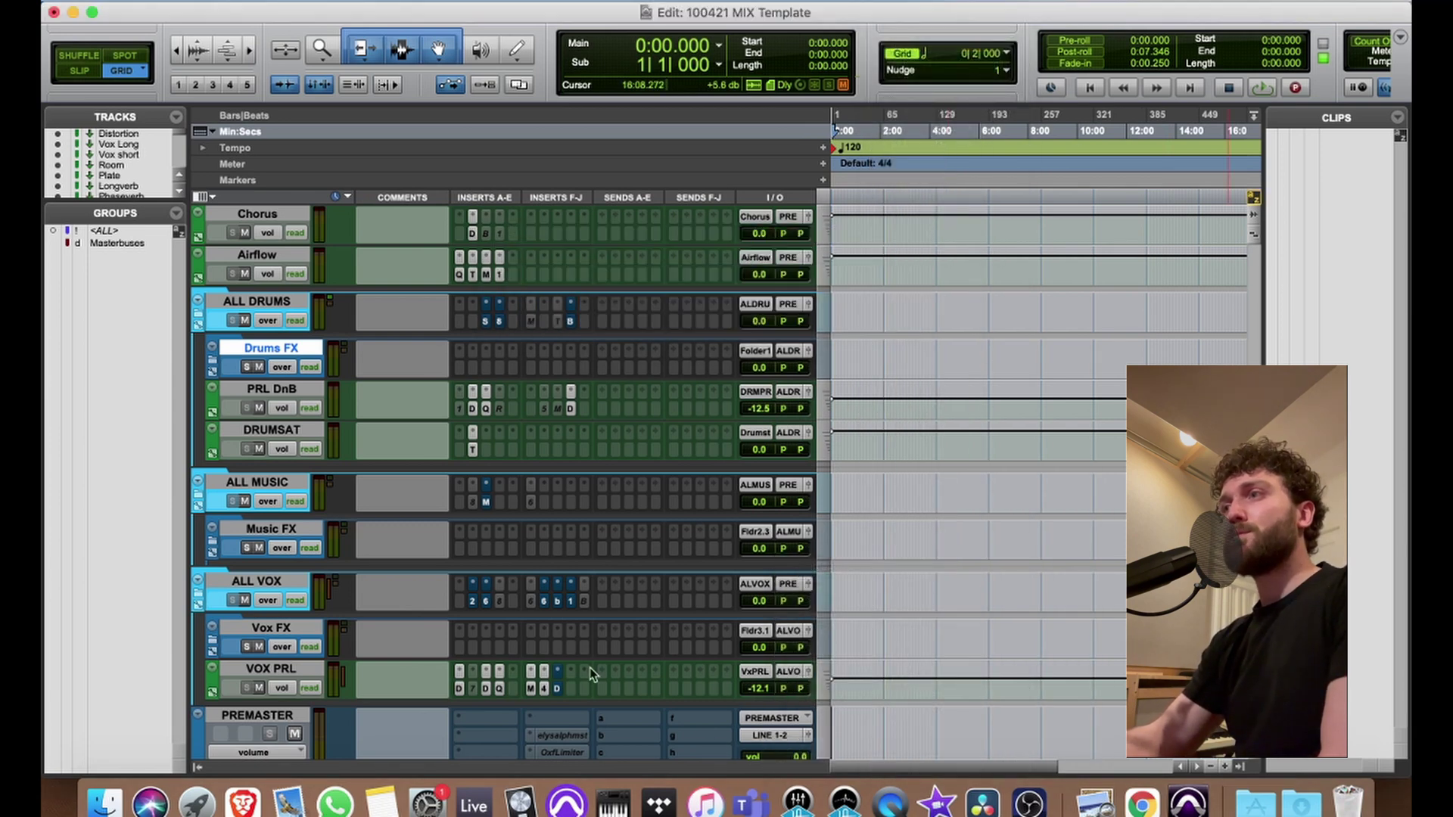
- Look through the effect return tracks from Distortion to Airflow and the master folders beneath them
scroll(376, 622, up, 5)
scroll(376, 623, up, 12)
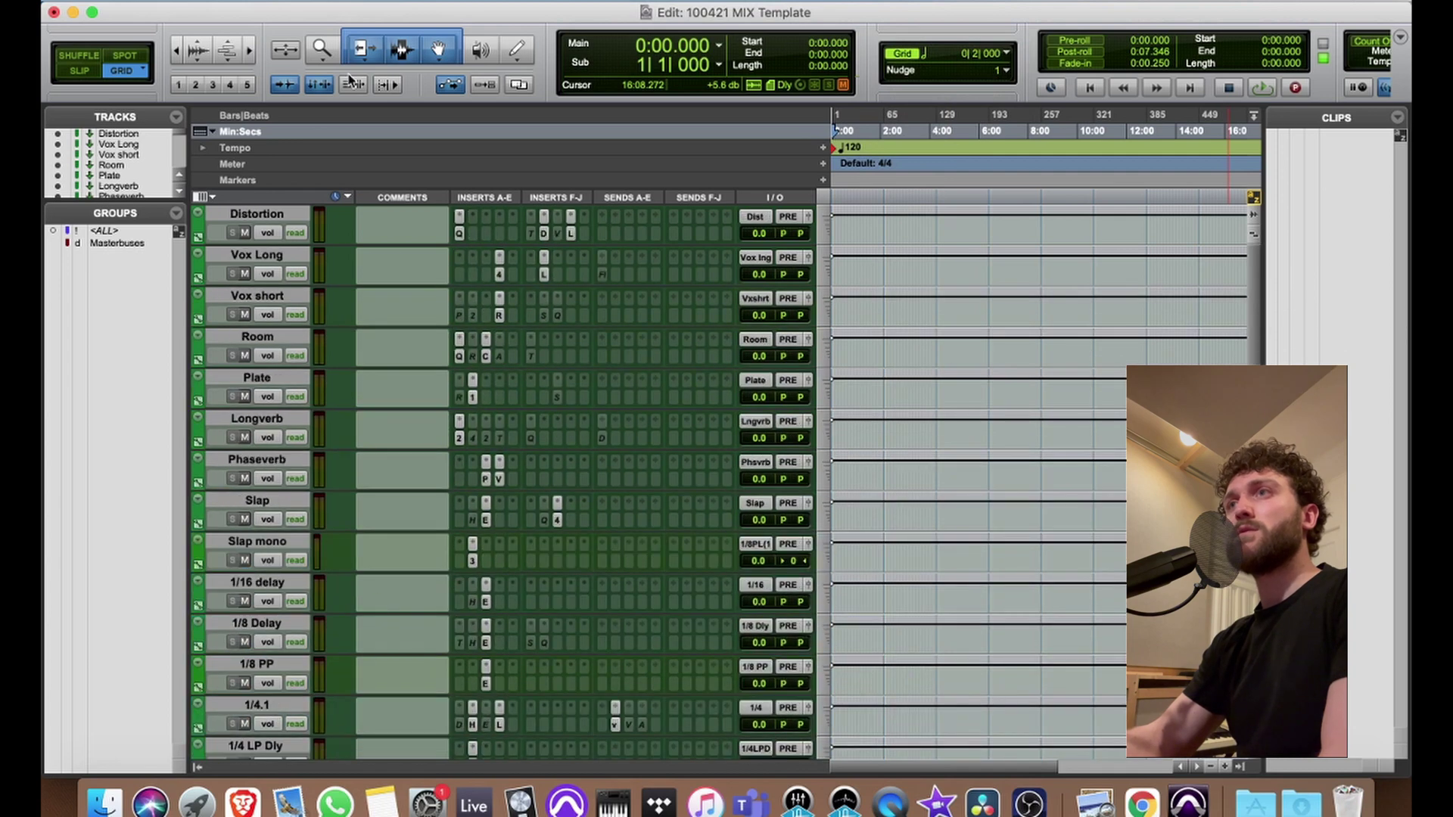
scroll(331, 558, down, 10)
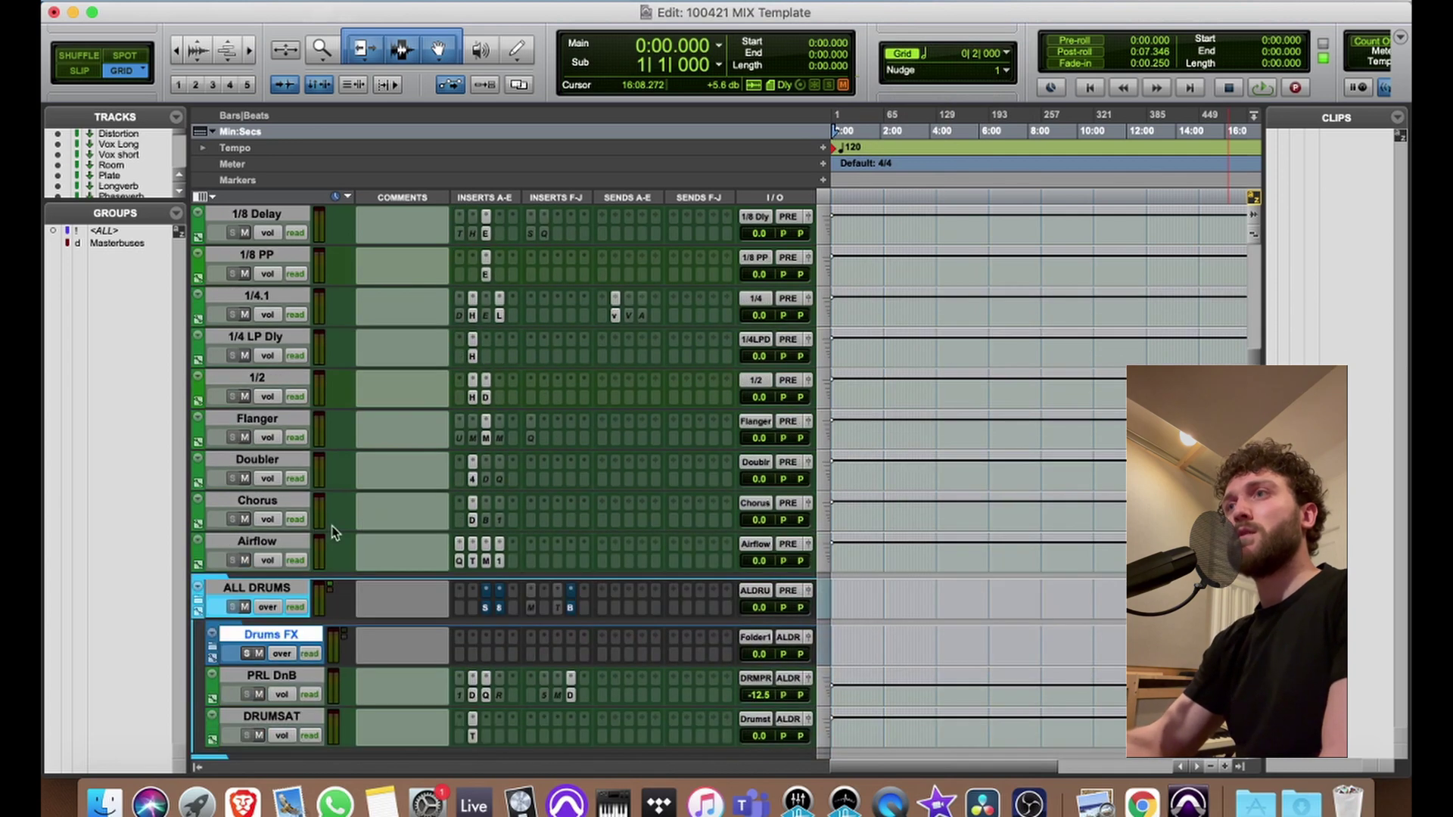
click(266, 542)
scroll(411, 532, up, 10)
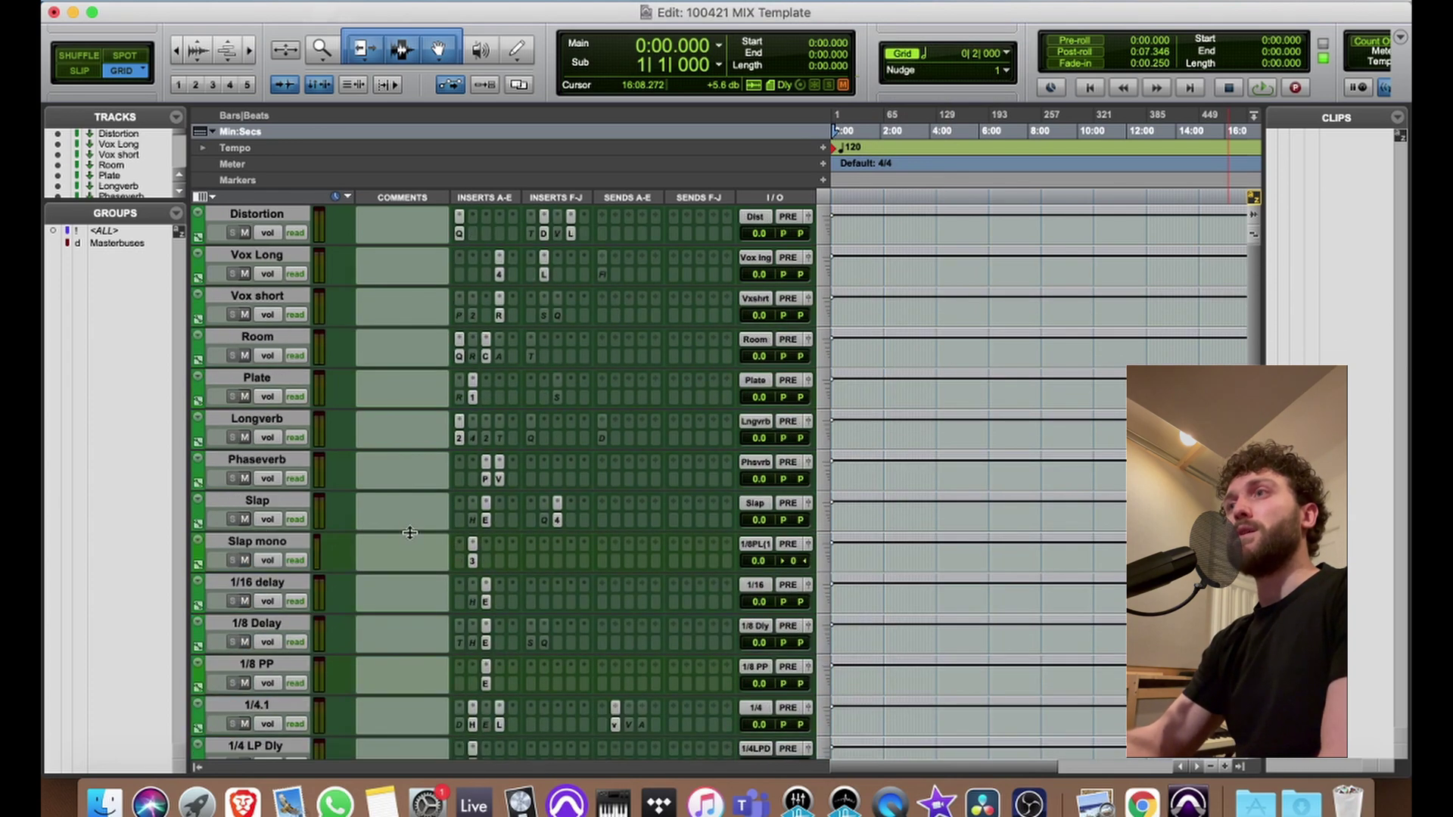
scroll(410, 533, down, 15)
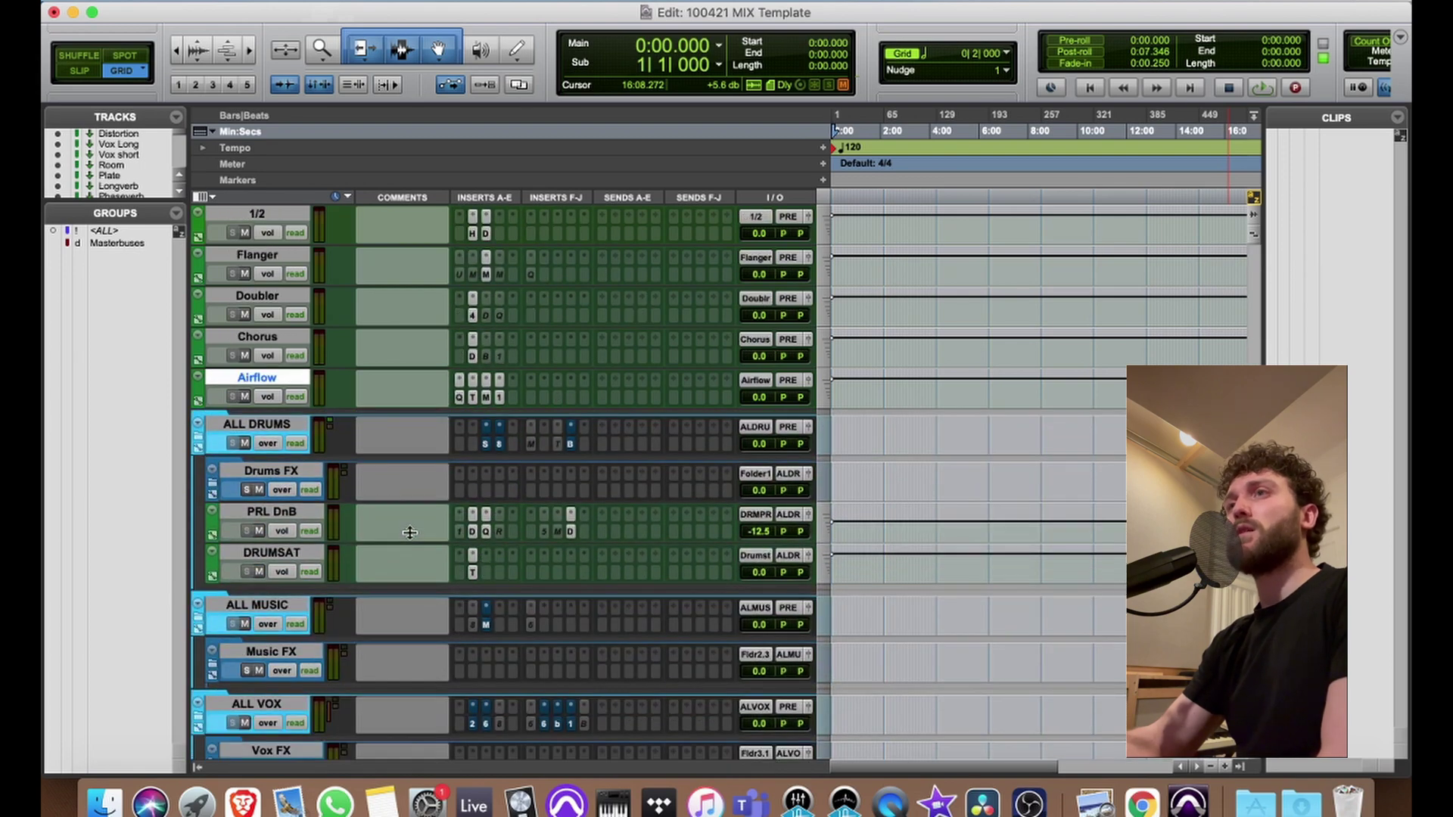
scroll(409, 533, down, 5)
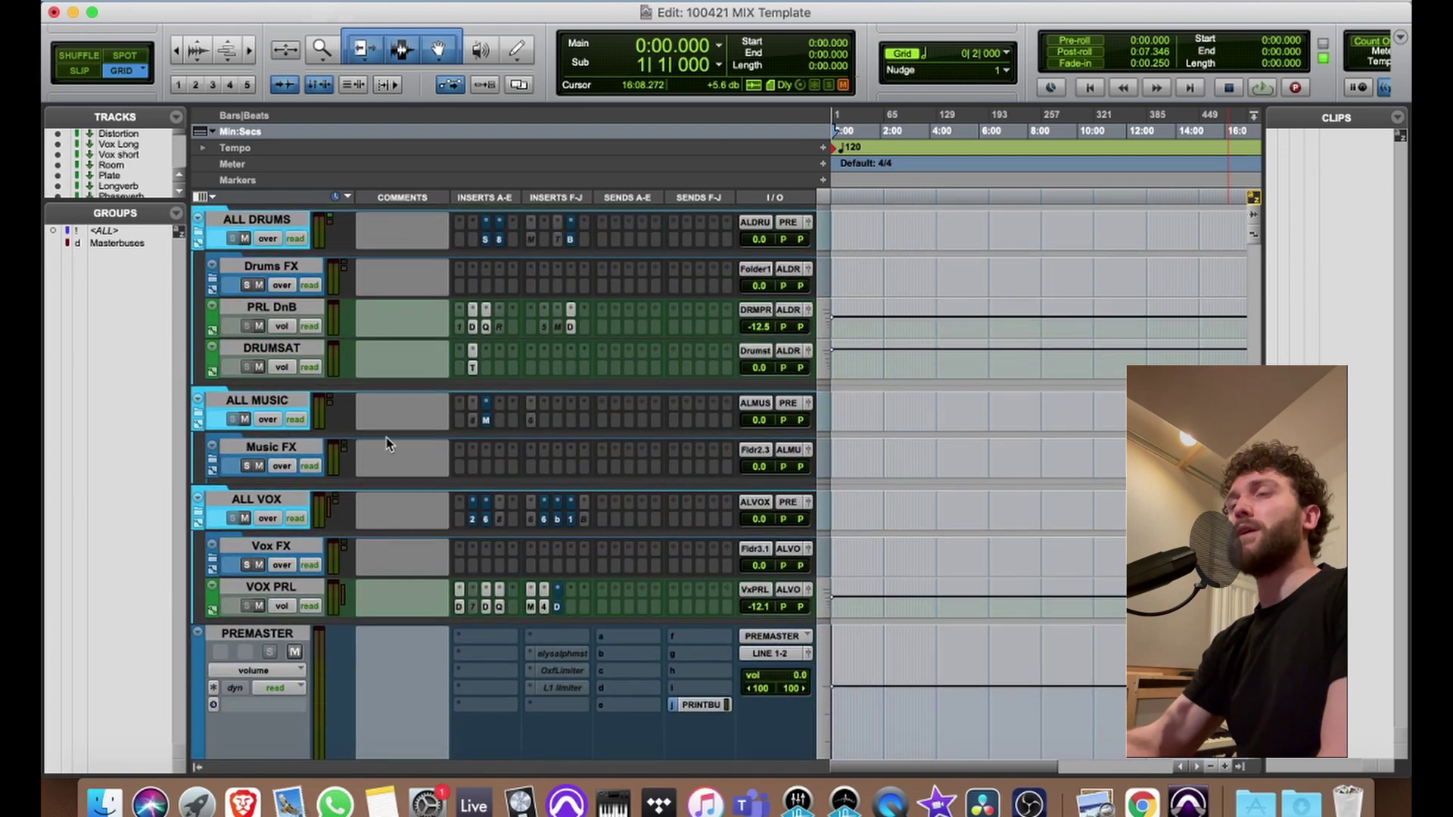
scroll(388, 438, up, 4)
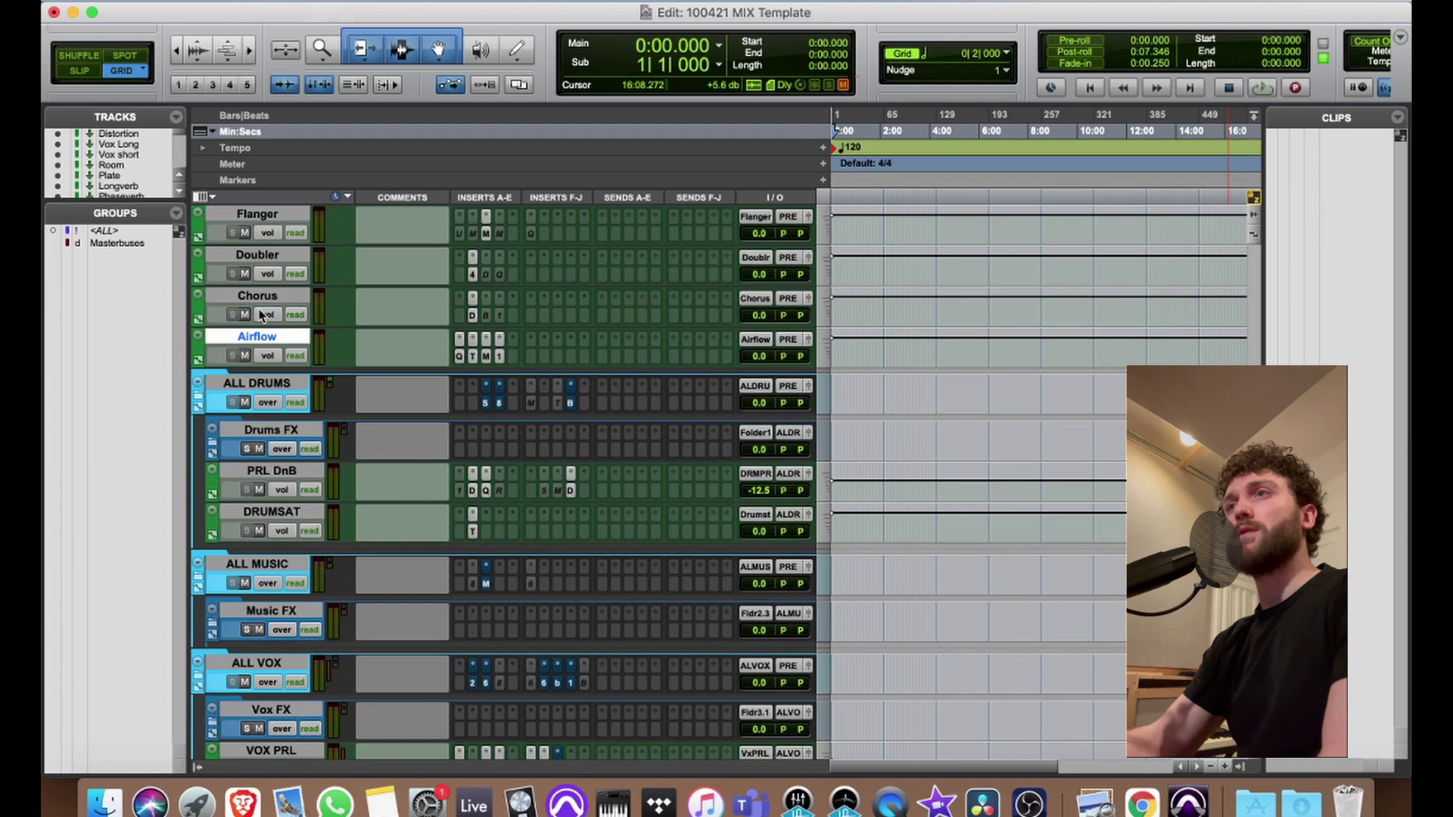
scroll(260, 317, down, 2)
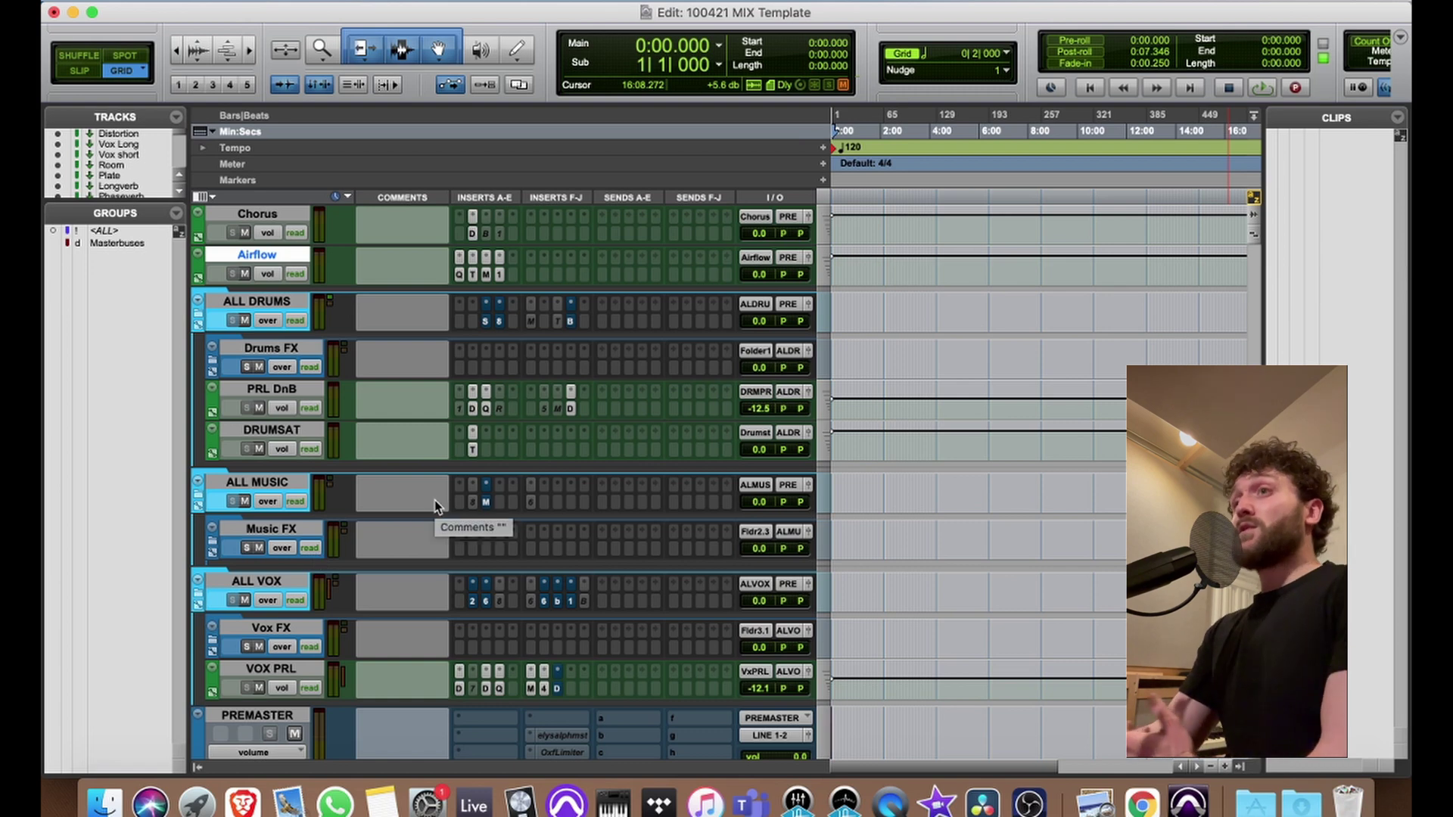
click(1154, 2)
click(1154, 2)
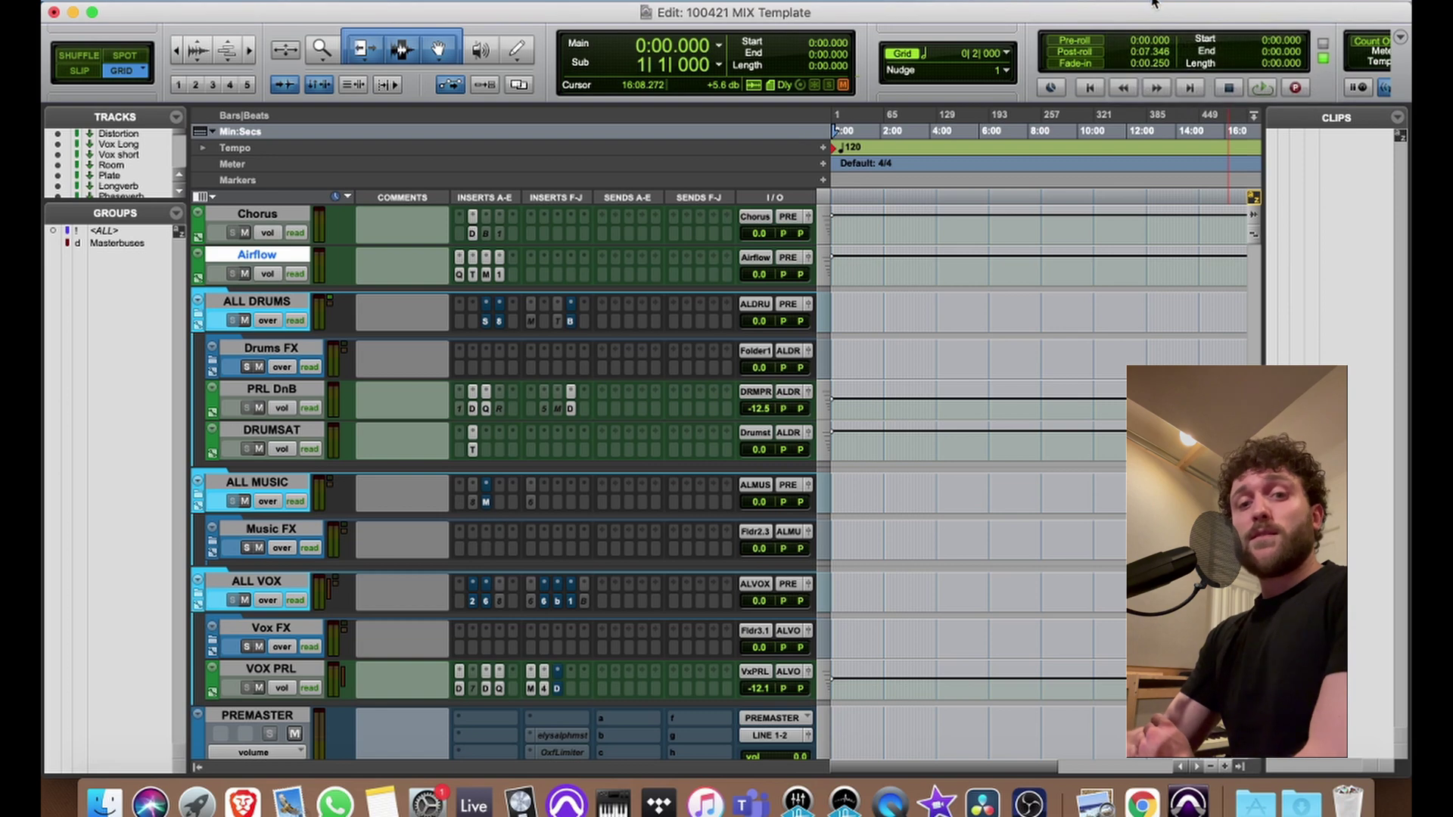
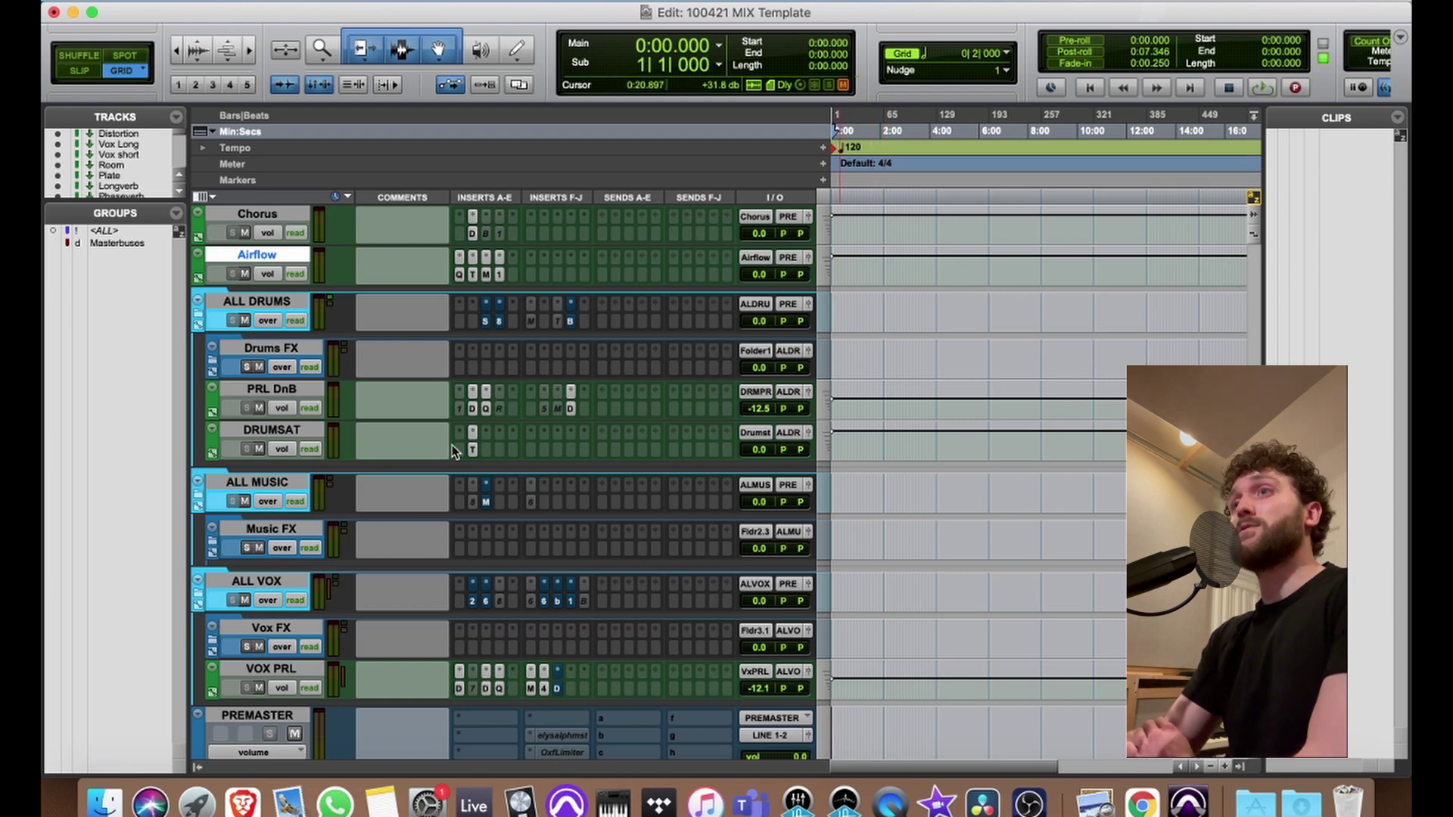
- Select the ALL DRUMS, ALL MUSIC and ALL VOX folder tracks in turn, finishing on ALL DRUMS
click(246, 303)
click(274, 484)
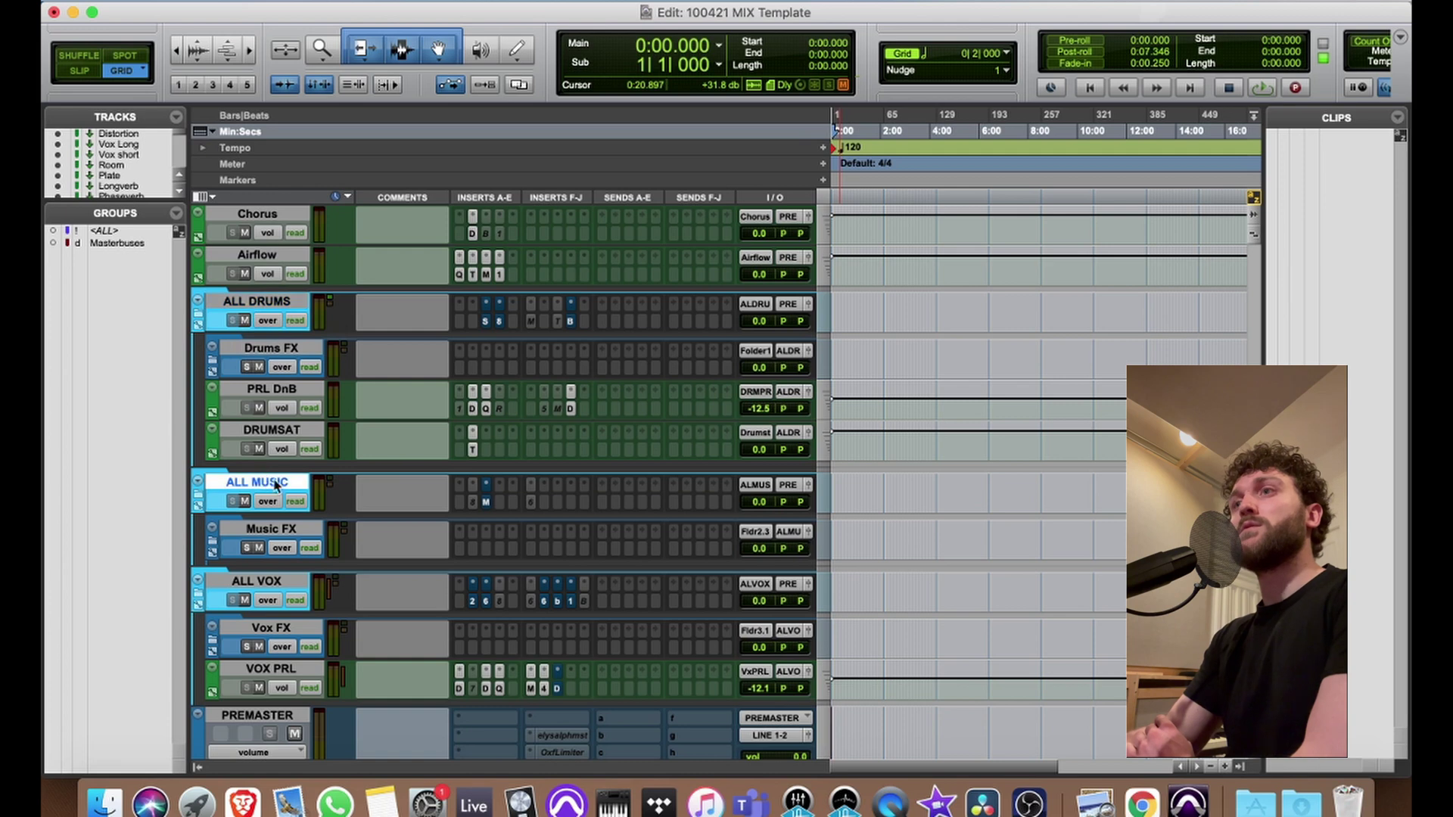
click(280, 583)
click(271, 485)
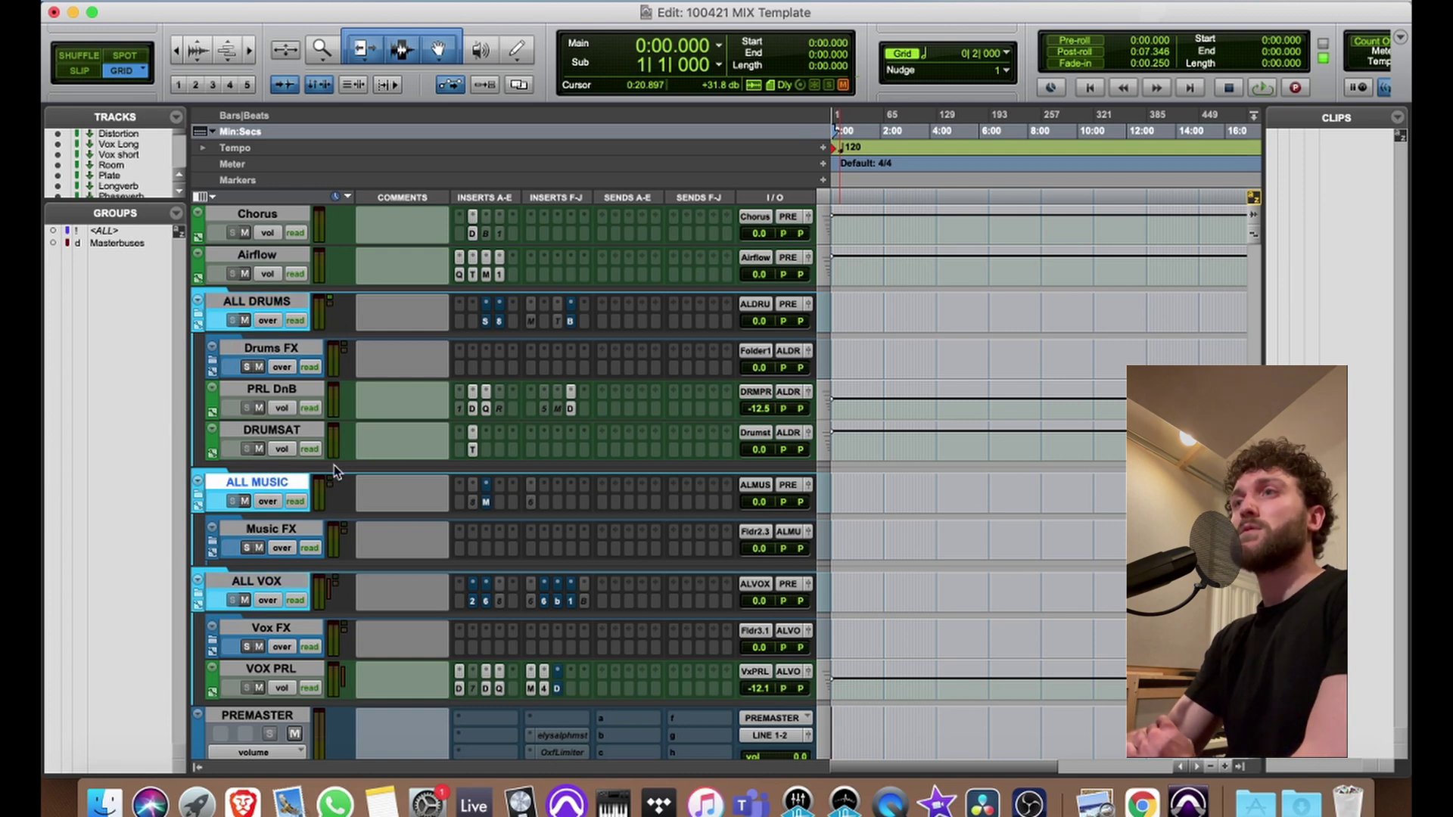
click(250, 302)
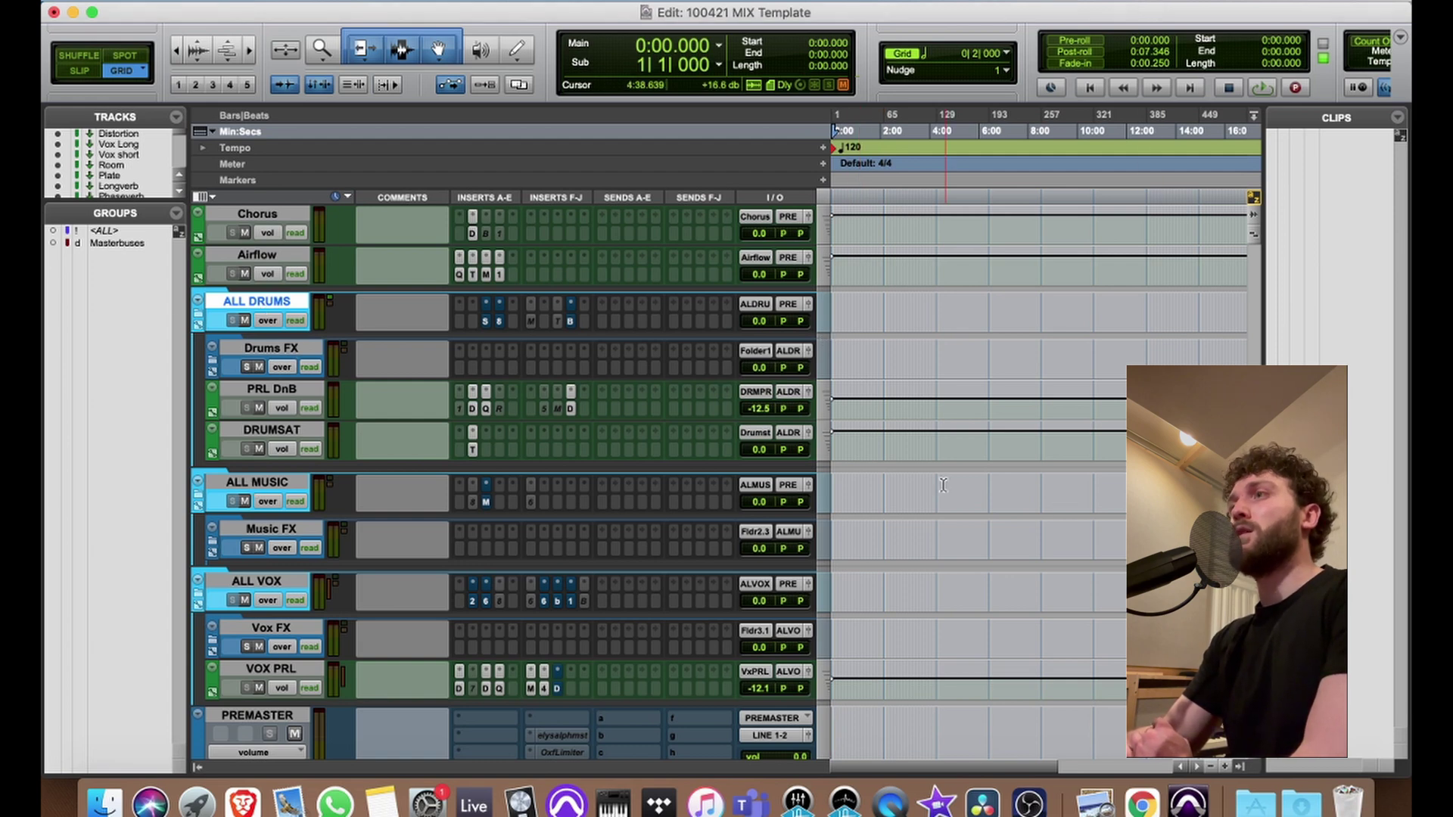
- Review the effect returns once more and point out the PRL DnB and DRUMSAT tracks inside the ALL DRUMS folder
scroll(606, 442, up, 1)
scroll(606, 442, up, 15)
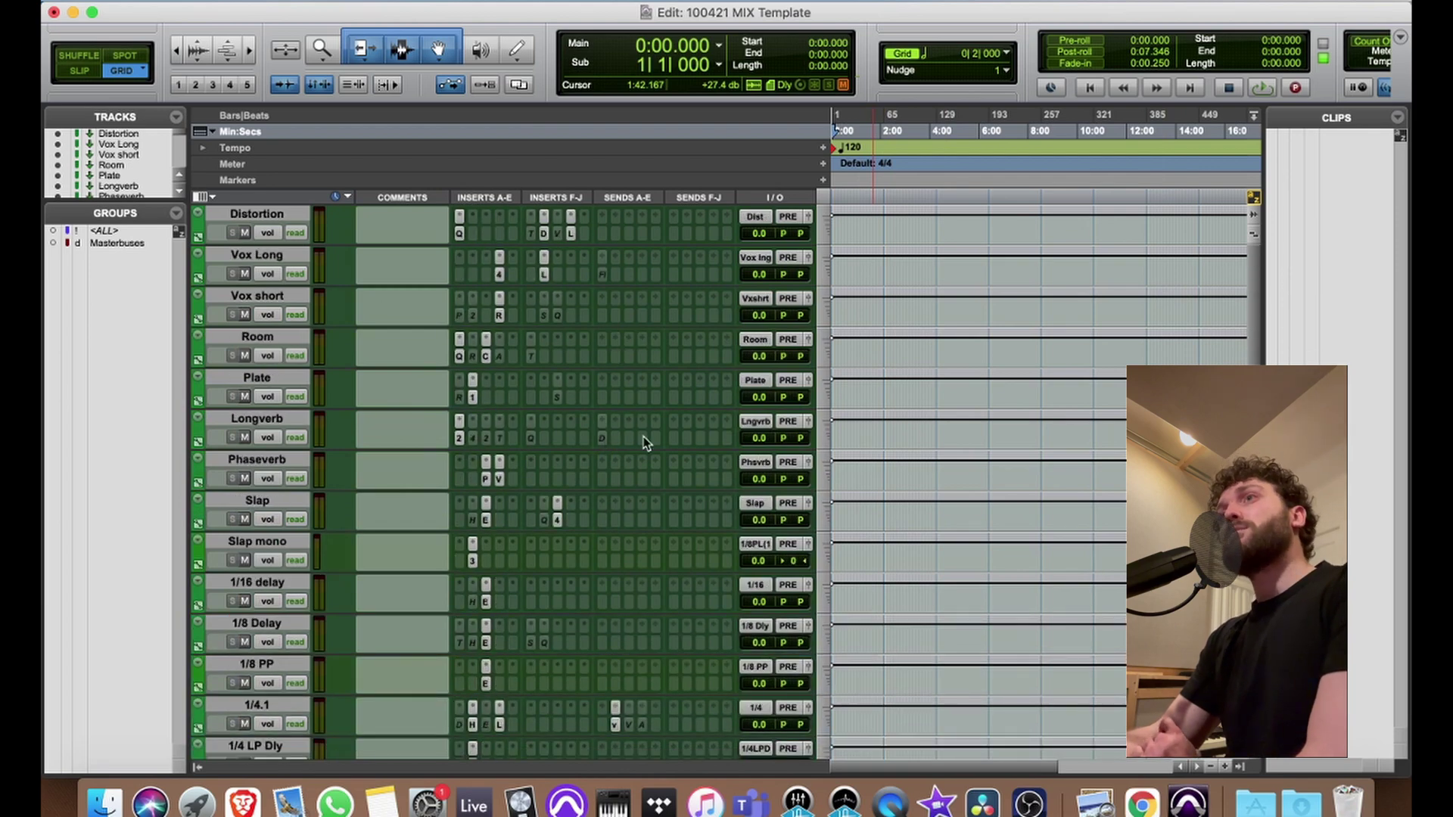
scroll(643, 437, down, 17)
scroll(643, 437, down, 1)
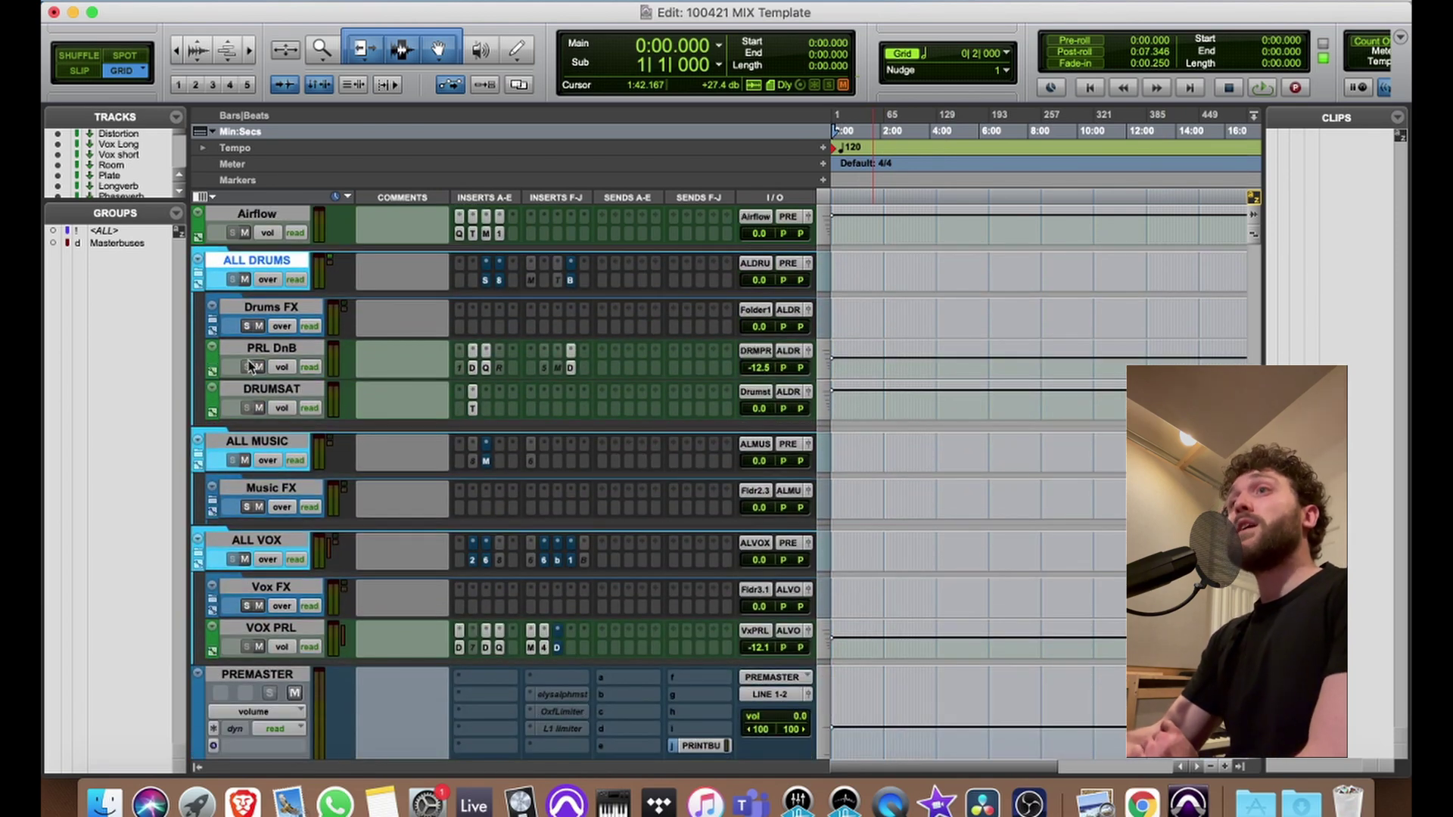
click(285, 350)
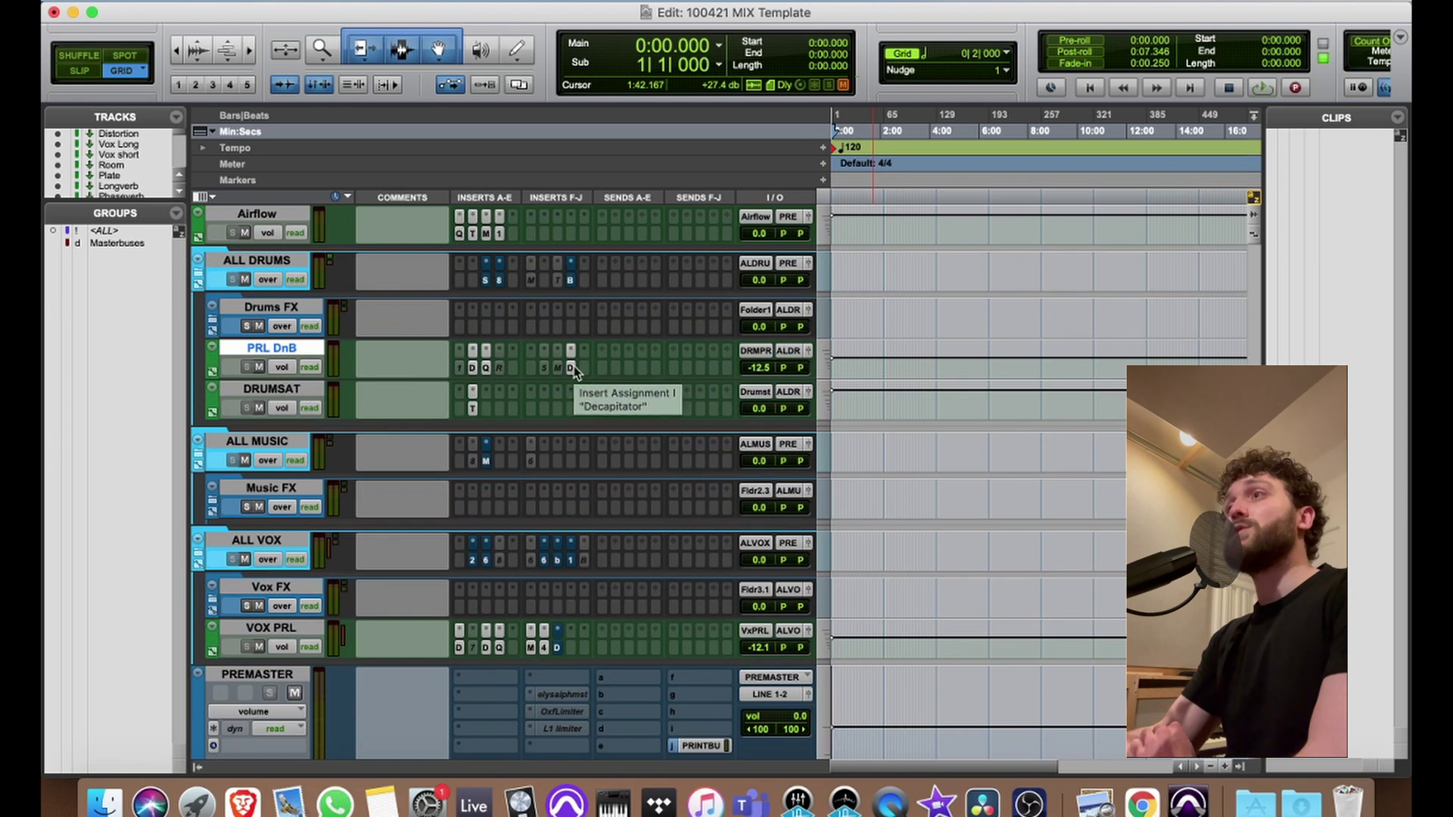
click(271, 389)
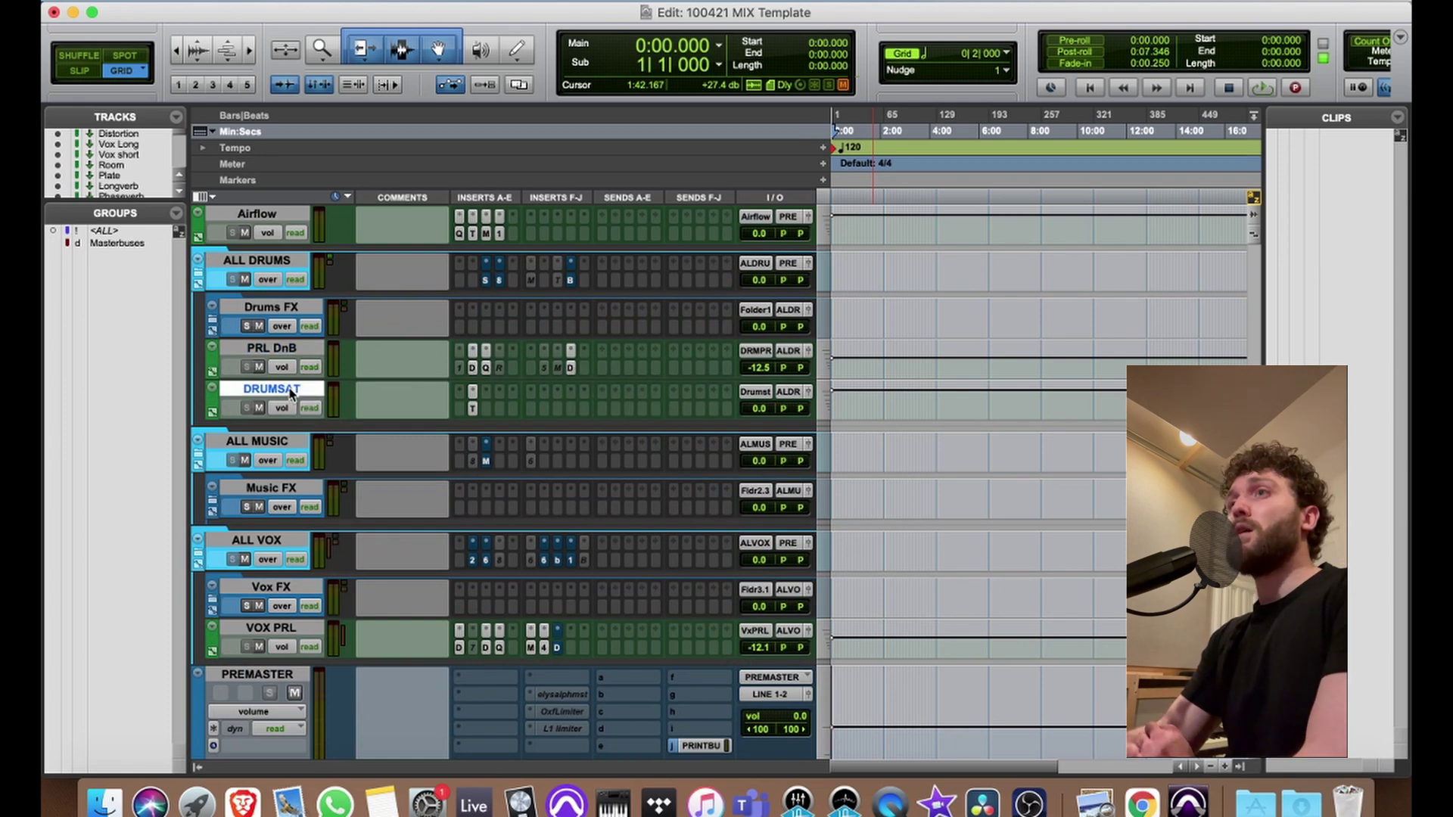
- Inspect the Culture Vulture saturation plug-in on the DRUMSAT track and close its window
click(471, 409)
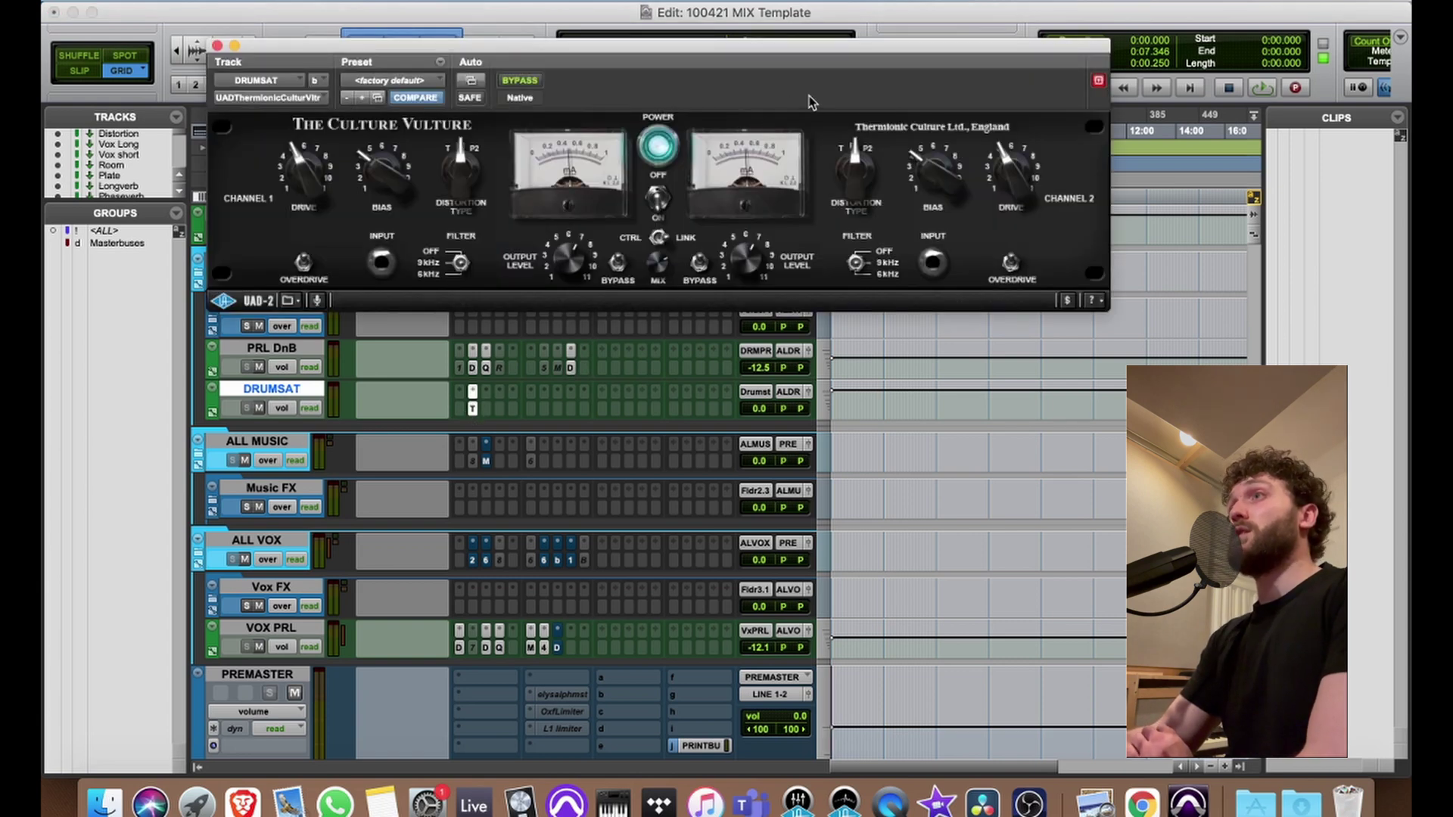
click(218, 46)
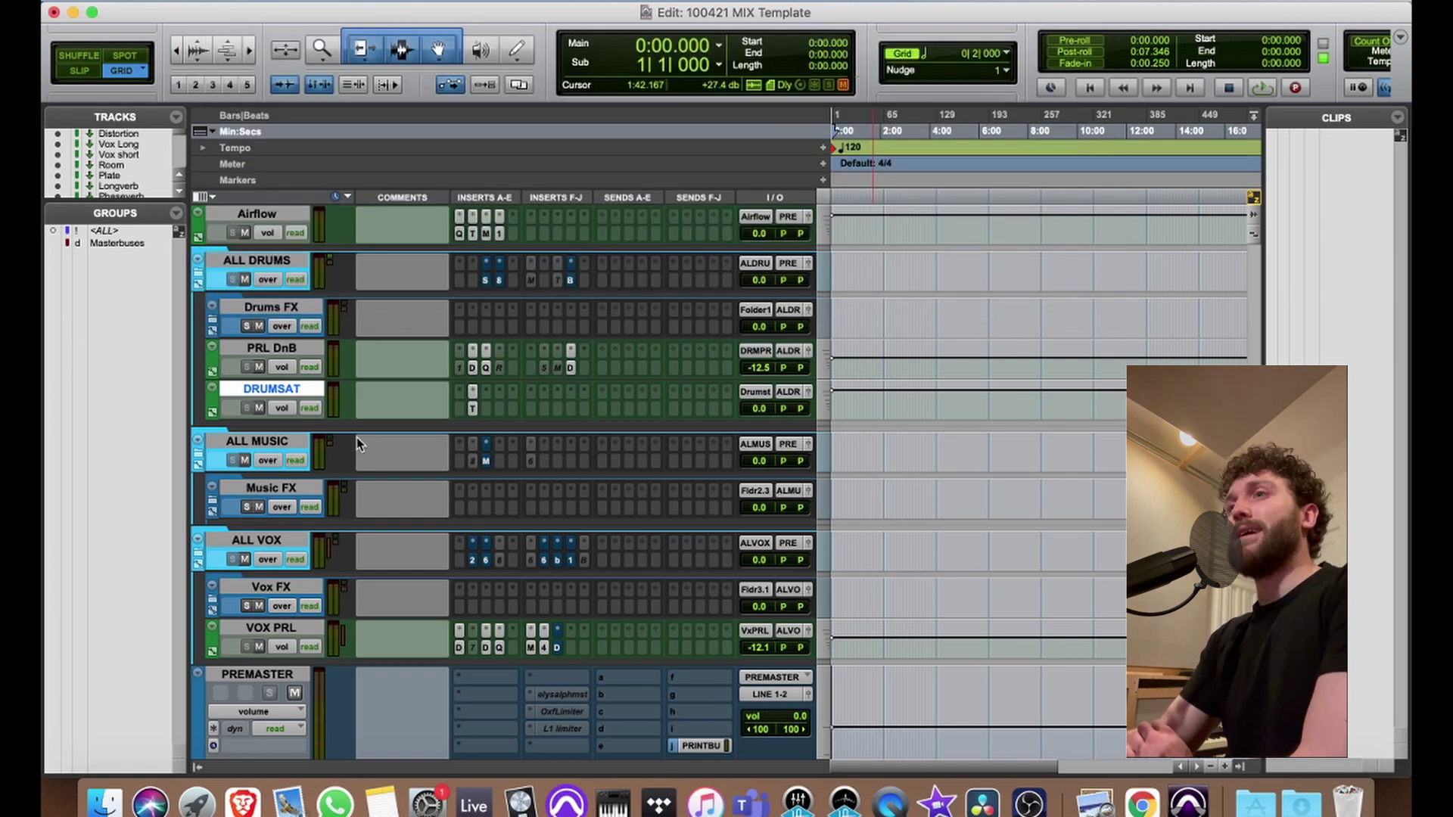
scroll(395, 446, down, 2)
scroll(455, 436, up, 3)
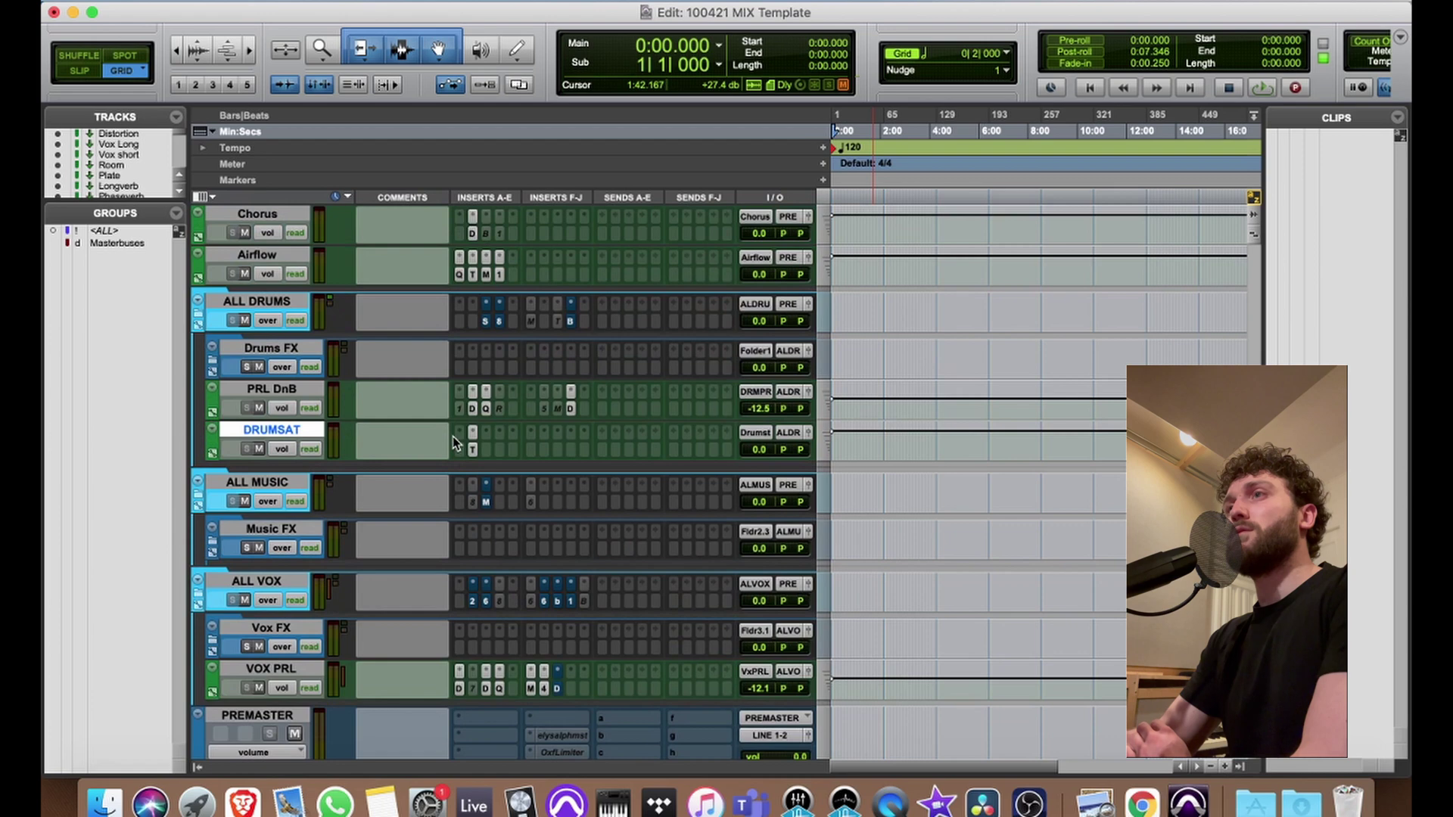
- Inspect the SSL G bus compressor on ALL DRUMS, demonstrating release settings of .1 and .3 seconds
click(485, 322)
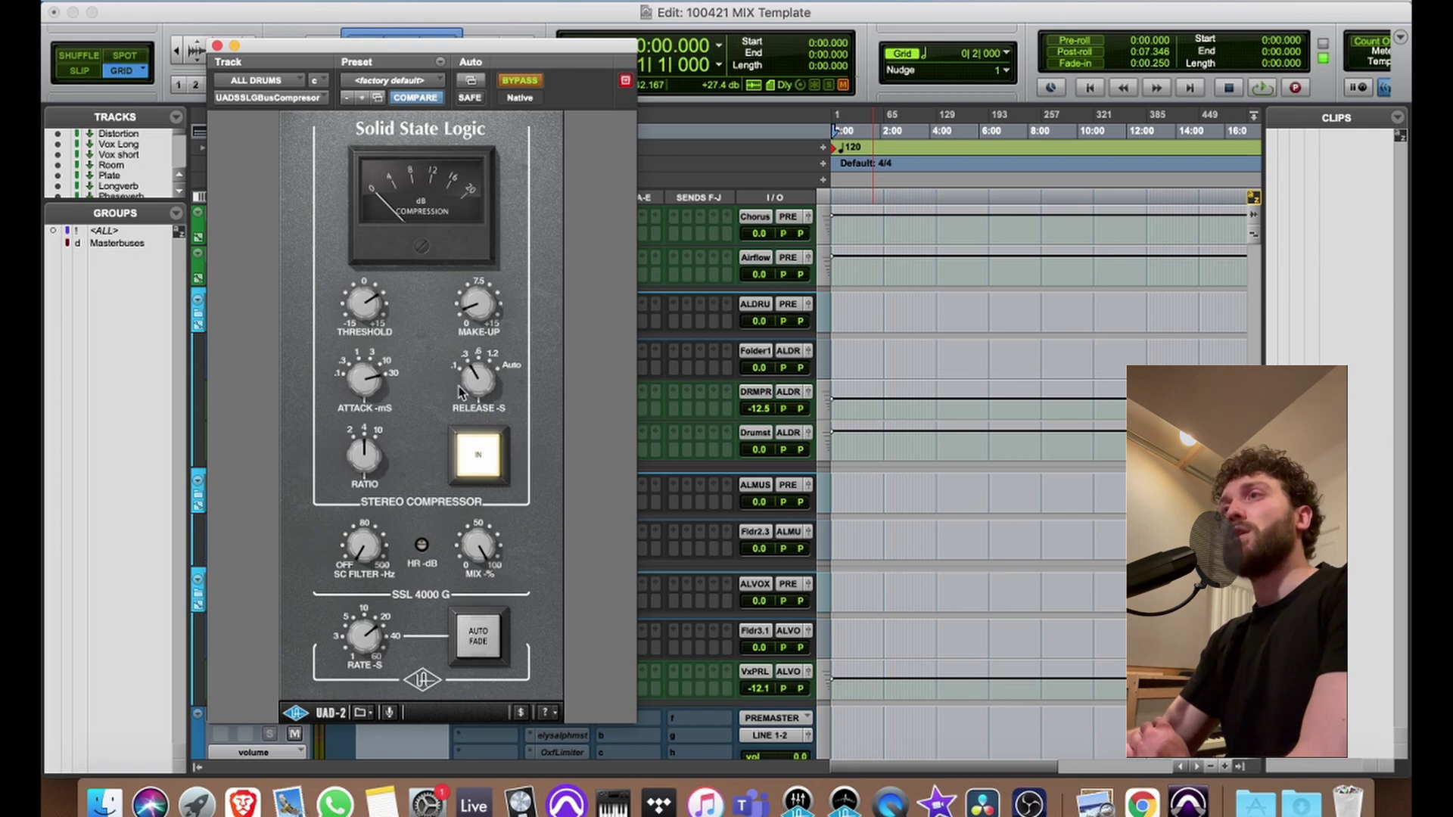
drag(482, 383, 481, 439)
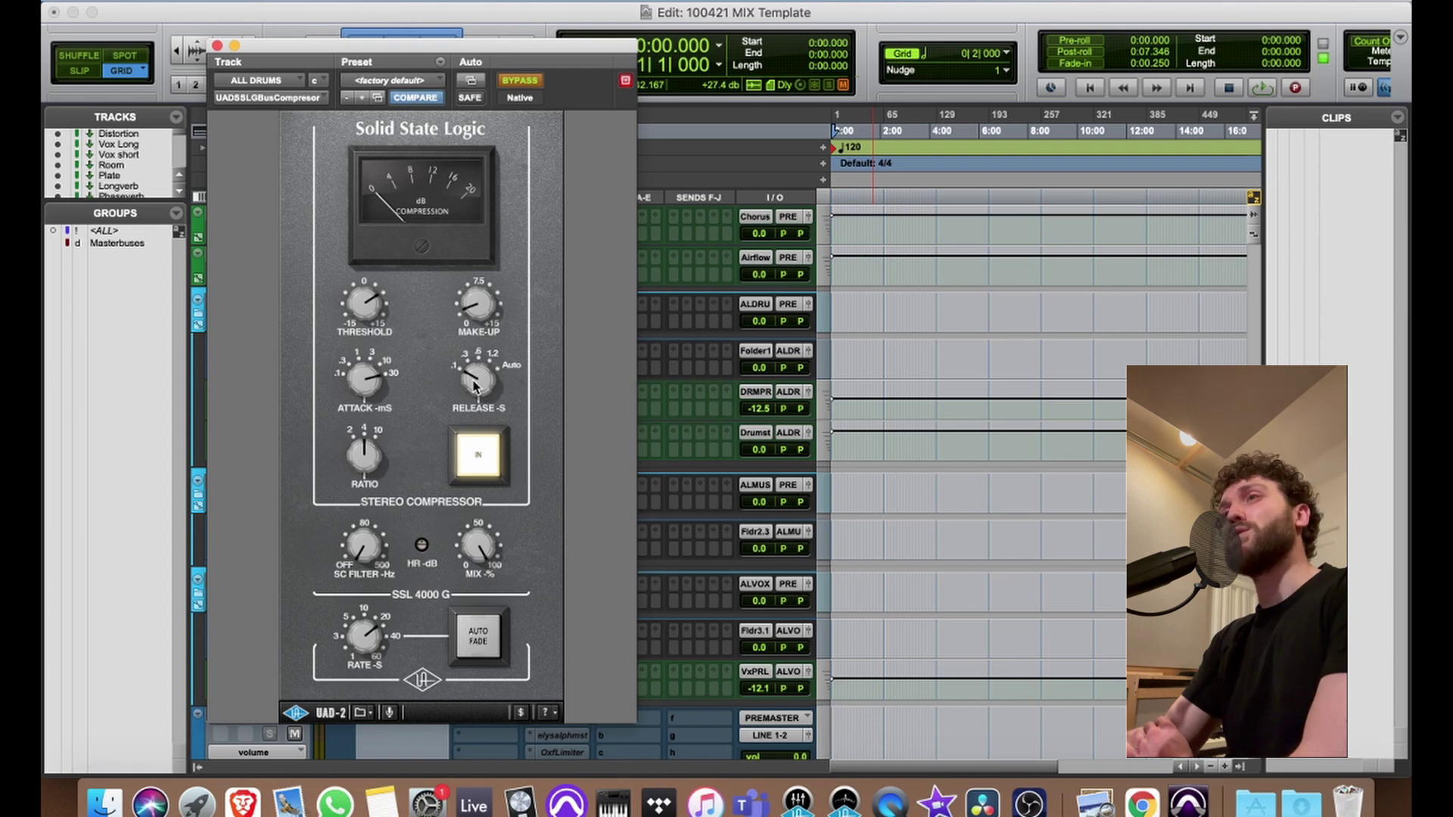
drag(475, 389, 477, 366)
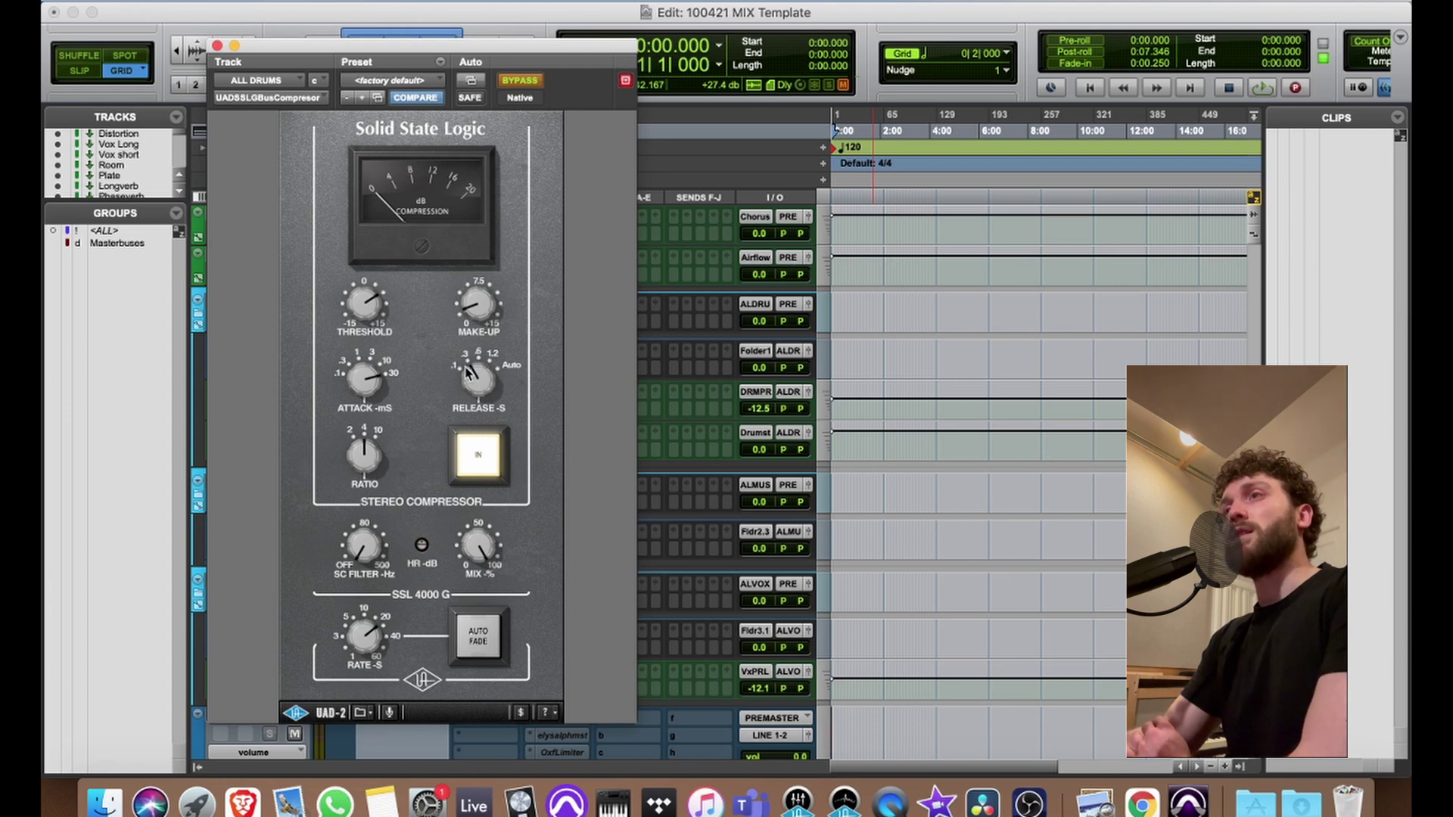
click(217, 45)
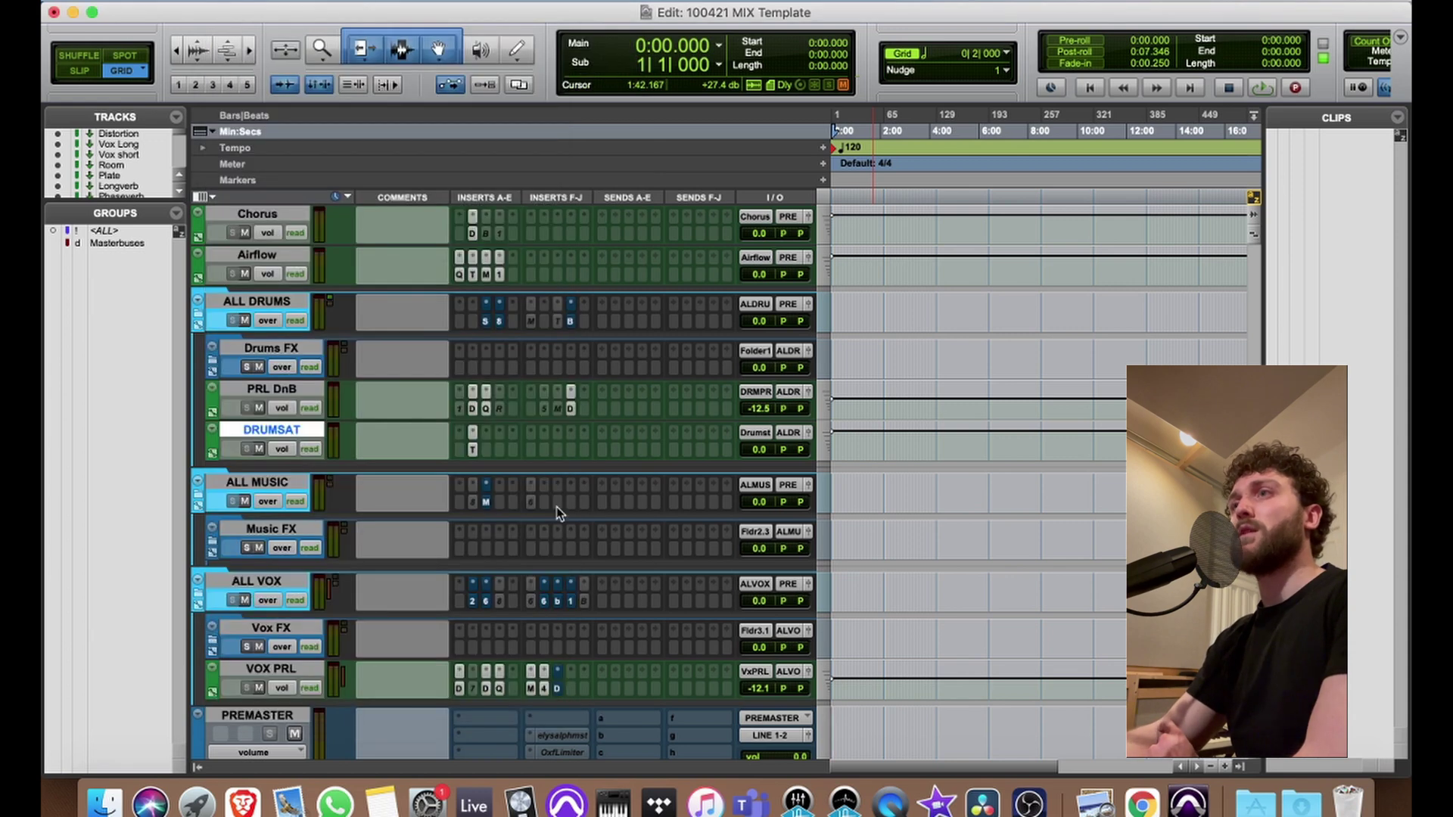
- View the Studer A800 tape and Black Box HG-2 saturation inserts on ALL DRUMS, closing each window
click(499, 321)
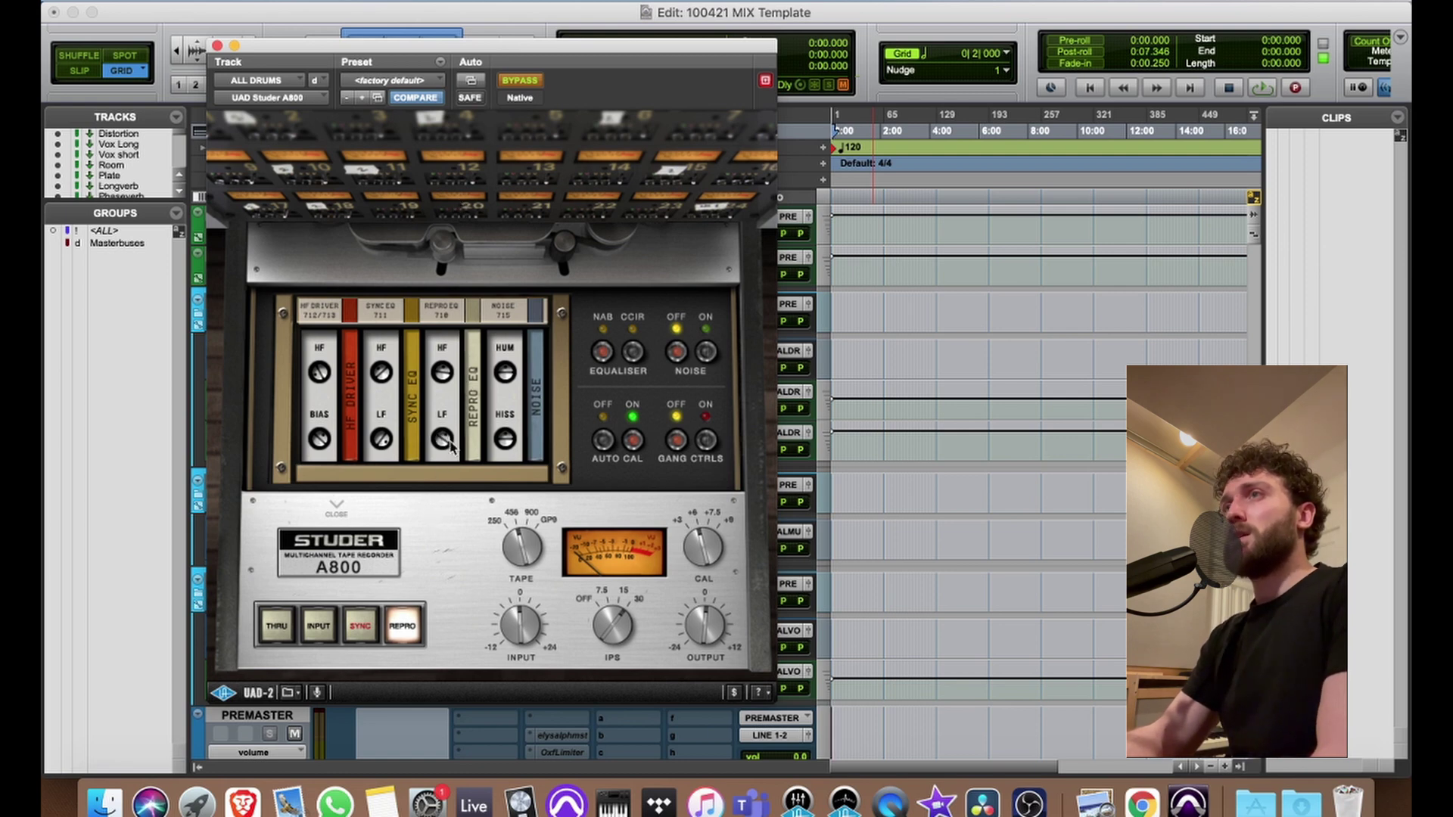
click(217, 46)
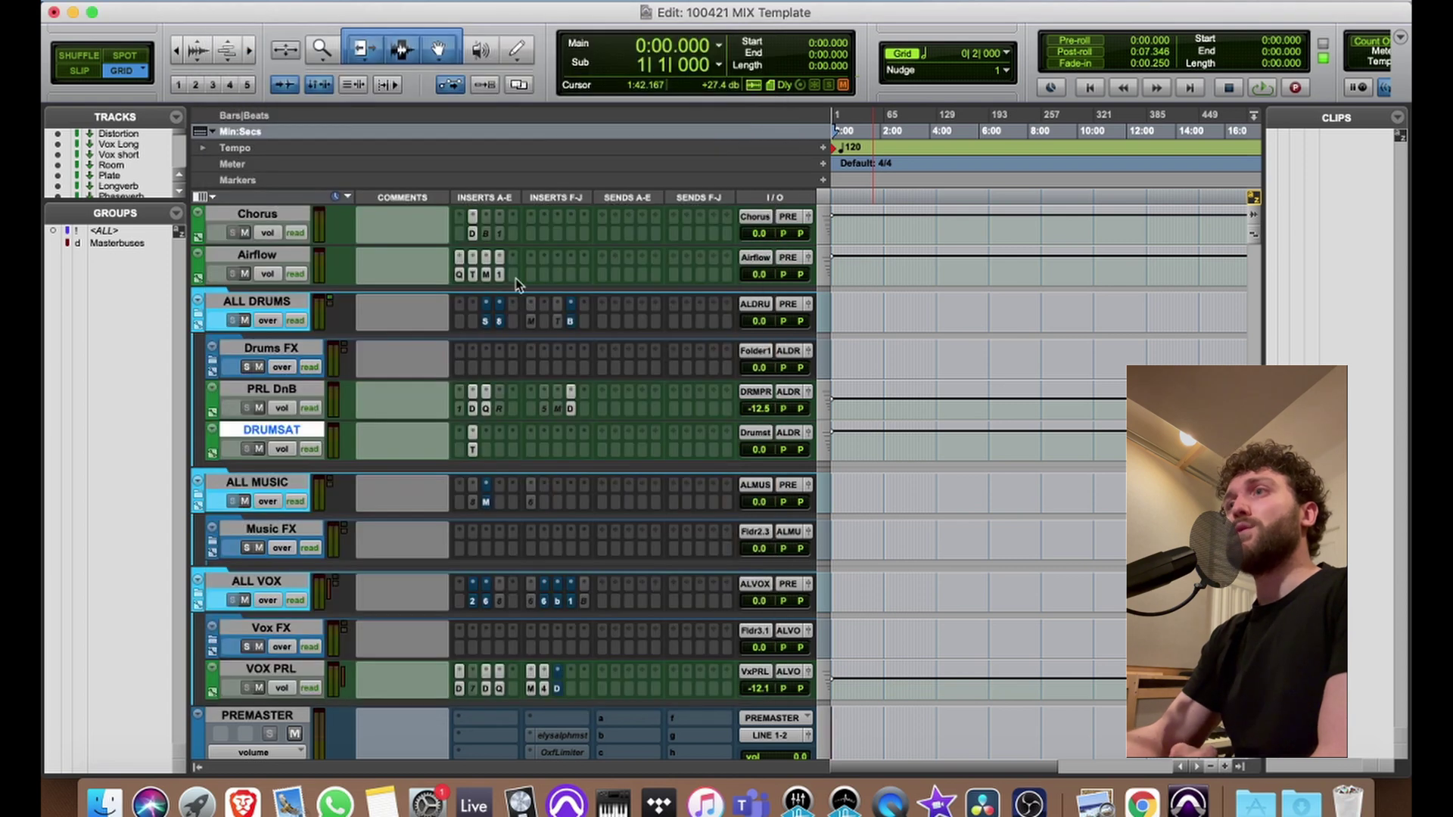
click(571, 322)
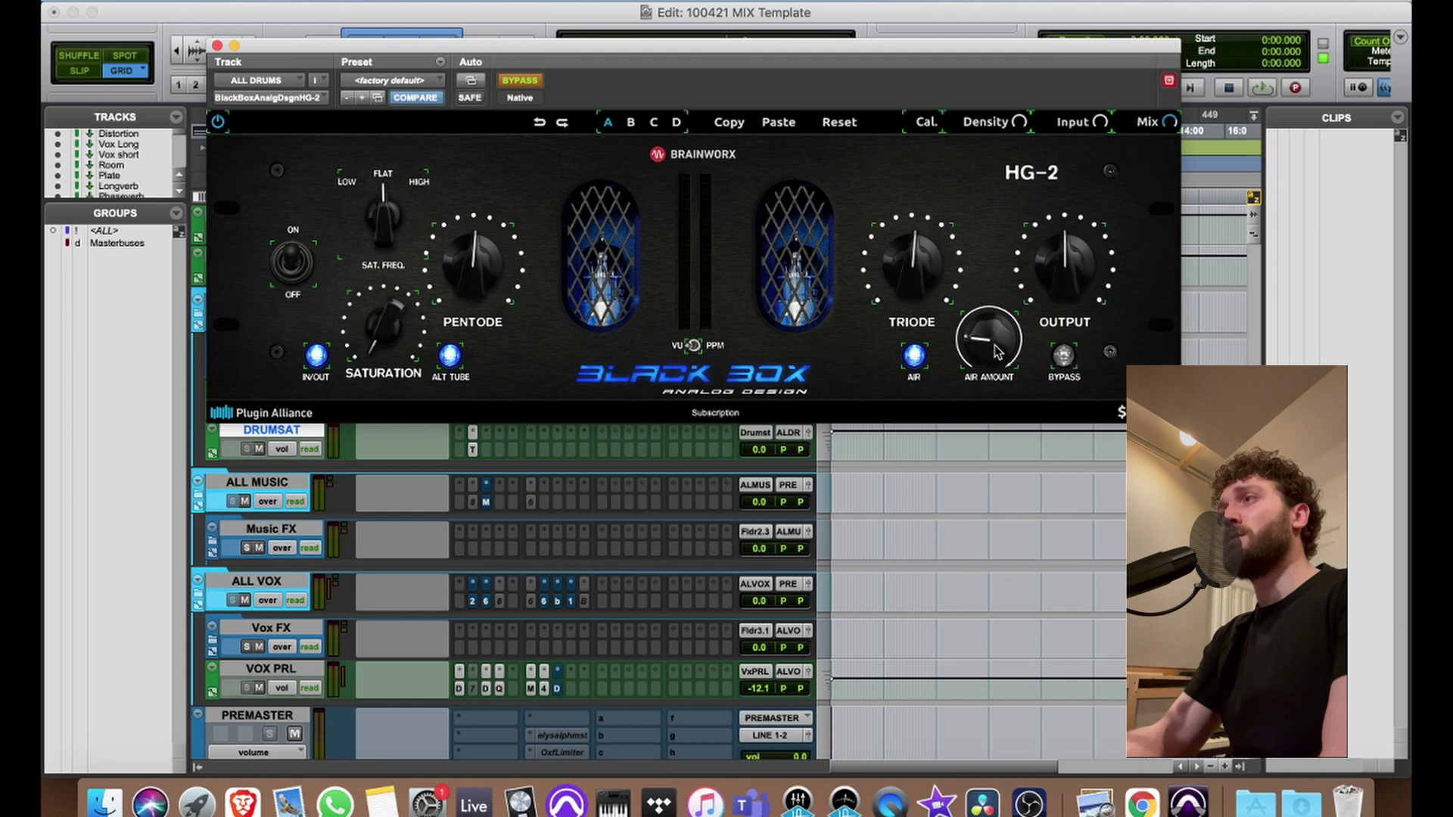
mouse_move(1174, 133)
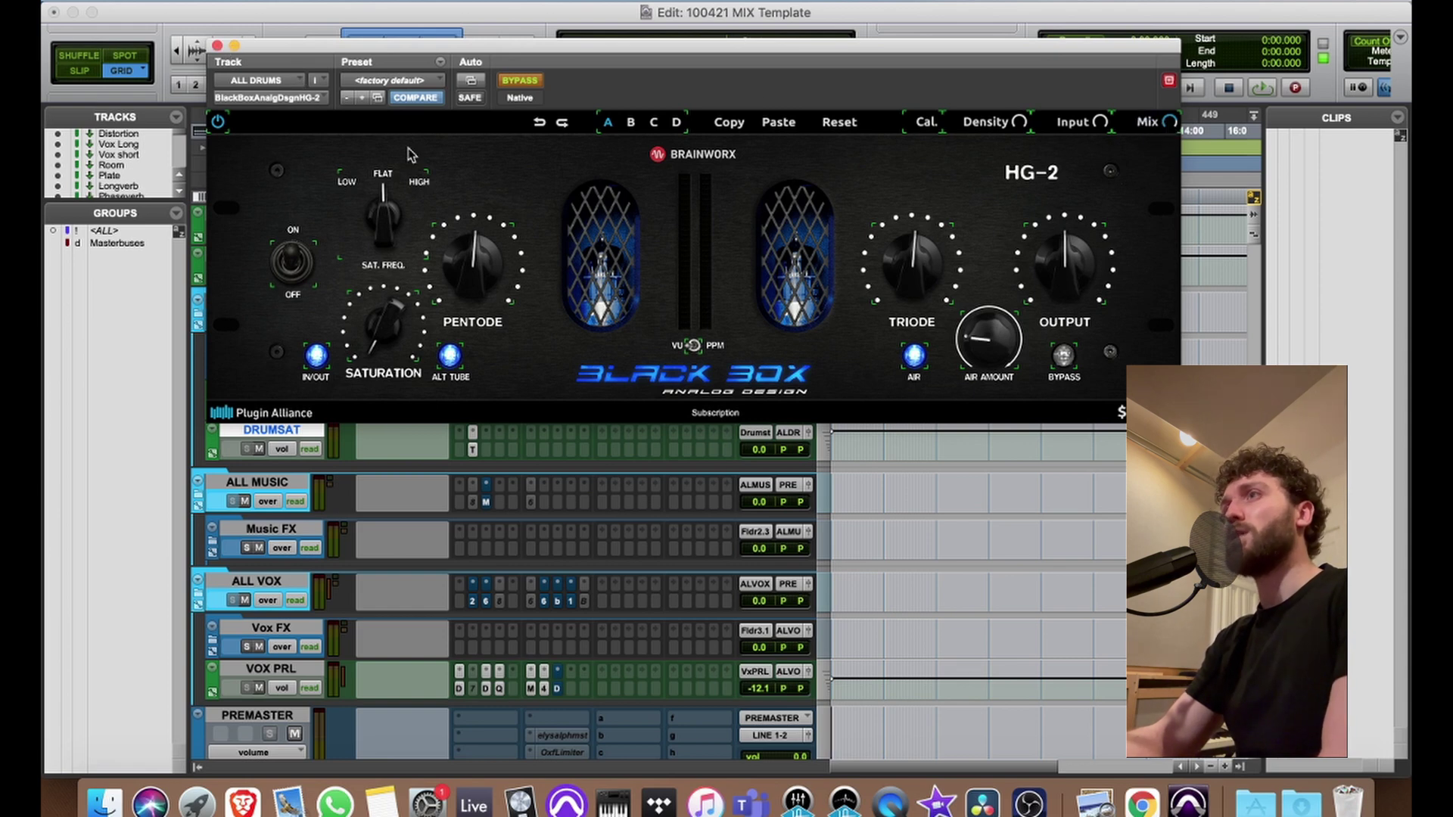
key(super+w)
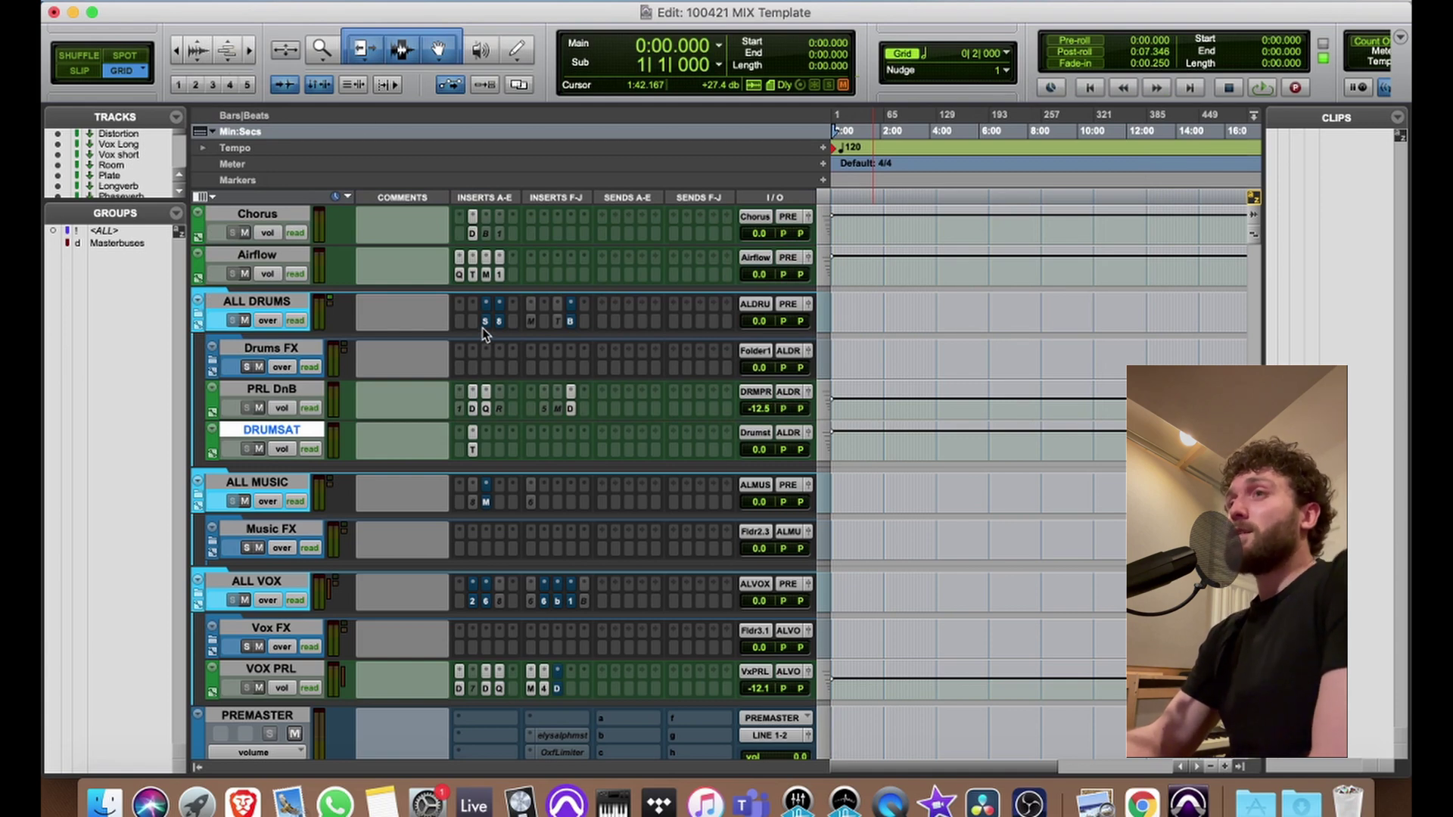
- View the Millennia NSEQ-2 equalizer on ALL MUSIC, dismissing the Loopback update notification, and close the plug-in
click(268, 484)
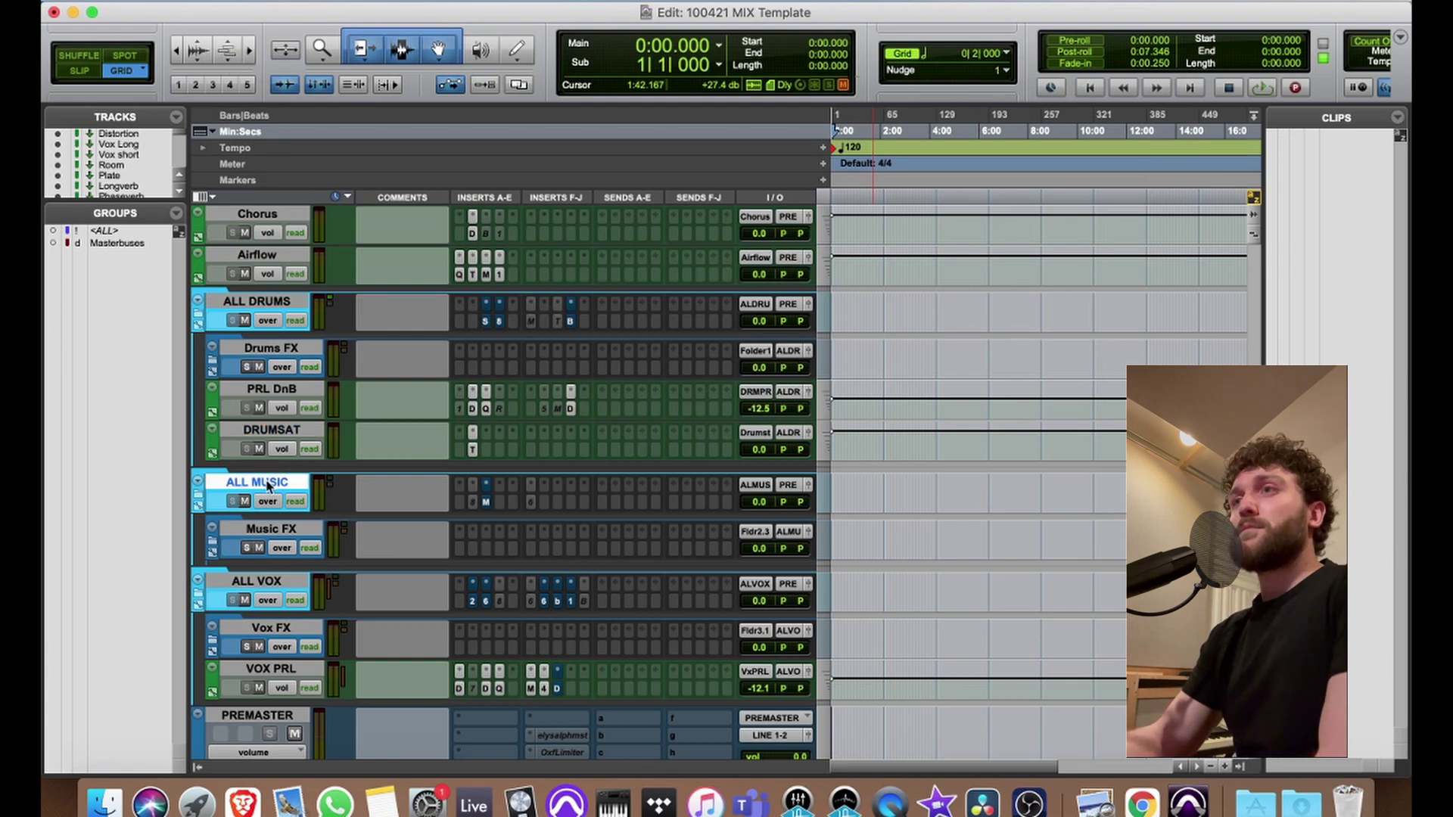
click(486, 502)
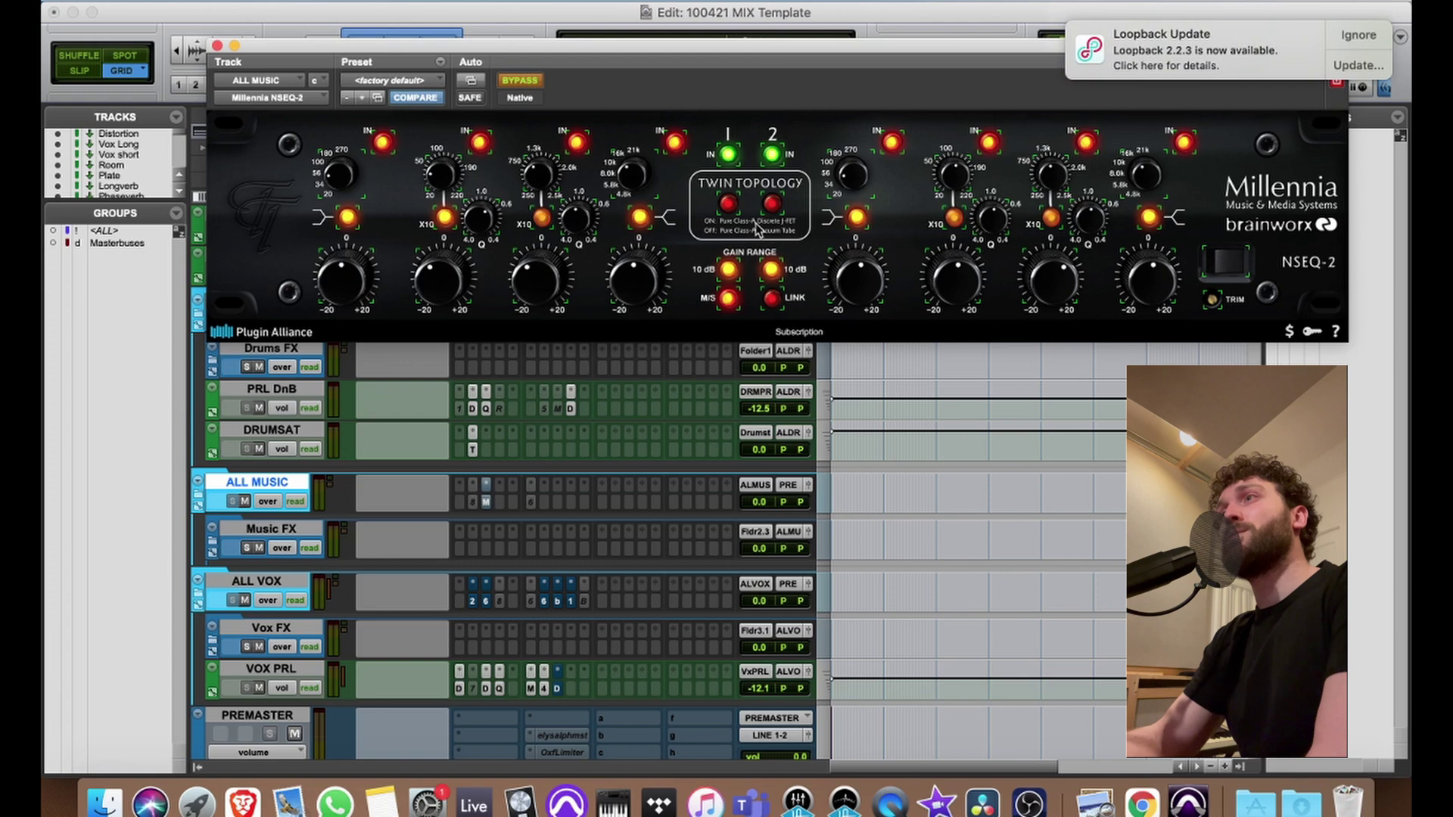
click(1262, 63)
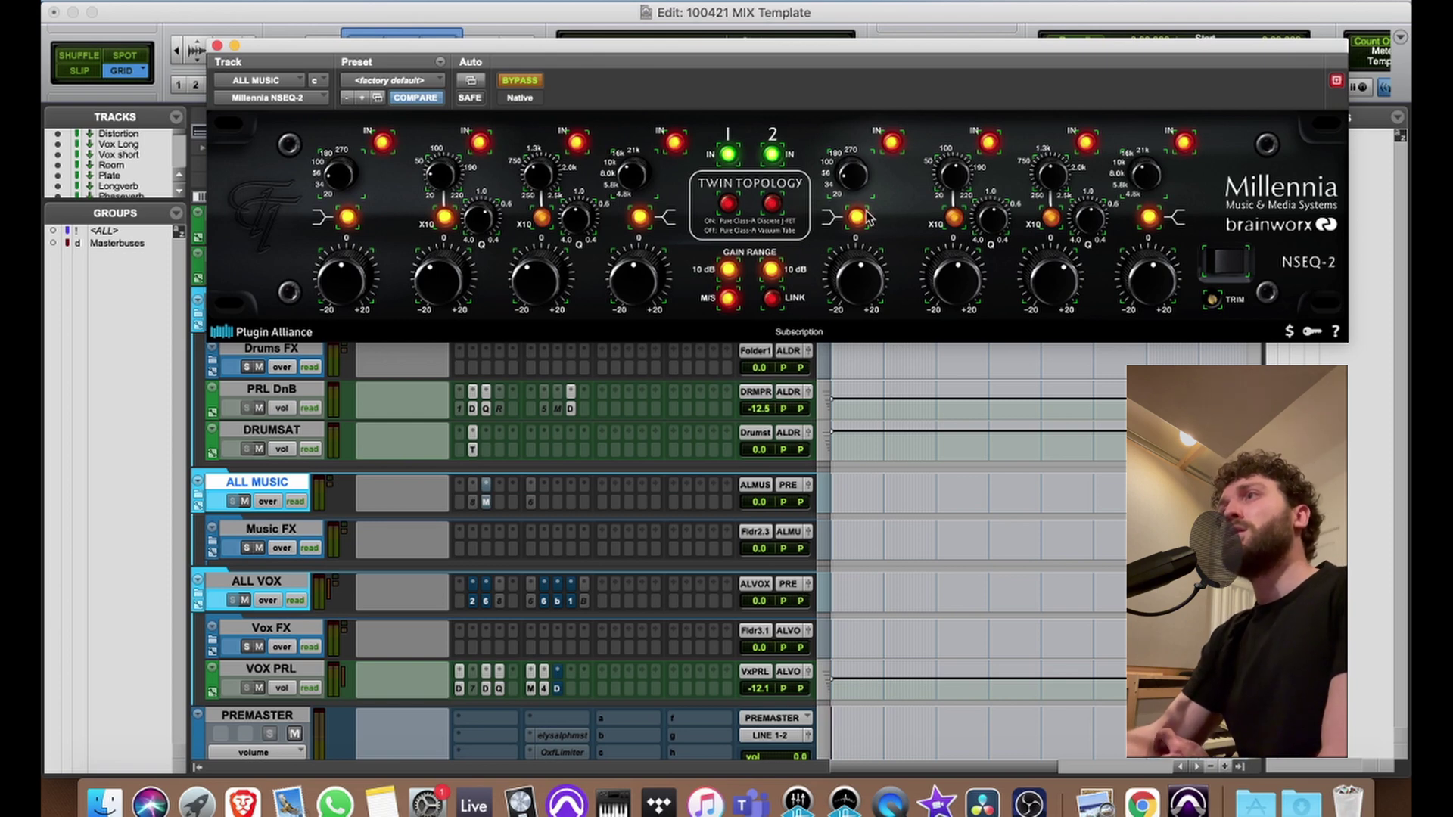
click(216, 46)
- Check the Studer A800 and C6-SideChain inserts on ALL MUSIC and reopen the Millennia NSEQ-2
click(473, 504)
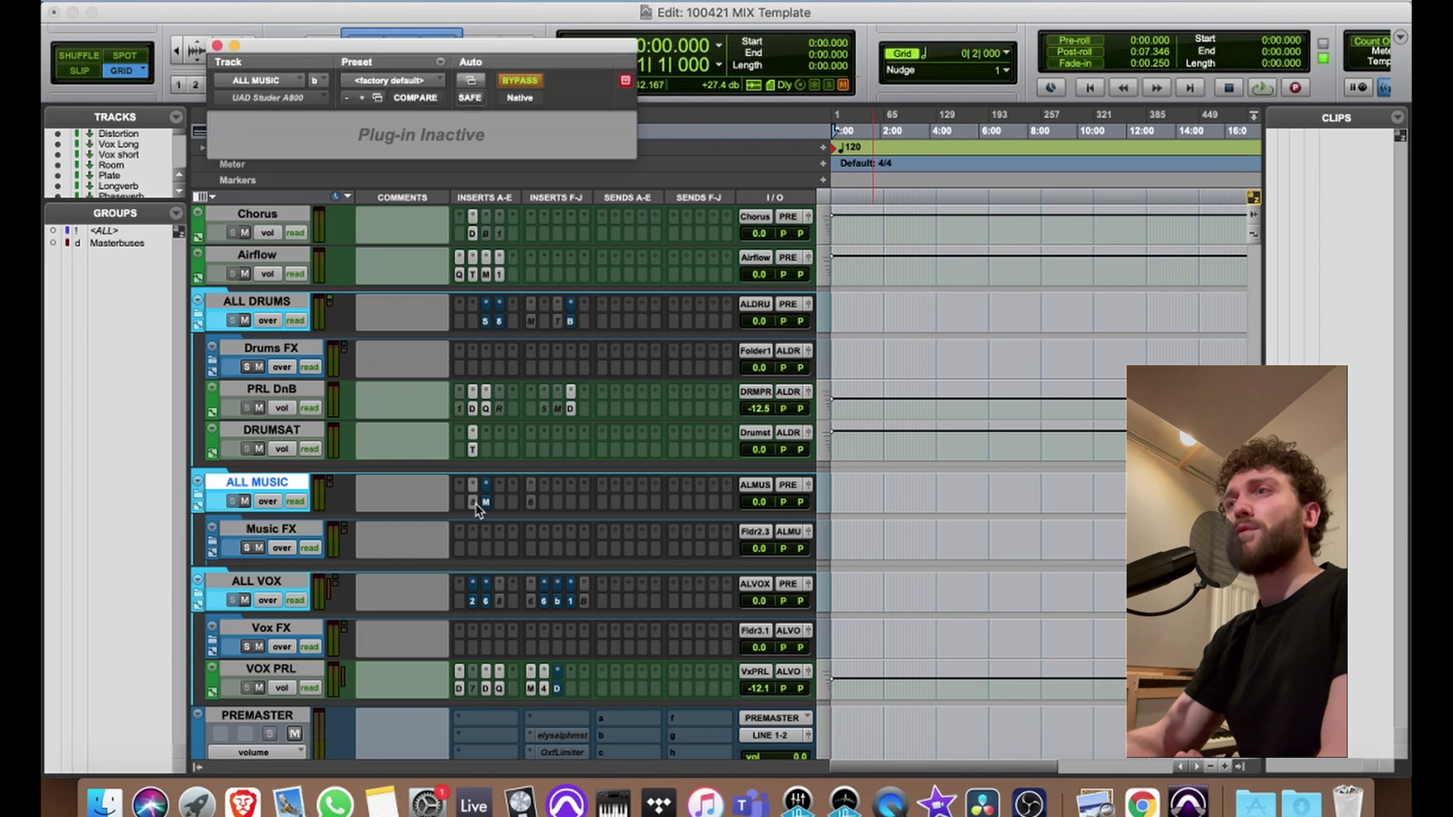
click(533, 502)
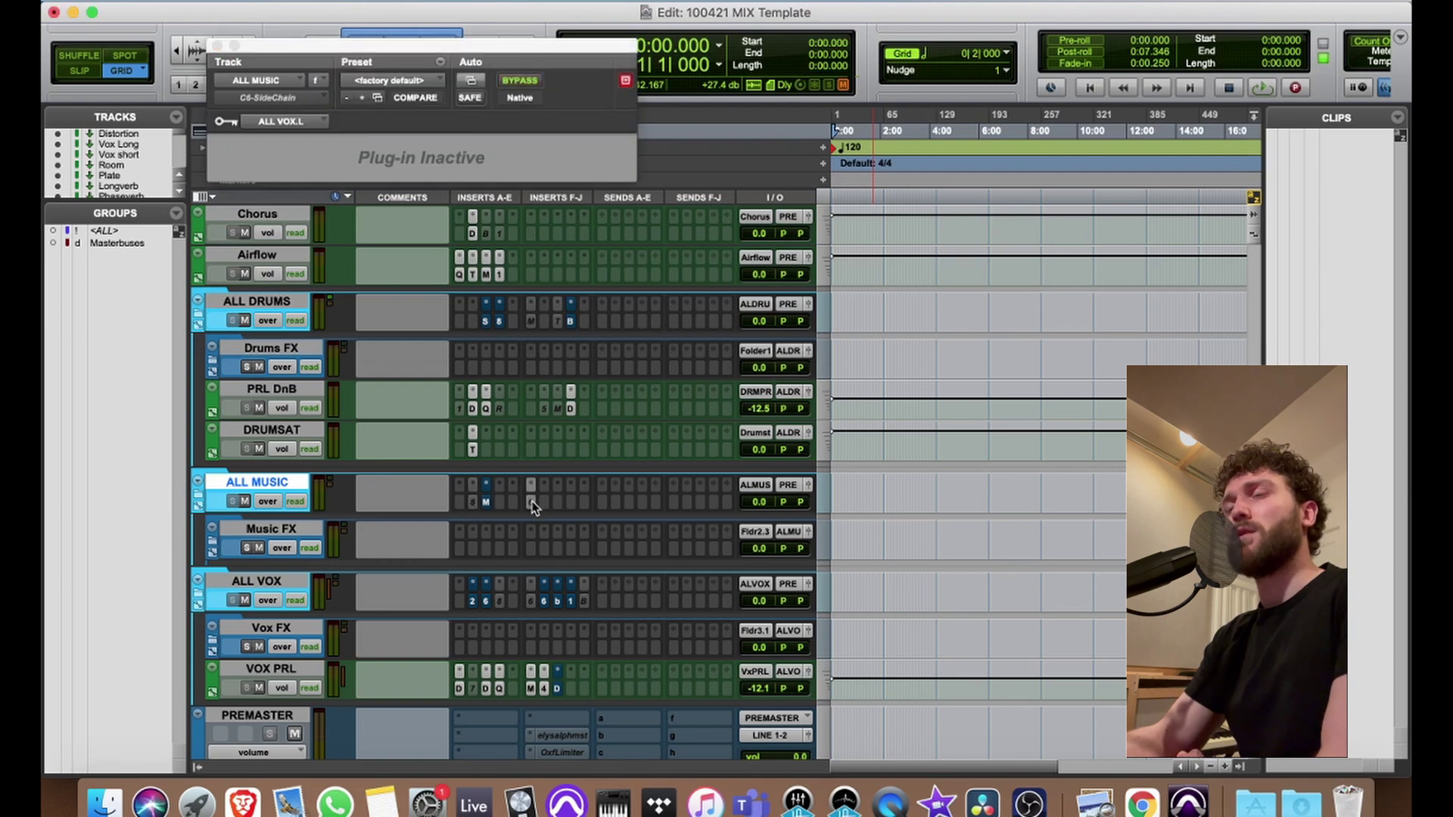
click(533, 503)
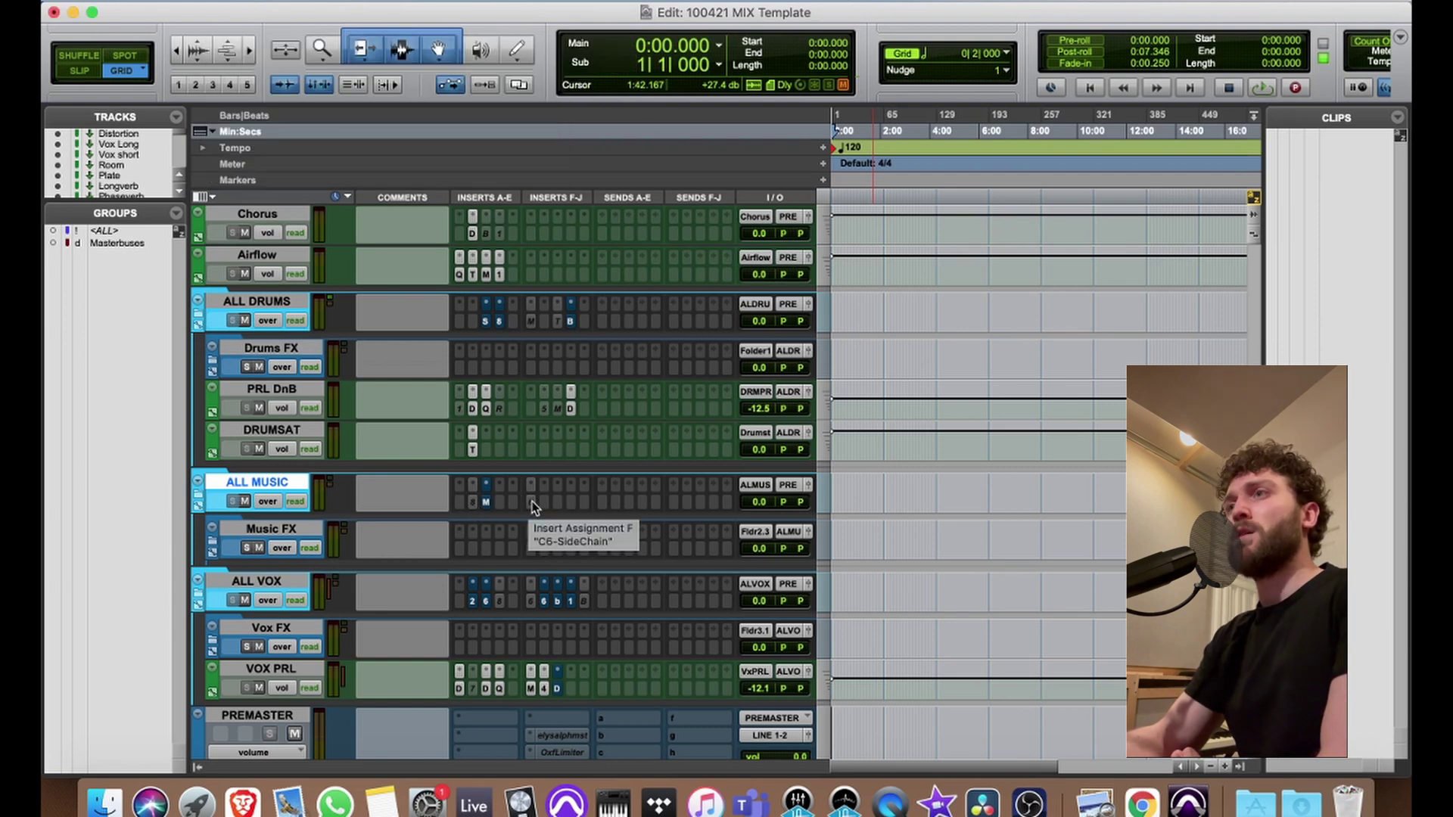
click(486, 503)
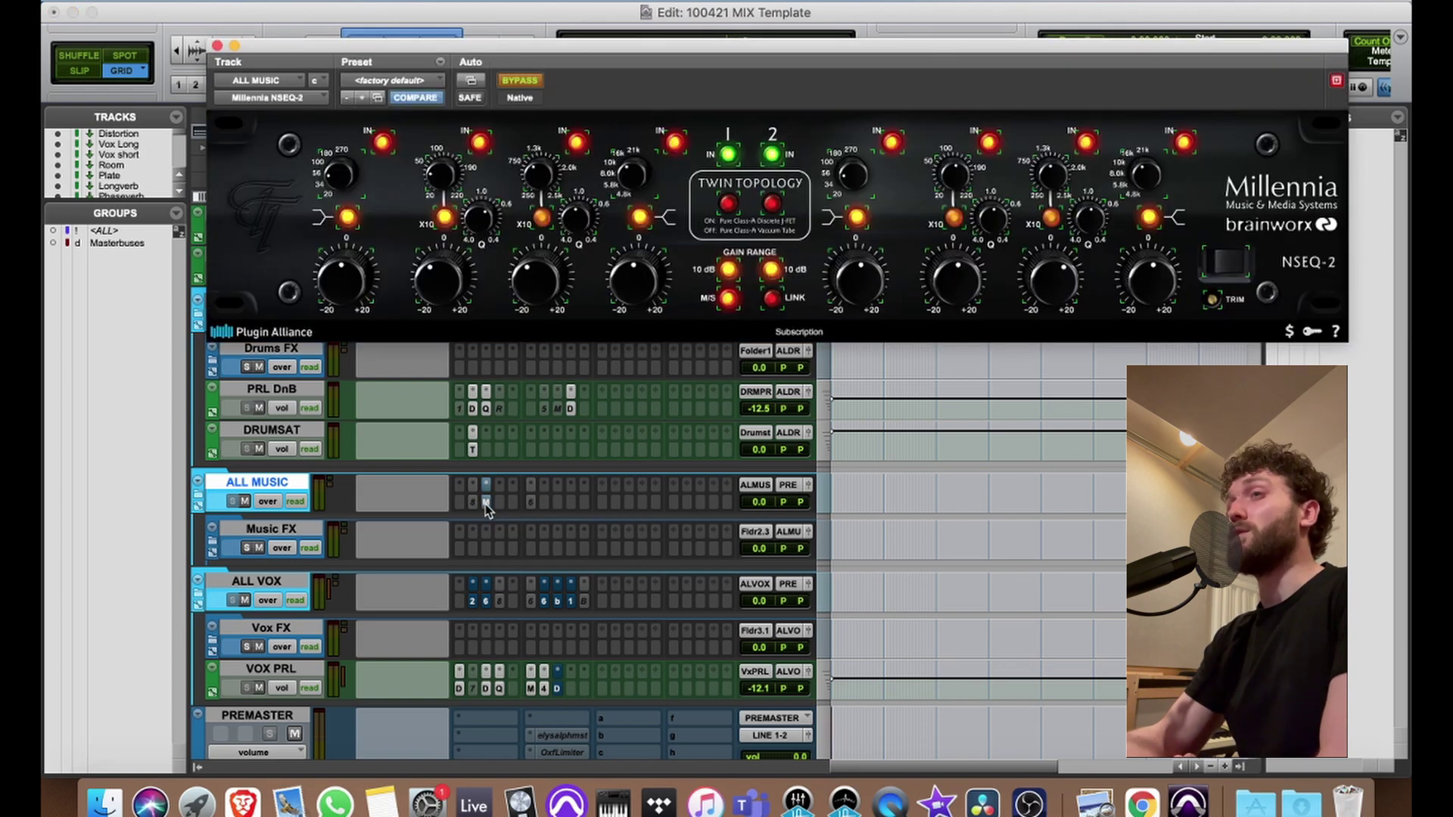
- Reopen the Millennia NSEQ-2 equalizer on ALL MUSIC for another look, and close its window
click(484, 504)
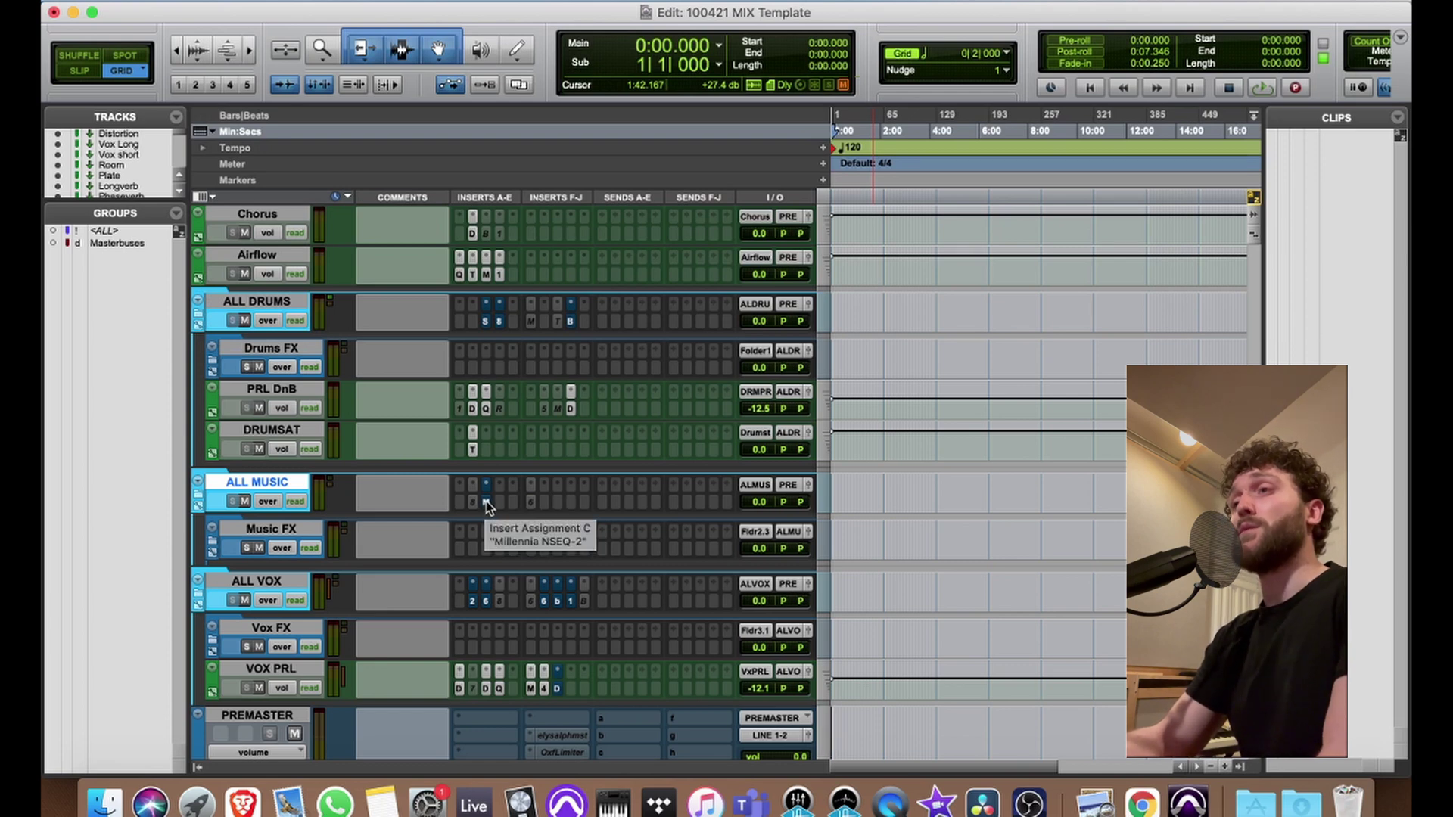
click(486, 502)
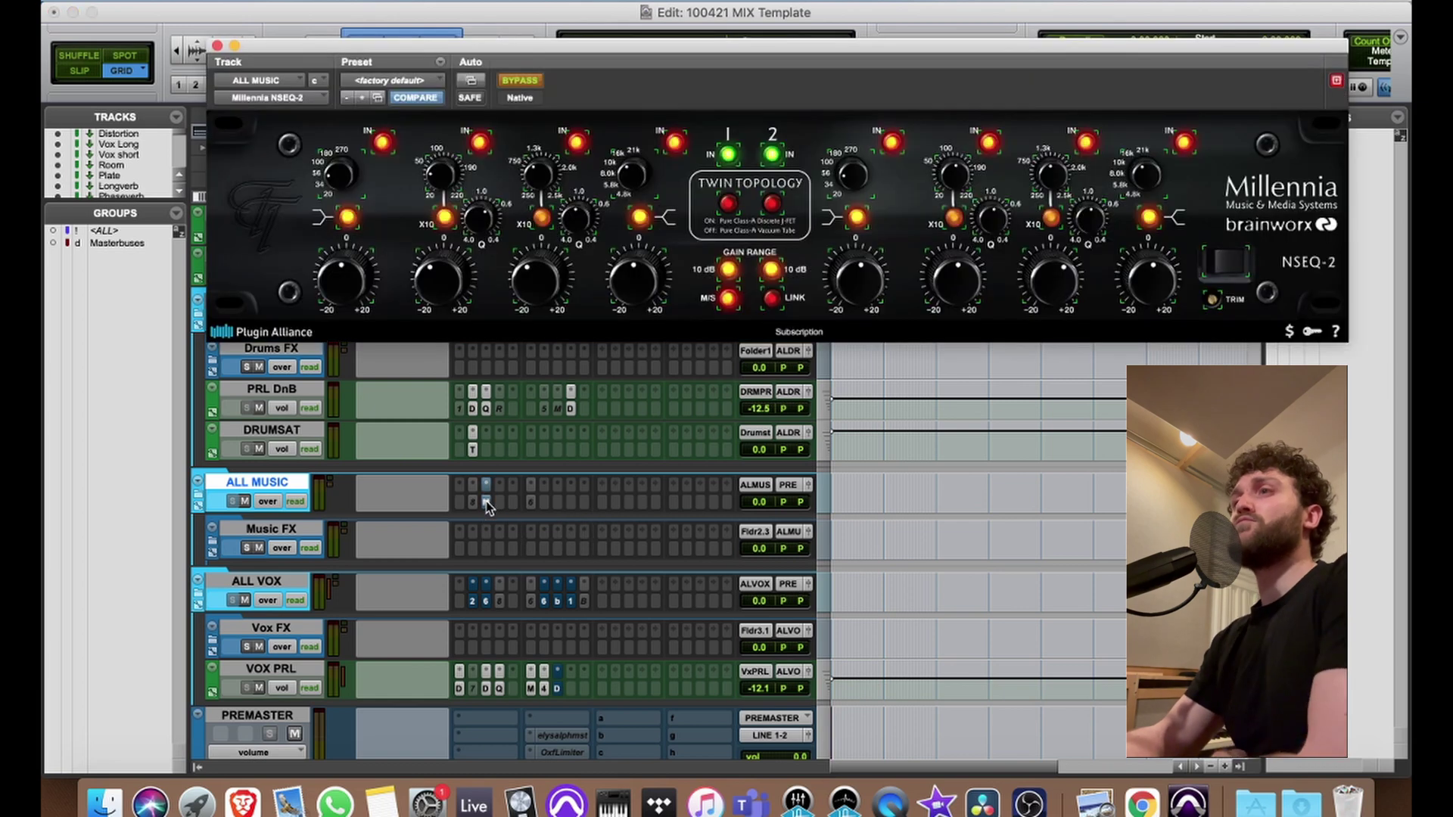
click(217, 45)
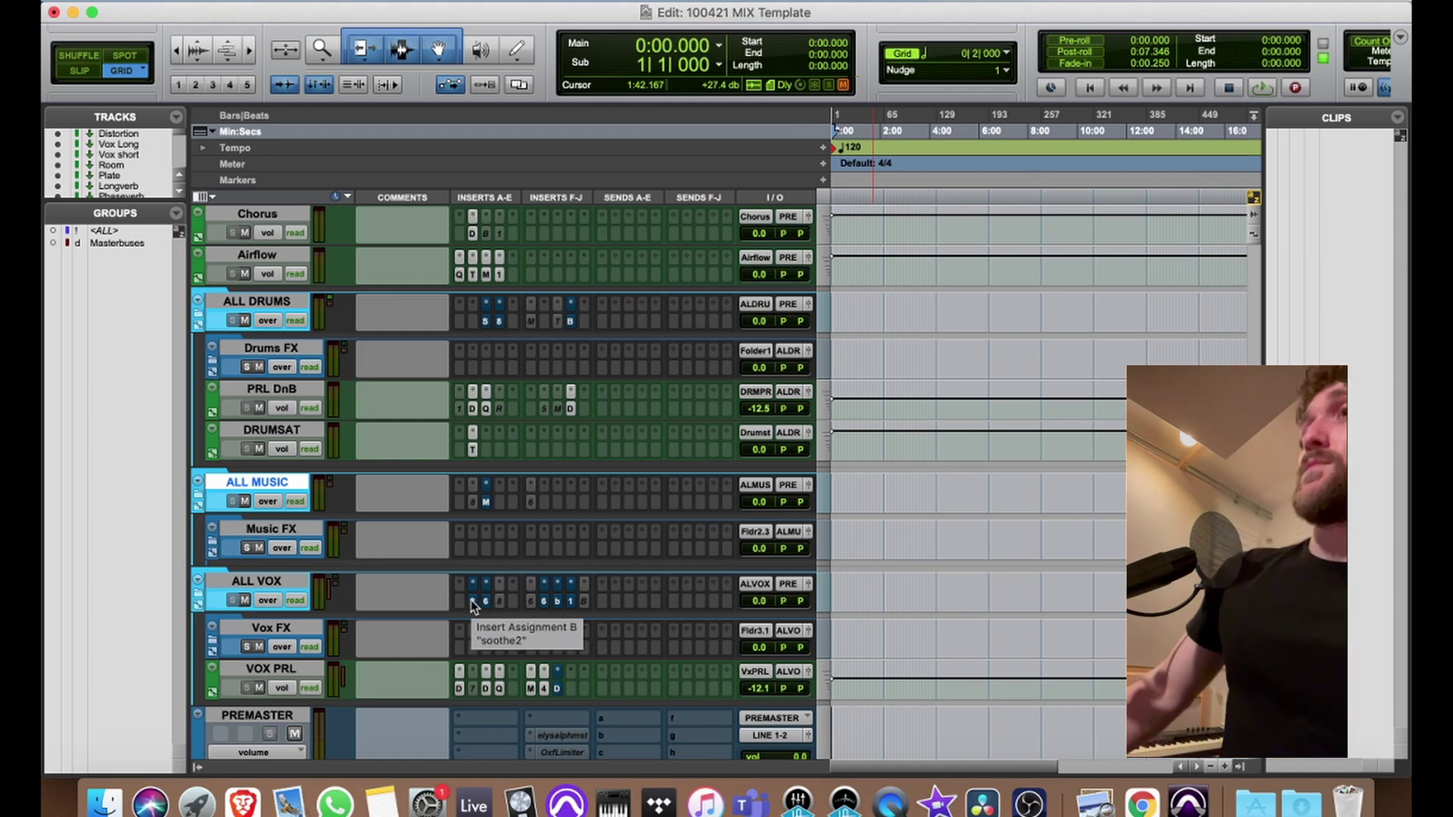
- View the FabFilter Pro-DS de-esser and the Distressor compressor on VOX PRL, closing each window
click(458, 688)
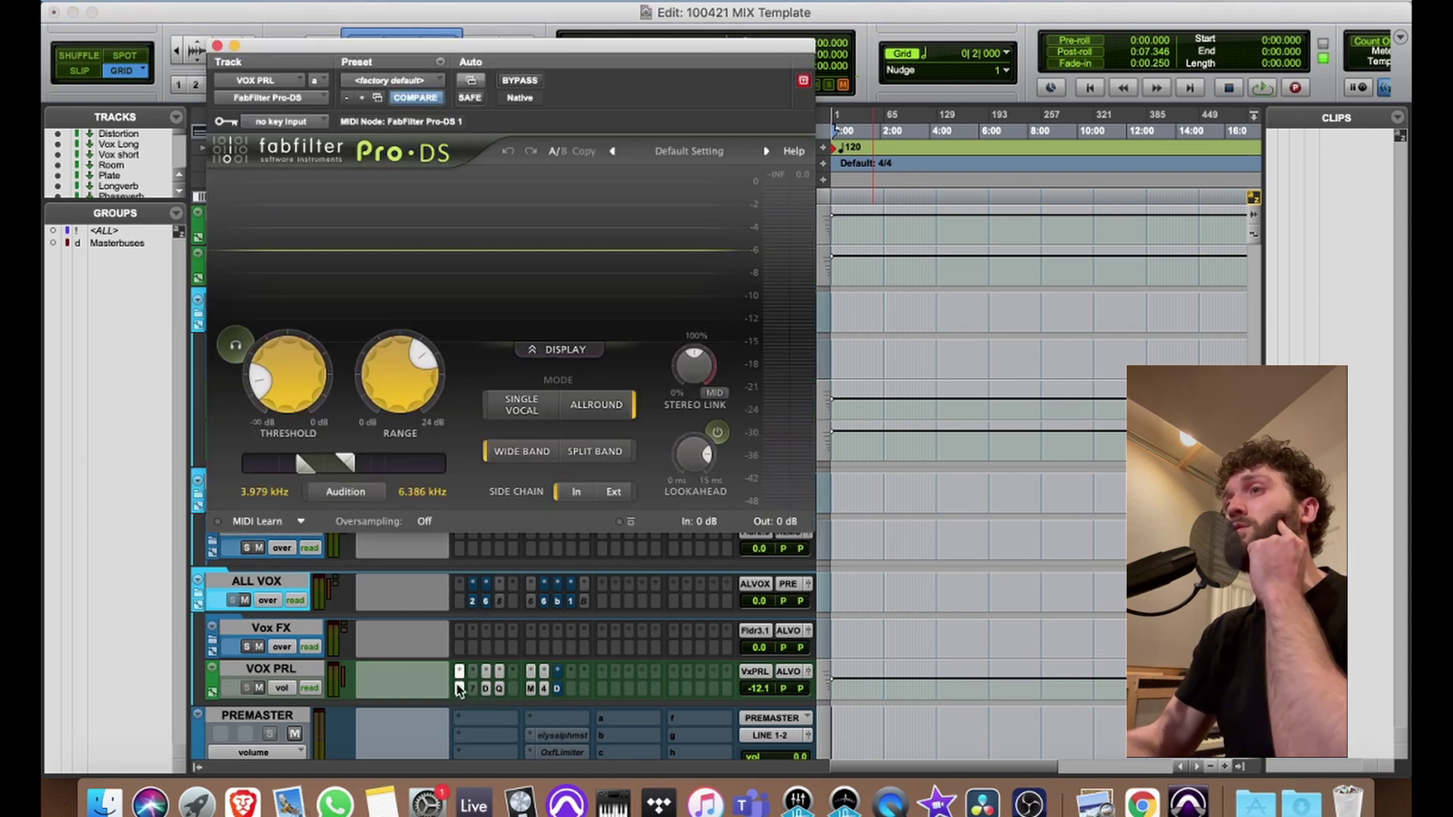
click(218, 45)
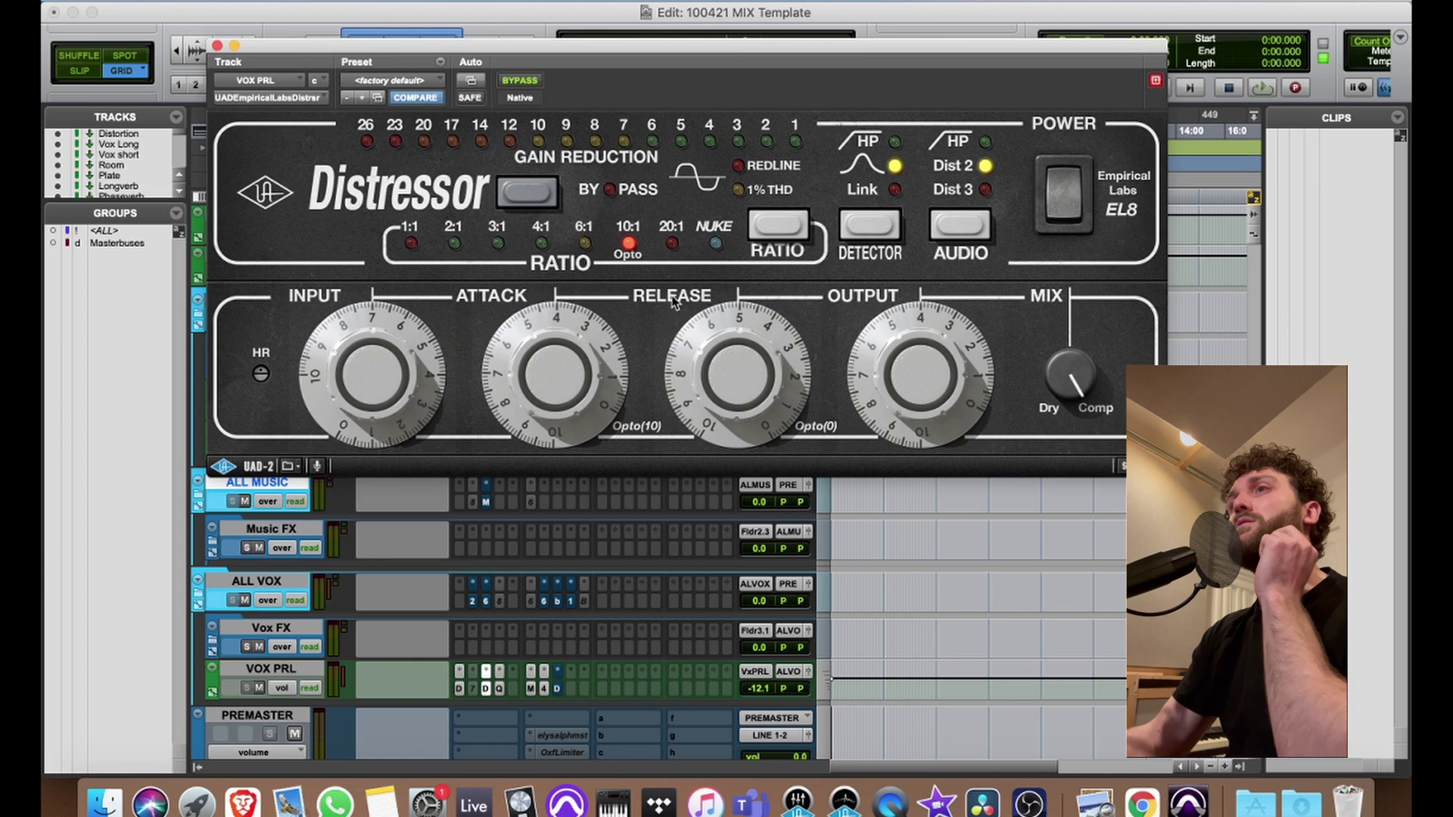
click(216, 46)
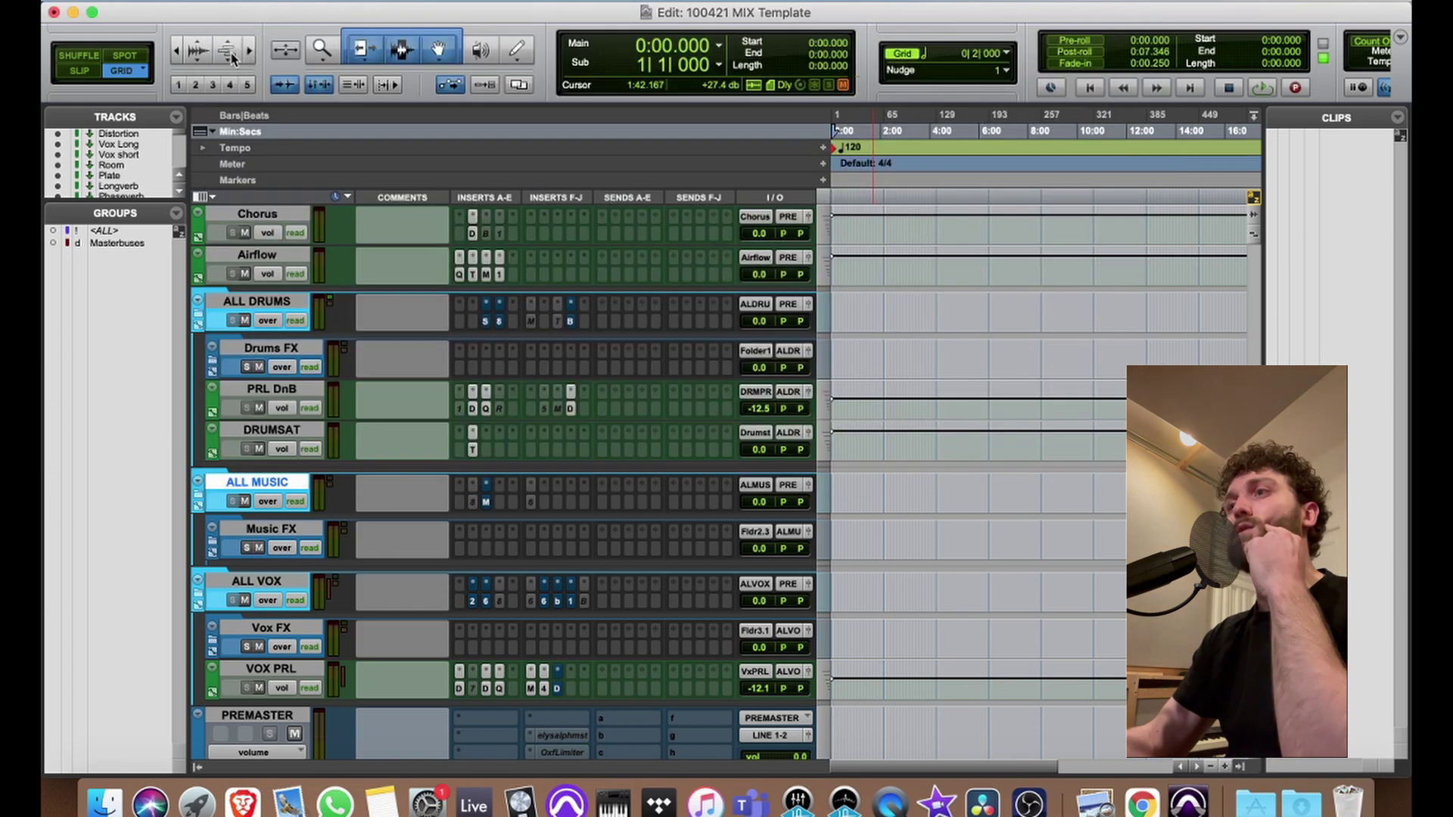
- Inspect the FabFilter Pro-Q 3 on VOX PRL and its phase mode options, keeping Natural Phase, and close the plug-in
click(499, 689)
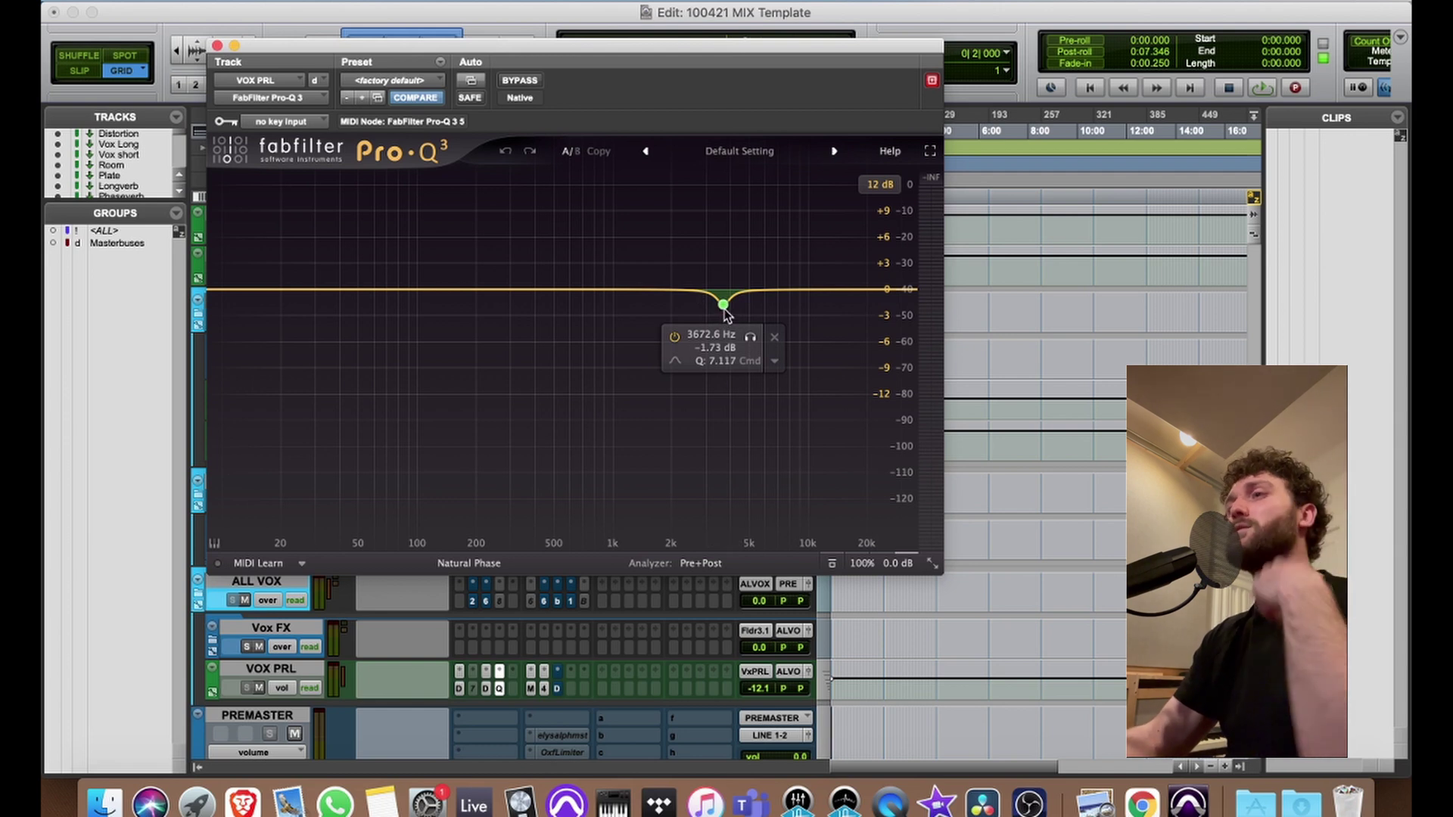
click(470, 564)
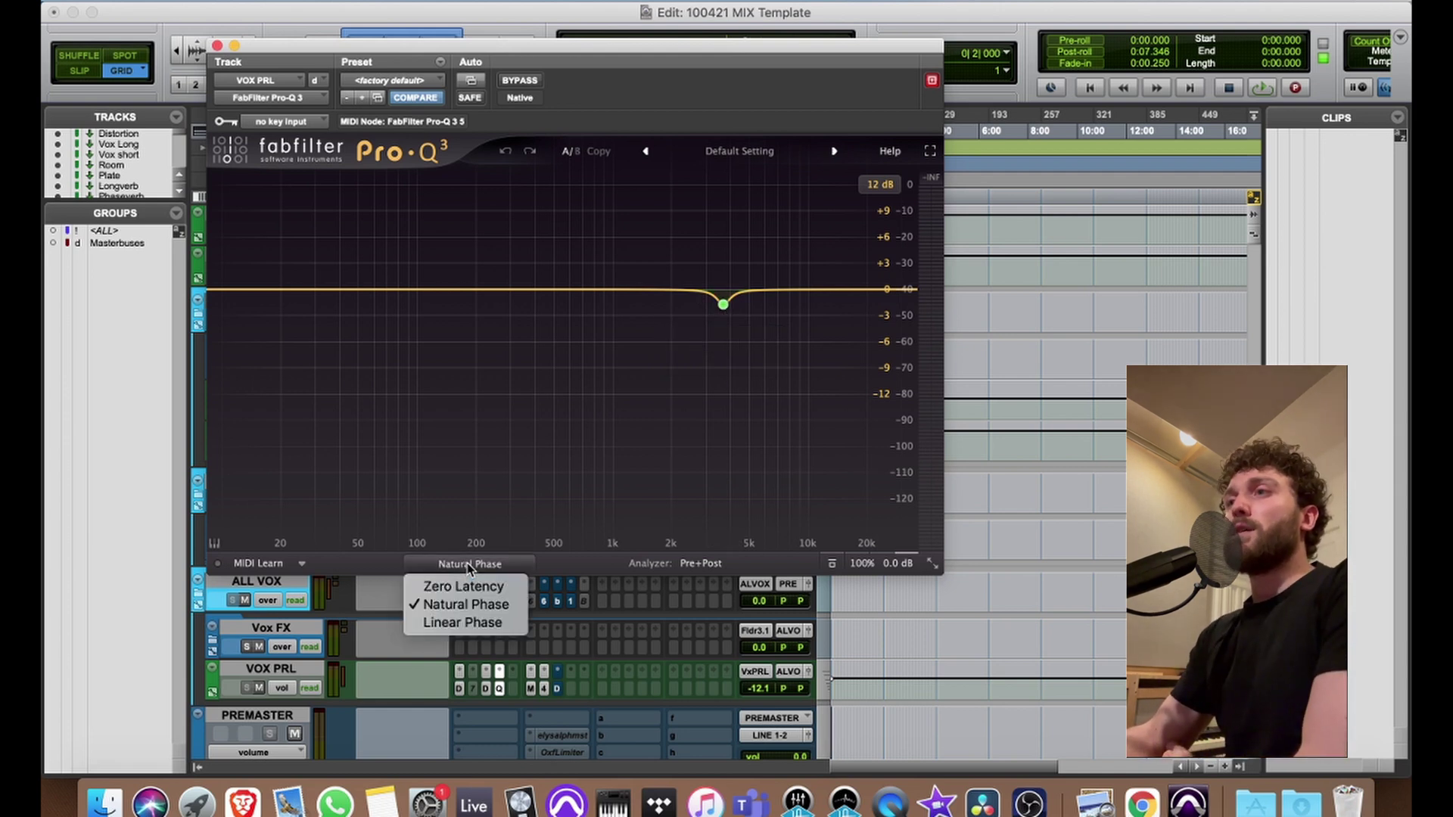
click(503, 447)
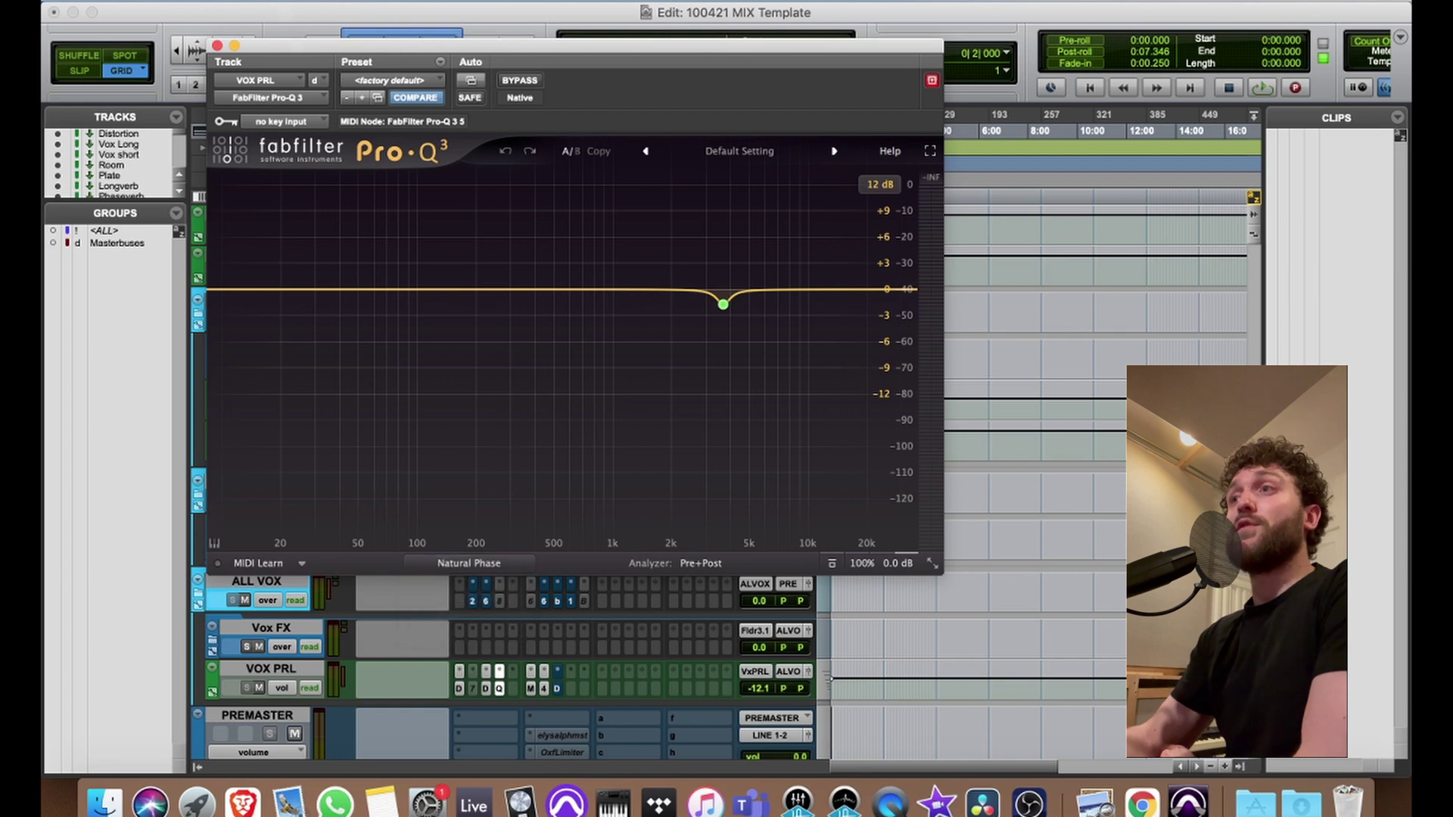
click(218, 46)
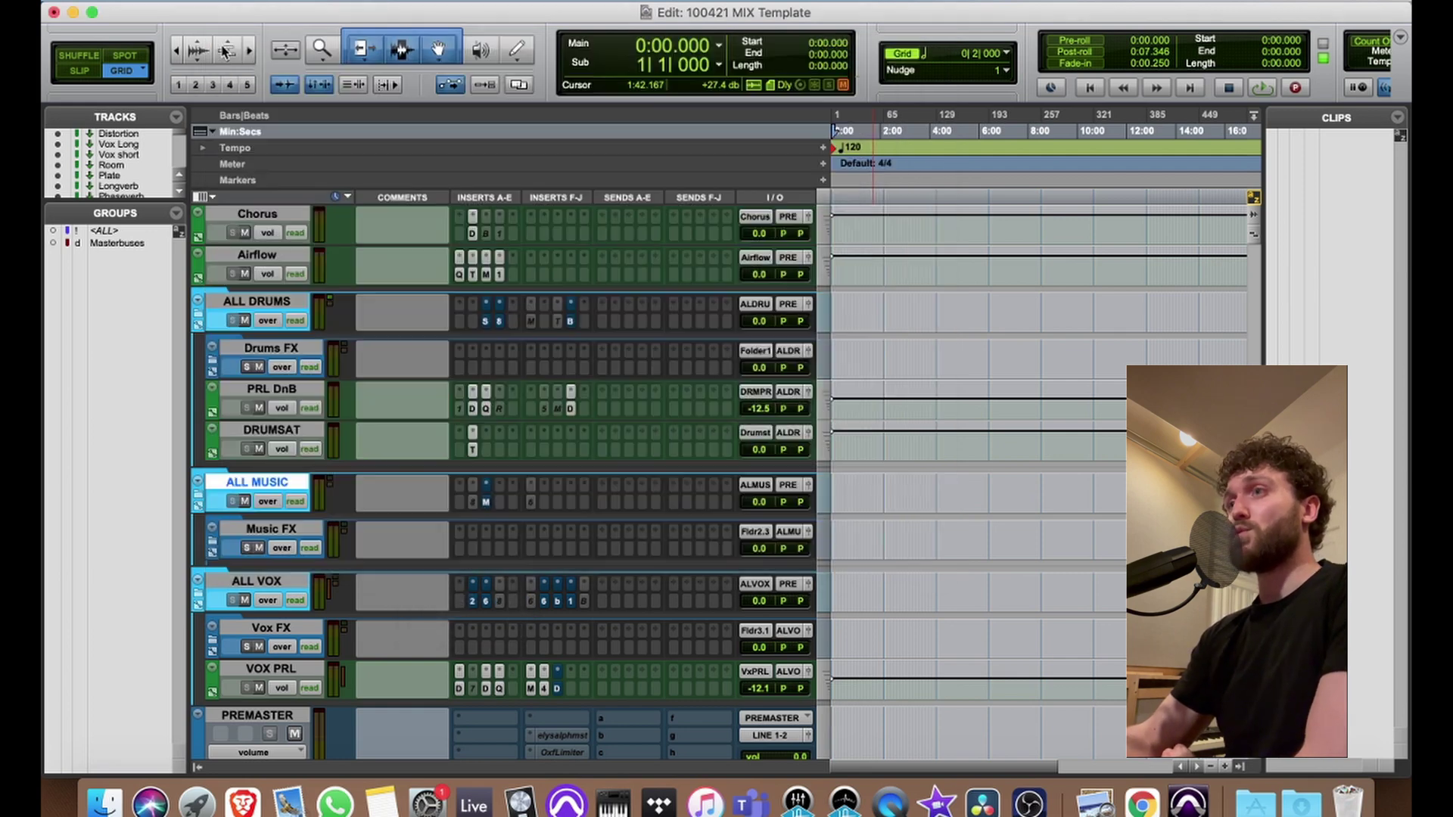
- Raise the air gain on VOX PRL's Maag EQ4 with the air band at 10 kHz, and close the plug-in
click(531, 689)
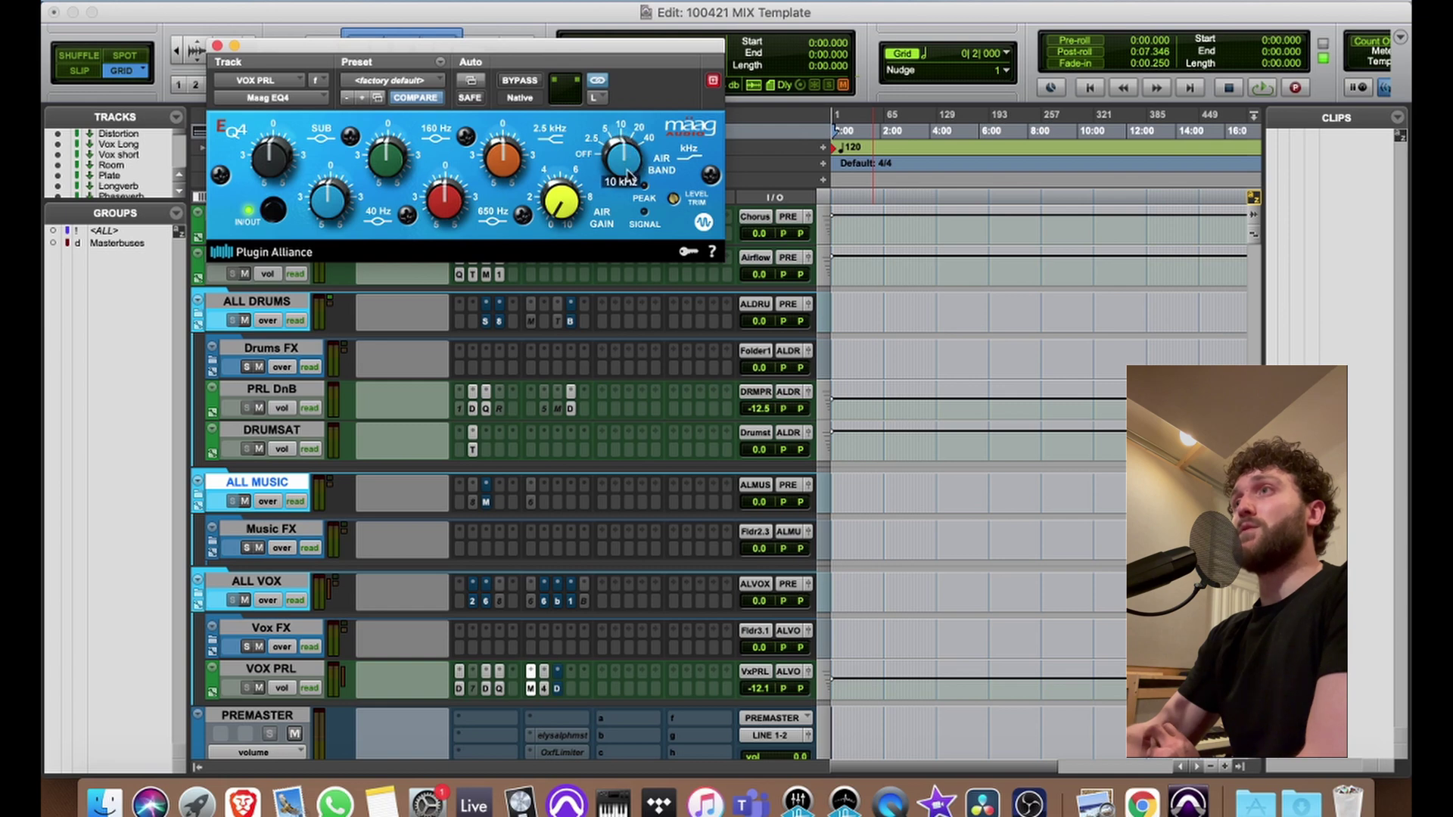
drag(574, 209, 580, 156)
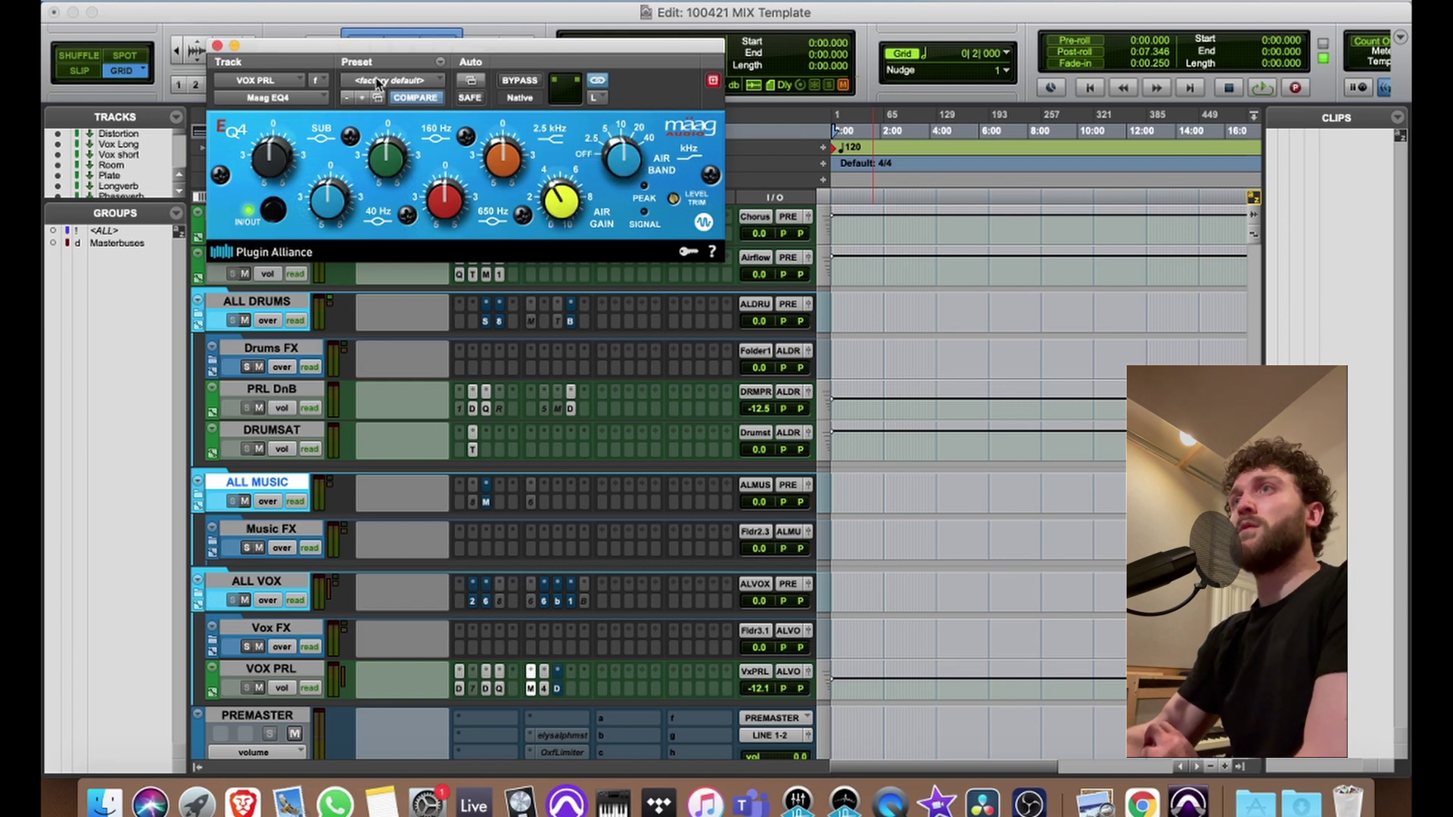
click(217, 46)
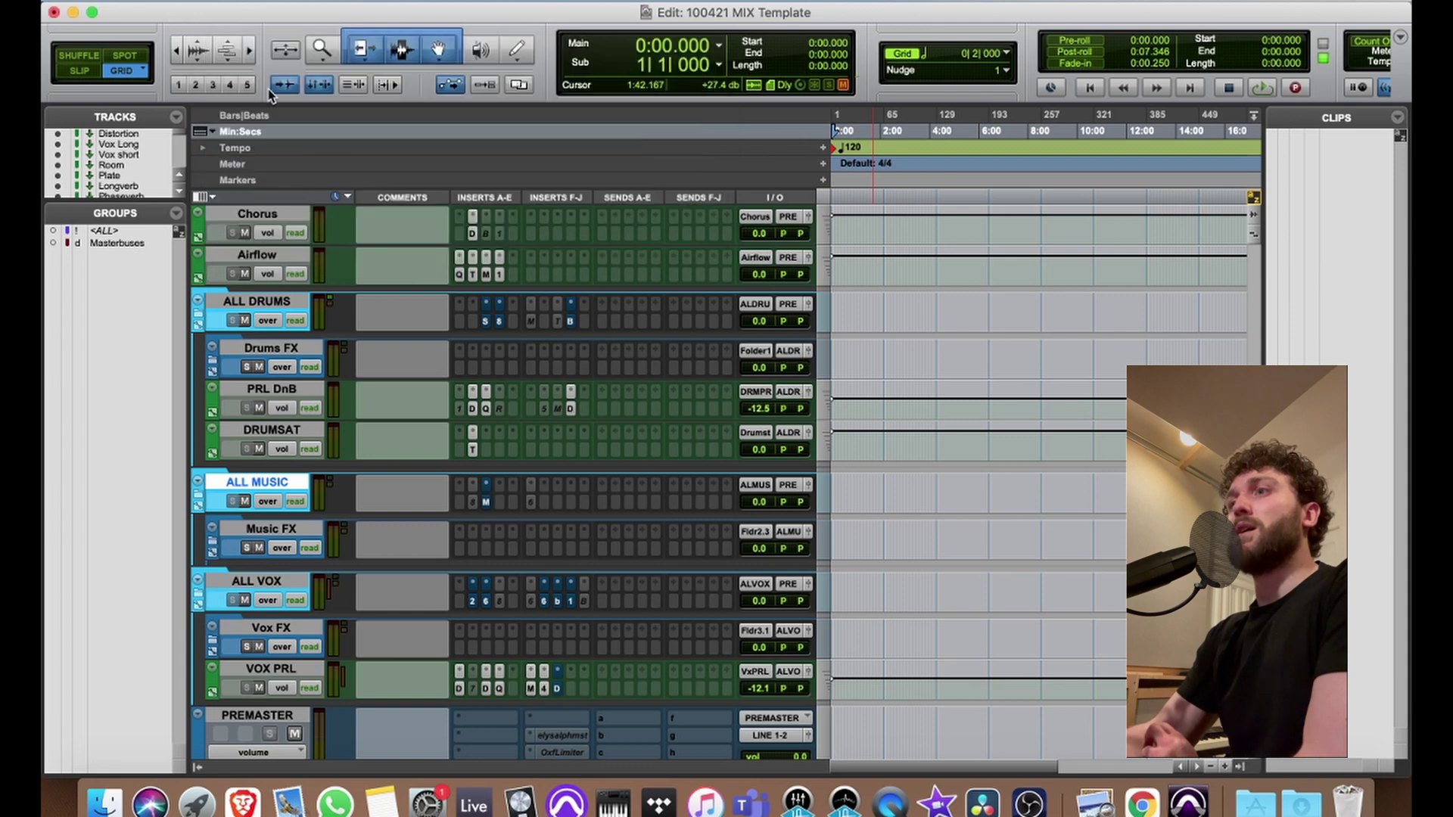
- View the VEQ4 equalizer and the Decapitator saturation inserts on VOX PRL, closing each window
click(544, 688)
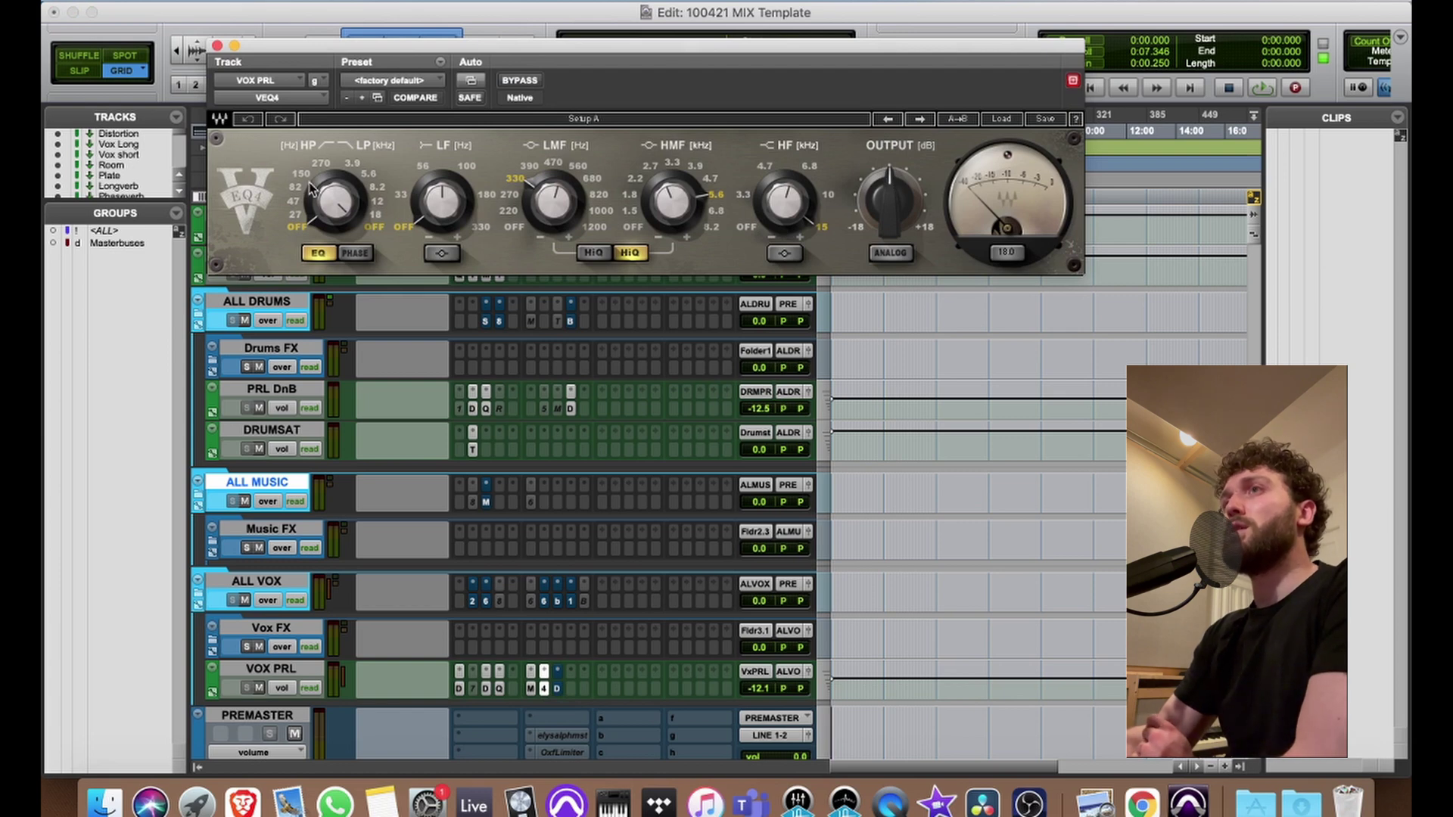
click(217, 46)
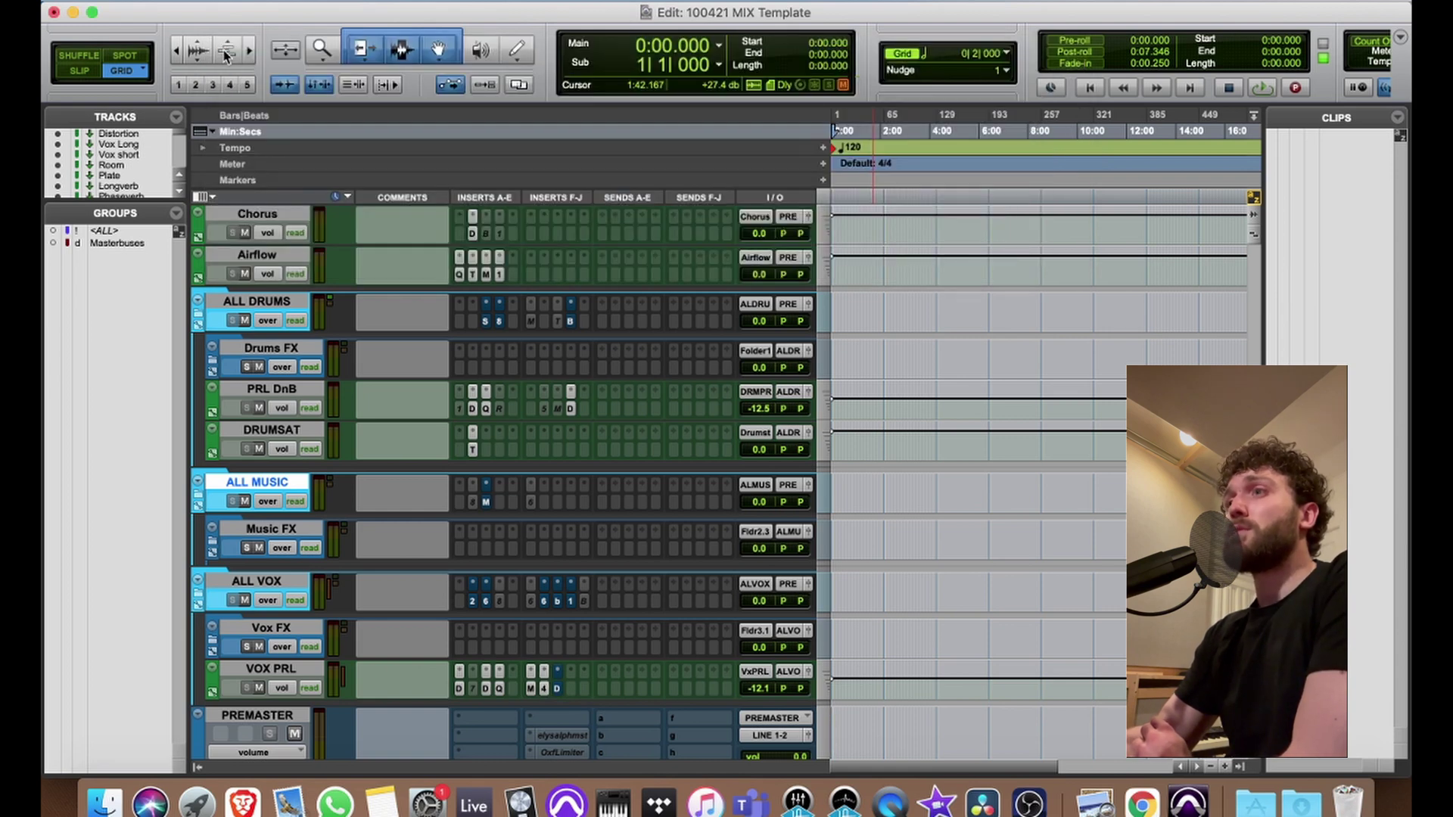
click(557, 688)
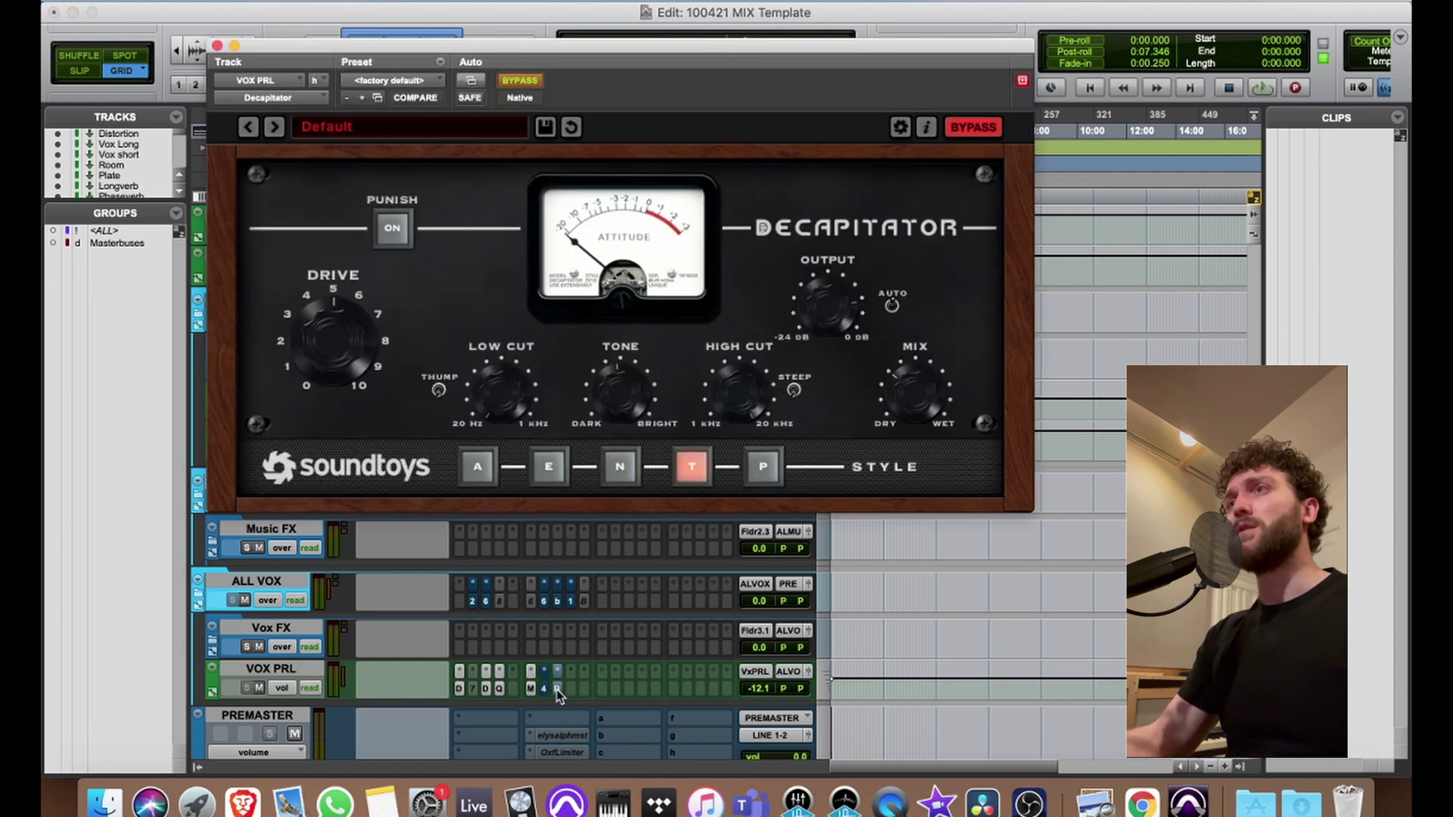
click(217, 46)
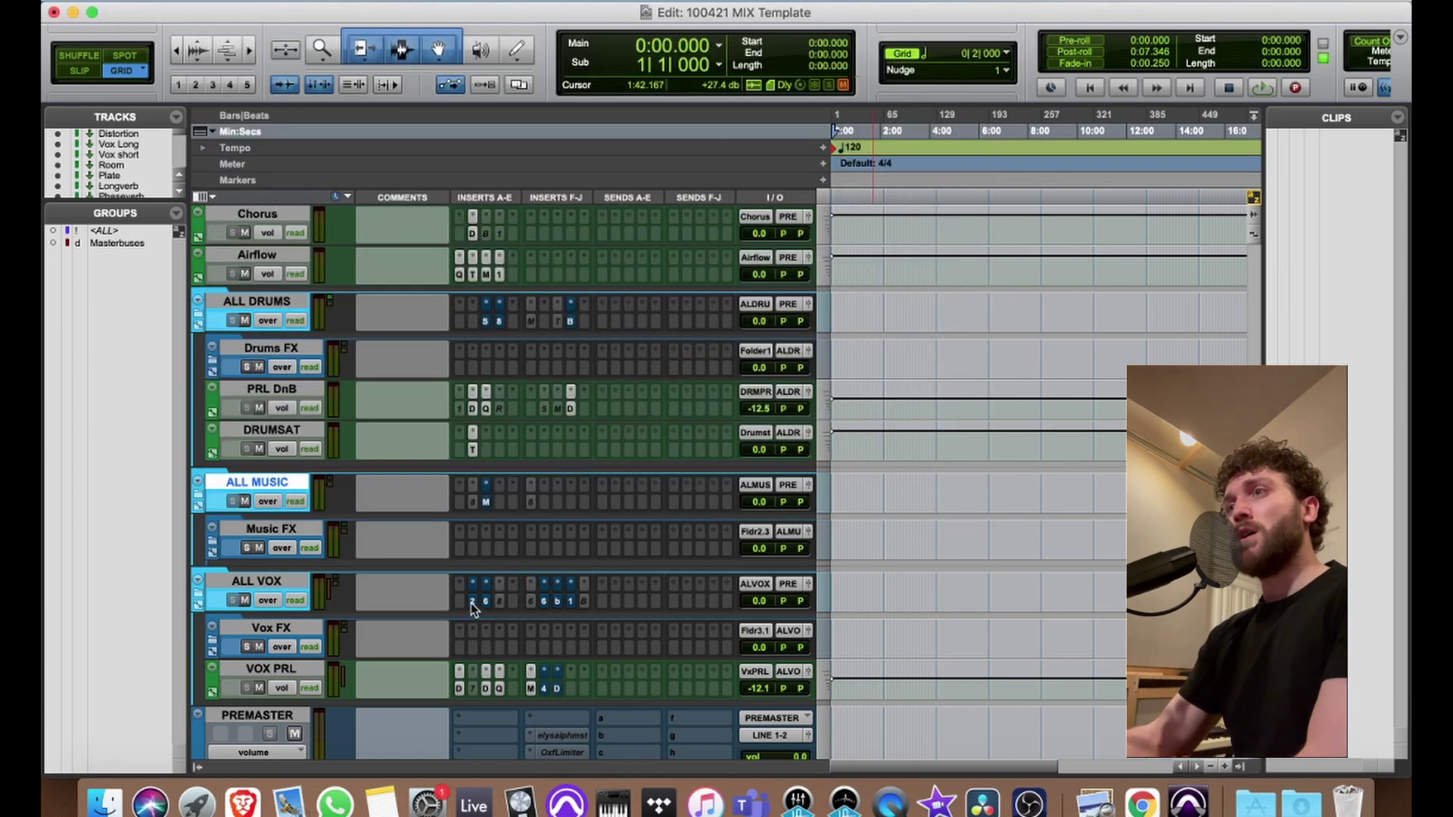
- Select ALL VOX and view its soothe2 and UAD Fairchild 670 inserts, closing each window
click(274, 584)
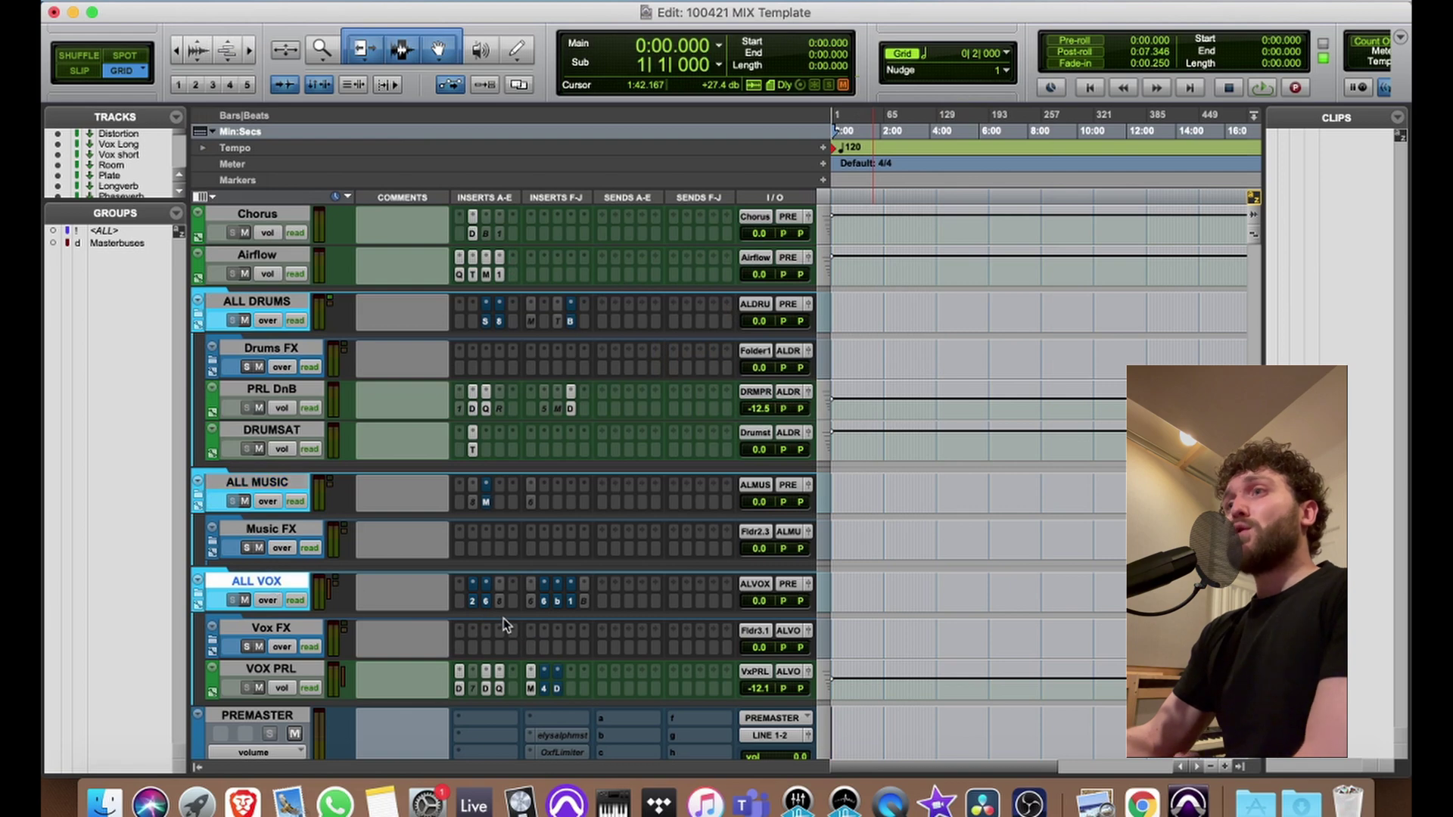
click(473, 602)
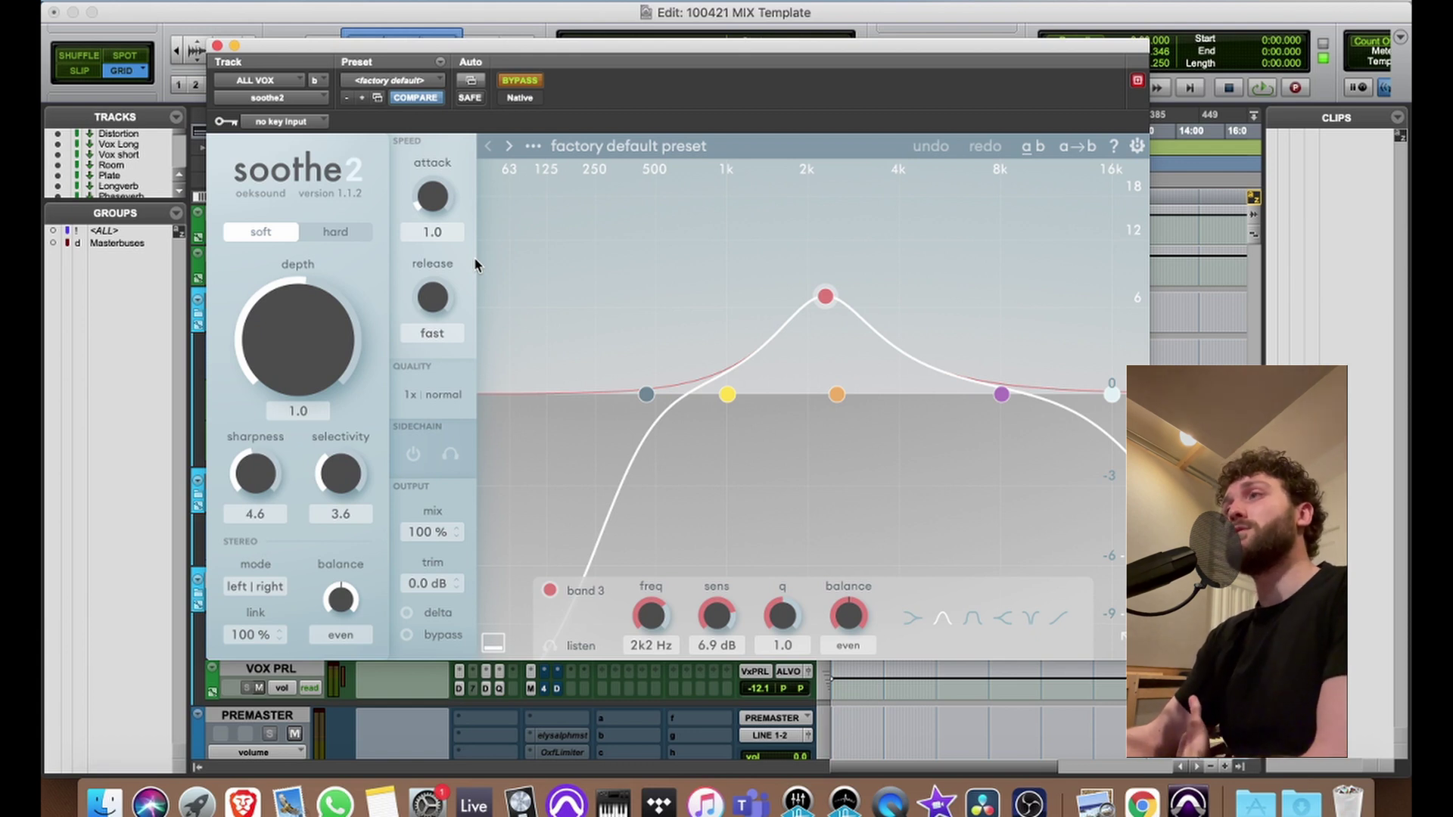
click(217, 46)
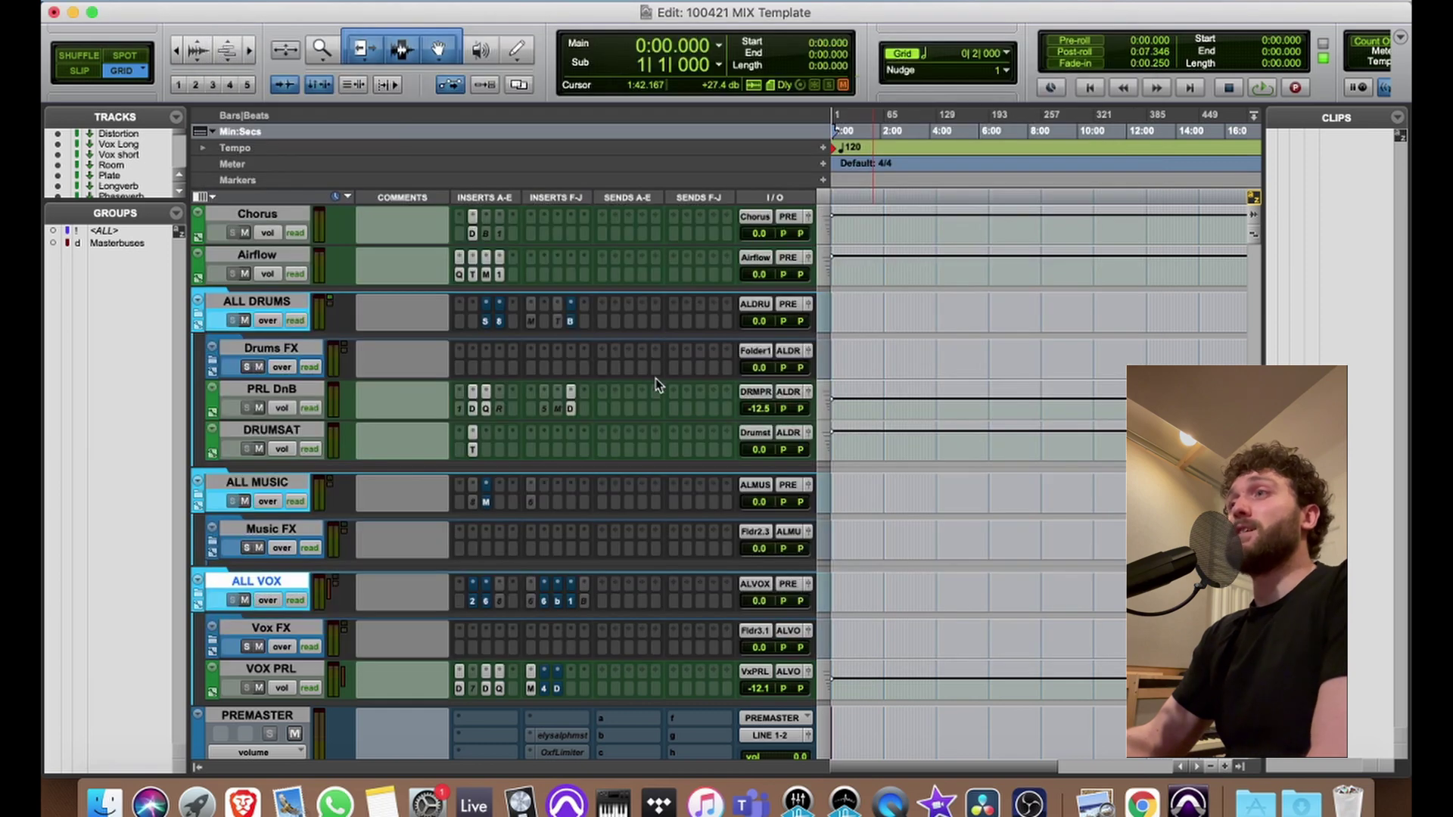
click(486, 602)
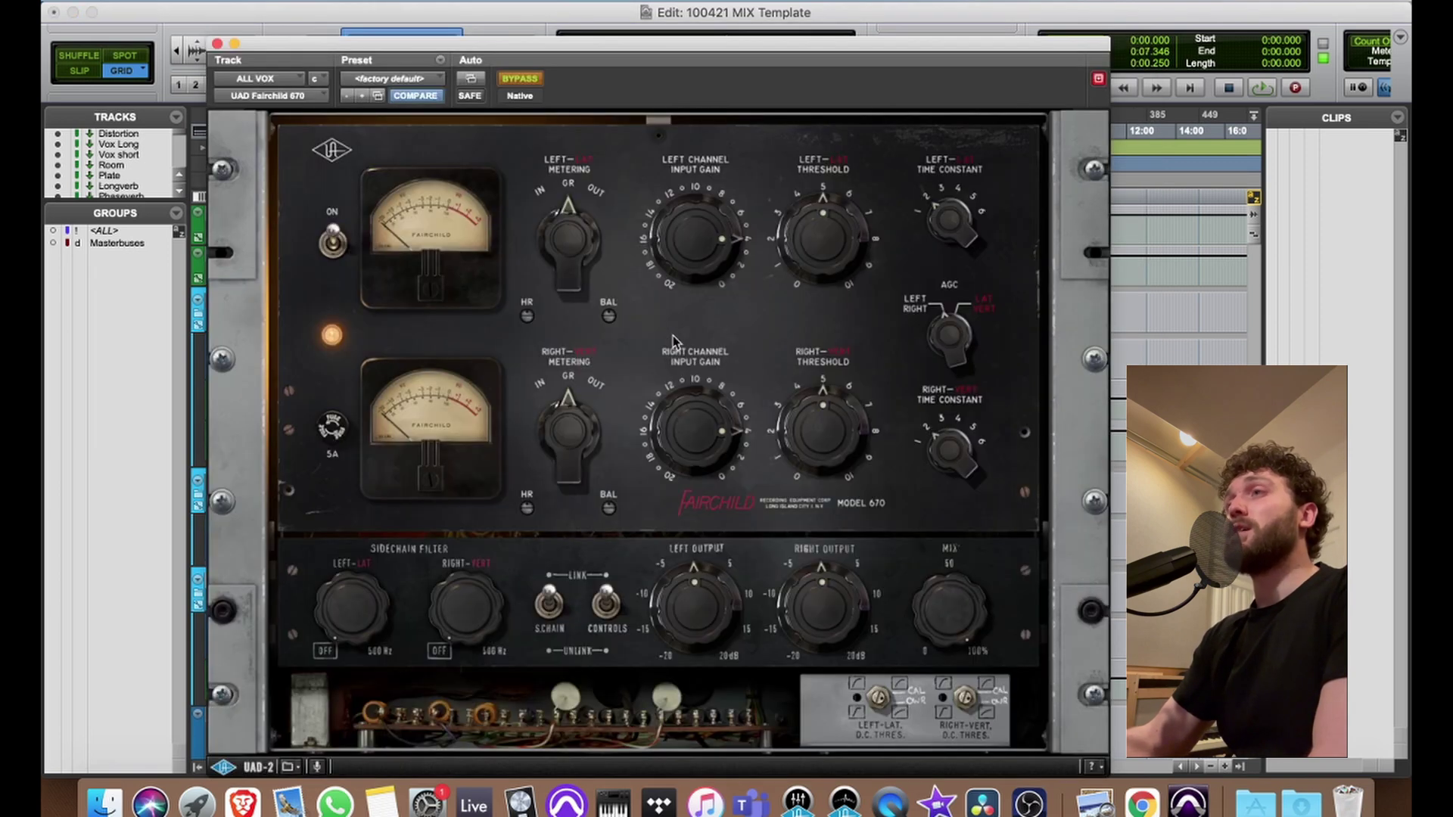
drag(629, 57, 632, 20)
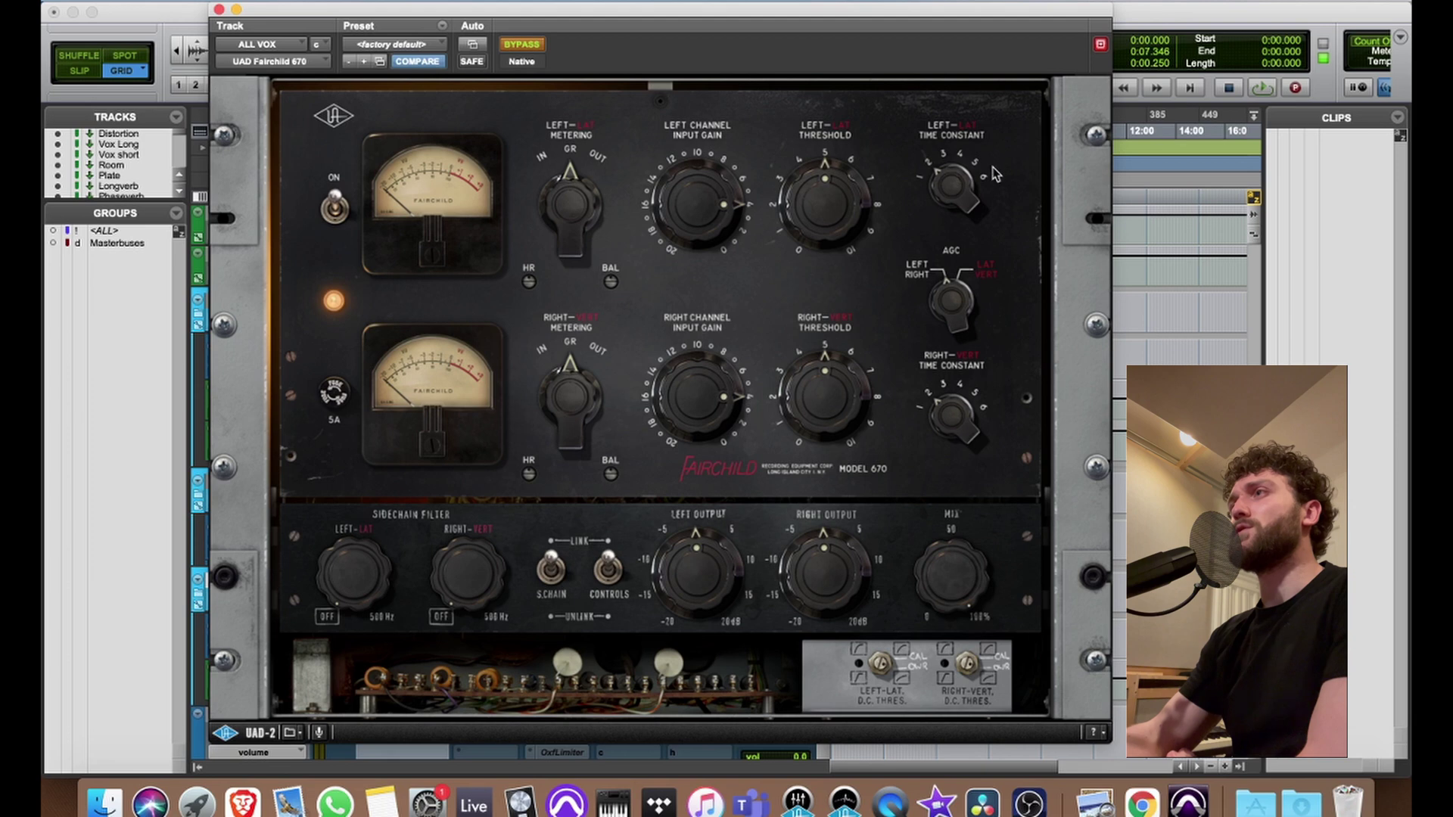
click(219, 10)
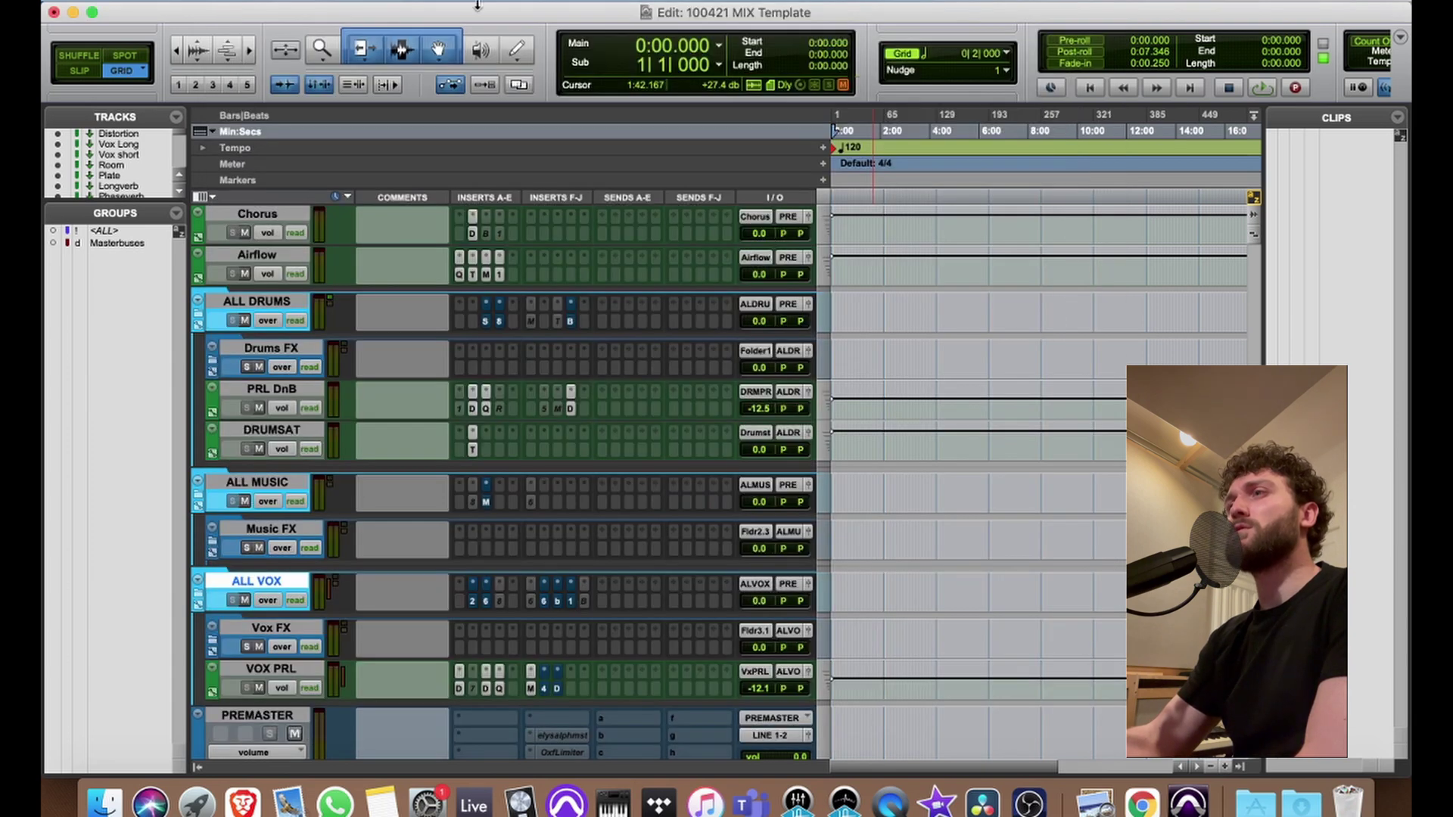
- Inspect the C6 multiband compressor bands on ALL VOX, and close the plug-in
click(542, 602)
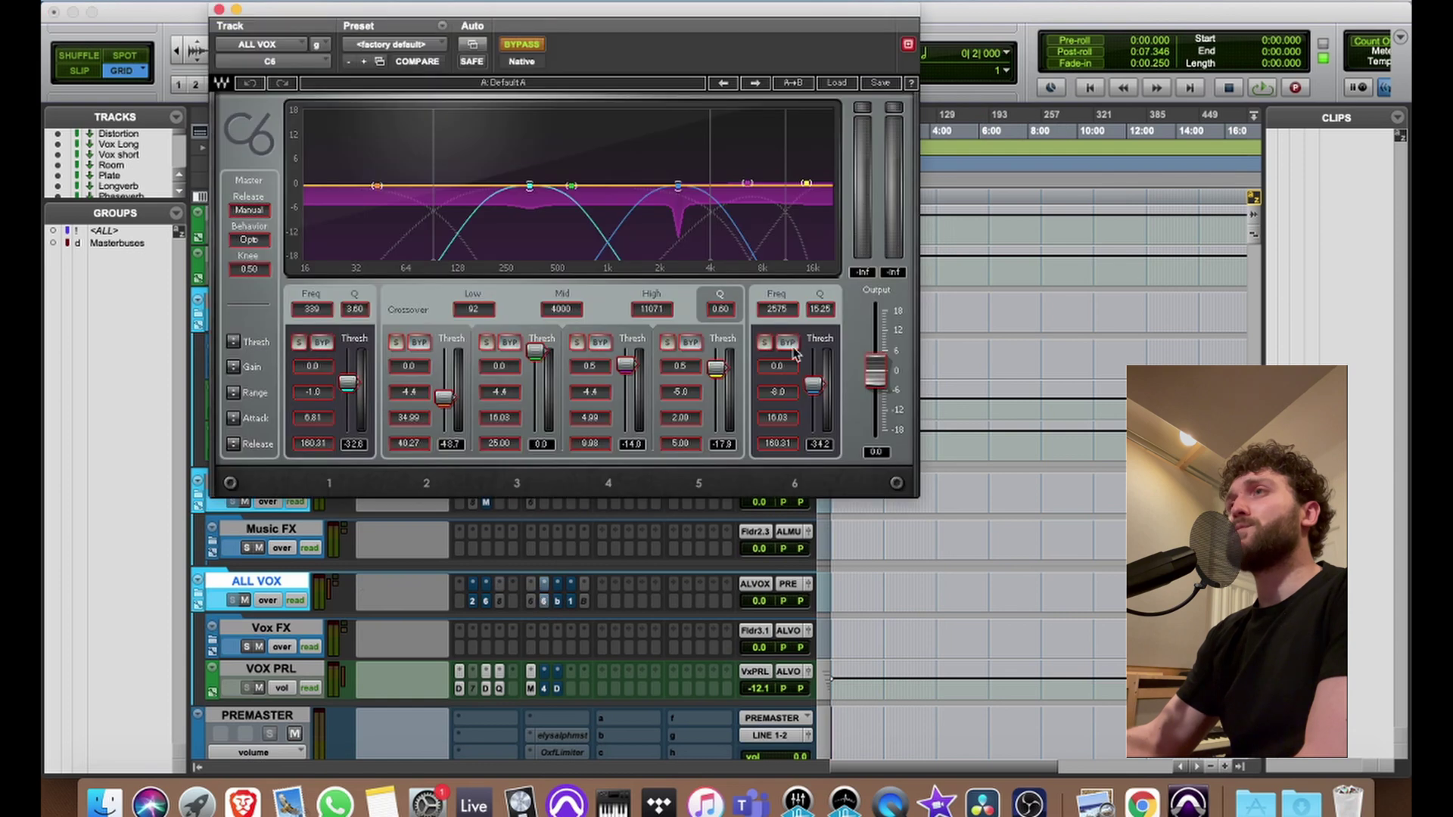
drag(609, 10, 685, 75)
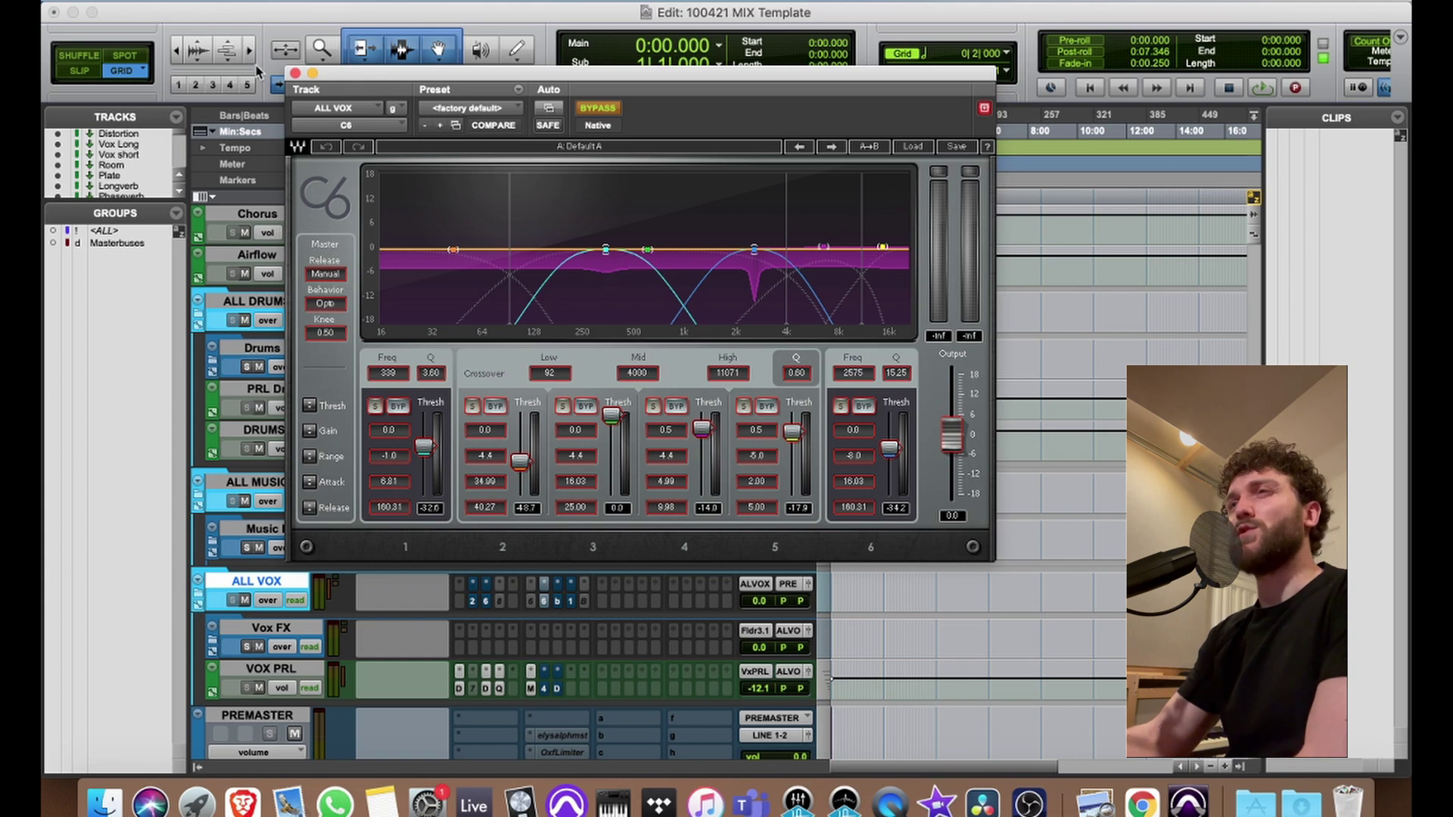
click(295, 74)
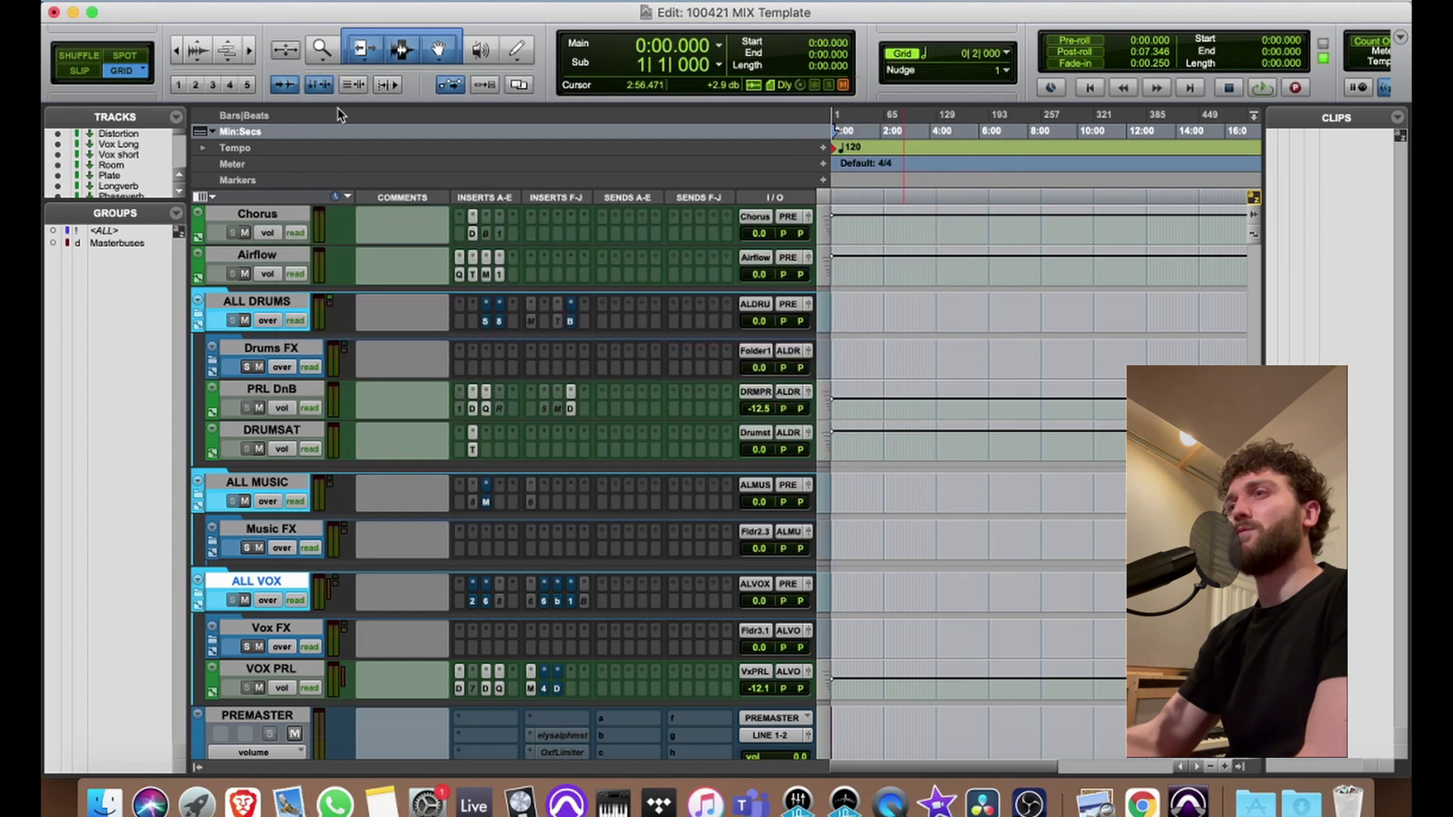
- View the bx_console SSL 4000 E and UAD Pultec EQP-1A inserts on ALL VOX, closing each window
click(556, 600)
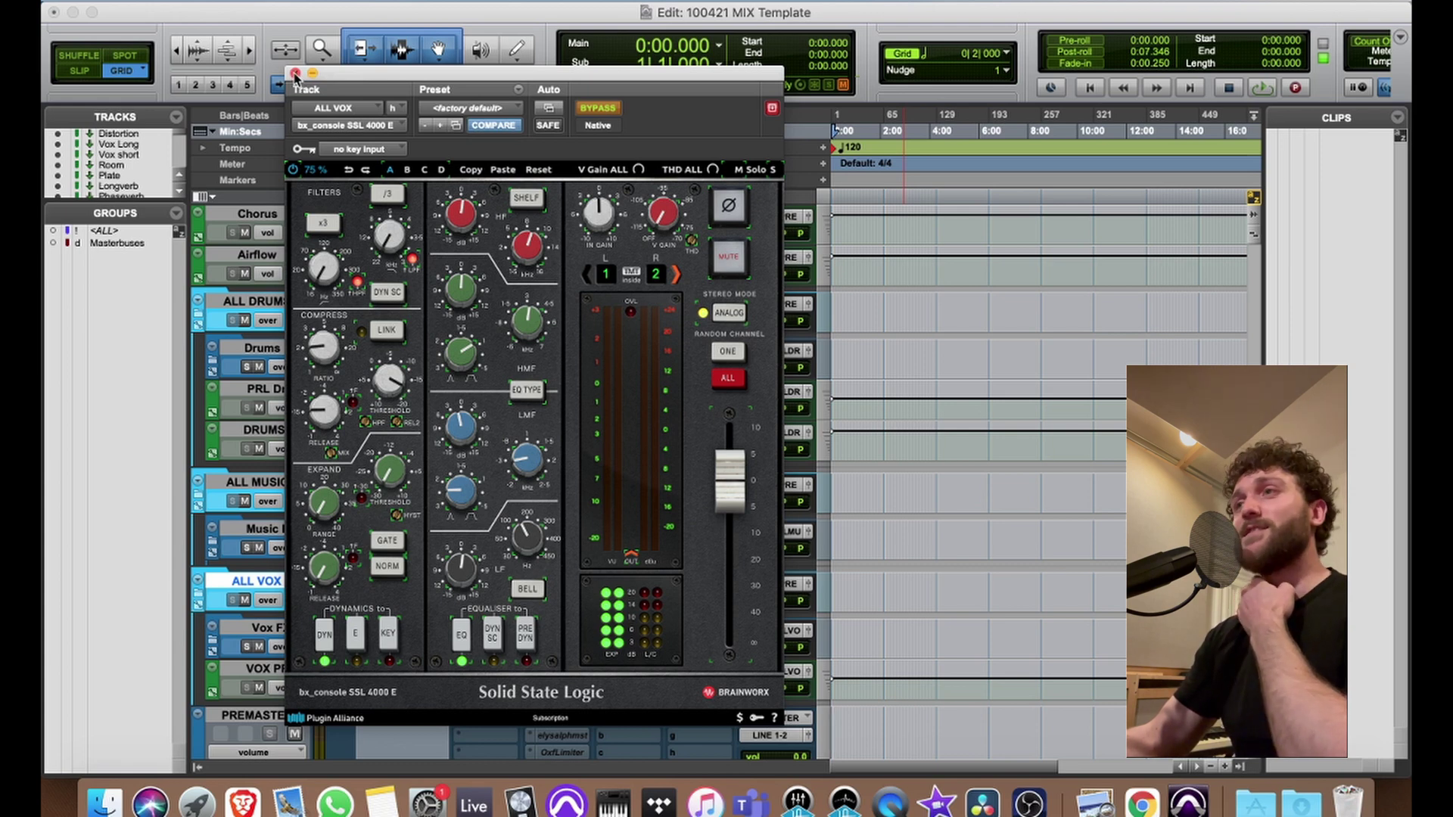
click(296, 74)
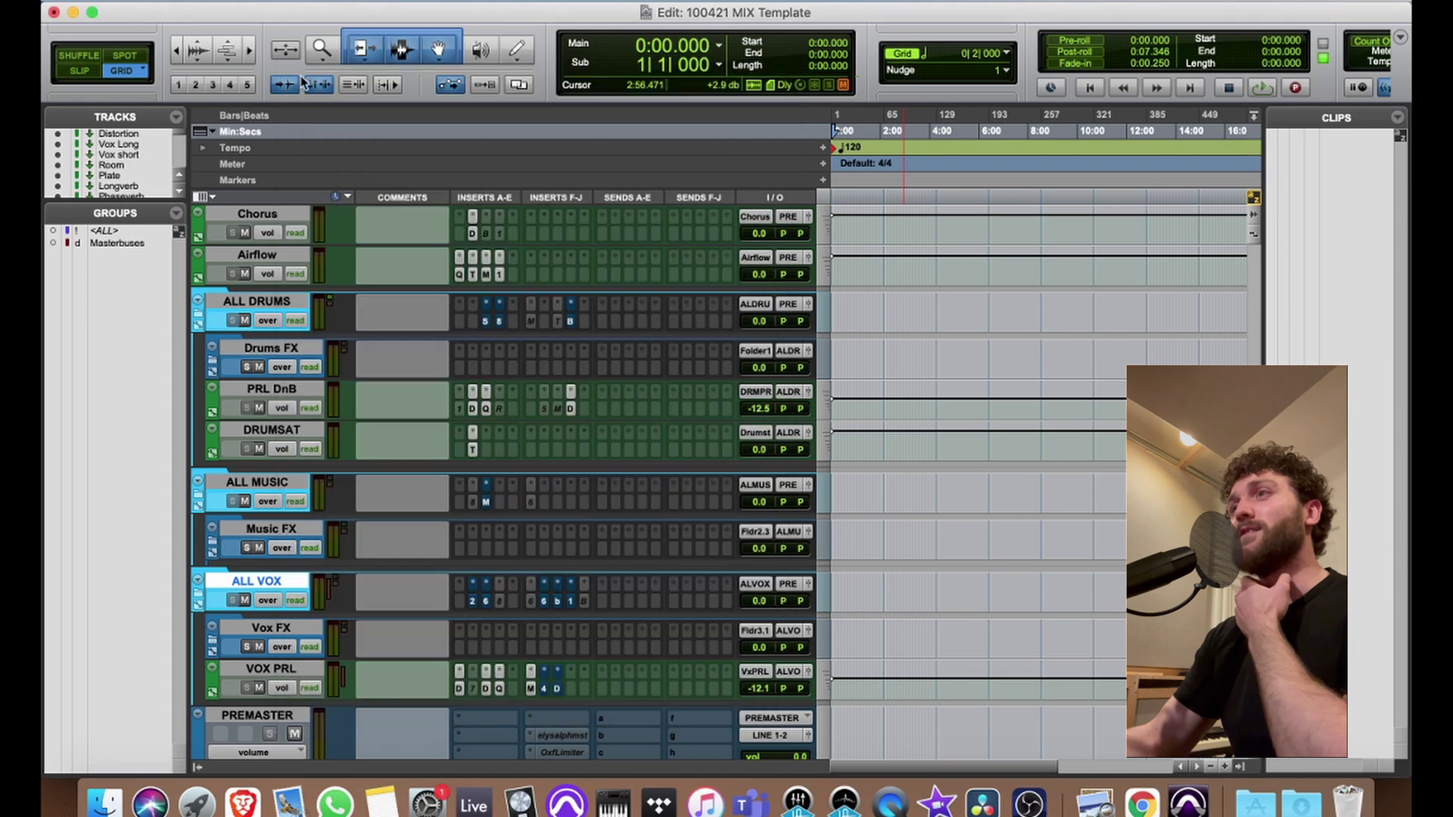
click(572, 601)
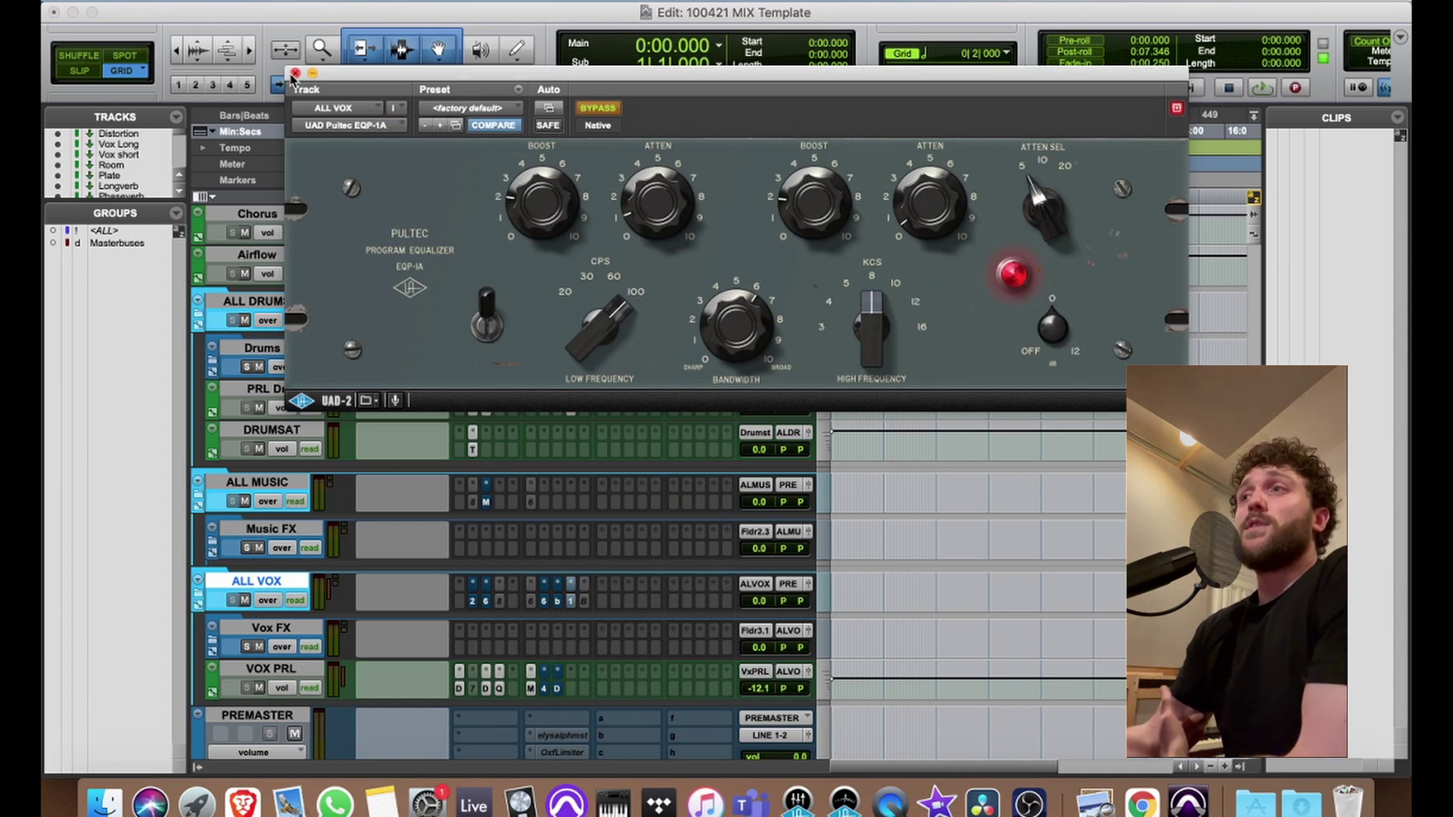
click(294, 73)
- Select the Distortion track above Vox Long and survey the list of effect returns below it
scroll(500, 528, up, 5)
scroll(500, 527, up, 6)
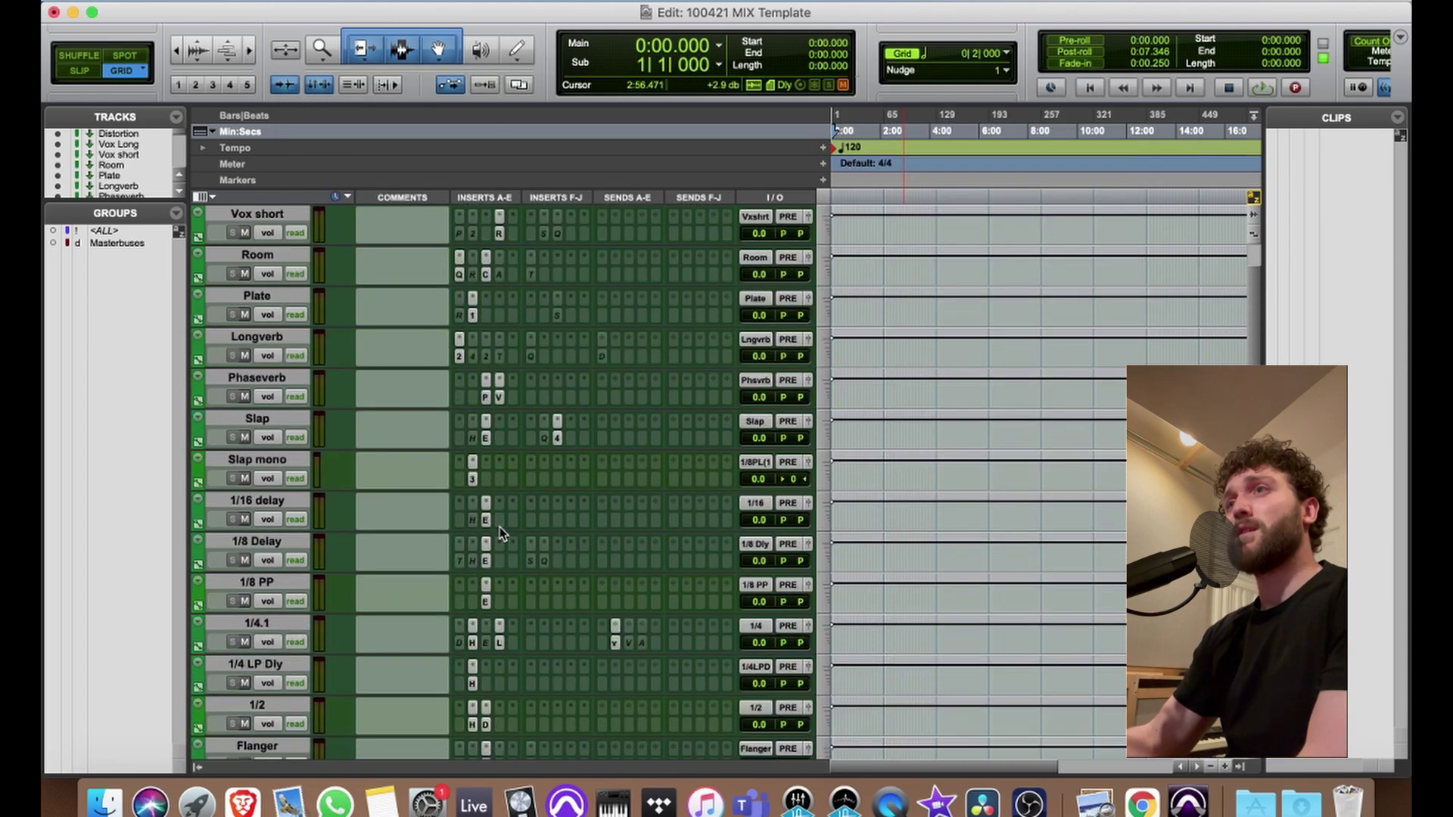
click(258, 214)
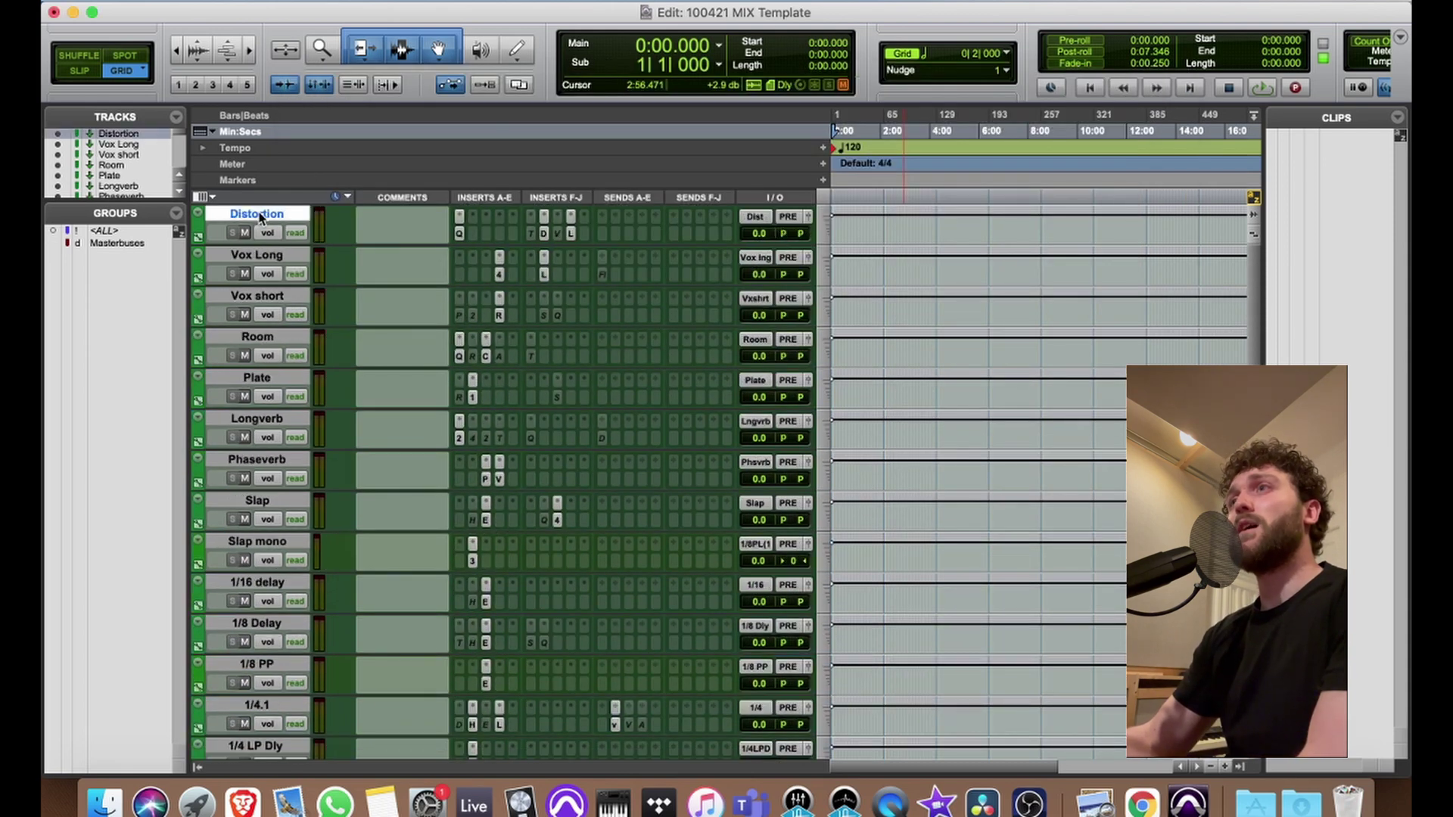
scroll(743, 242, down, 8)
scroll(743, 244, up, 6)
scroll(743, 242, up, 3)
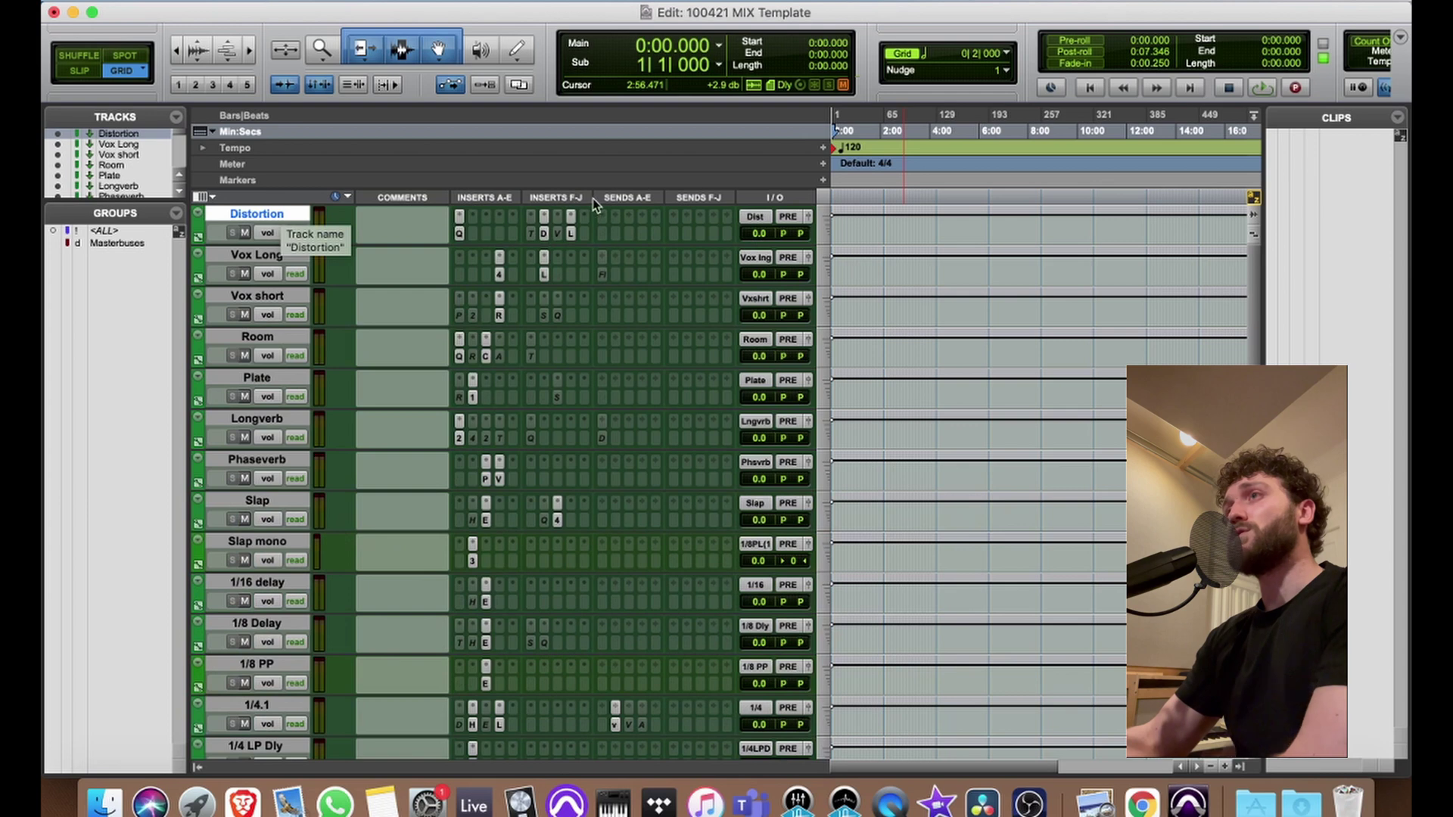
- View the insert G plug-in and the Lo-Fi insert on the Distortion return, closing each window
click(544, 233)
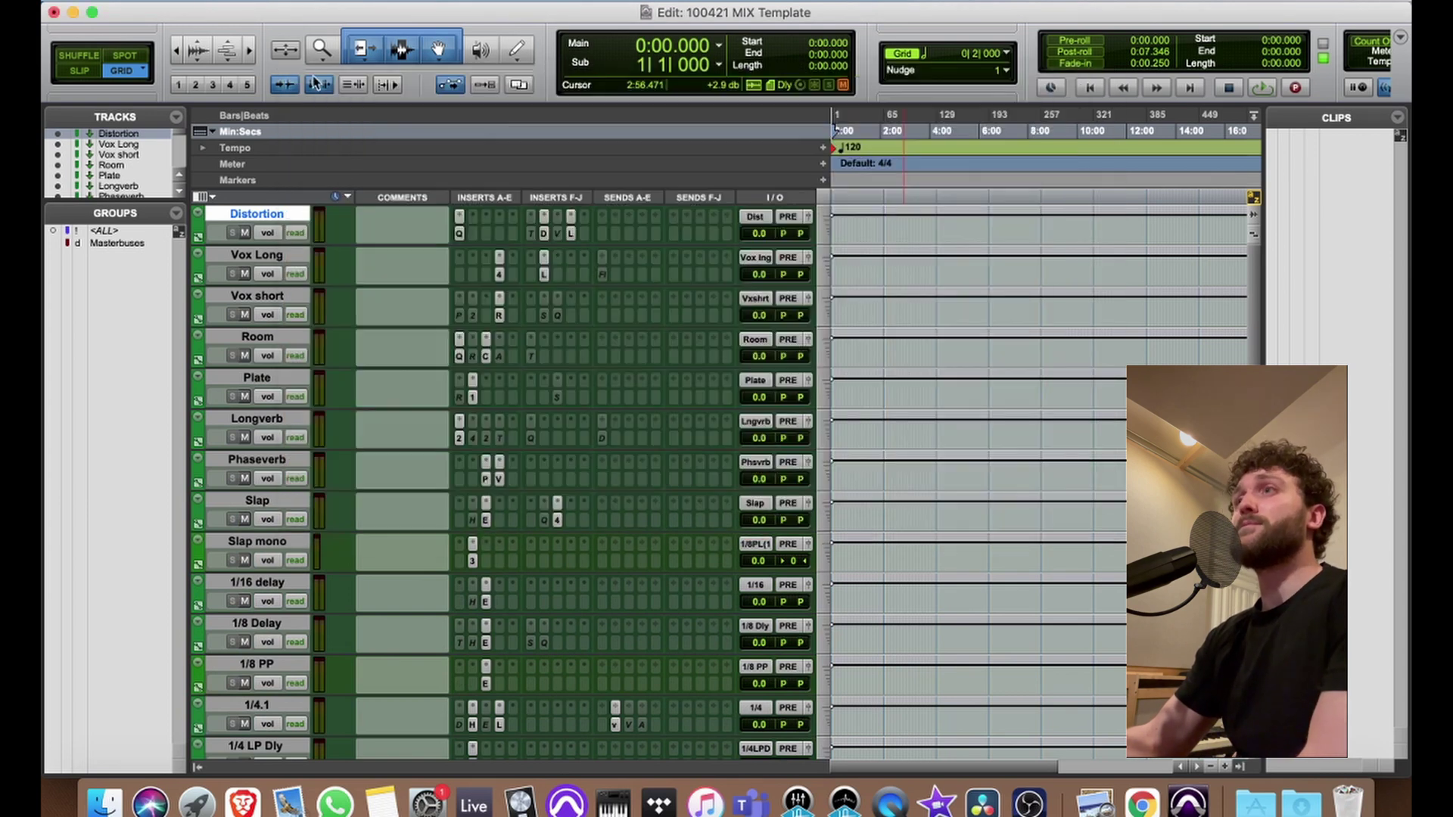
click(296, 73)
click(571, 233)
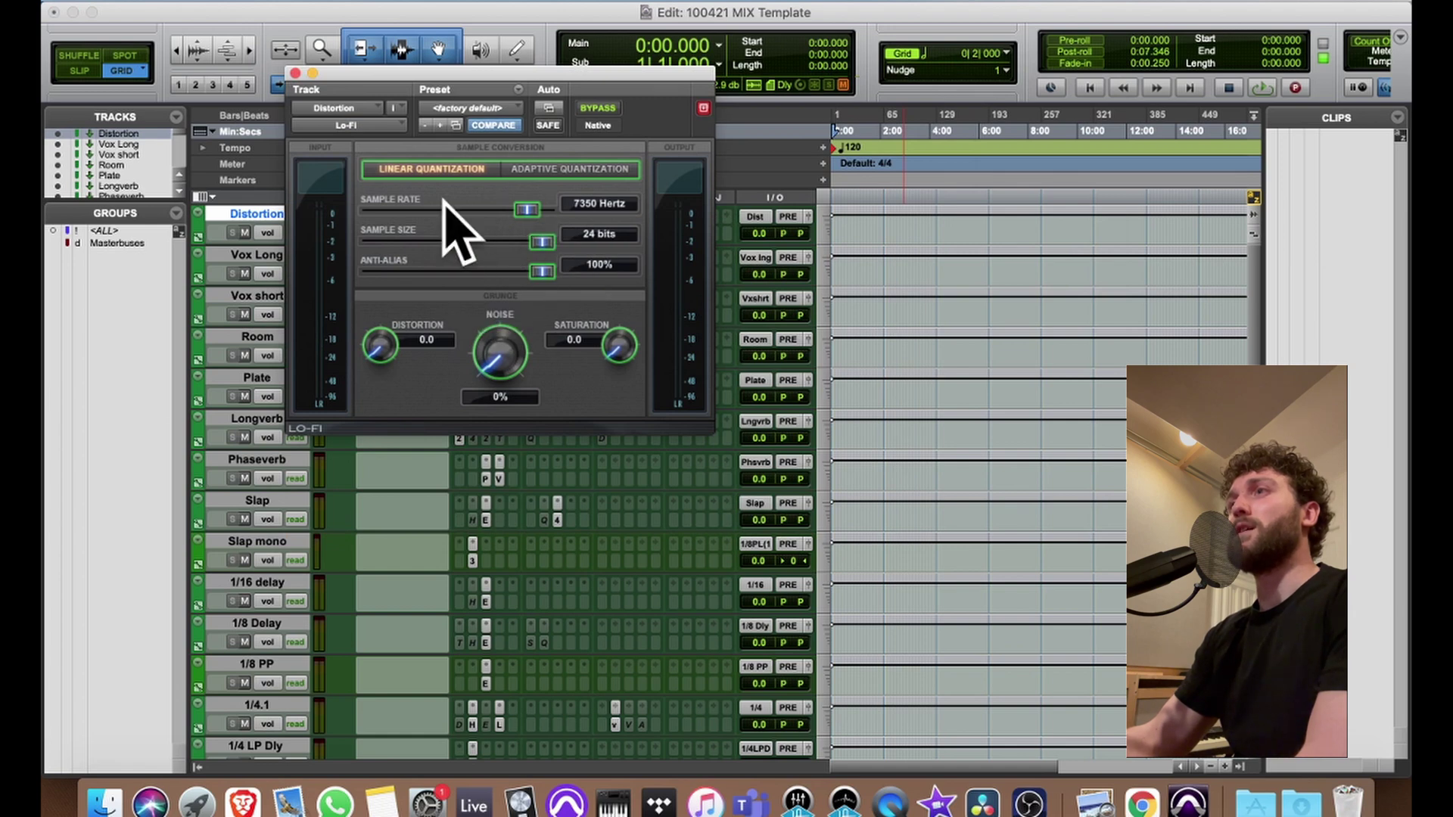
click(295, 72)
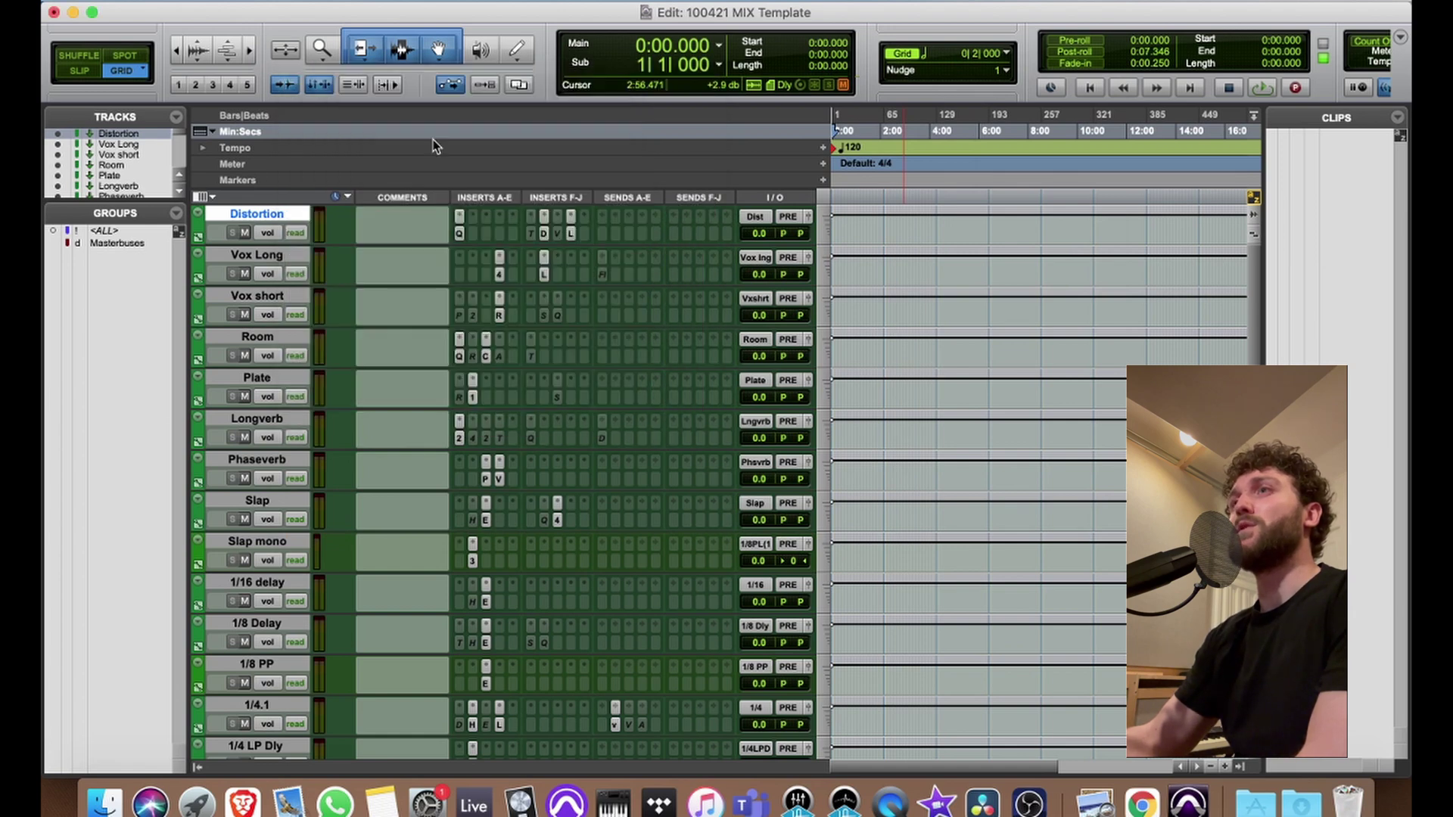
- Select the Vox Long return and view its UAD Lexicon 480L and Lo-Fi inserts, closing each window
click(261, 255)
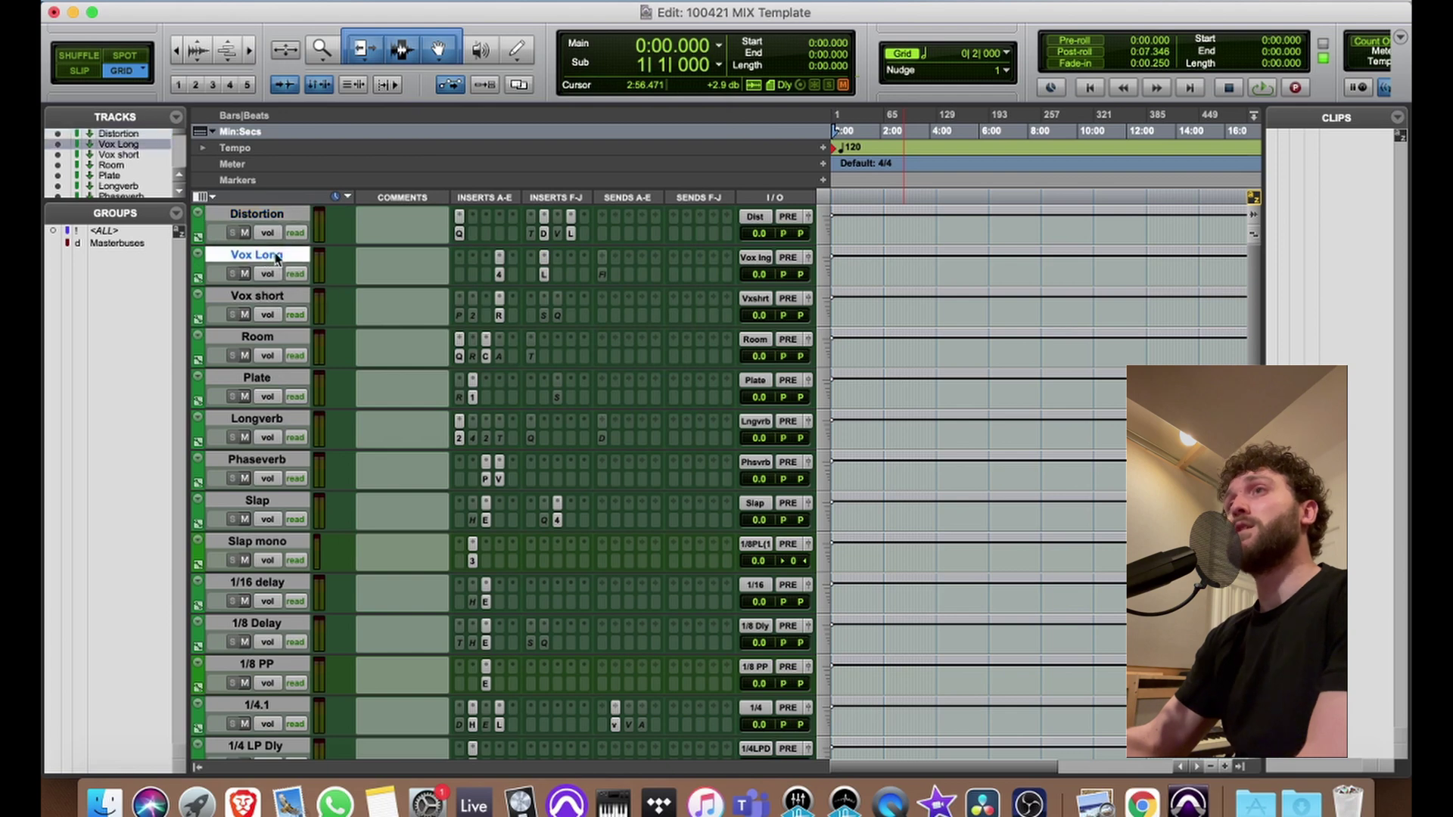
click(499, 275)
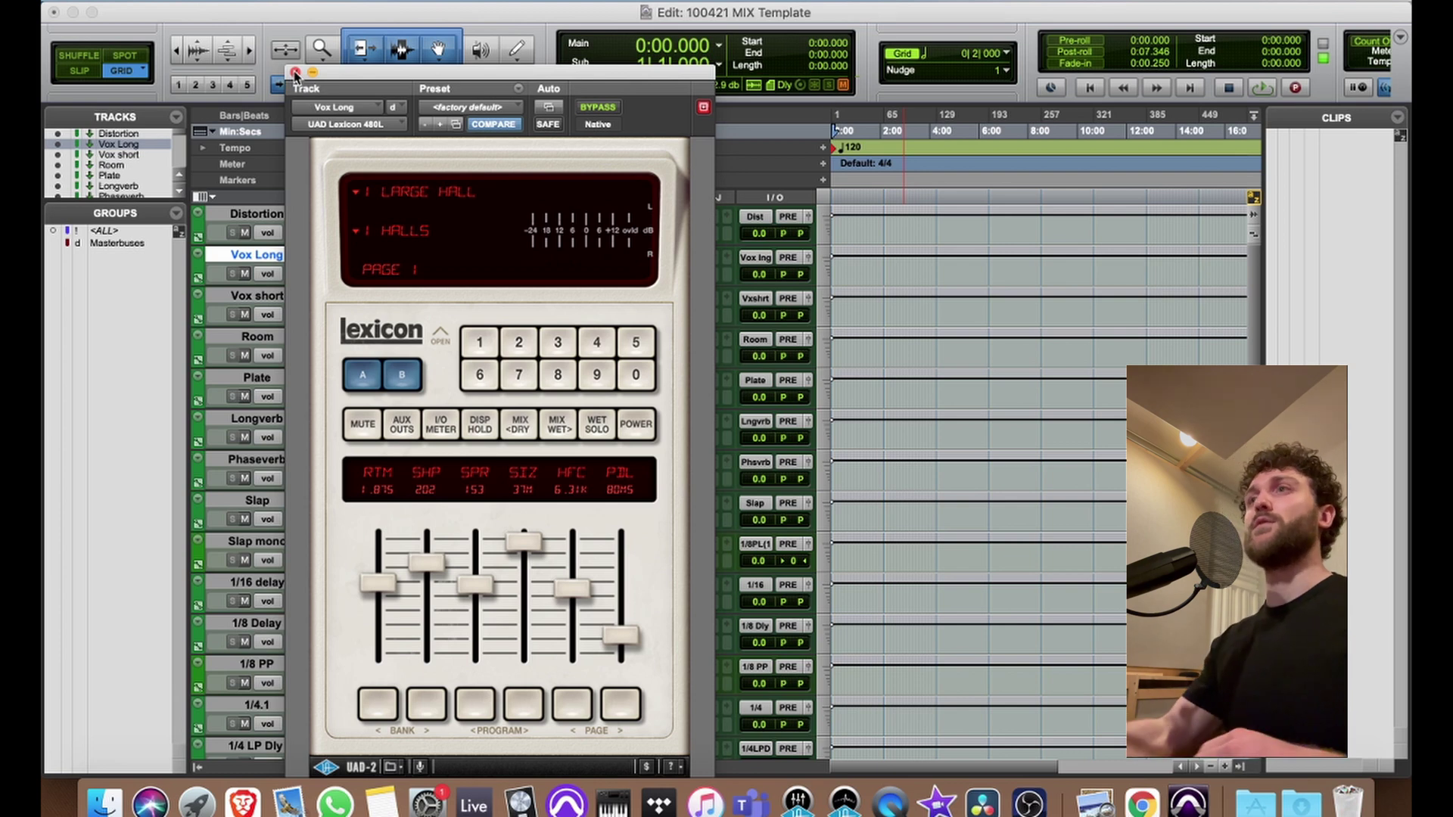
click(295, 73)
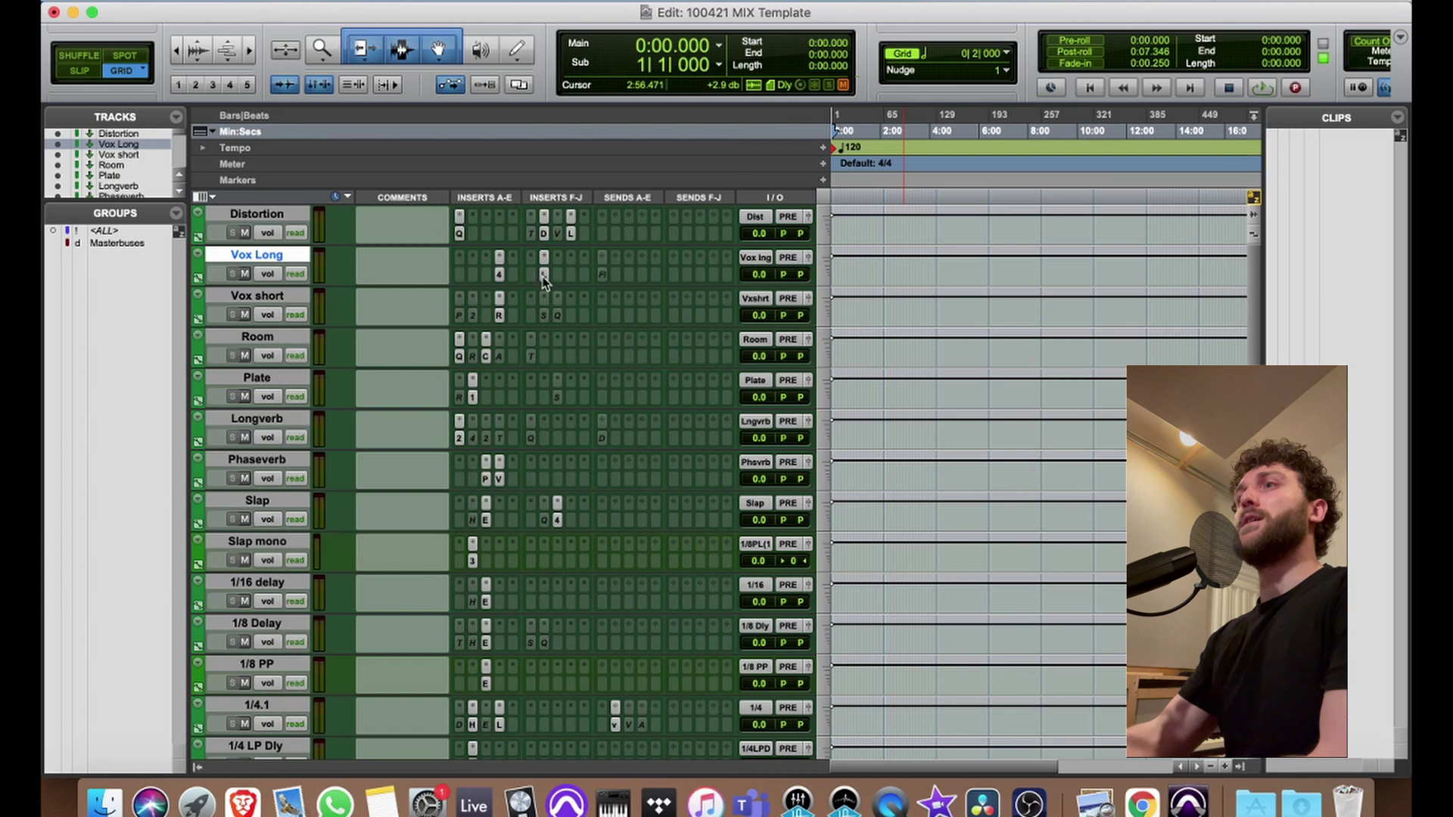
click(544, 277)
key(Escape)
click(543, 277)
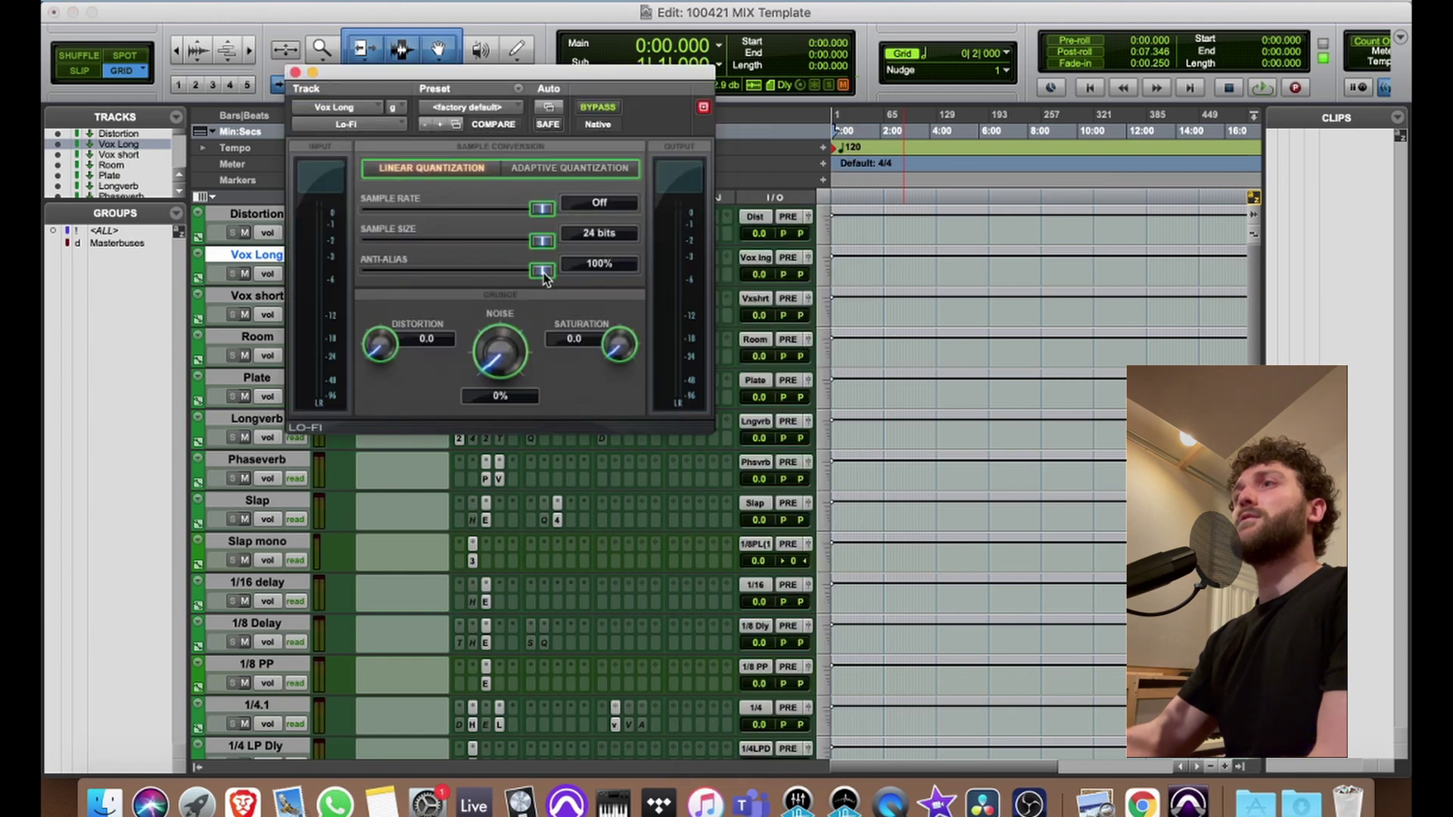
click(296, 73)
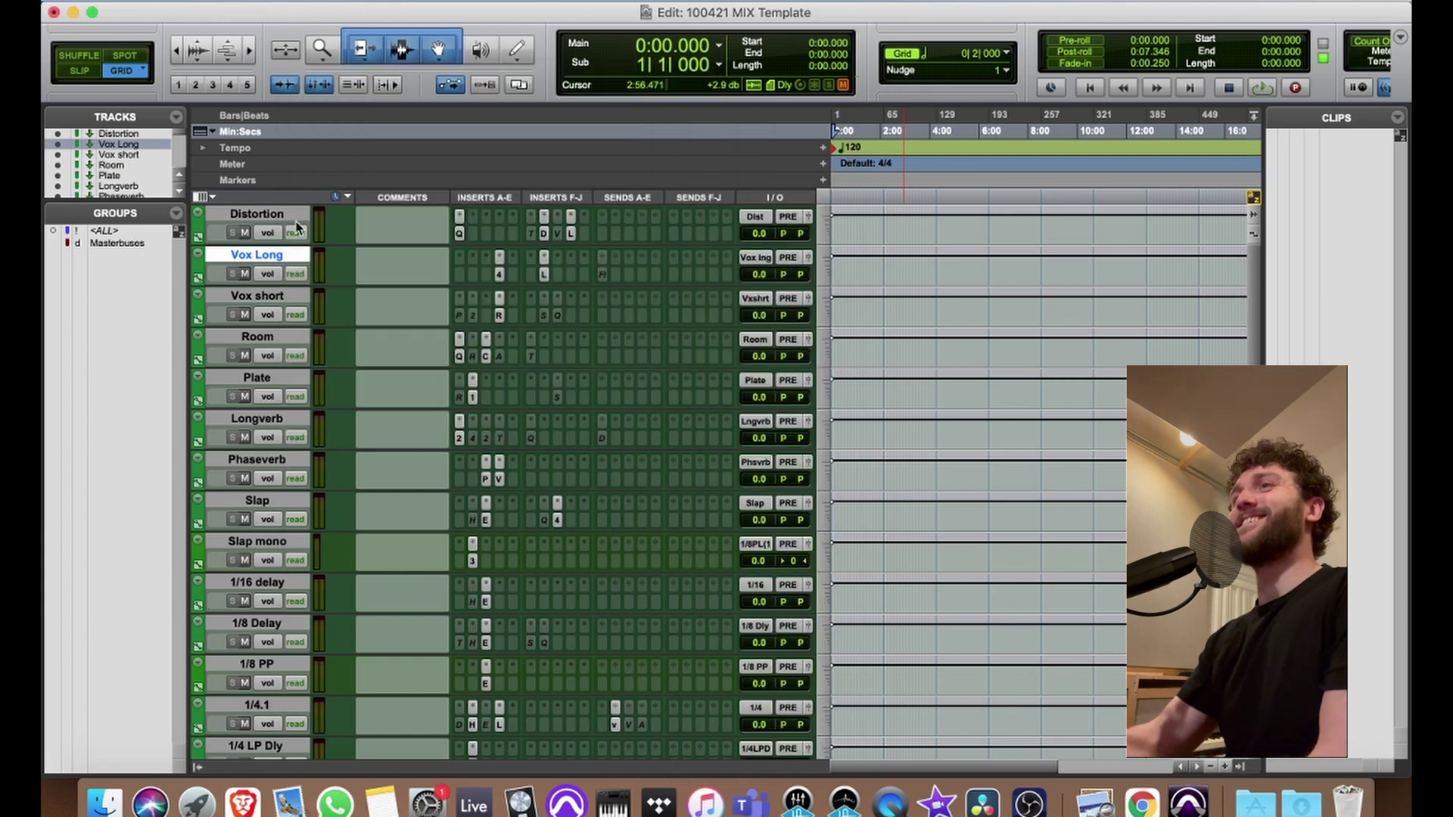
- Select the Vox short return and inspect its RVerb insert's reverb settings, closing the plug-in window when done
click(271, 297)
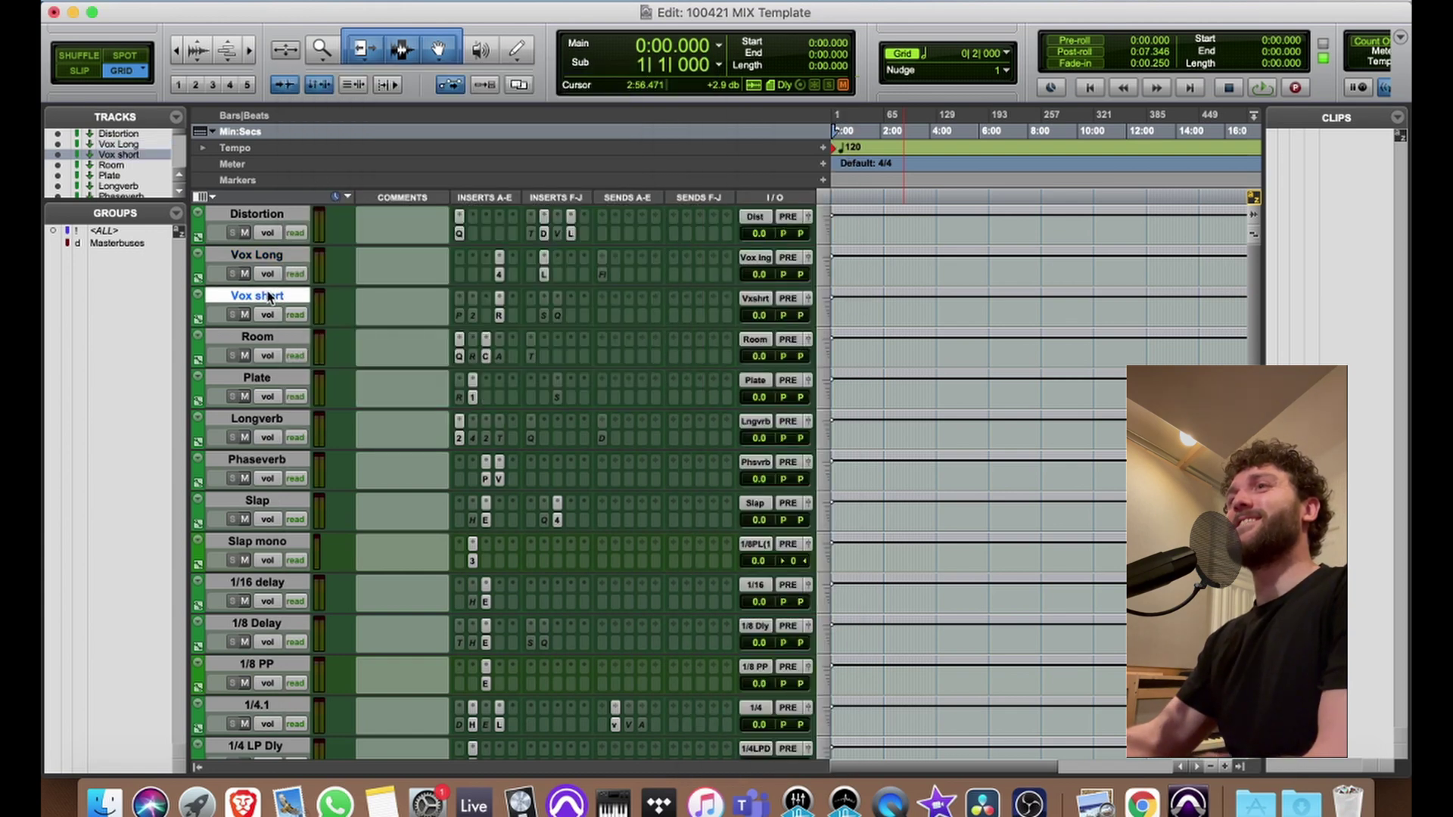
click(499, 318)
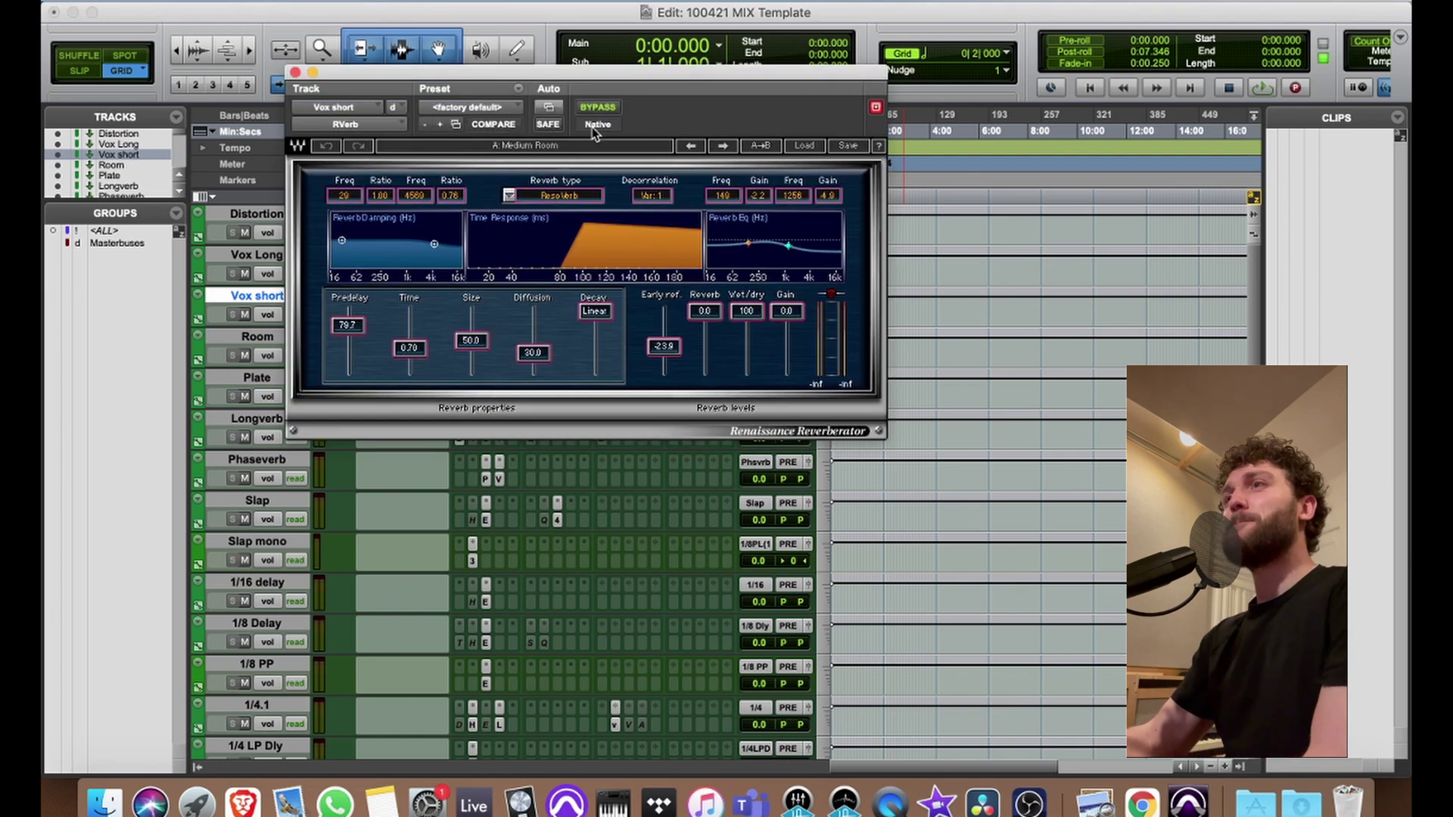
drag(656, 78, 809, 82)
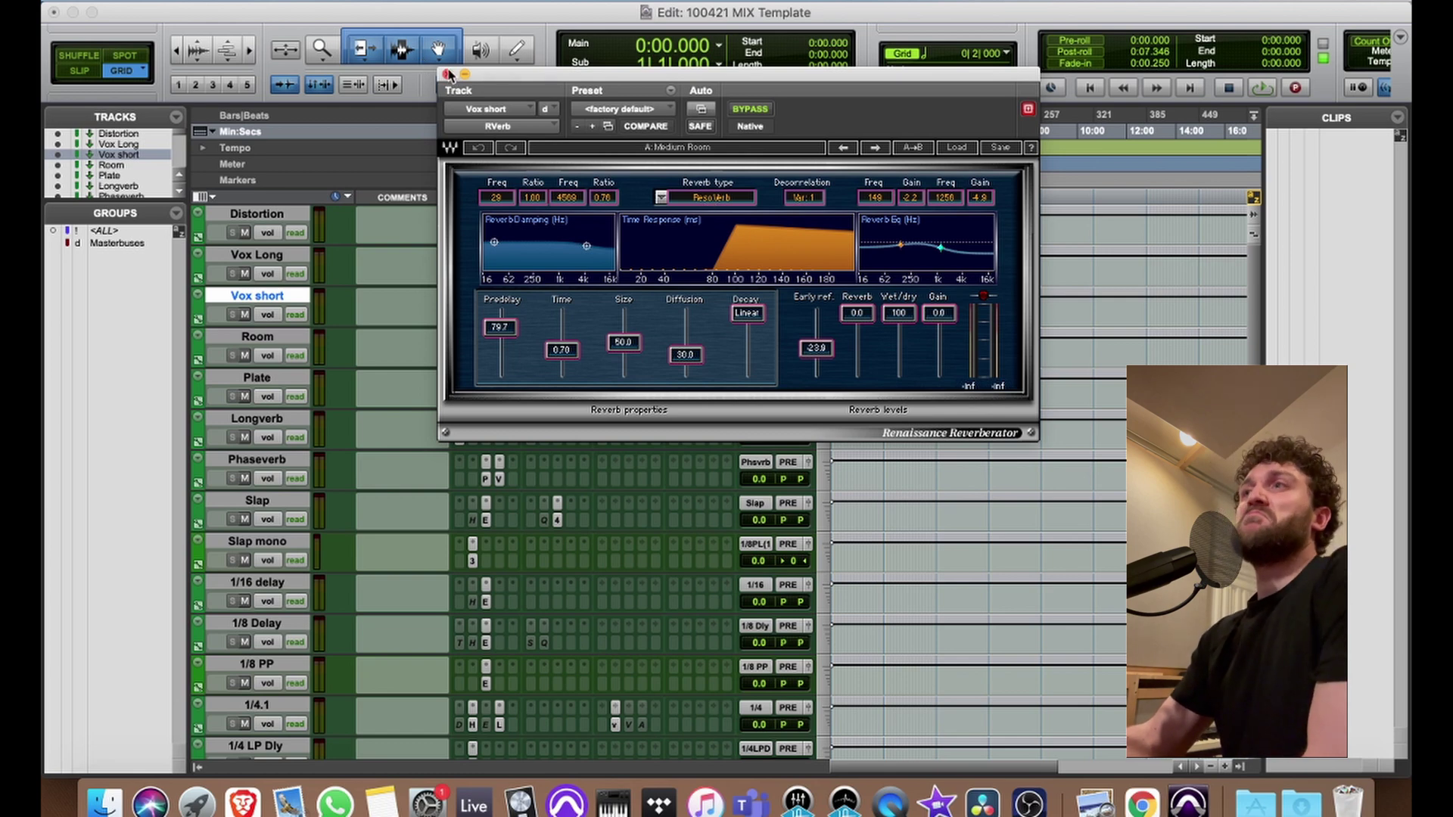
click(447, 75)
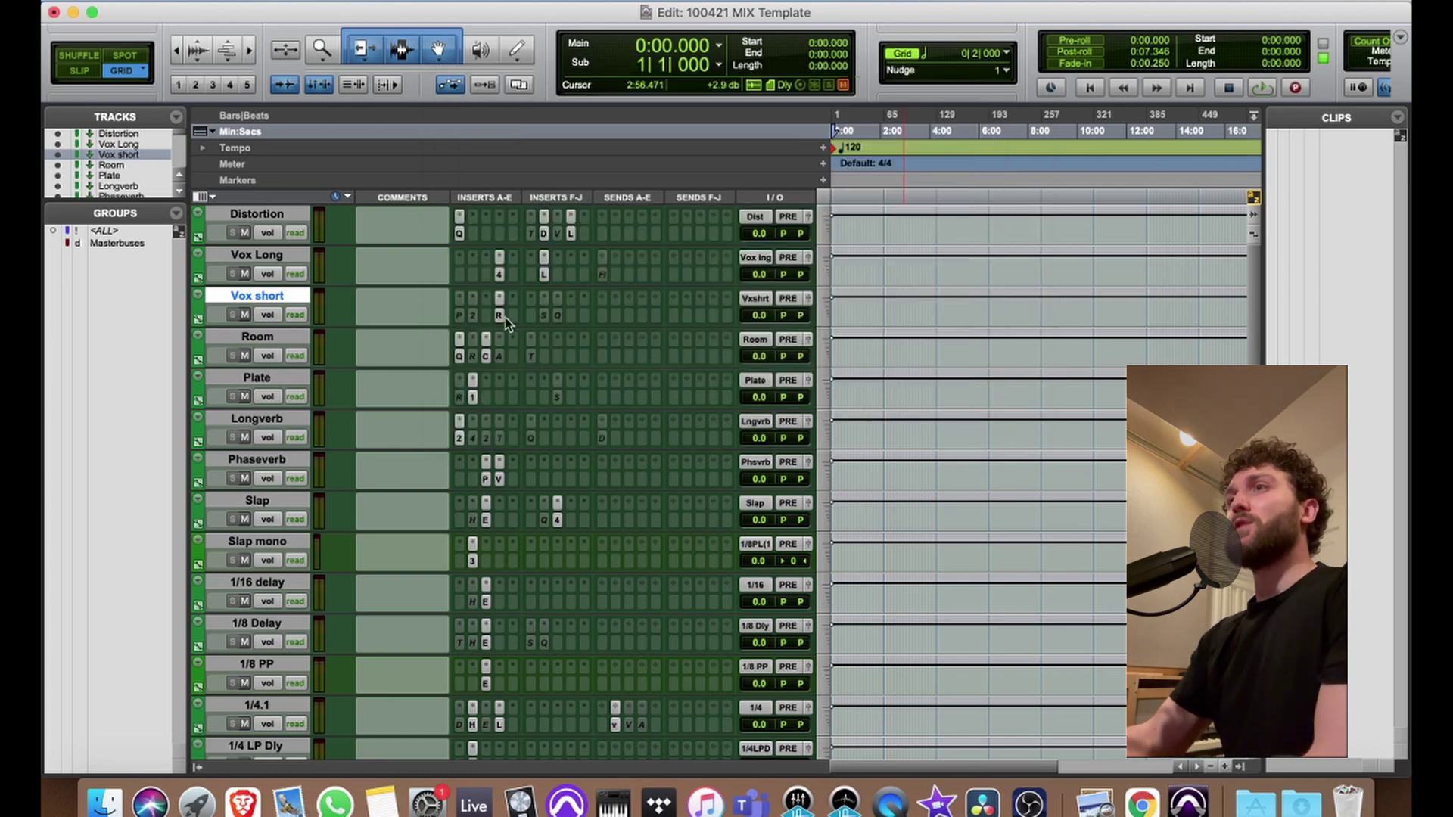
click(252, 341)
click(256, 302)
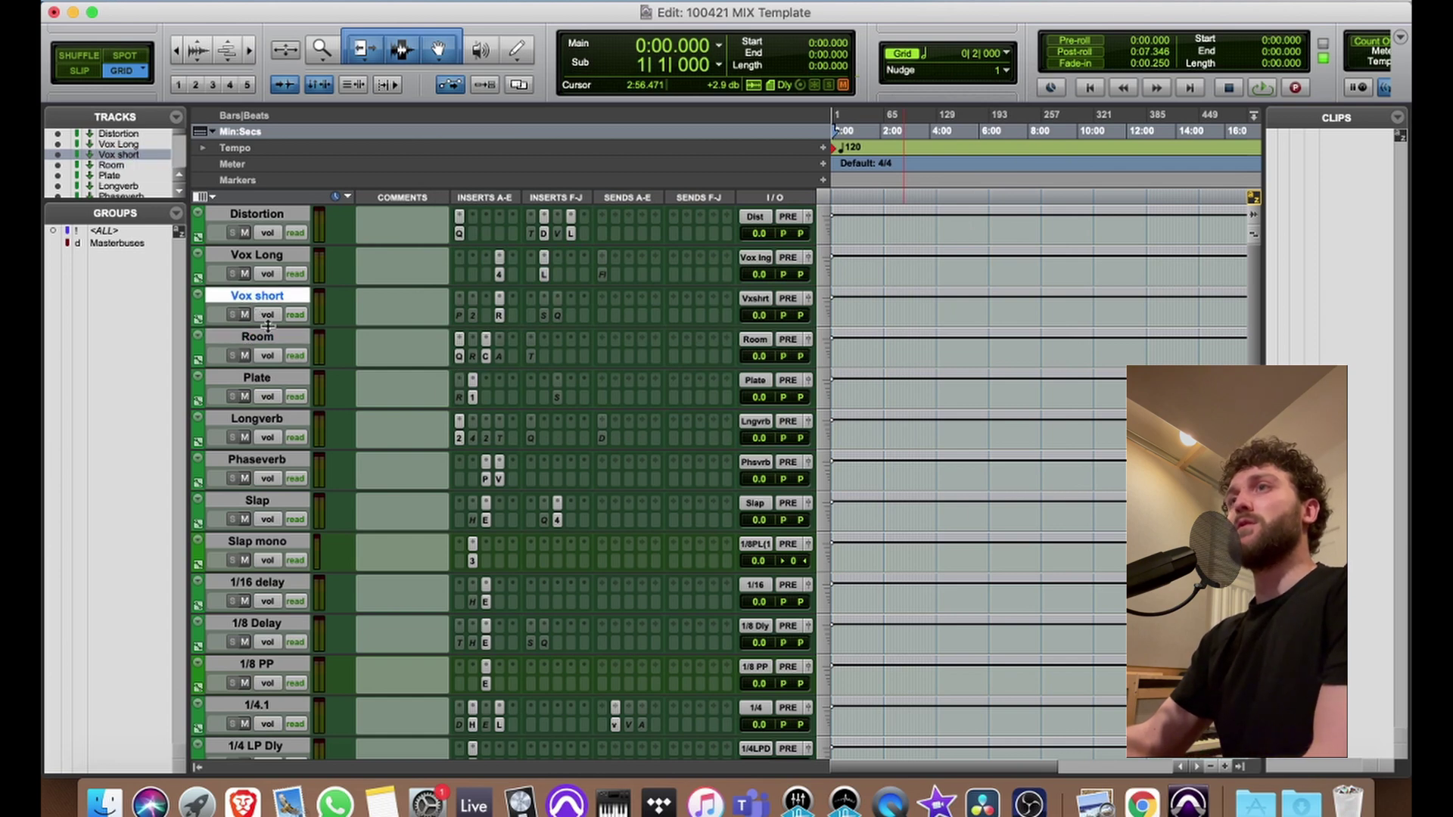
click(499, 316)
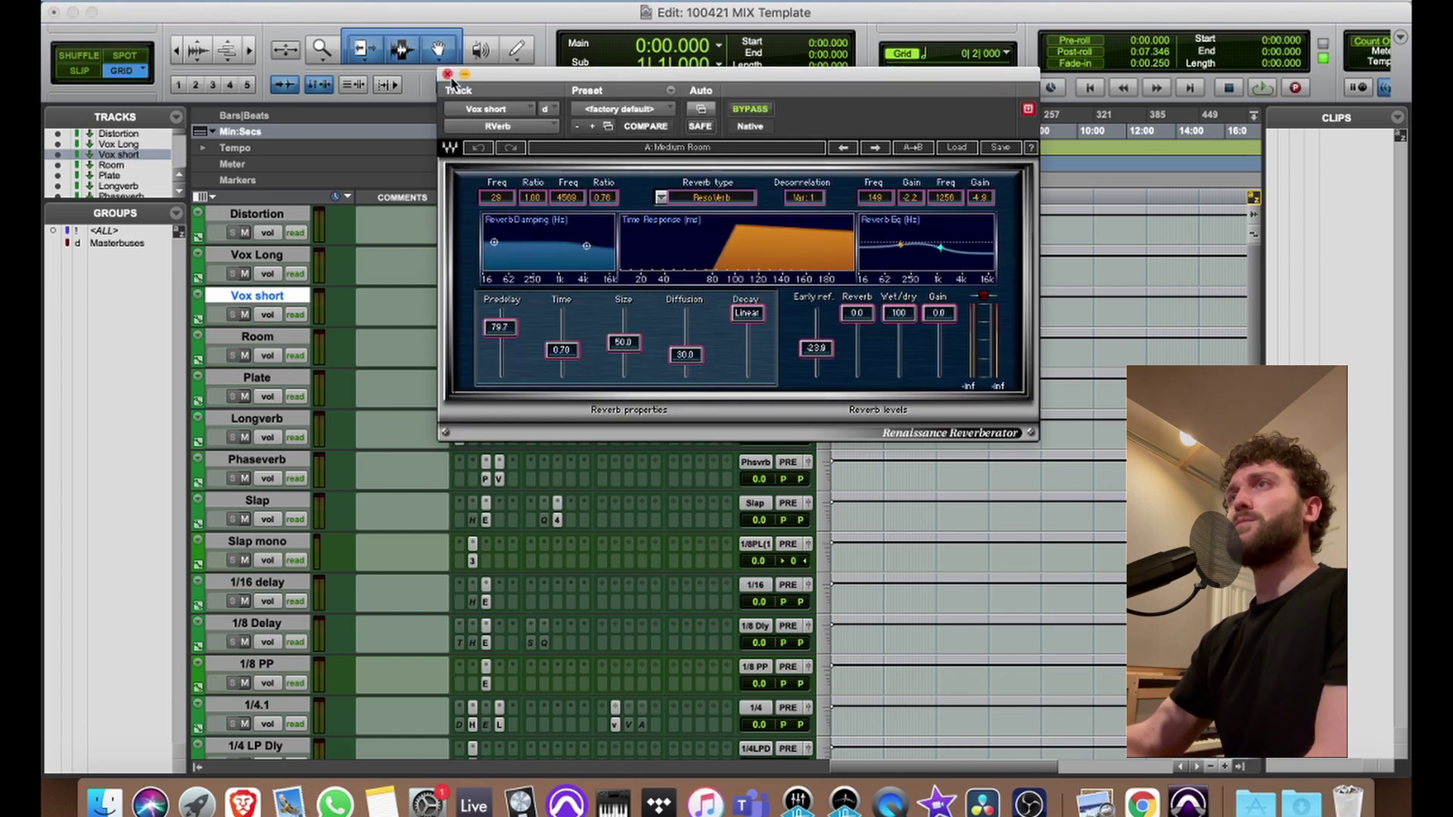
click(448, 74)
- Select the Room return and view its UAD Capitol Chambers reverb, closing the window when done
click(264, 339)
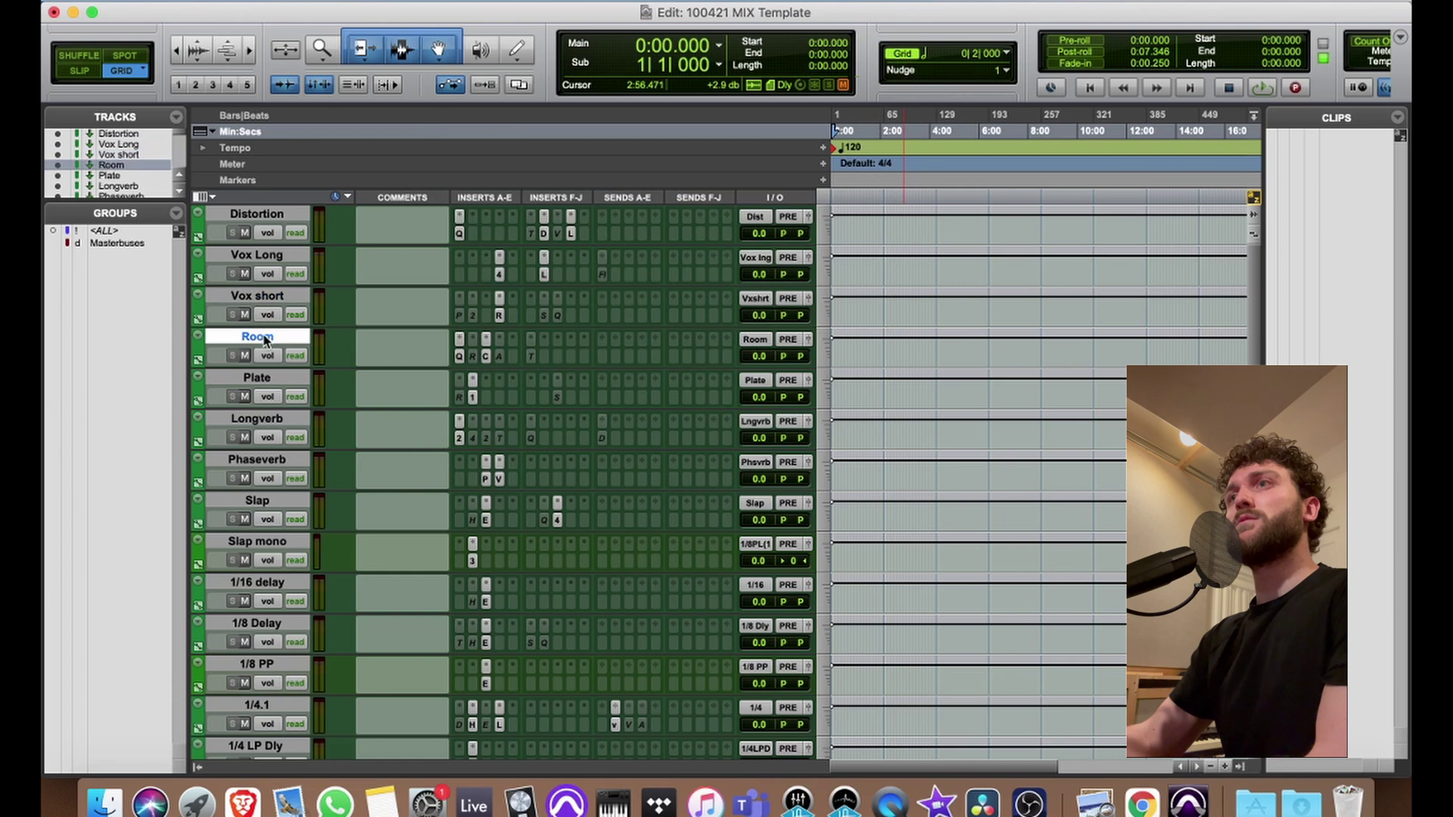
click(490, 354)
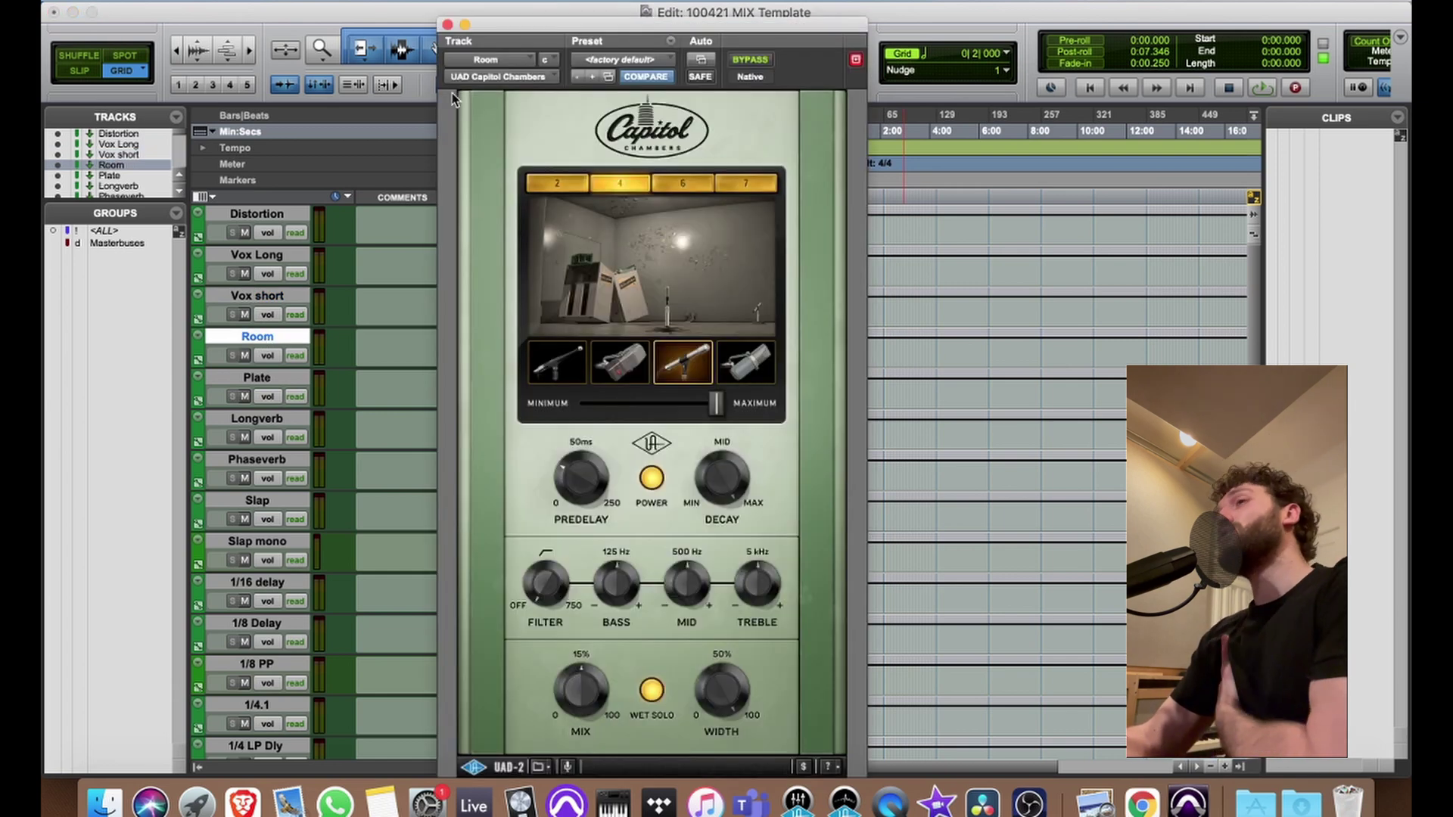
click(448, 25)
- Select the Plate return and view its UAD EMT 140 plate reverb, closing the window when done
click(257, 378)
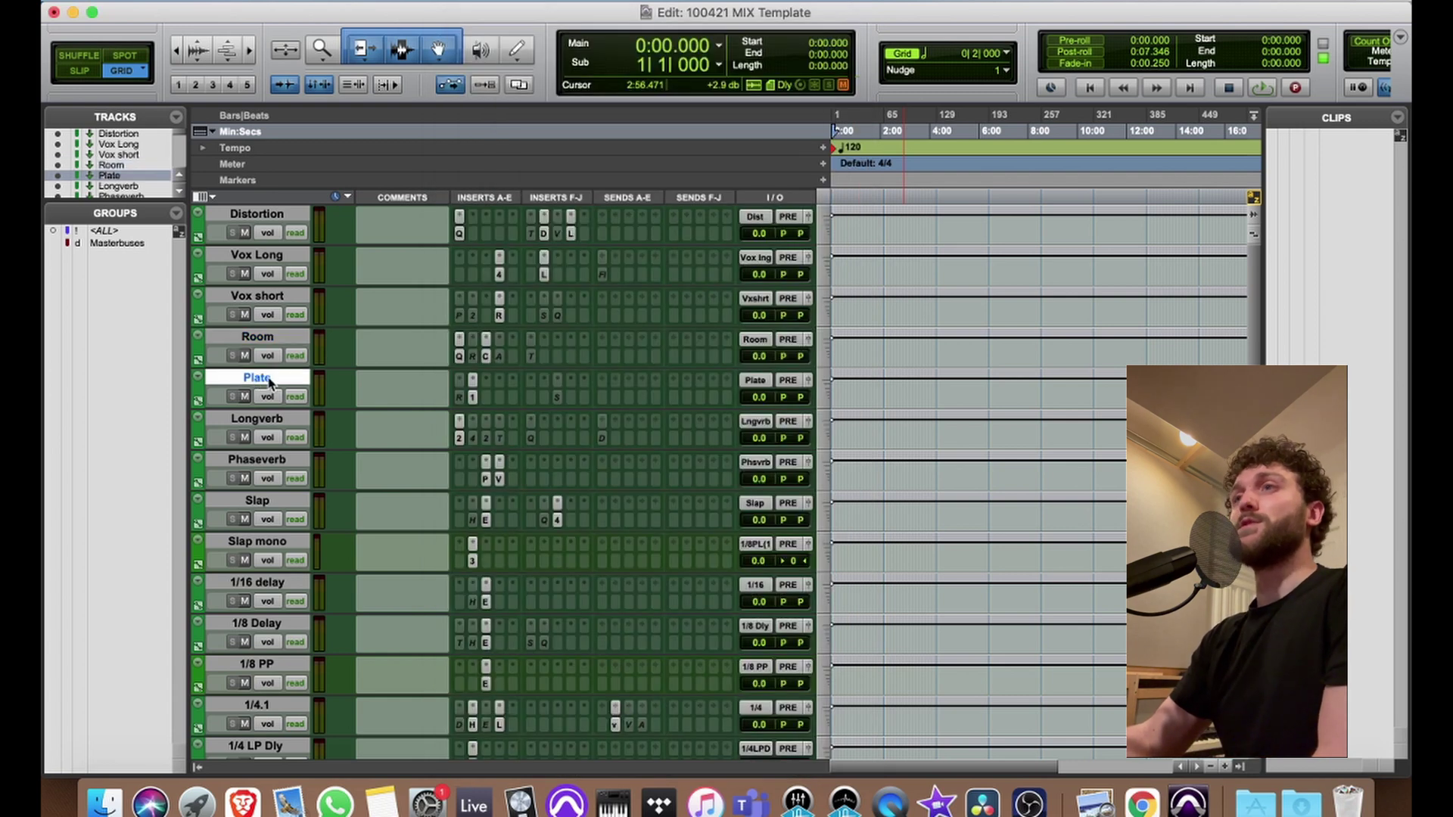
click(474, 397)
click(474, 397)
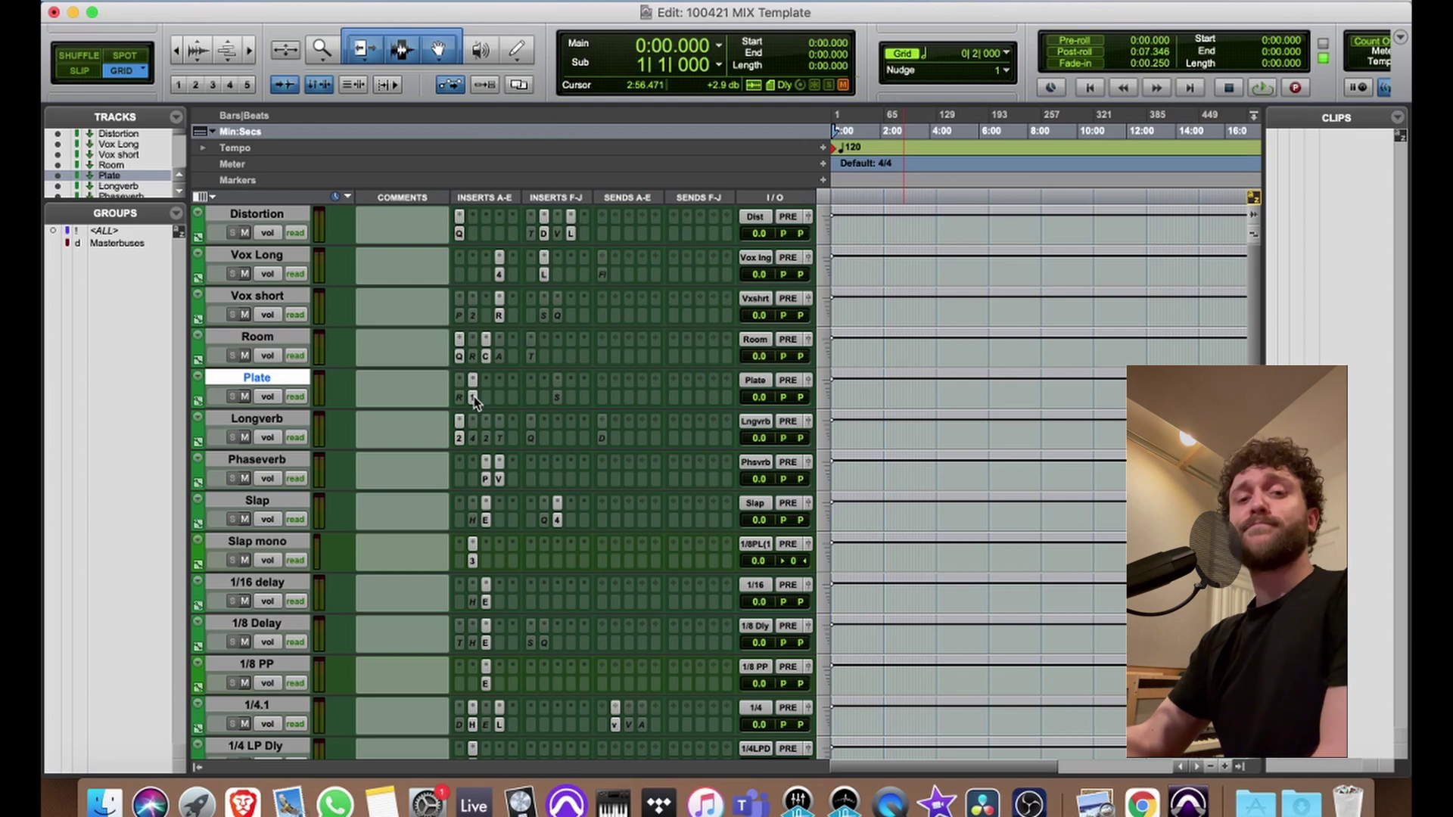
click(474, 397)
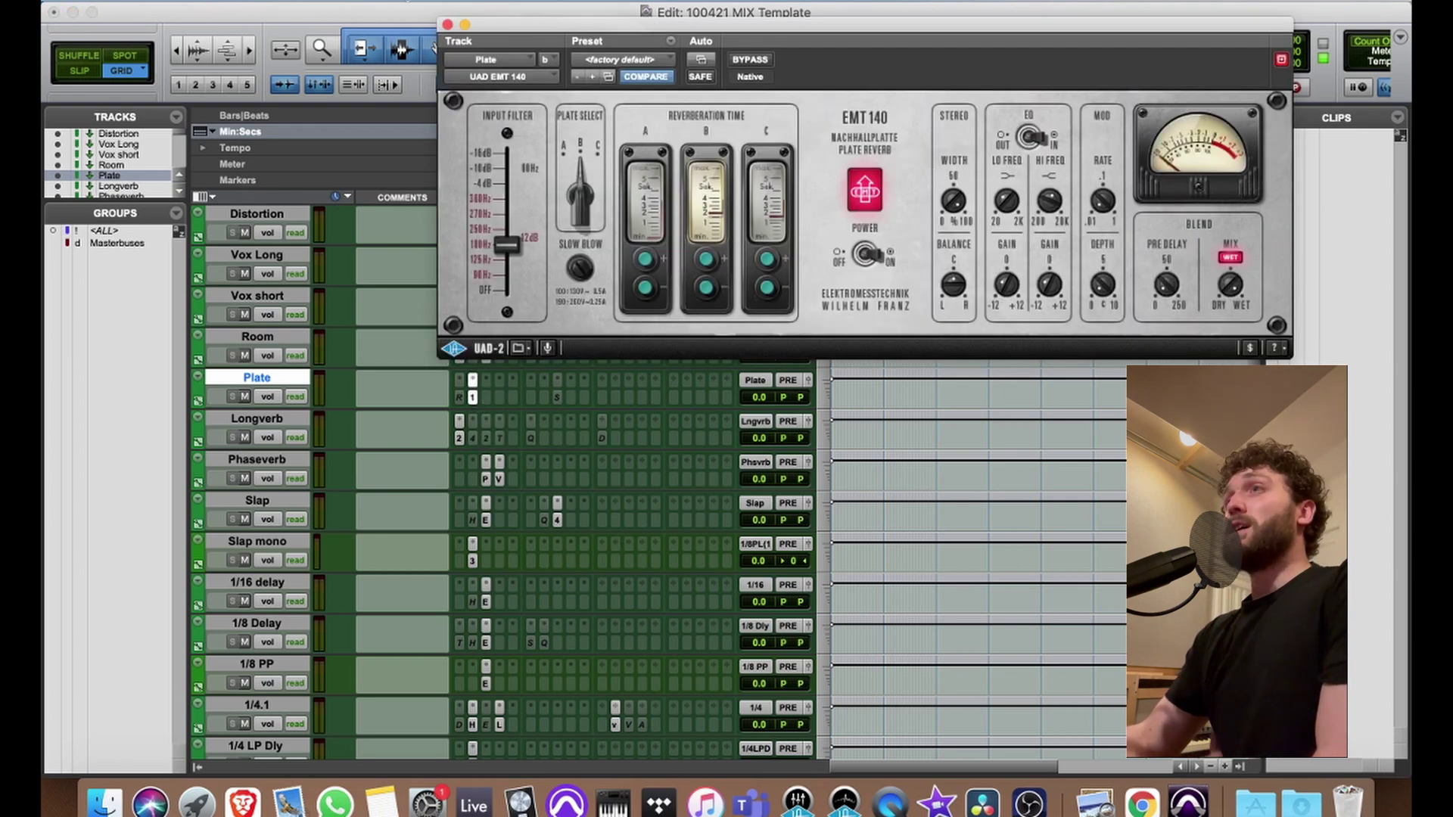
click(448, 27)
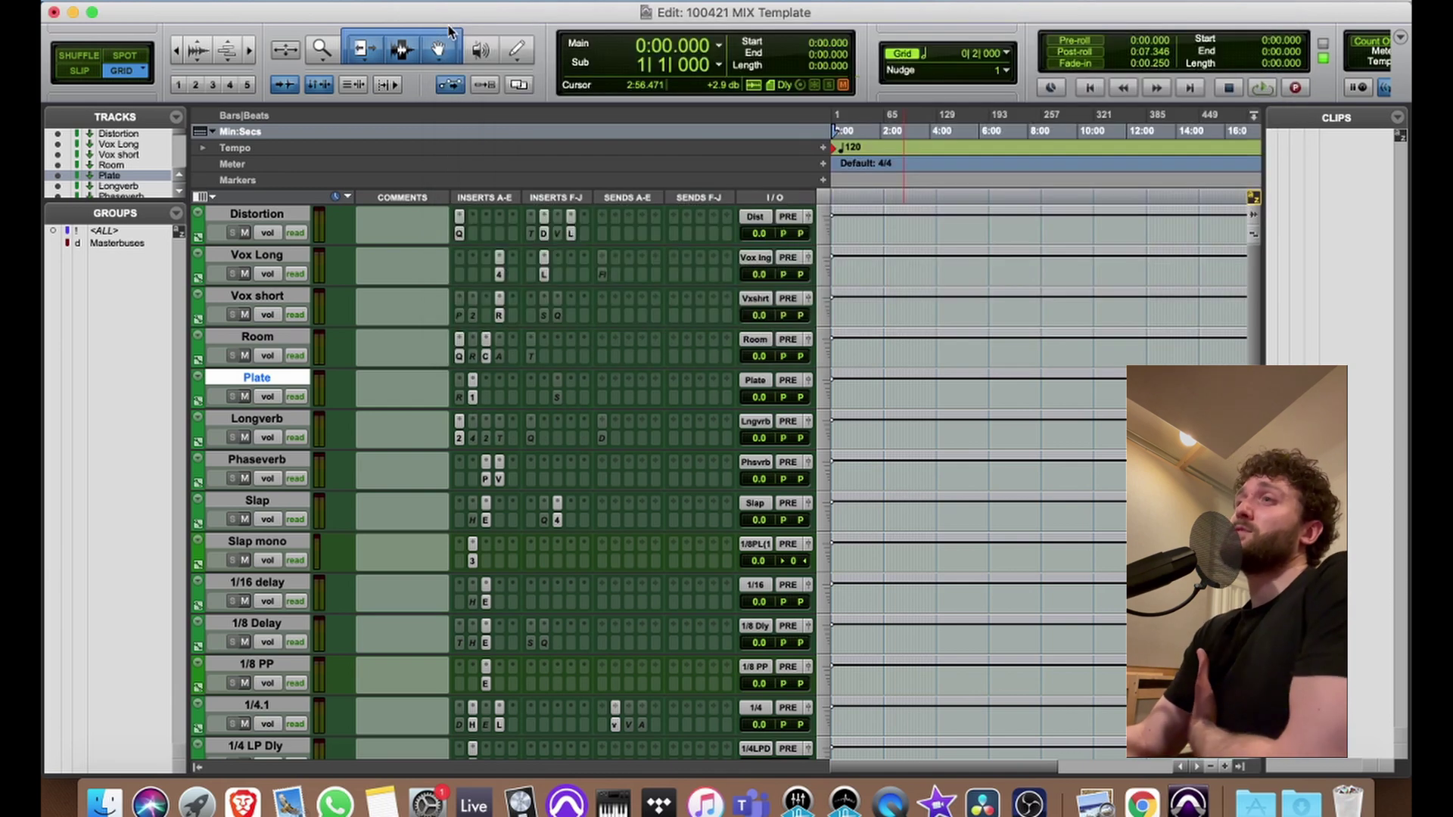
- View the UAD EMT 250 insert on the Longverb return, close it, and select the Longverb track
click(459, 439)
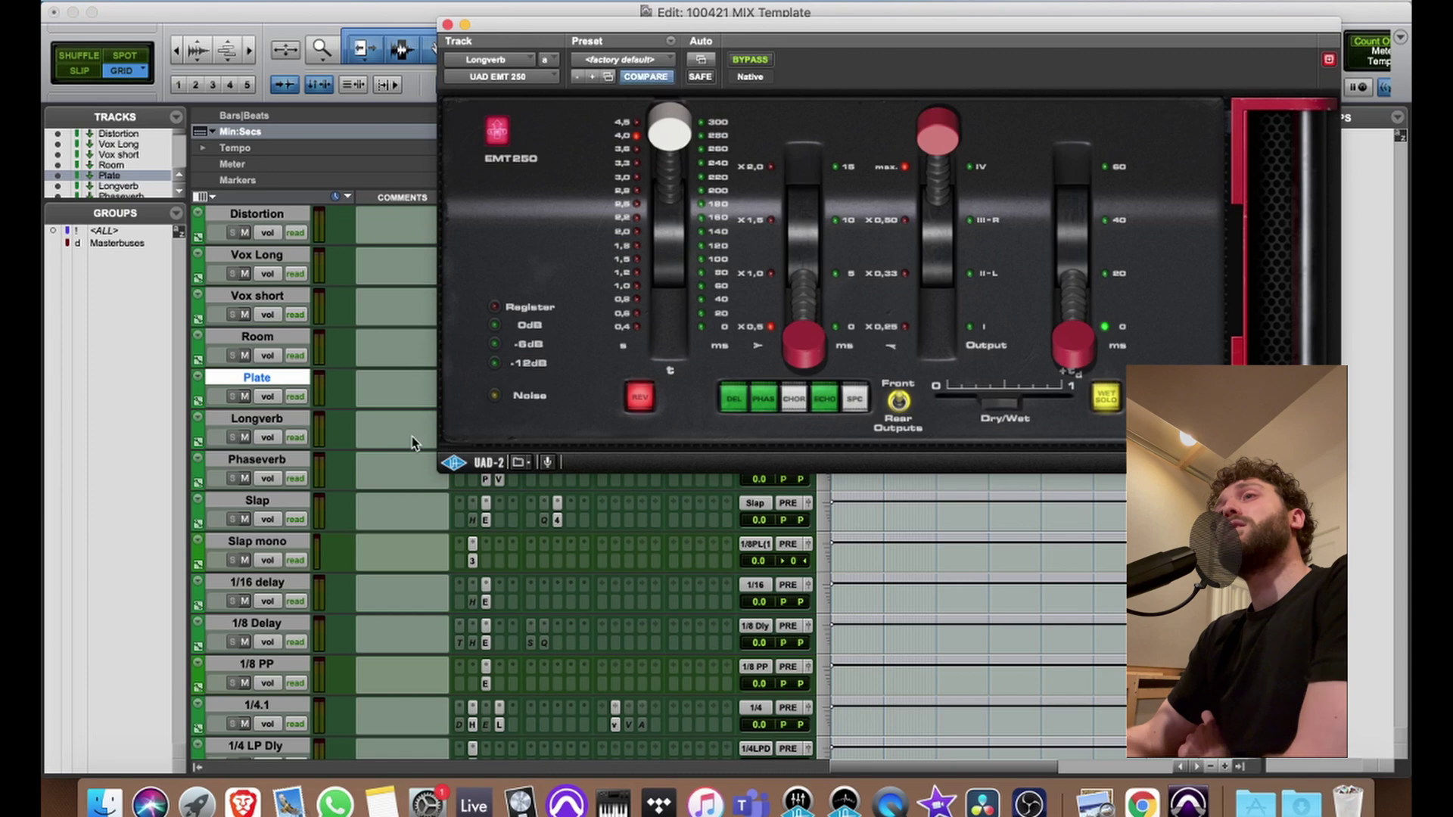
click(448, 26)
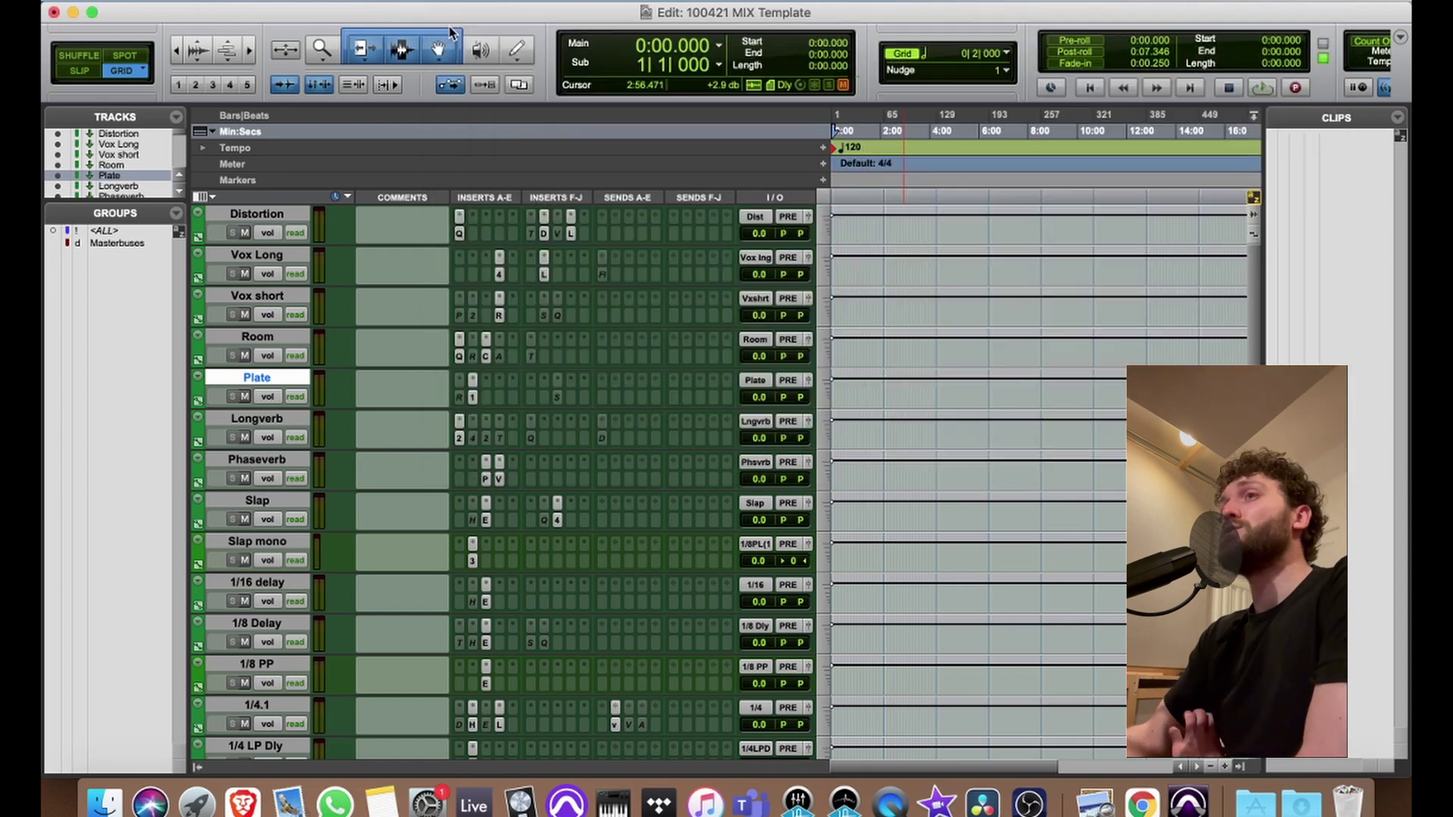
click(264, 421)
- Select the Phaseverb return and view its PhaseMistress insert and the insert V beside it, closing each window
click(275, 462)
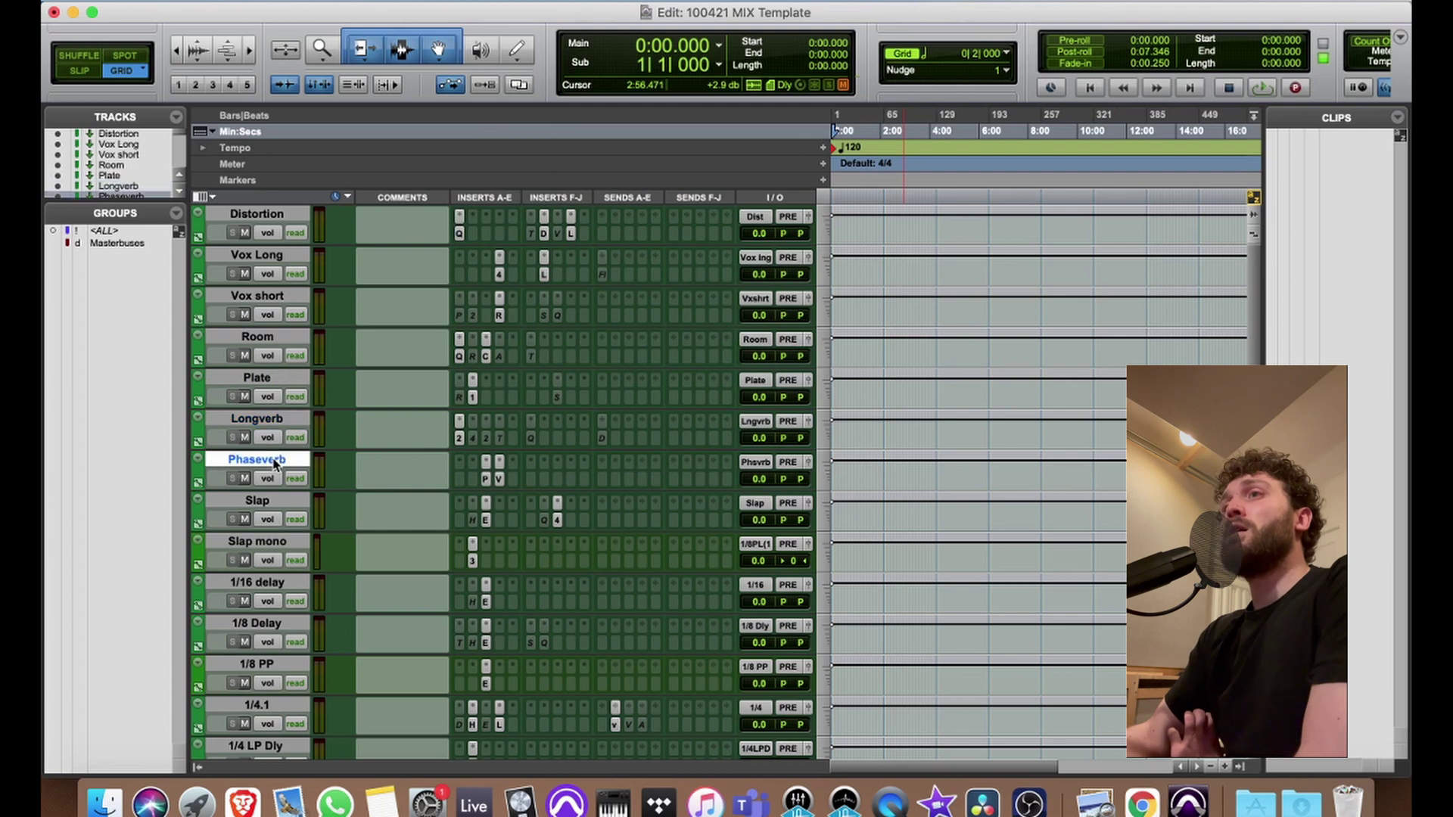
click(486, 480)
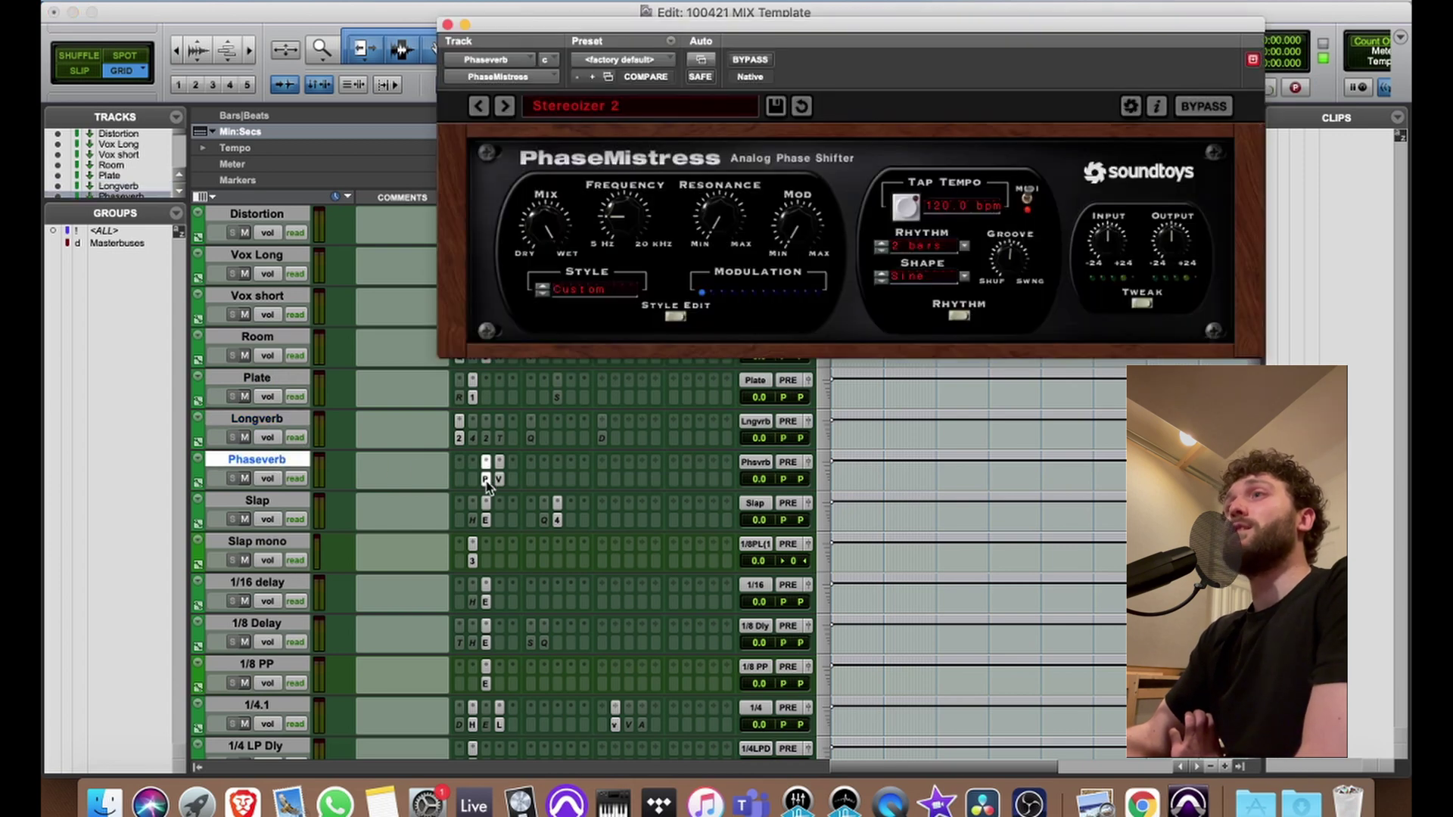
click(486, 479)
click(498, 479)
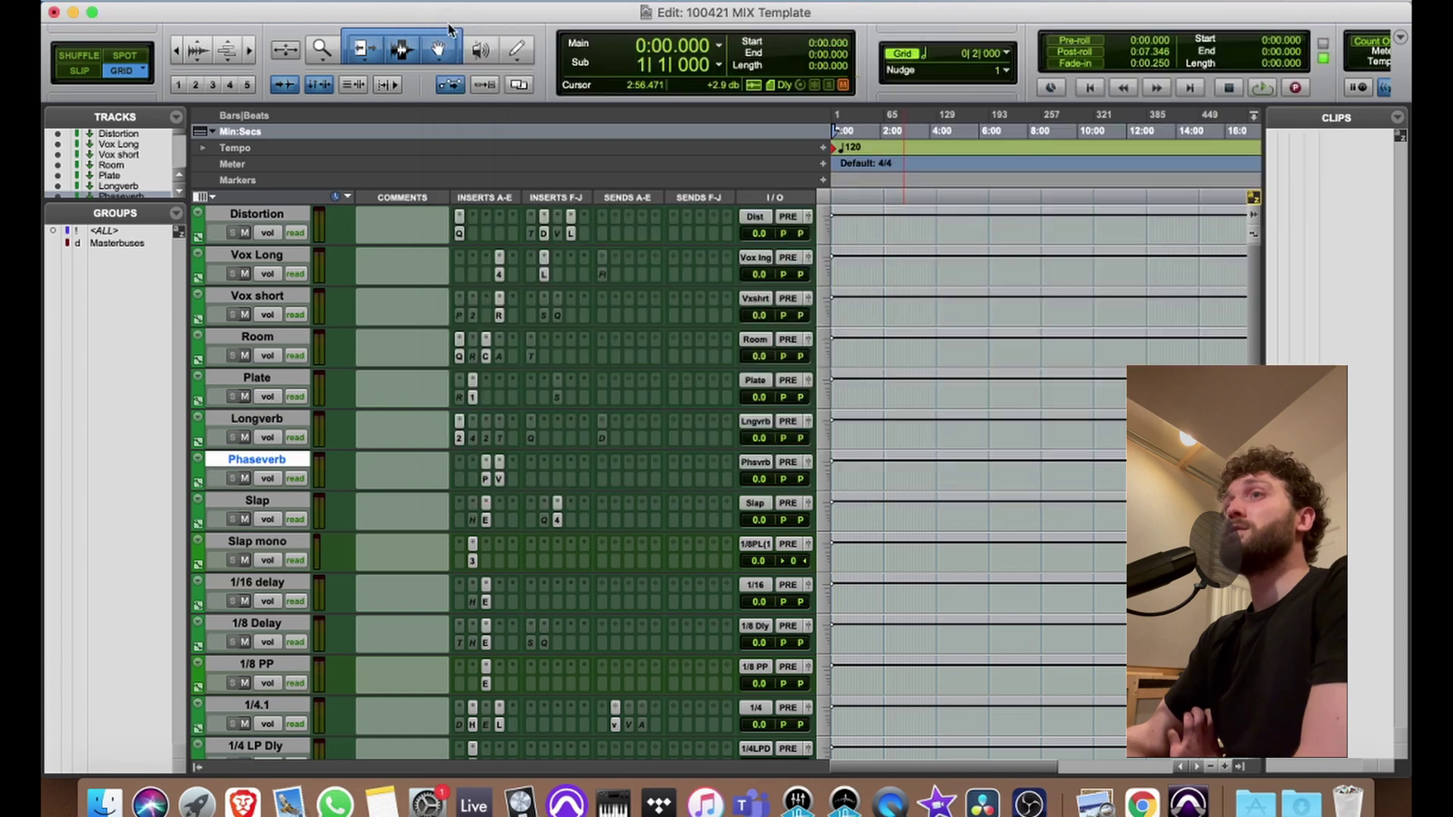
click(447, 25)
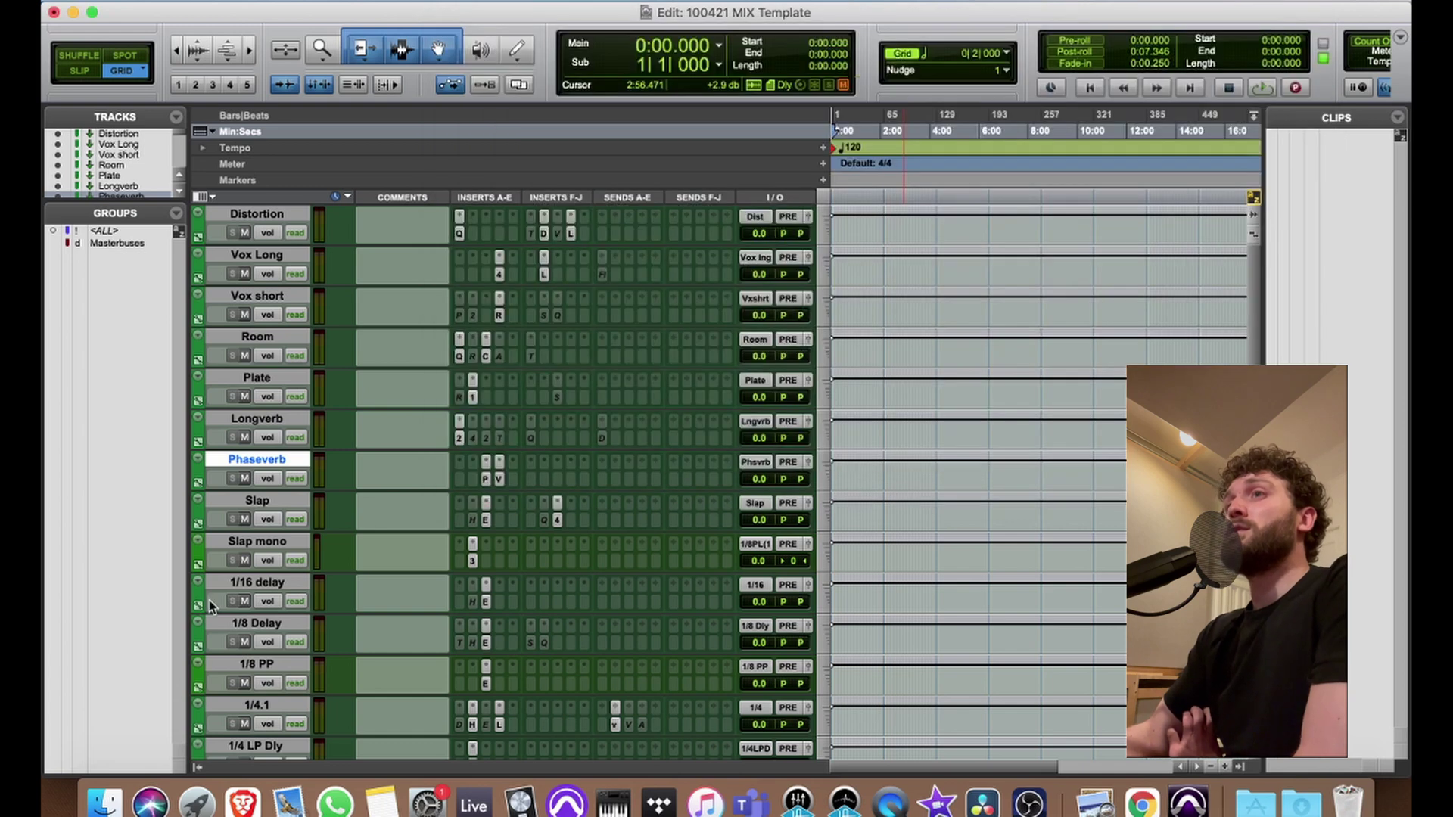
- Select the Slap return and inspect the dual echo settings of its EchoBoy insert, closing the window when done
click(265, 502)
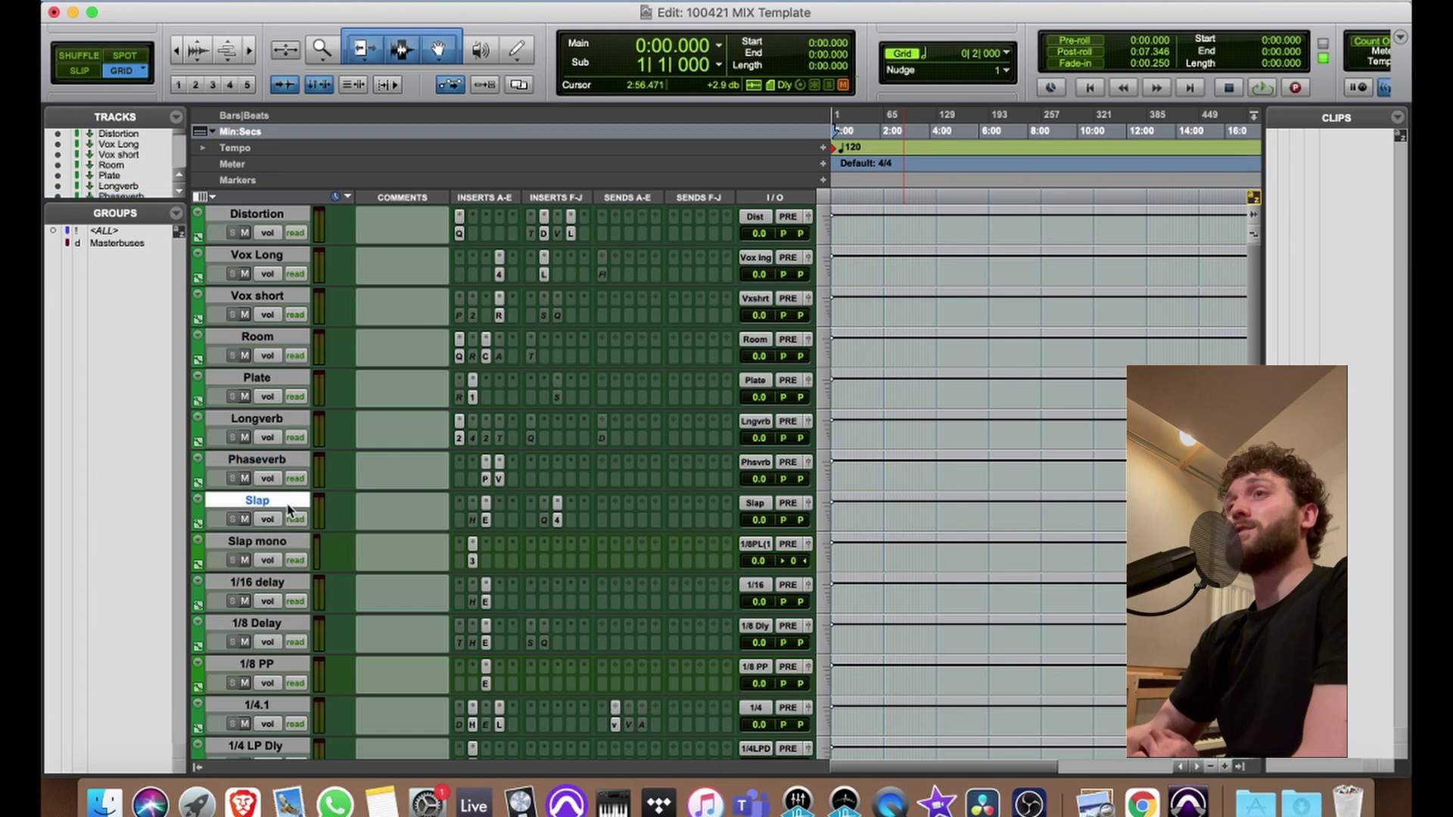
click(486, 521)
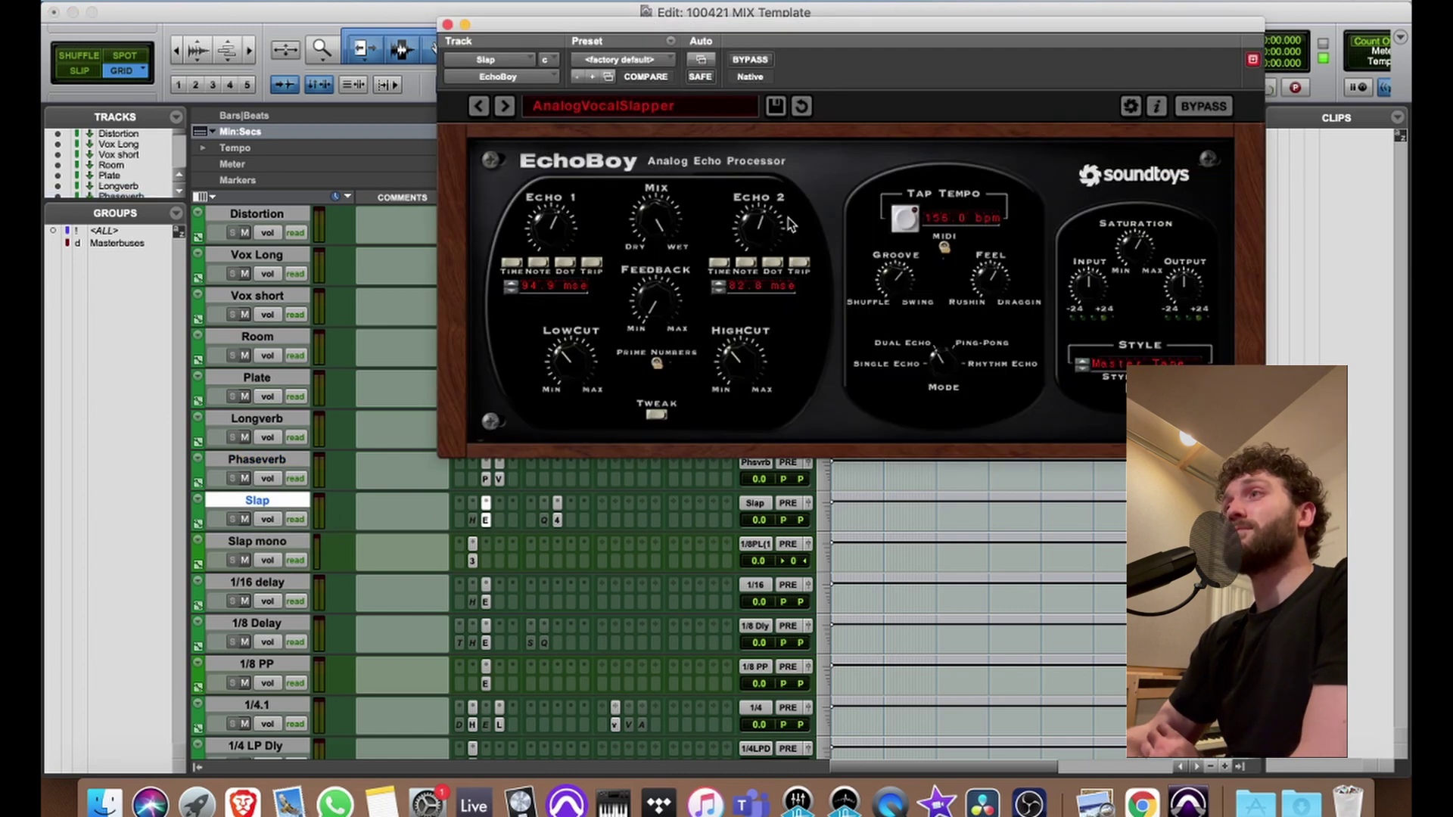
drag(802, 28, 743, 60)
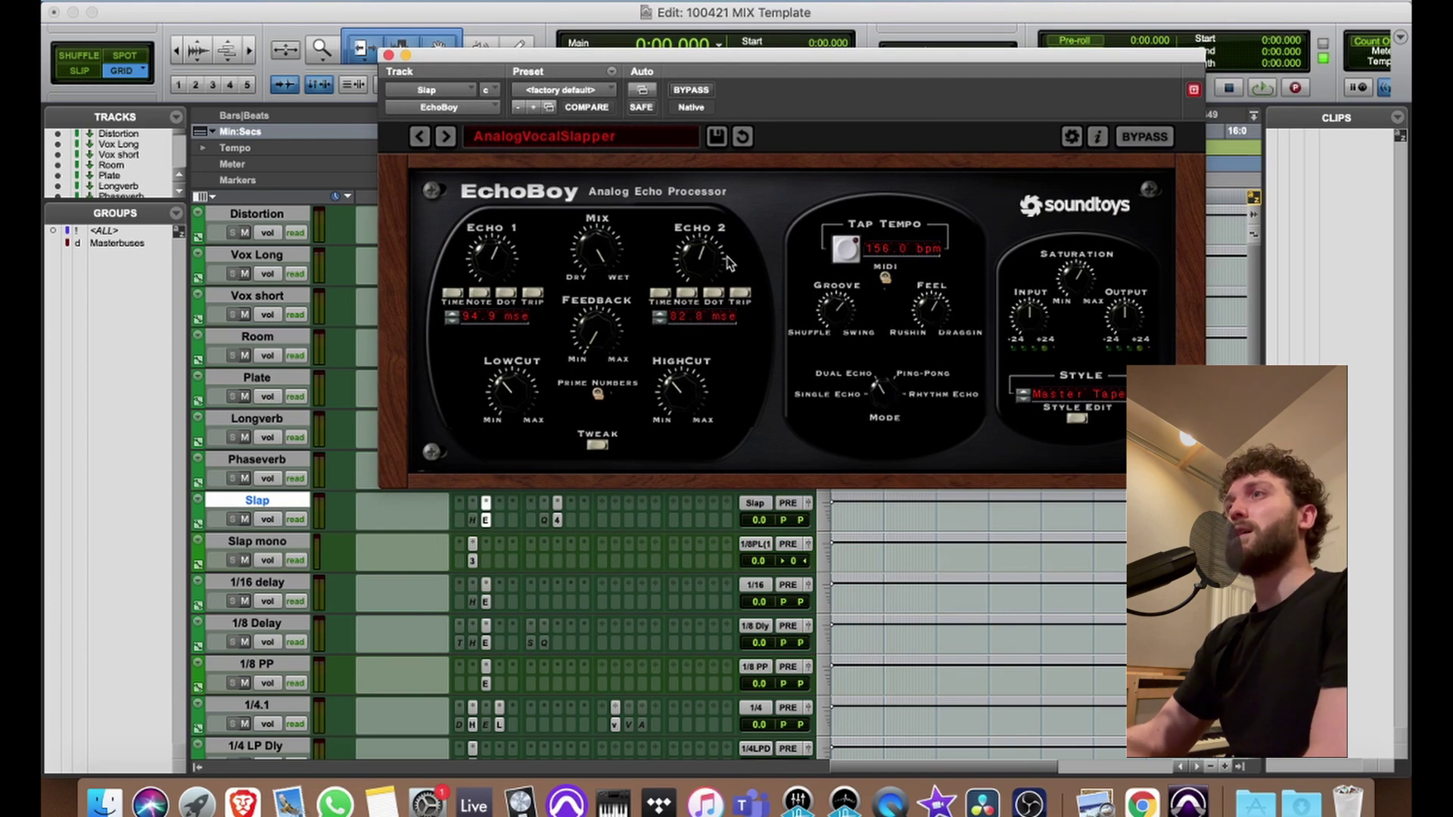
click(388, 55)
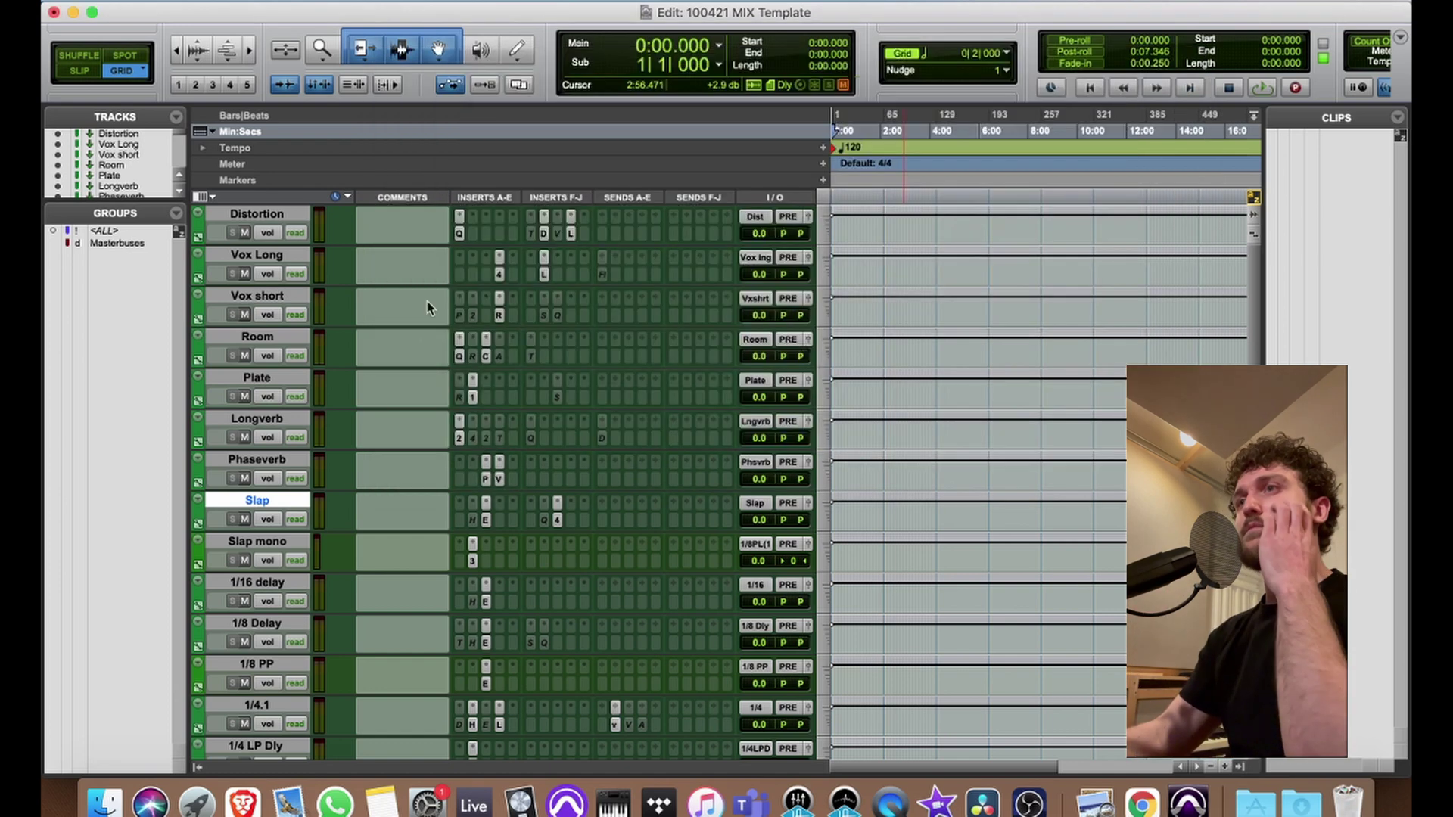
- Select the Slap mono return and inspect its Mod Delay III settings, closing the window when done
click(270, 545)
click(473, 562)
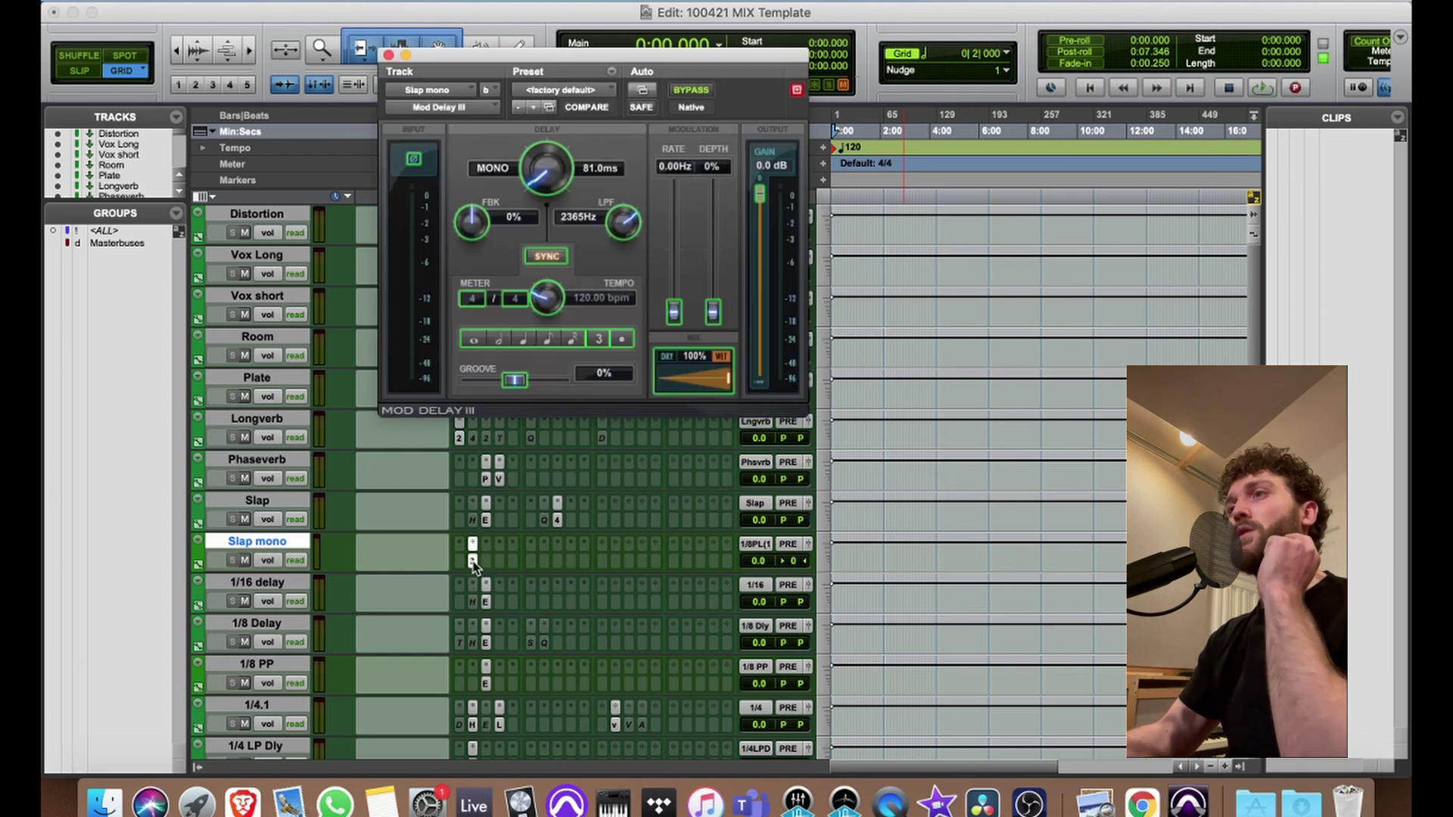
click(388, 55)
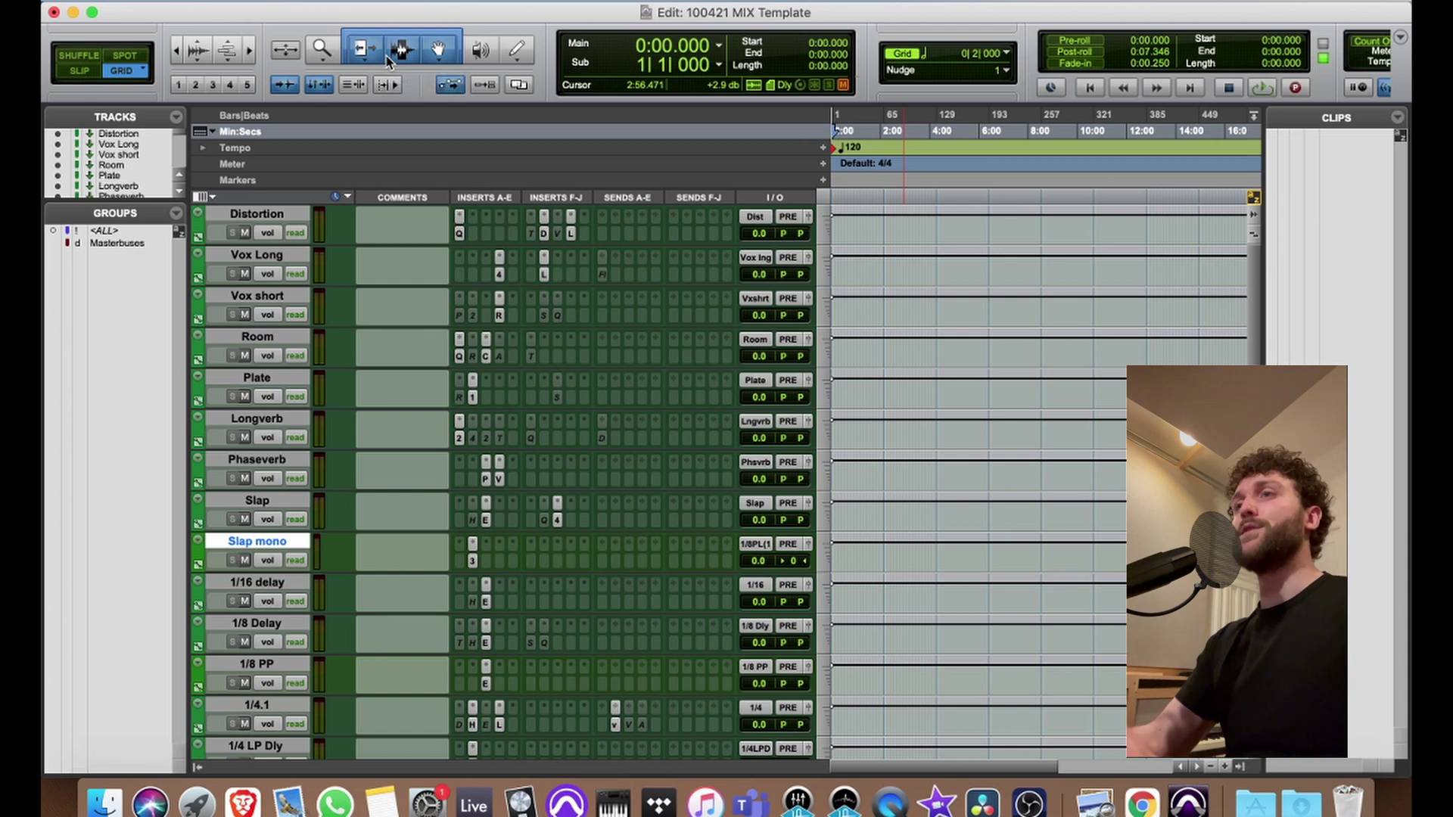
- Select the 1/16 delay return and inspect the tape echo settings of its EchoBoy insert, closing the window when done
click(272, 584)
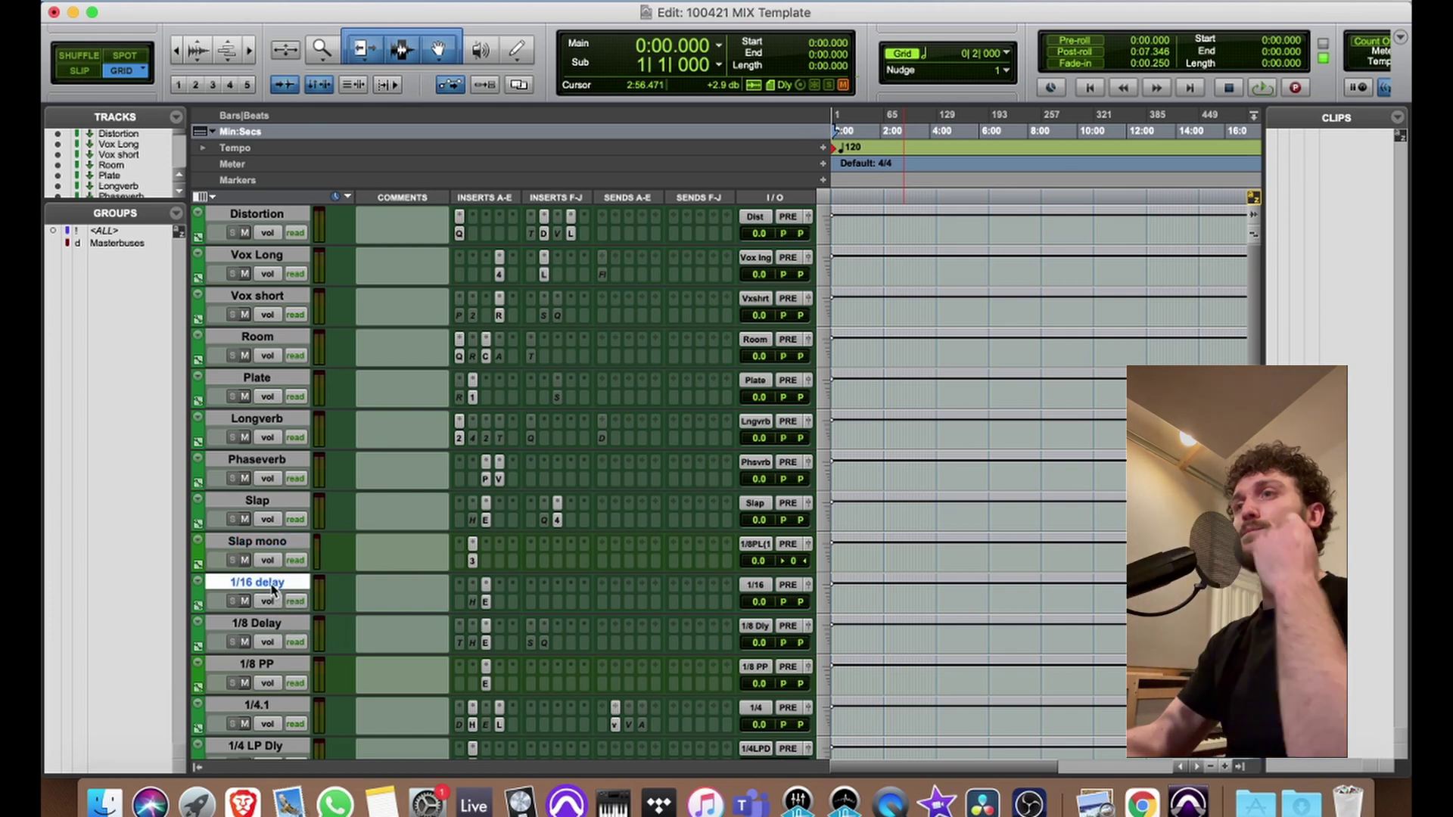
click(485, 602)
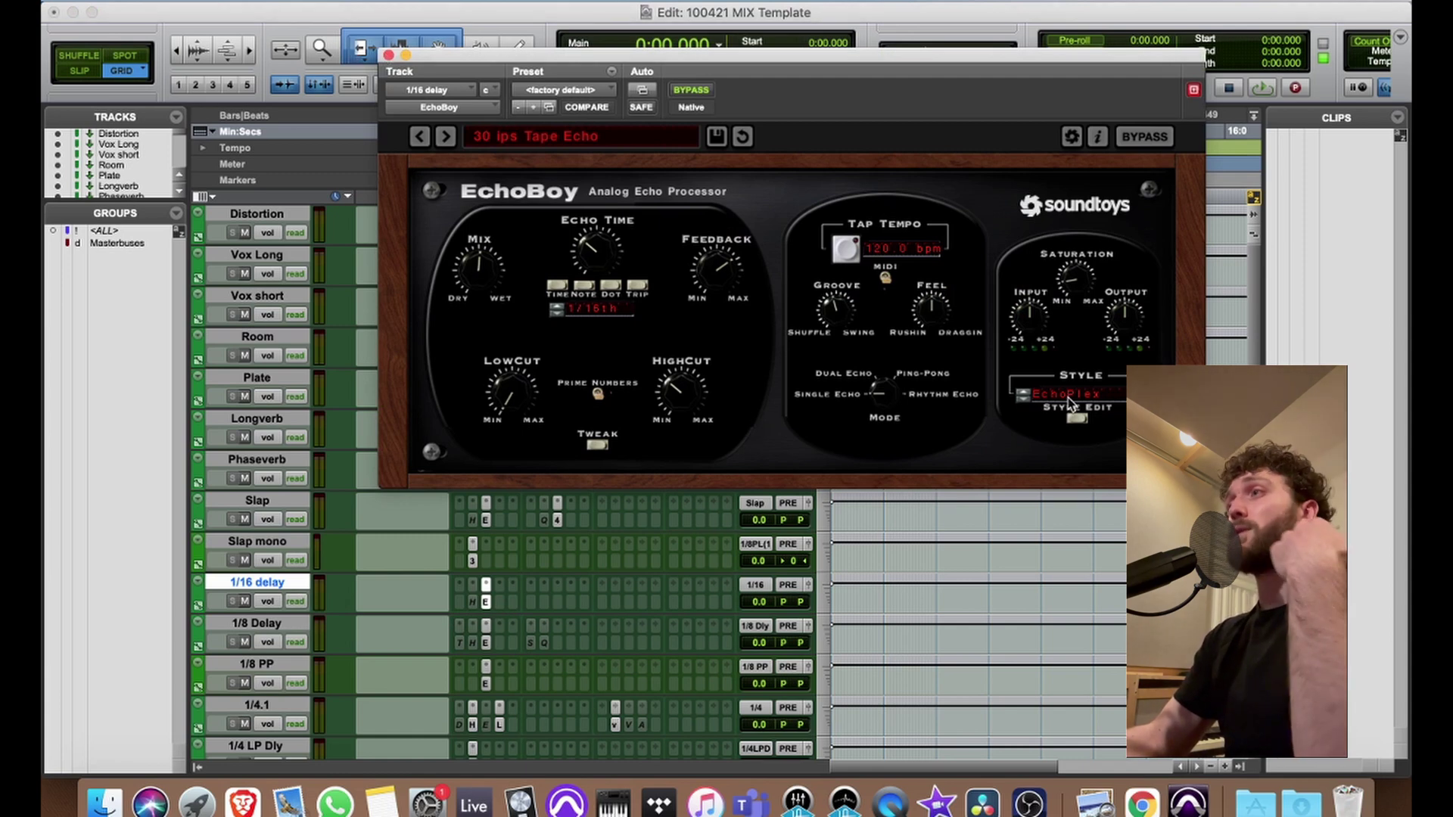
click(388, 55)
- Select the 1/8 Delay return and view its EchoBoy insert, closing the window when done
scroll(525, 580, down, 2)
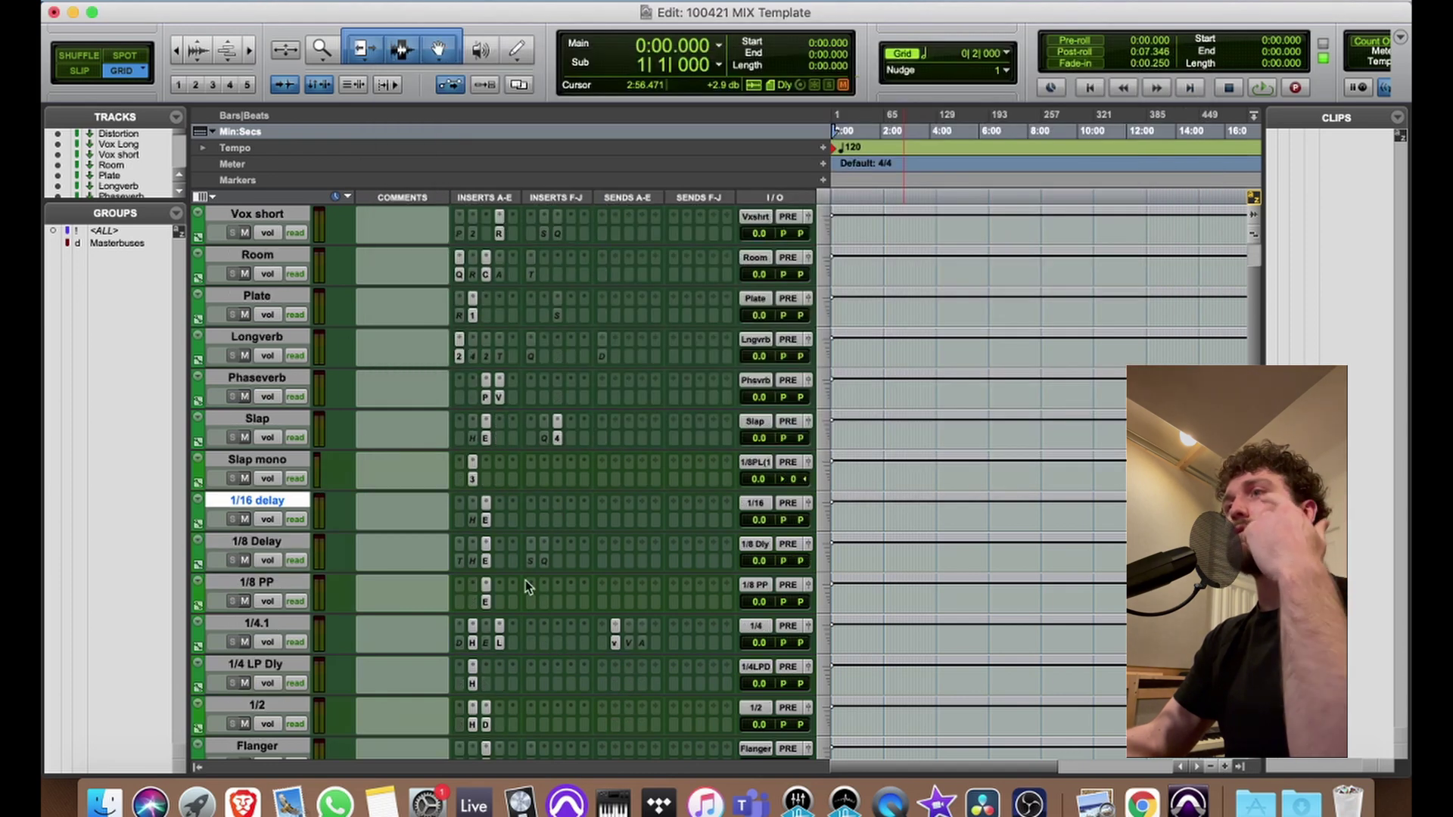
click(258, 542)
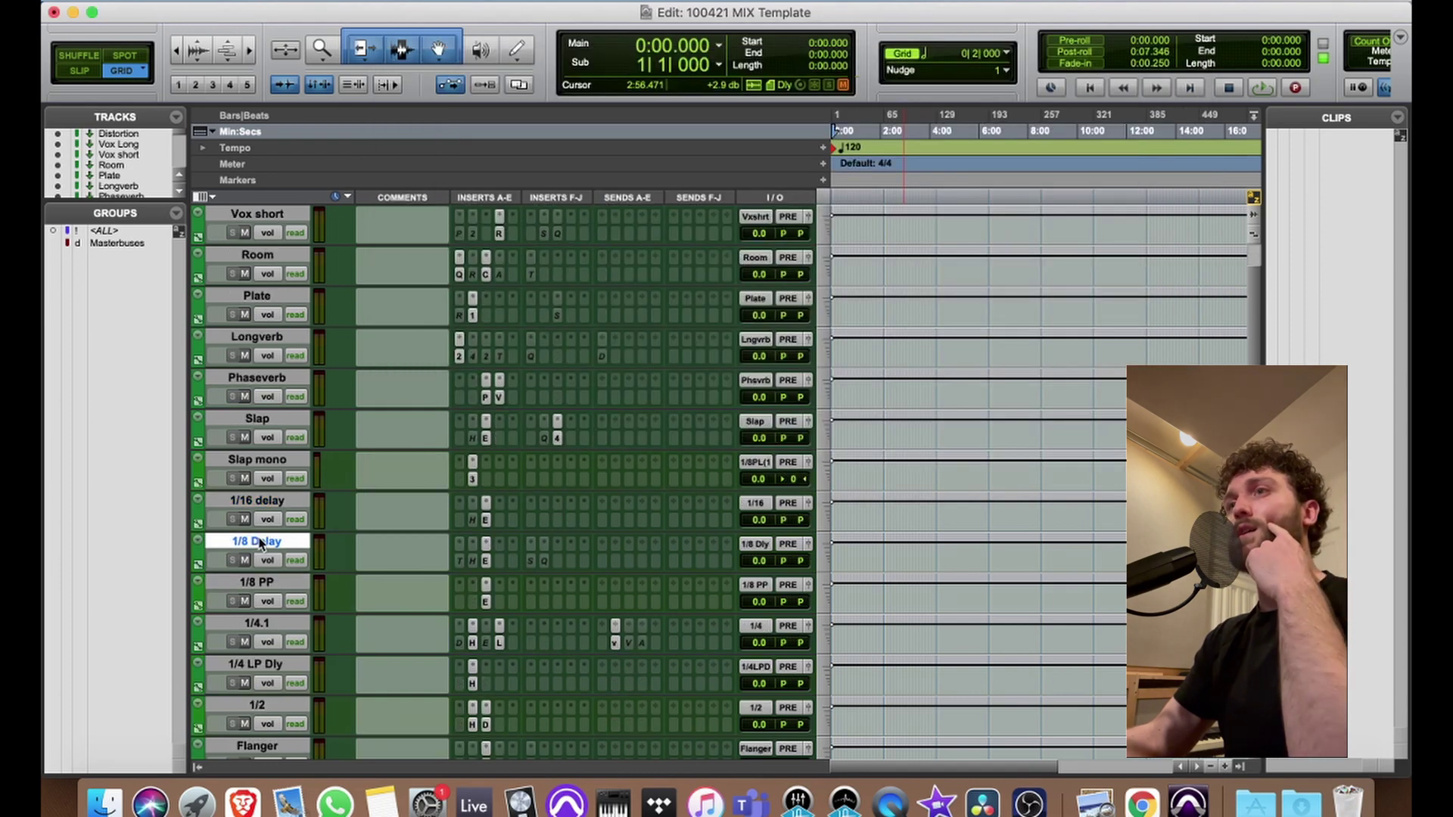
click(486, 561)
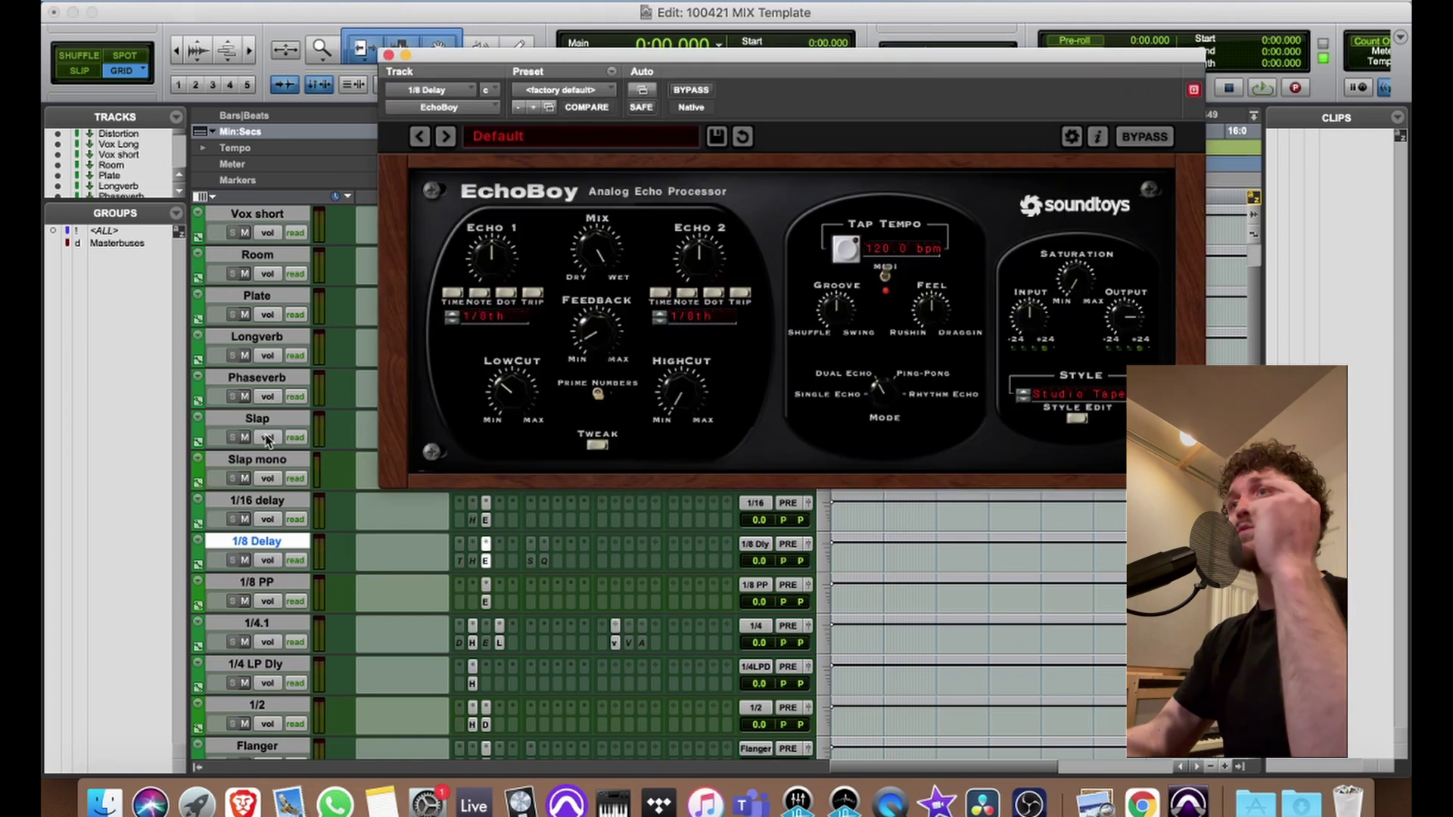
click(389, 56)
- Select the 1/8 PP return and inspect the ping-pong echo settings of its EchoBoy insert, closing the window when done
click(289, 595)
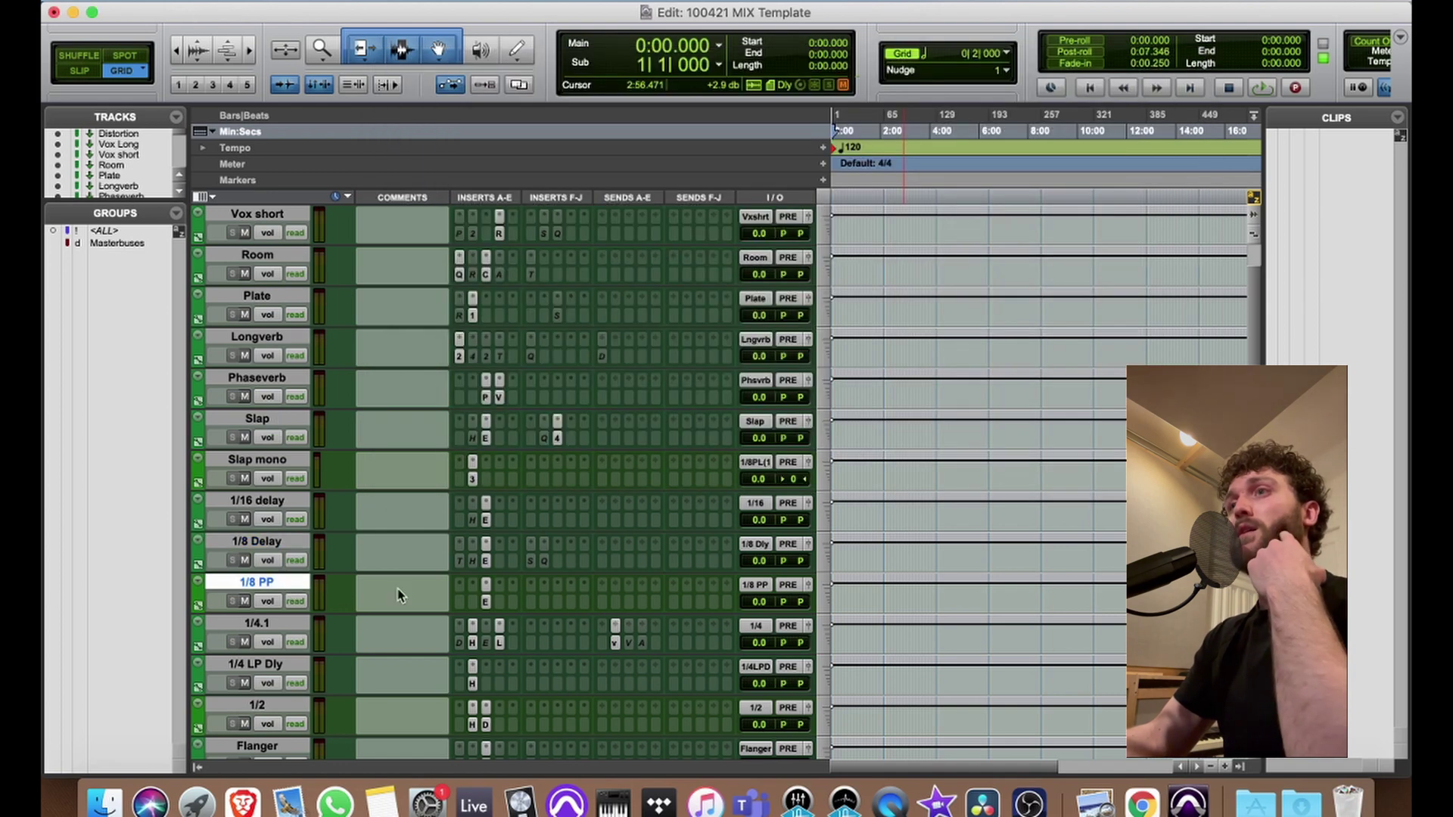
click(485, 601)
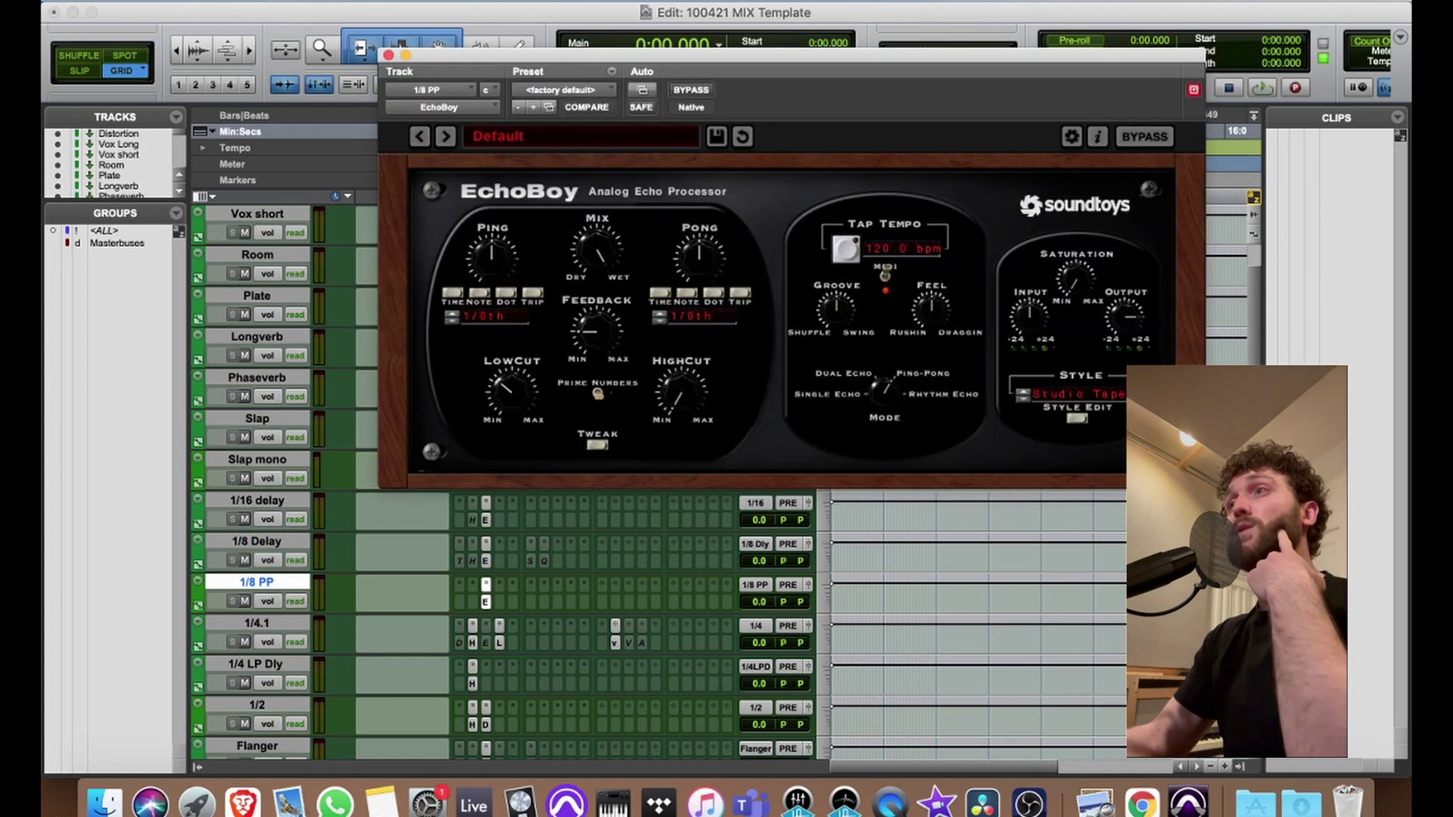
click(389, 55)
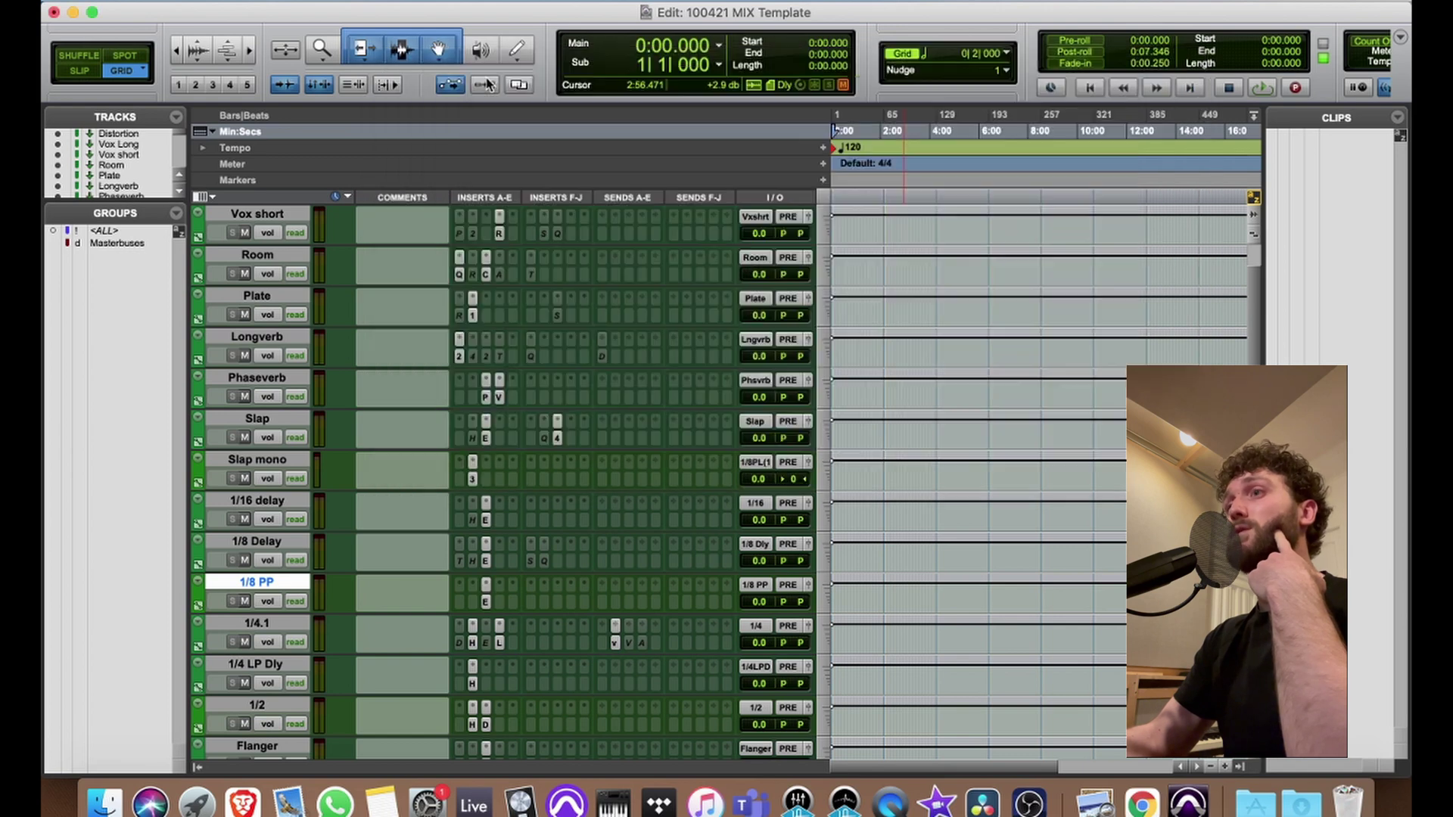
- Select the 1/4.1 return, move on to 1/4 LP Dly and inspect the filter settings of its H-Delay insert, closing the window when done
scroll(274, 540, down, 2)
click(275, 539)
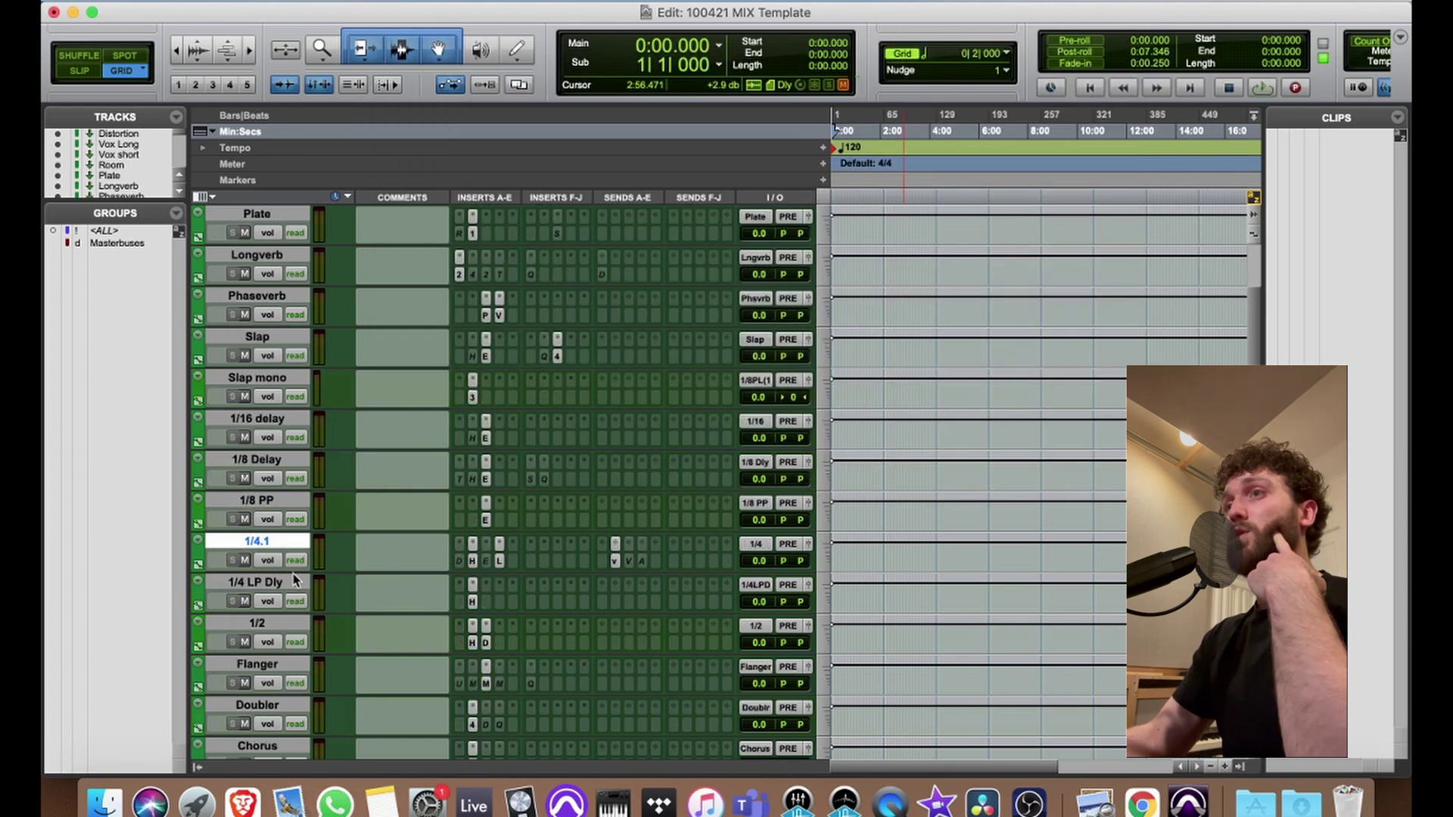
scroll(276, 541, down, 2)
click(258, 501)
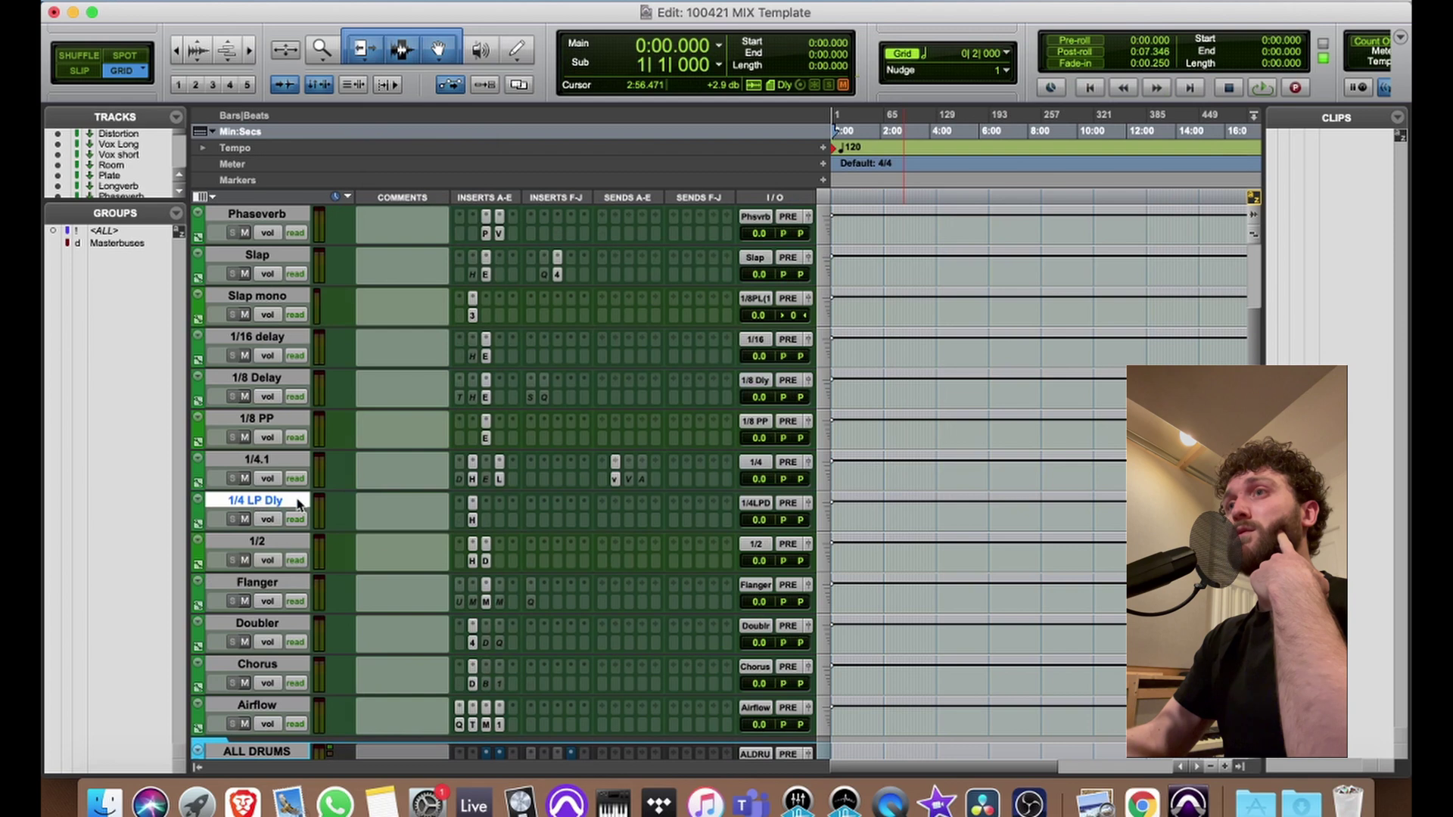
click(472, 520)
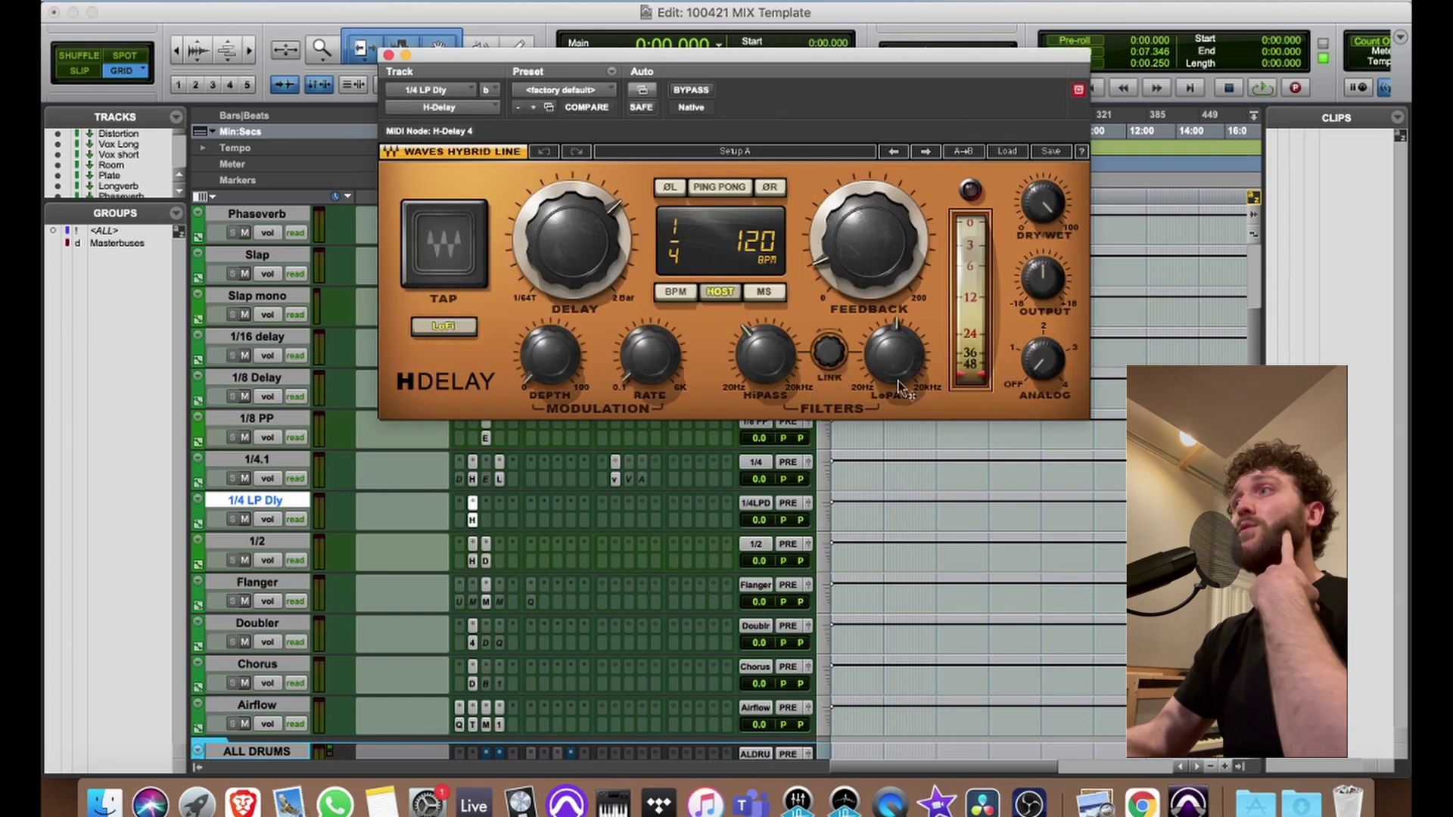
click(387, 55)
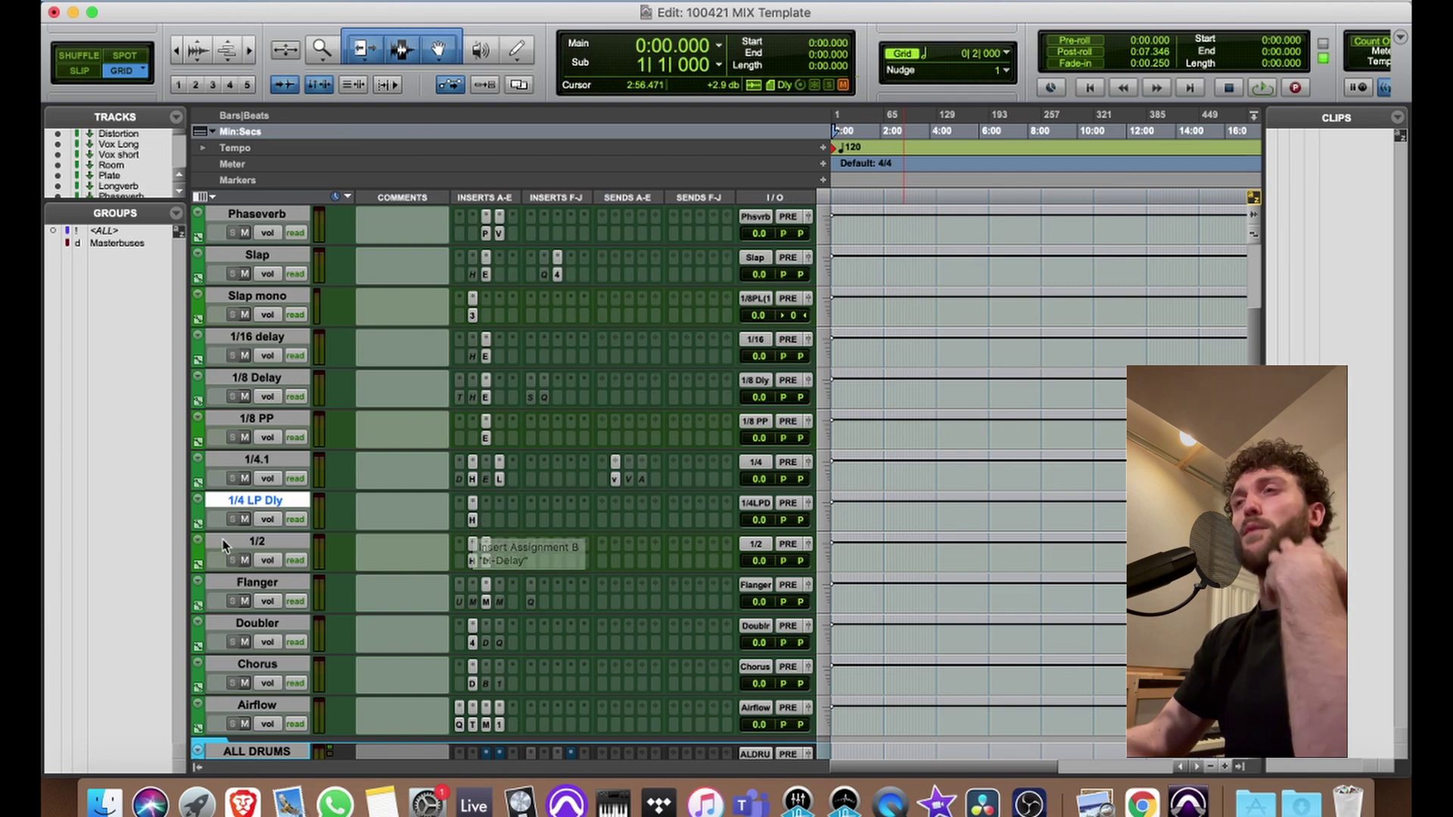
- Select the 1/2 delay return and inspect the settings of its H-Delay insert, closing the window when done
click(262, 546)
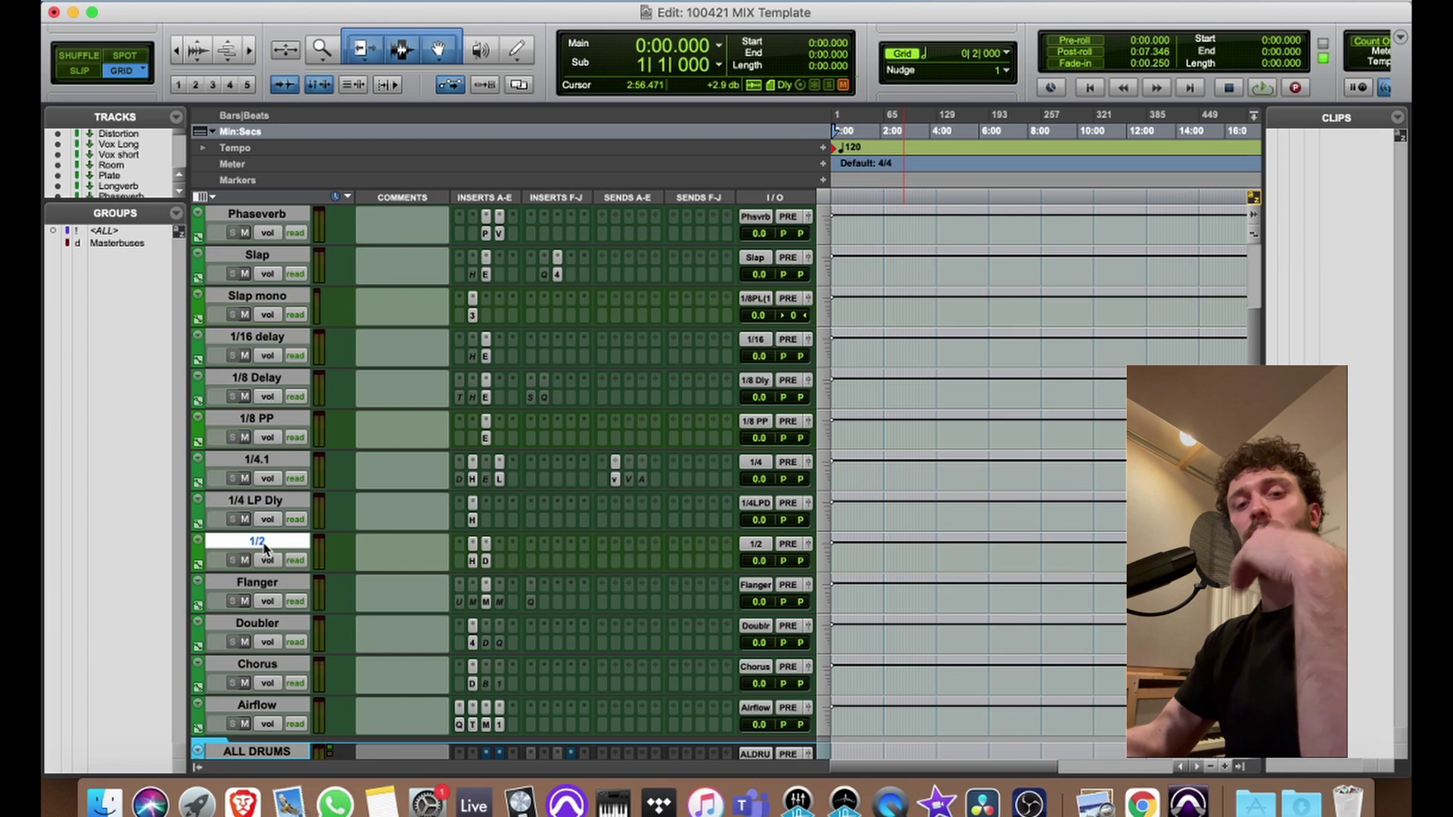
click(473, 562)
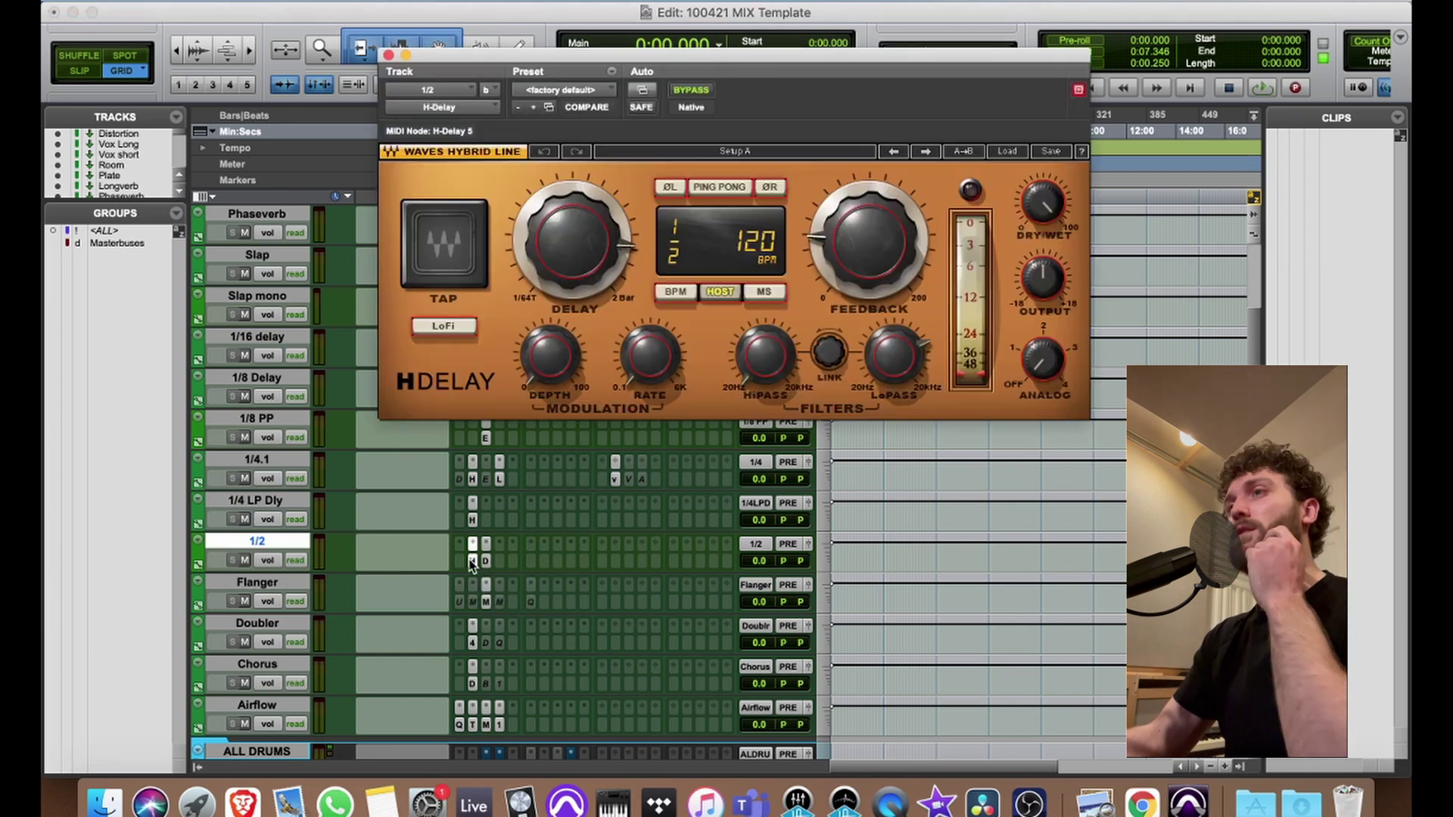
click(472, 563)
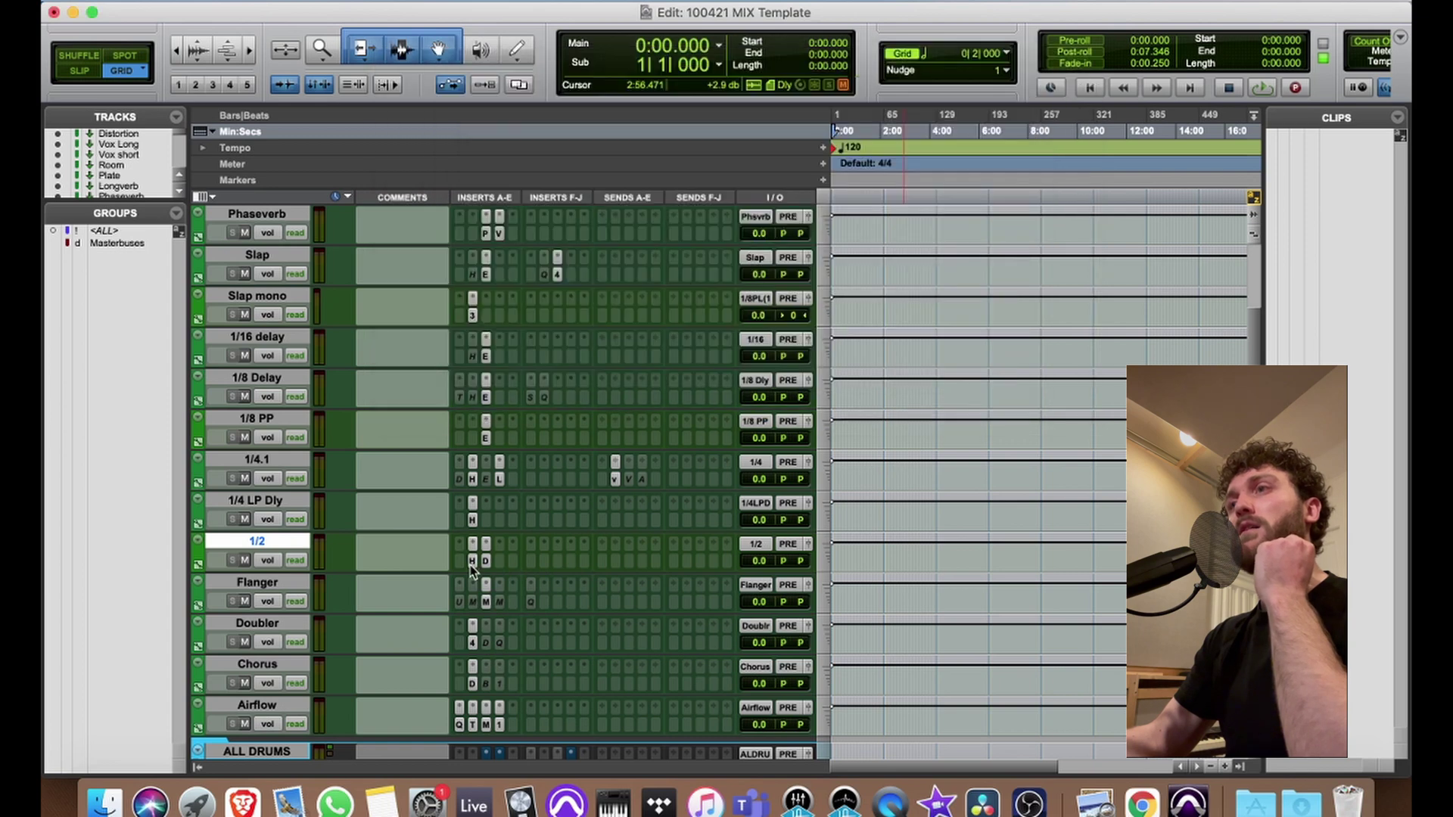
- View the D-Verb insert on the 1/2 delay return, bypass it and close its window
click(486, 560)
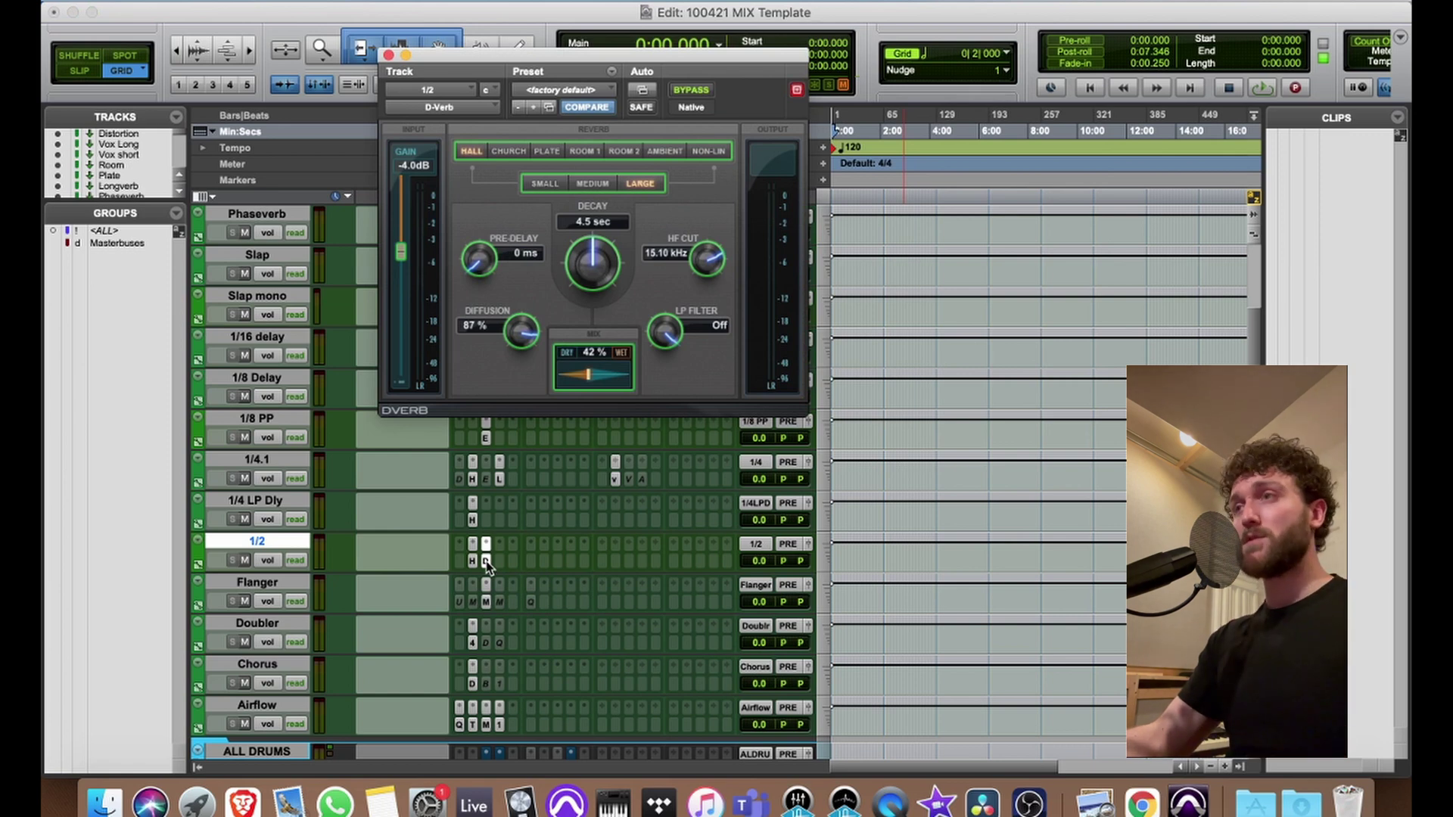
super+click(486, 561)
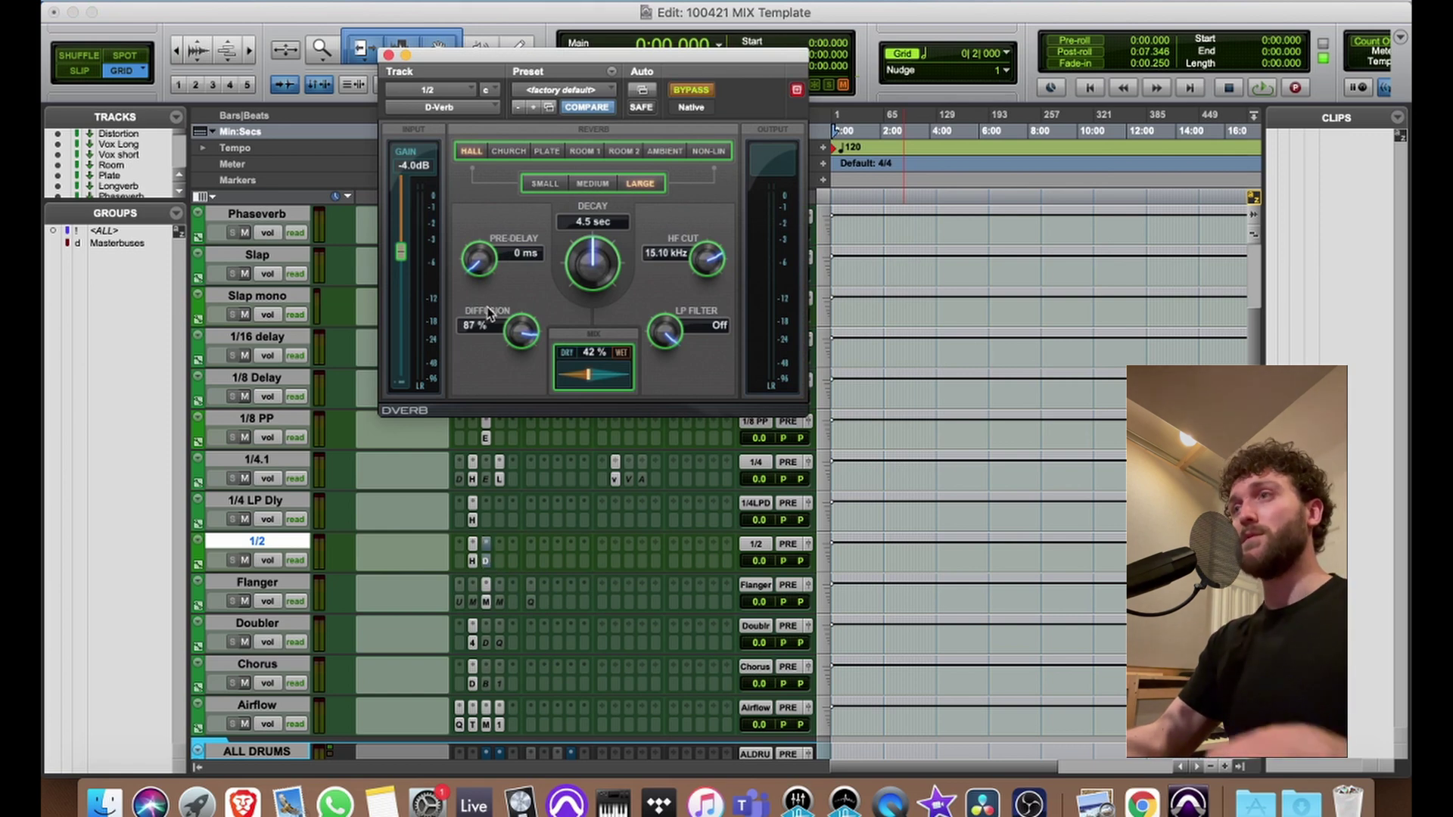
click(388, 55)
- Select the Flanger return and view its MXR Flanger/Doubler insert, closing the window when done
click(266, 582)
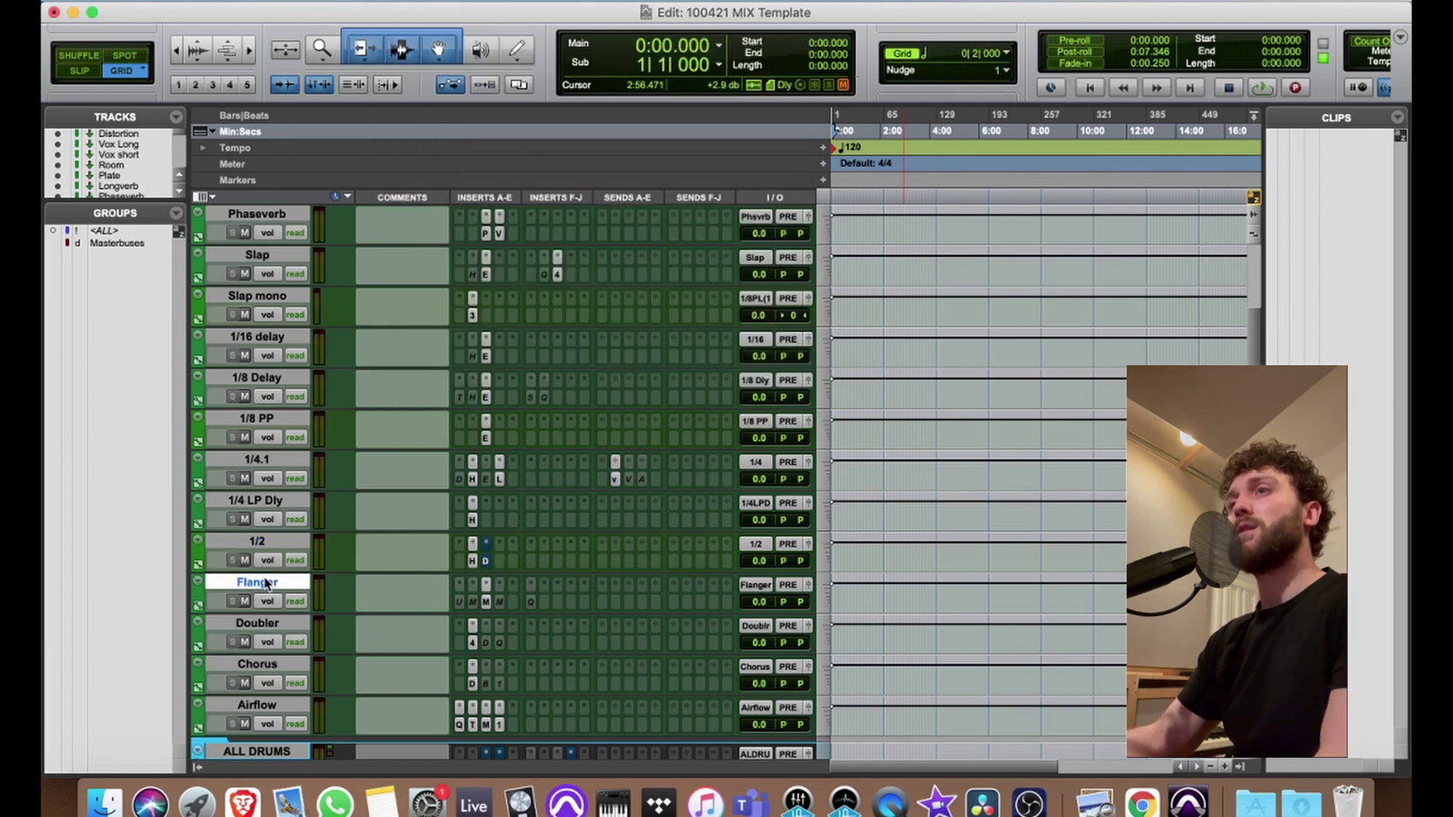
click(486, 602)
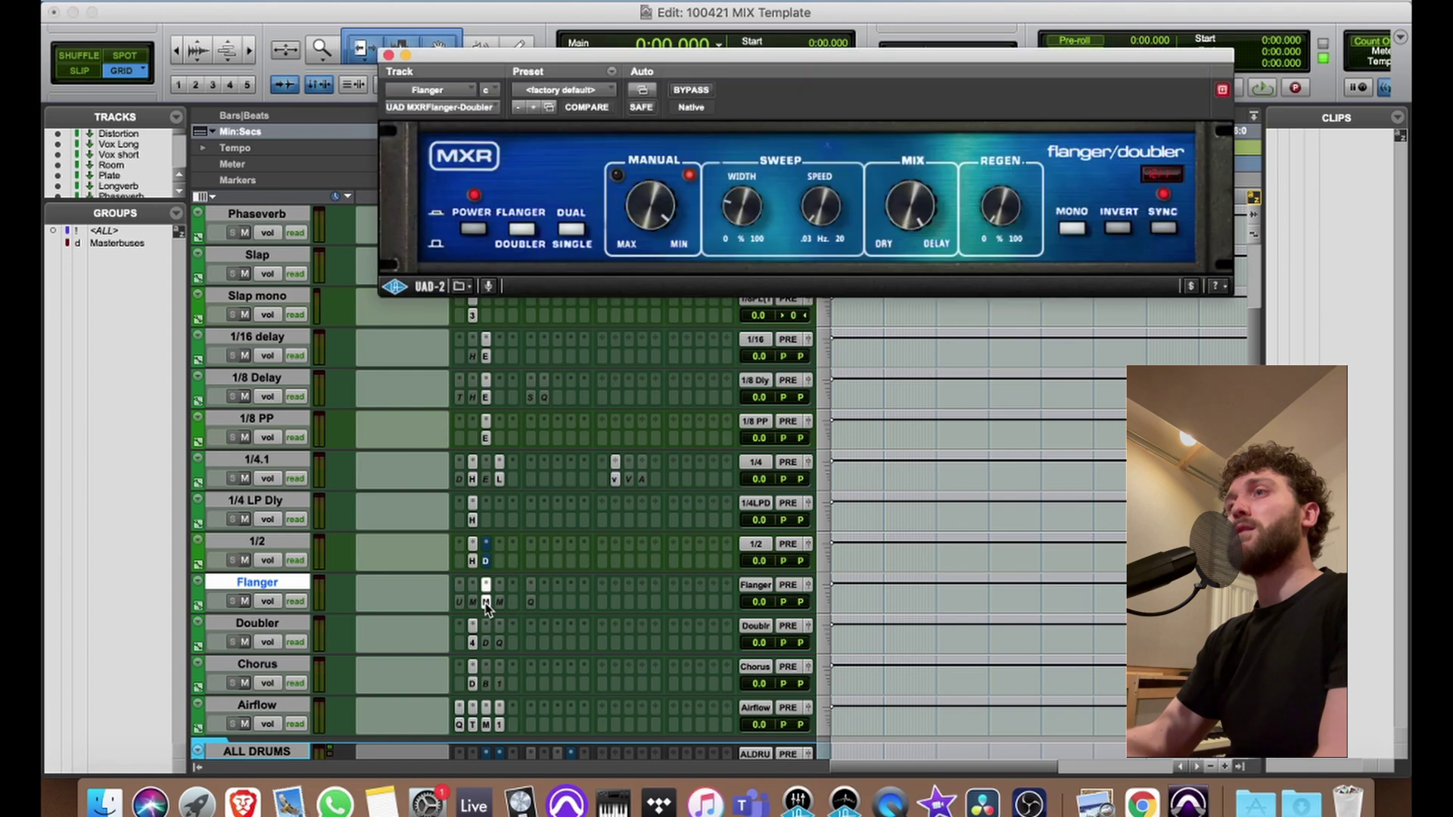
click(388, 55)
- Select the Doubler return and inspect the voice settings of its Doubler4 insert, closing the window when done
click(277, 628)
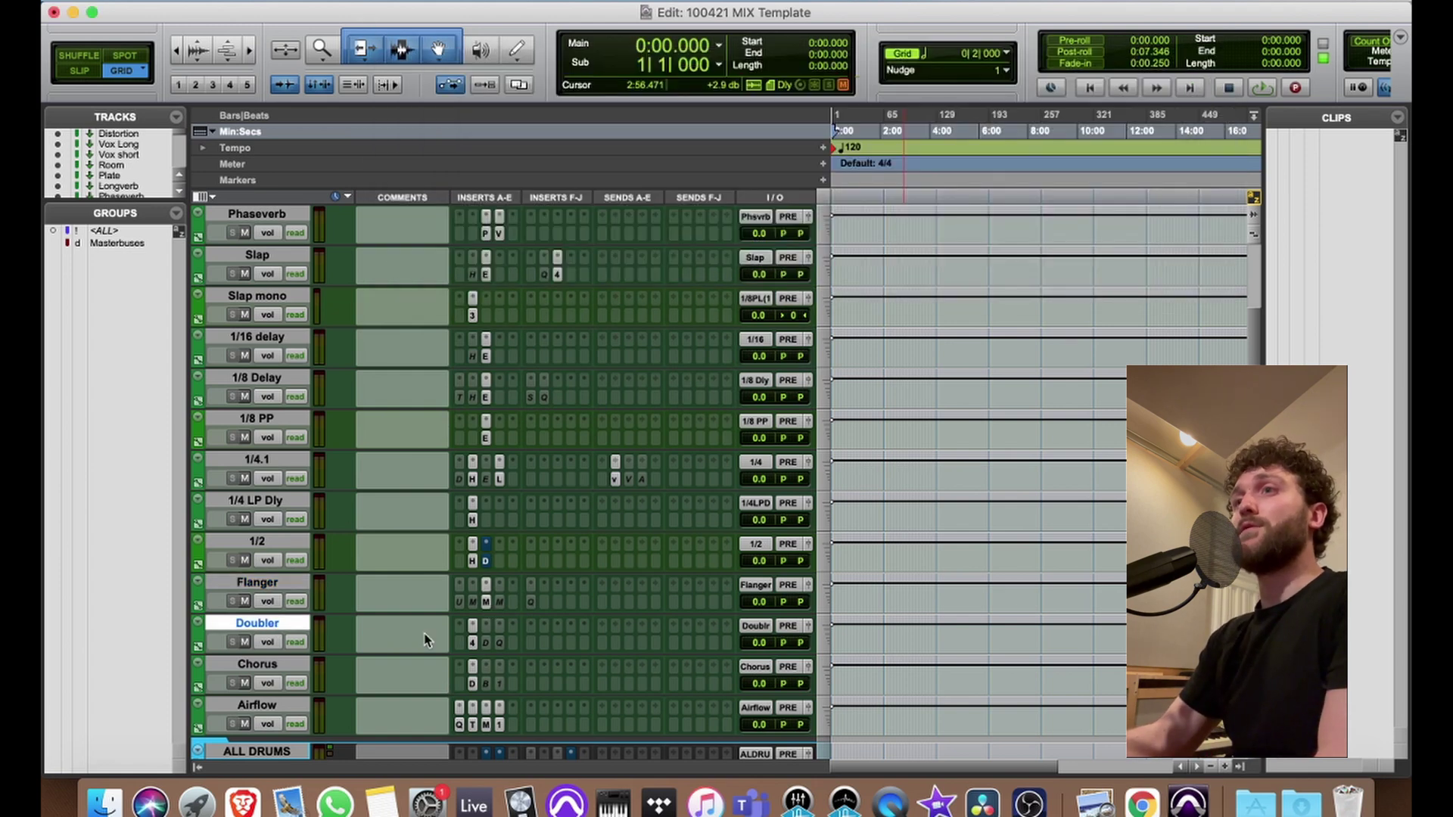
click(472, 642)
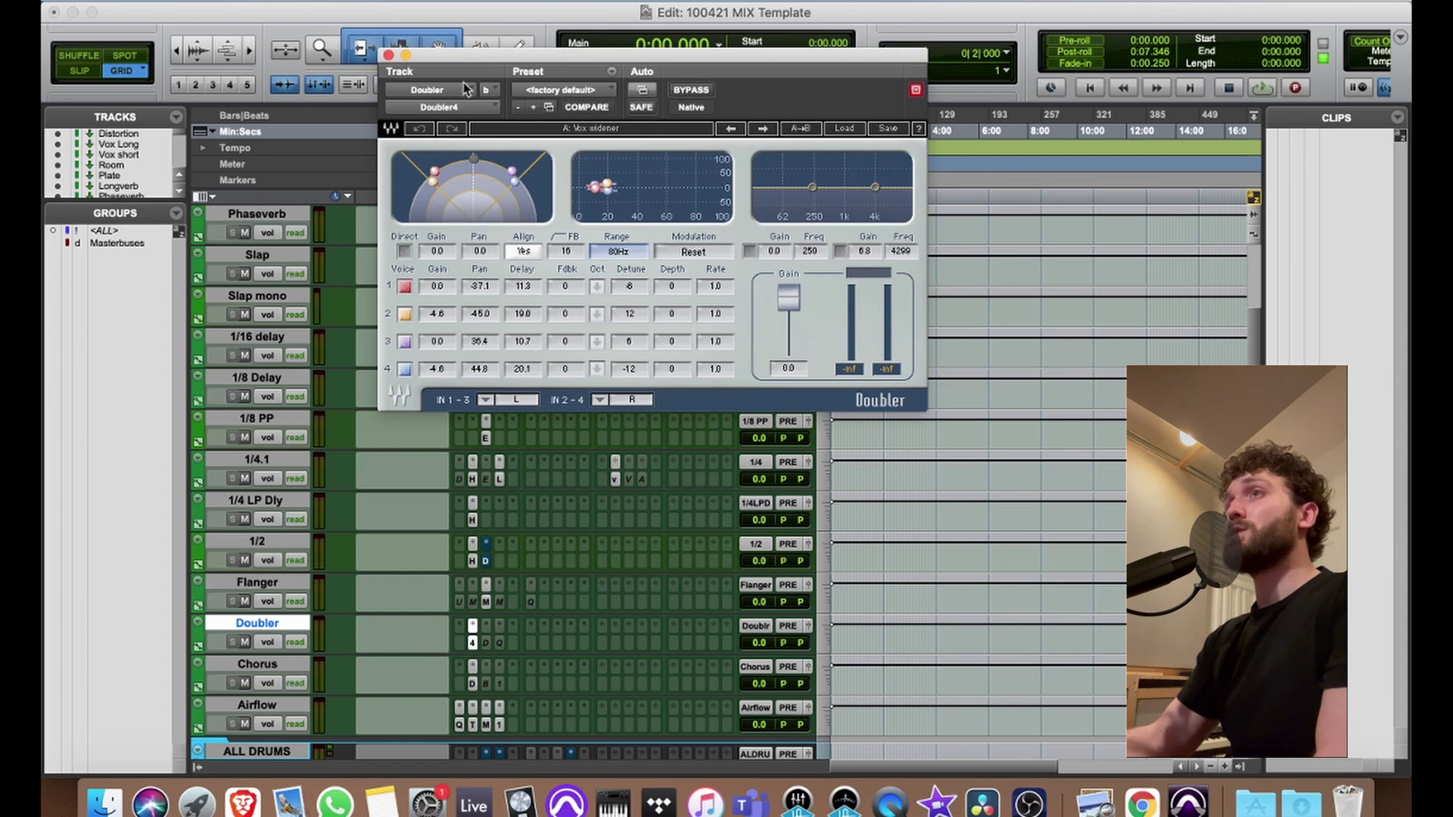
click(388, 55)
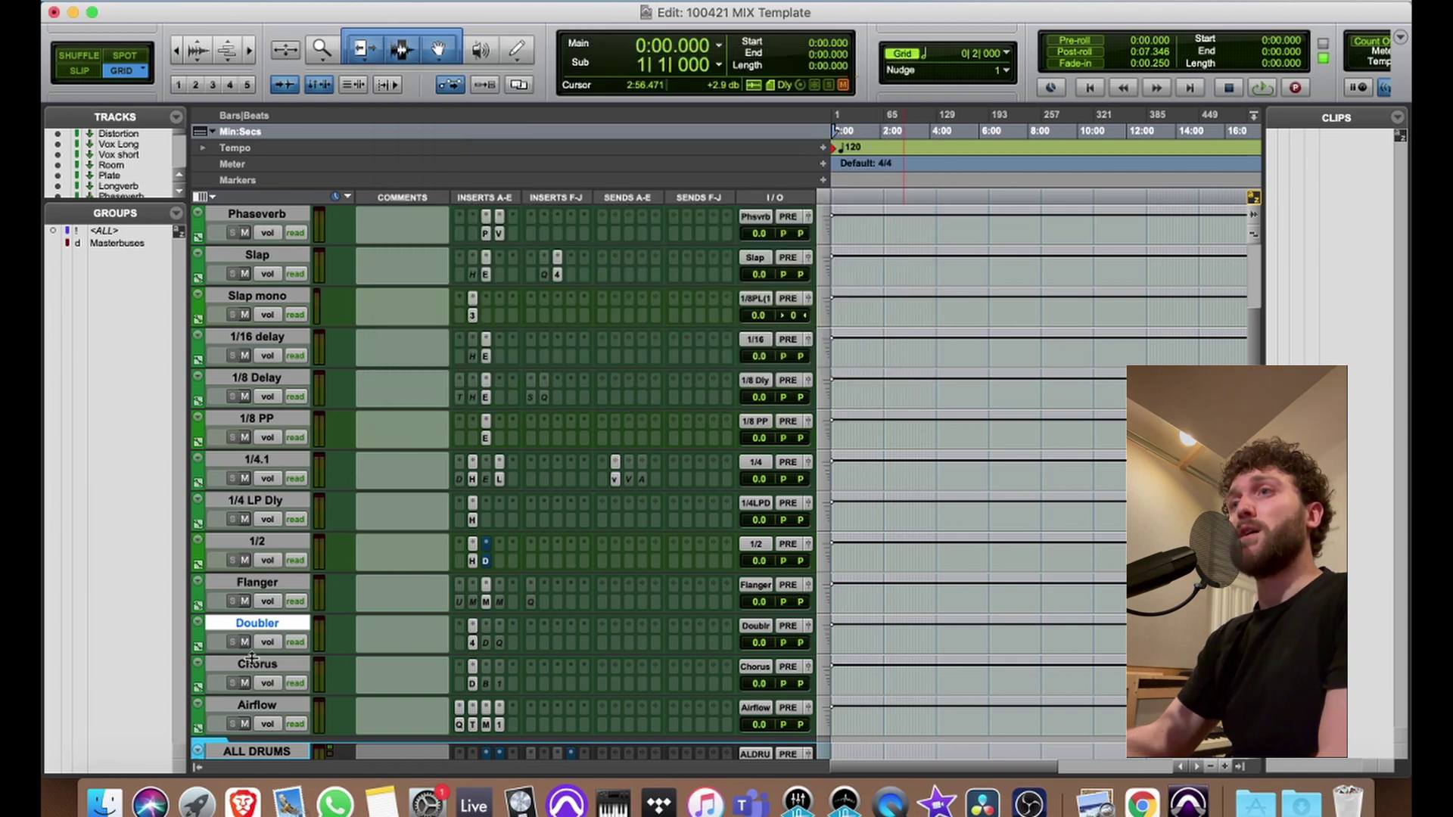
- Select the Chorus return and view its Roland Dimension D insert, closing the window when done
click(264, 666)
click(472, 683)
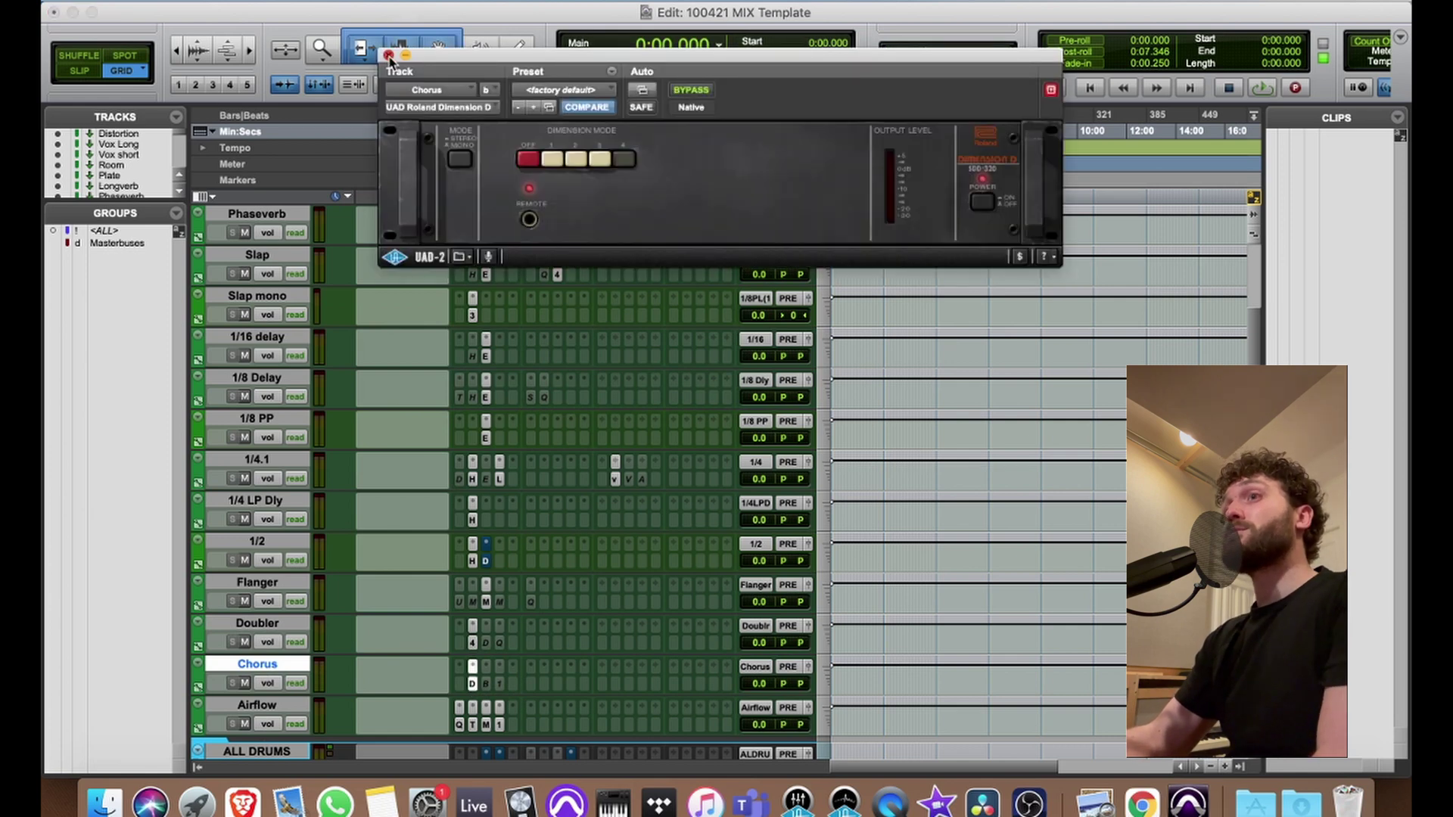
click(389, 56)
- Select the Airflow return and inspect its Pro-Q 3, TAL-Chorus-LX and Maag EQ4 inserts one after another
click(265, 707)
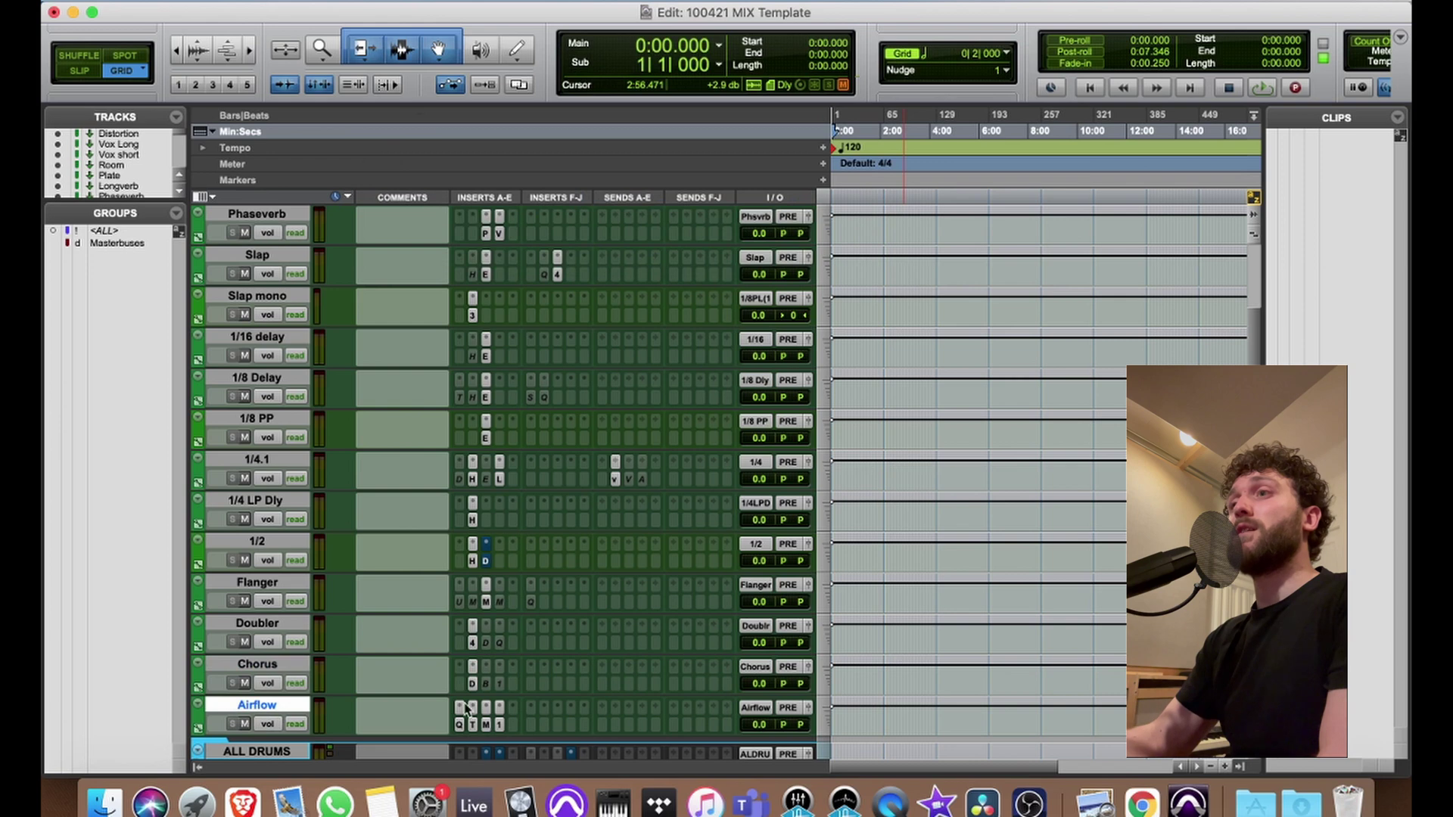
scroll(466, 730, down, 3)
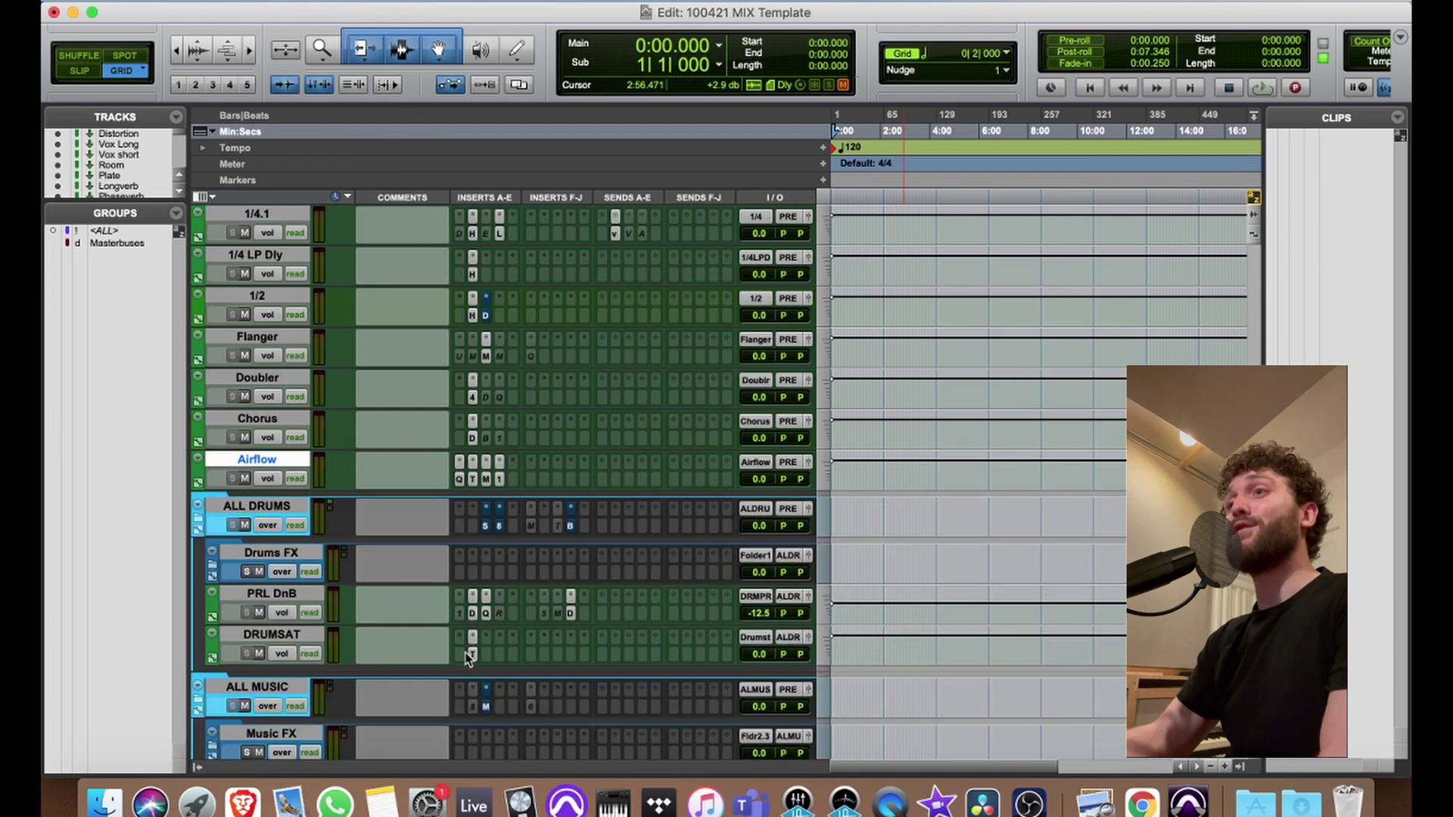
click(460, 479)
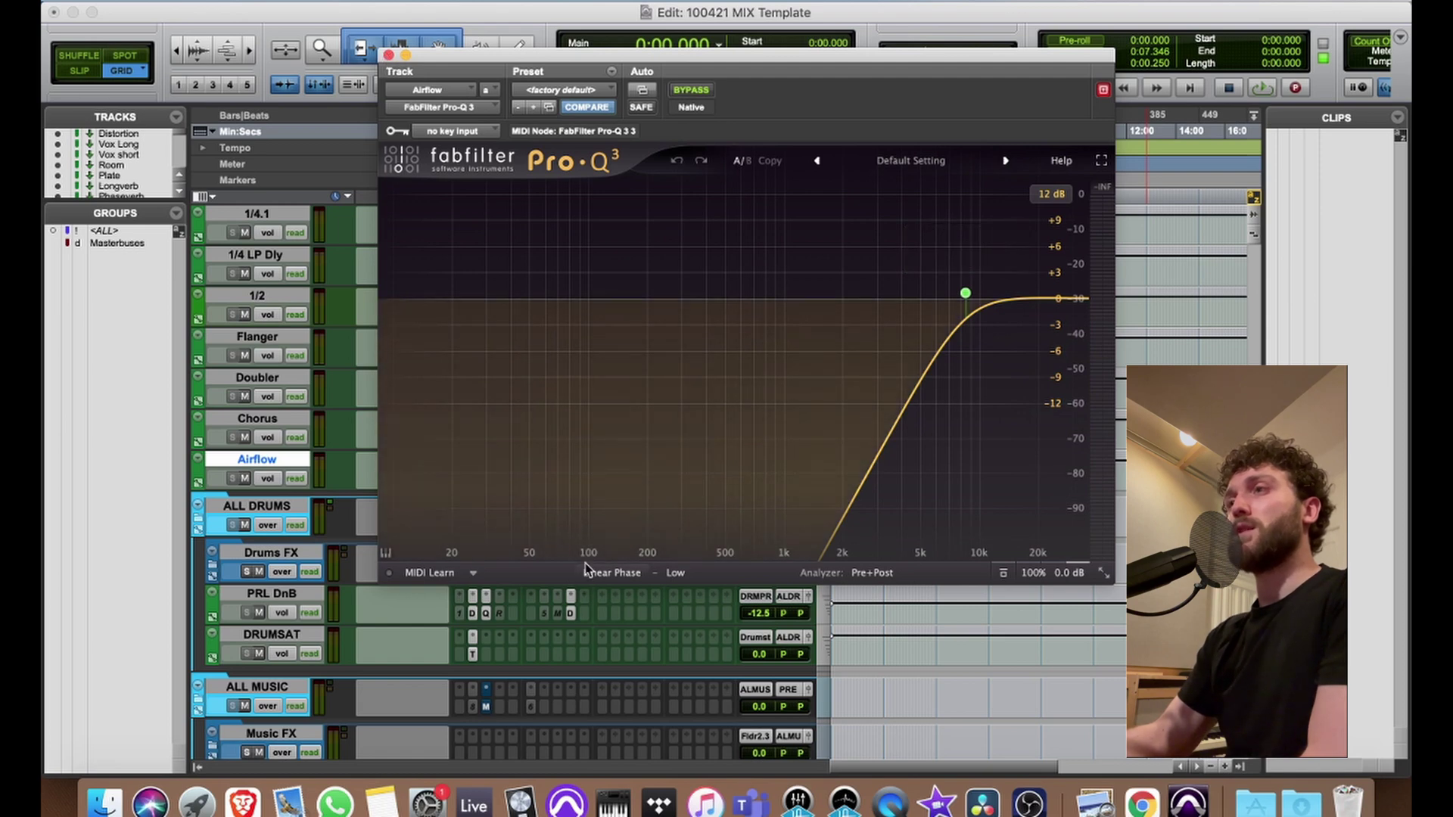
click(388, 55)
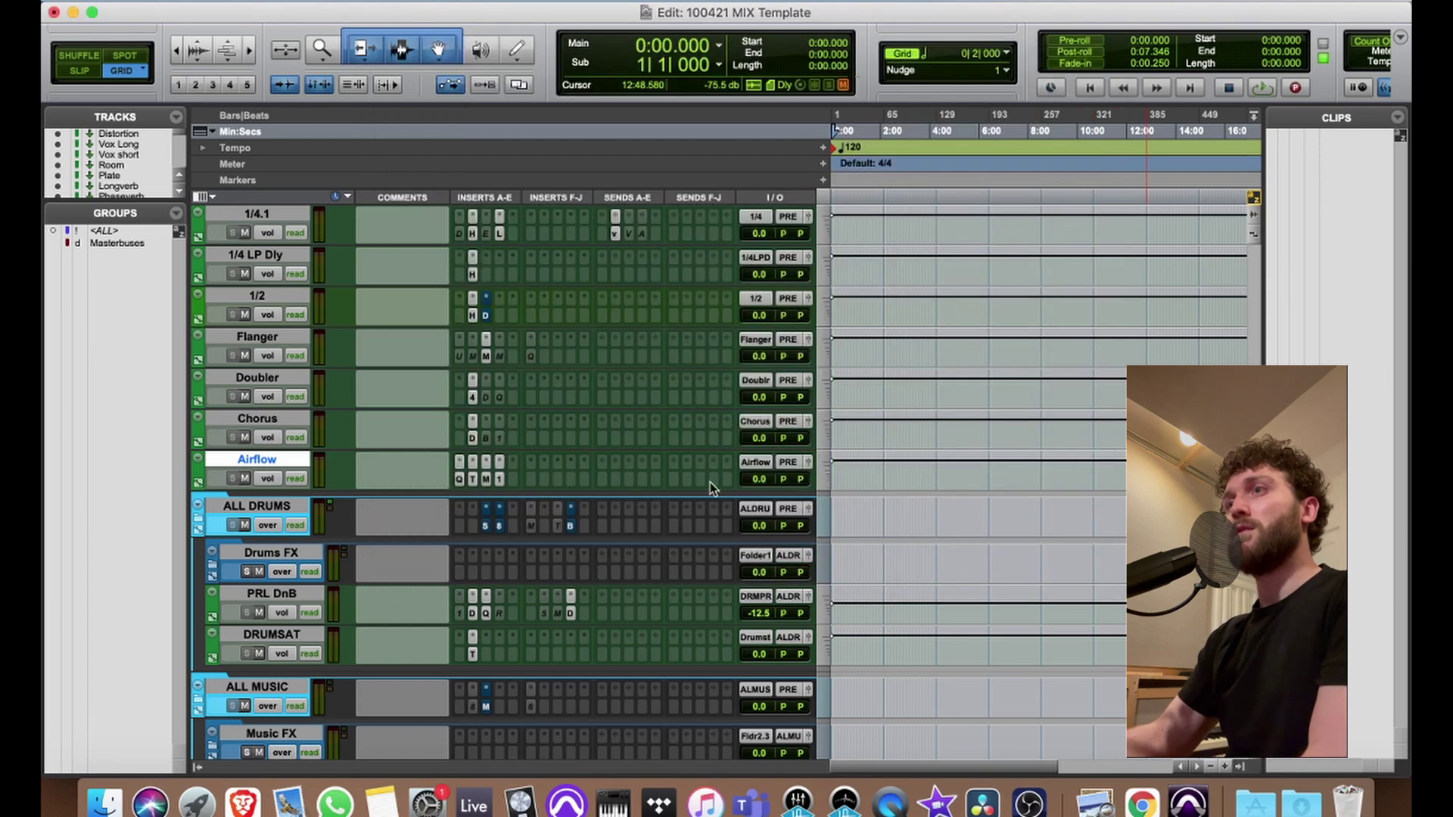
click(472, 480)
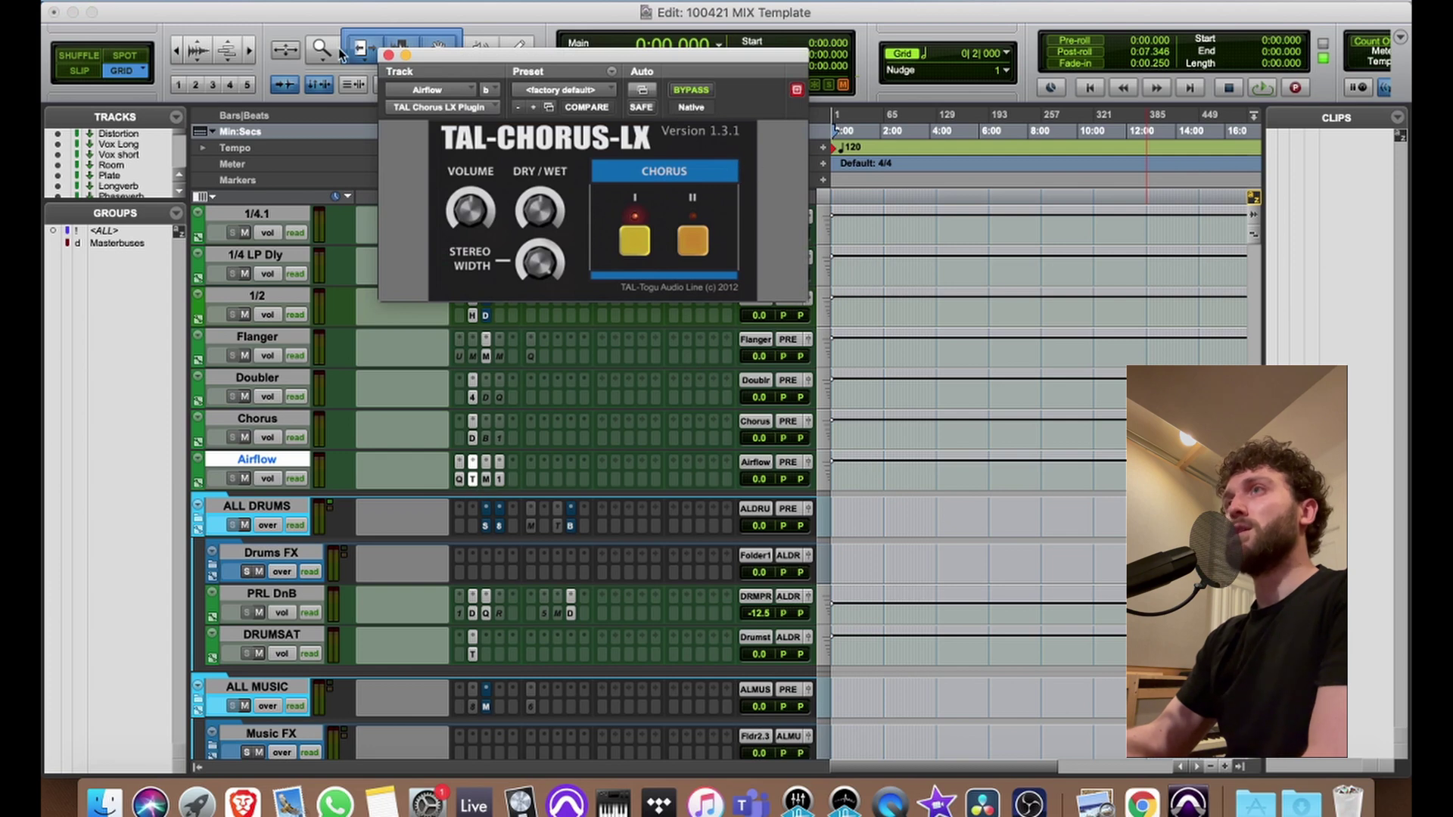
click(388, 57)
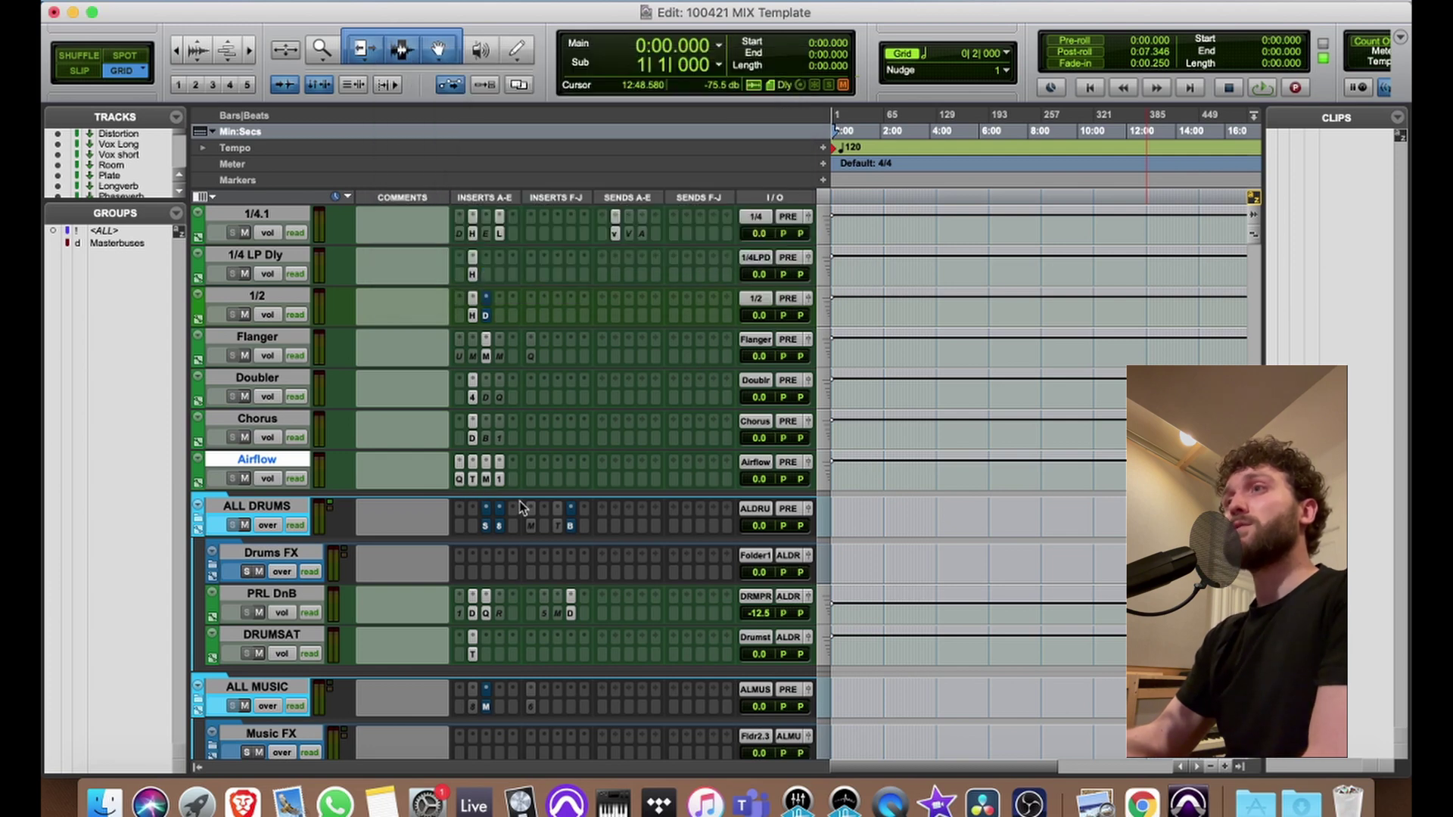
click(485, 480)
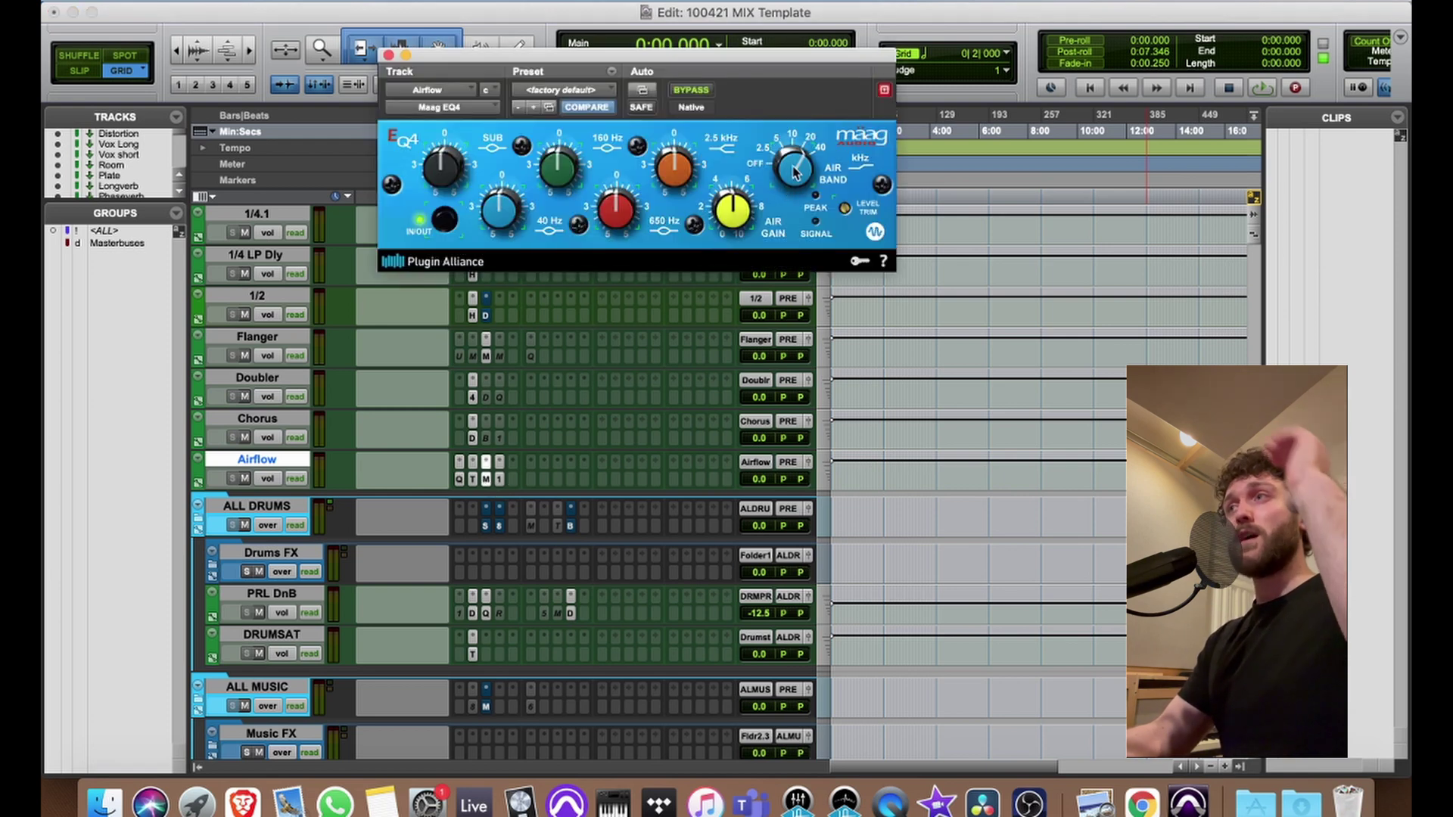
- Open the Airflow return's EQ3 1-Band insert and toggle its input polarity invert on and off repeatedly, closing the window when done
click(498, 479)
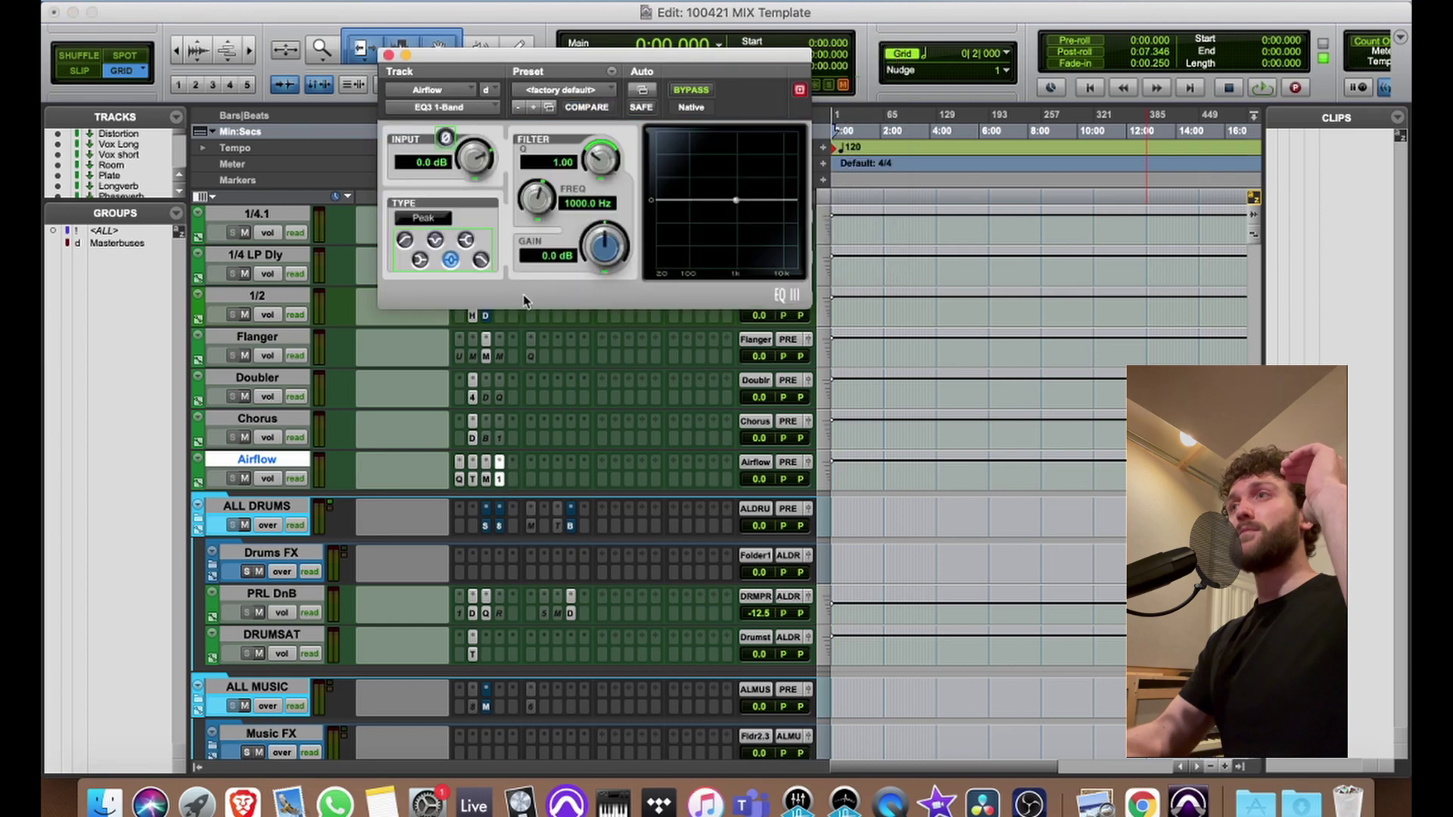
click(445, 139)
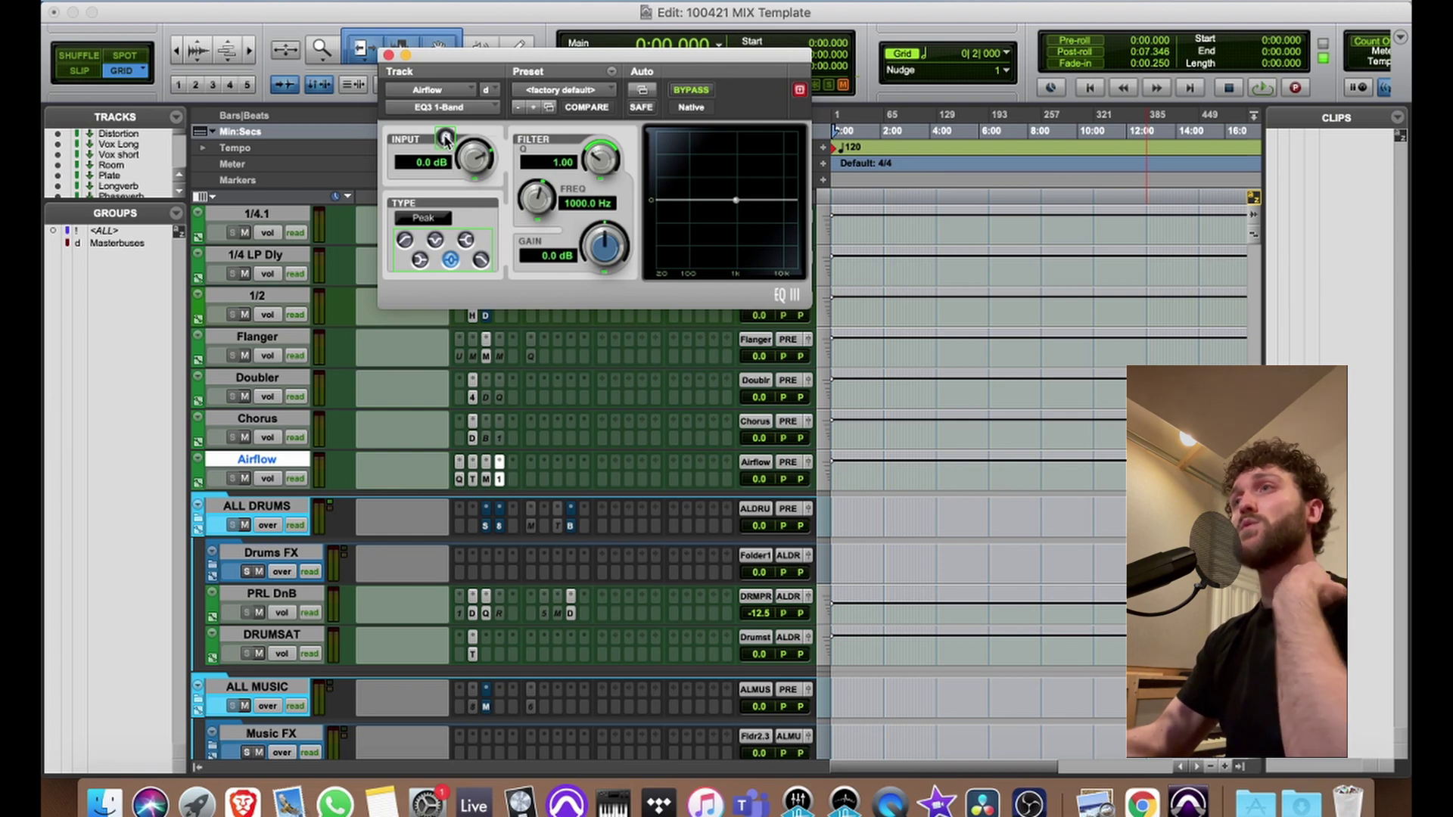
click(446, 139)
click(446, 138)
click(447, 138)
click(447, 139)
click(446, 139)
click(446, 138)
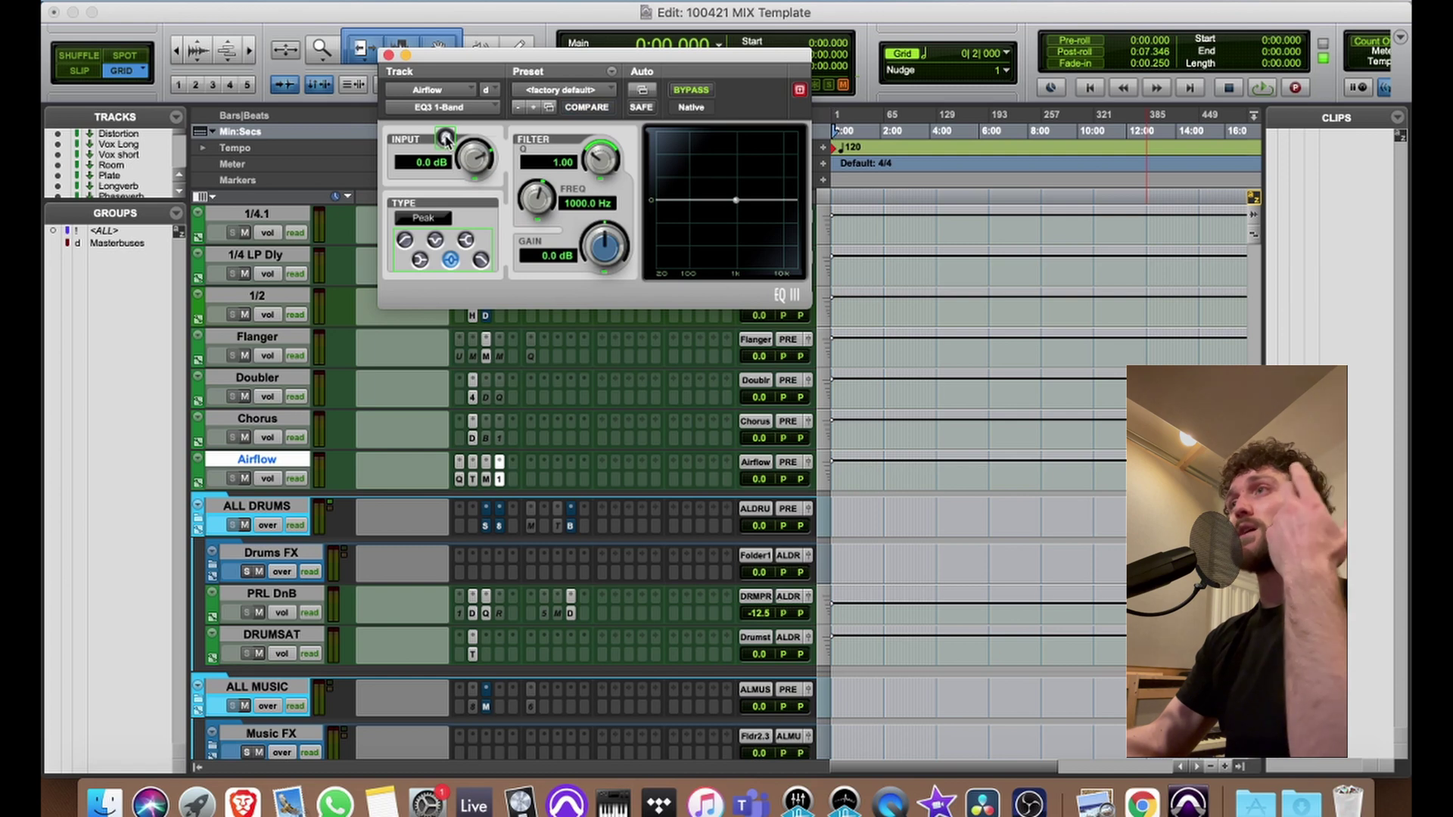
click(388, 55)
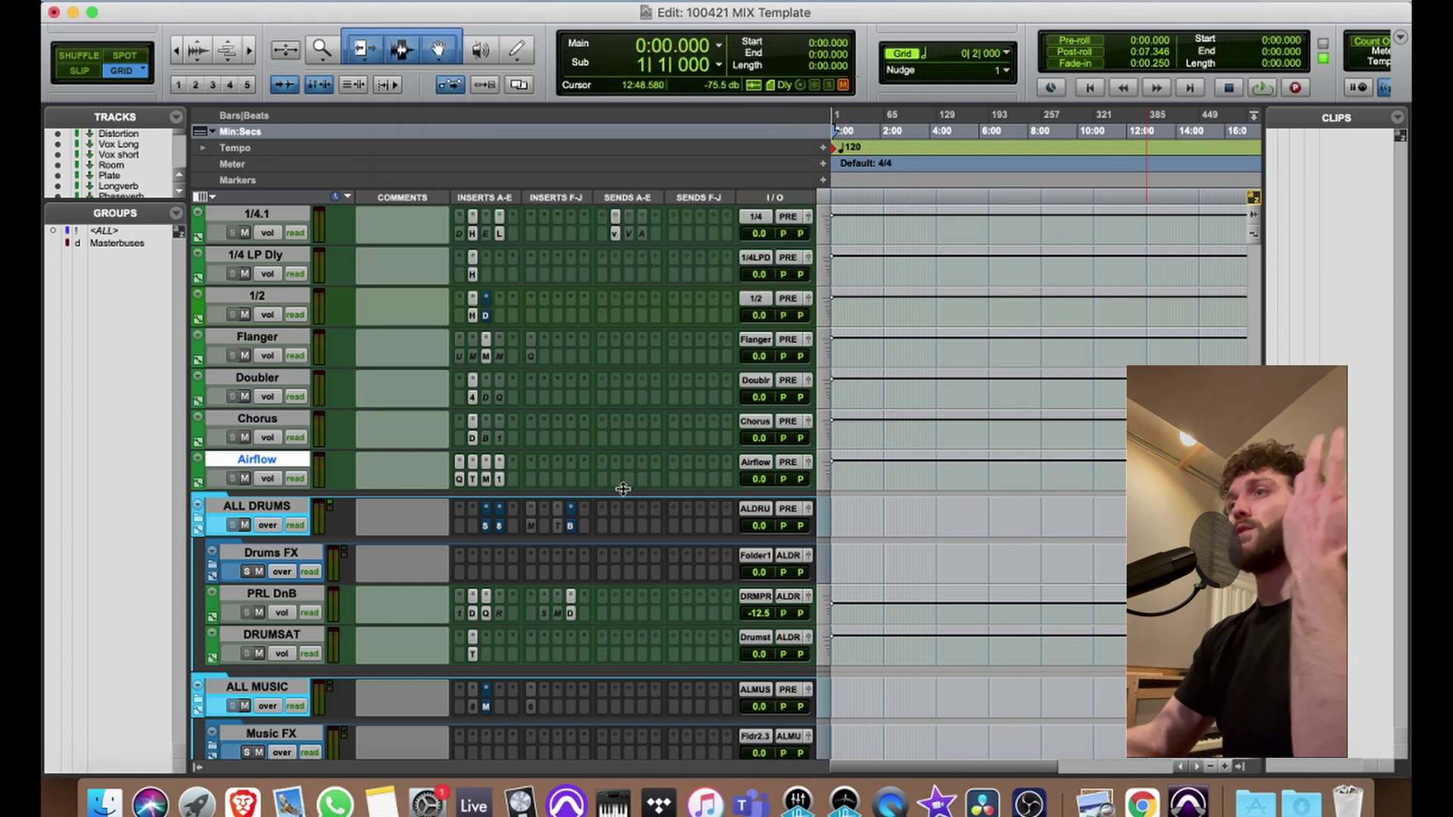
- Look over the premaster, print and master tracks, the effect returns, and the music and vocal folders of the template
scroll(564, 469, down, 15)
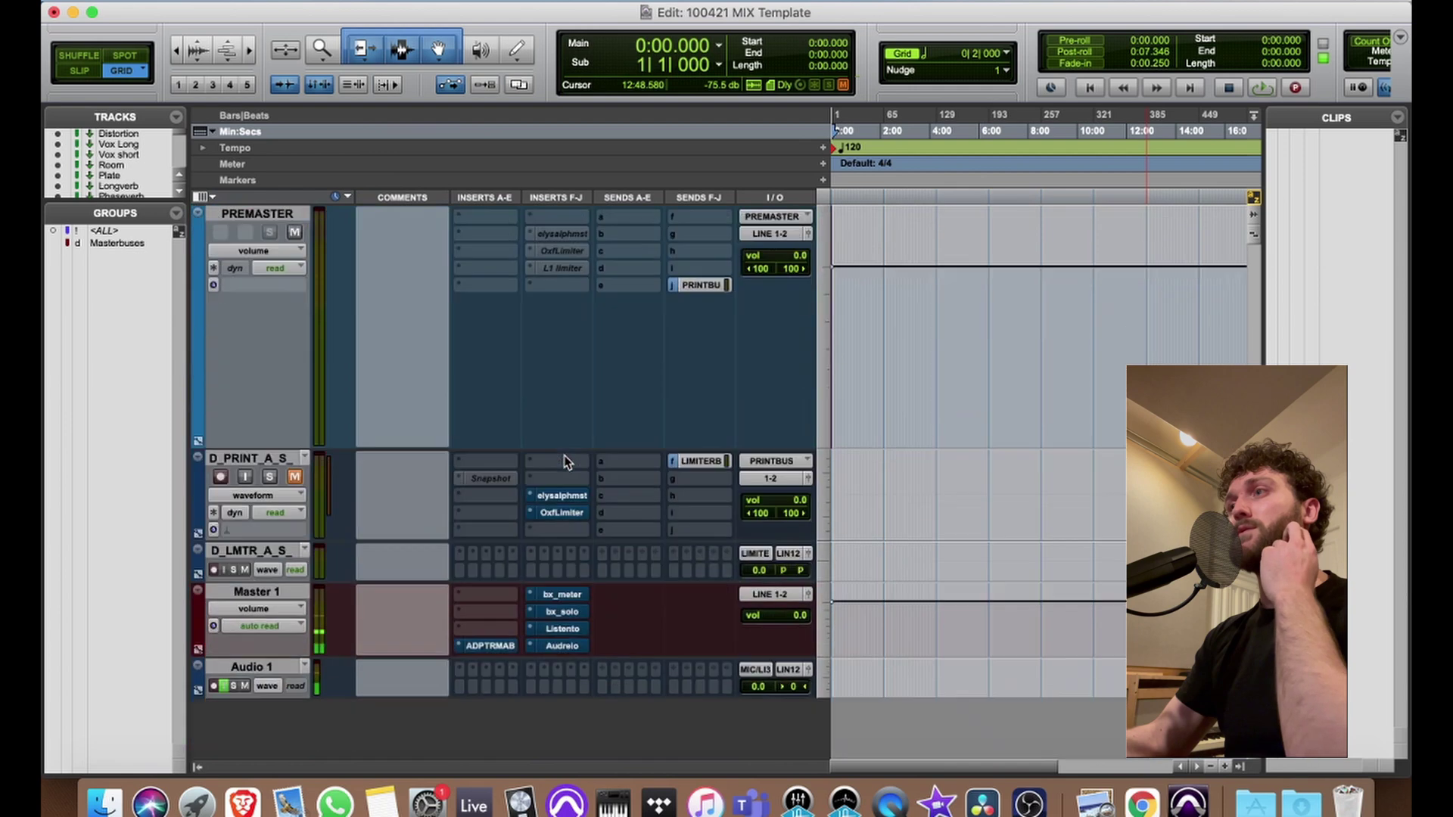
scroll(636, 503, up, 12)
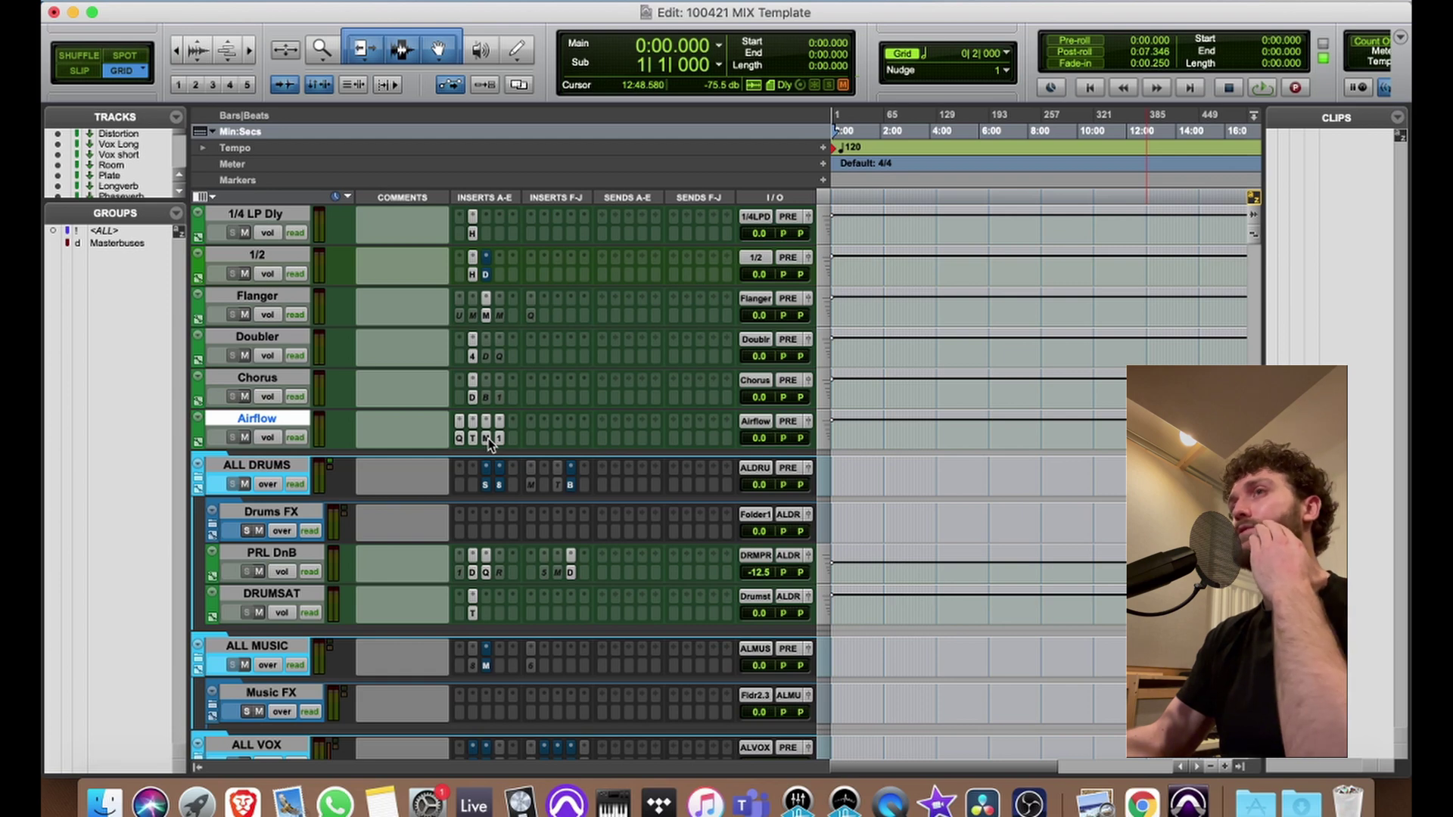
scroll(566, 420, up, 7)
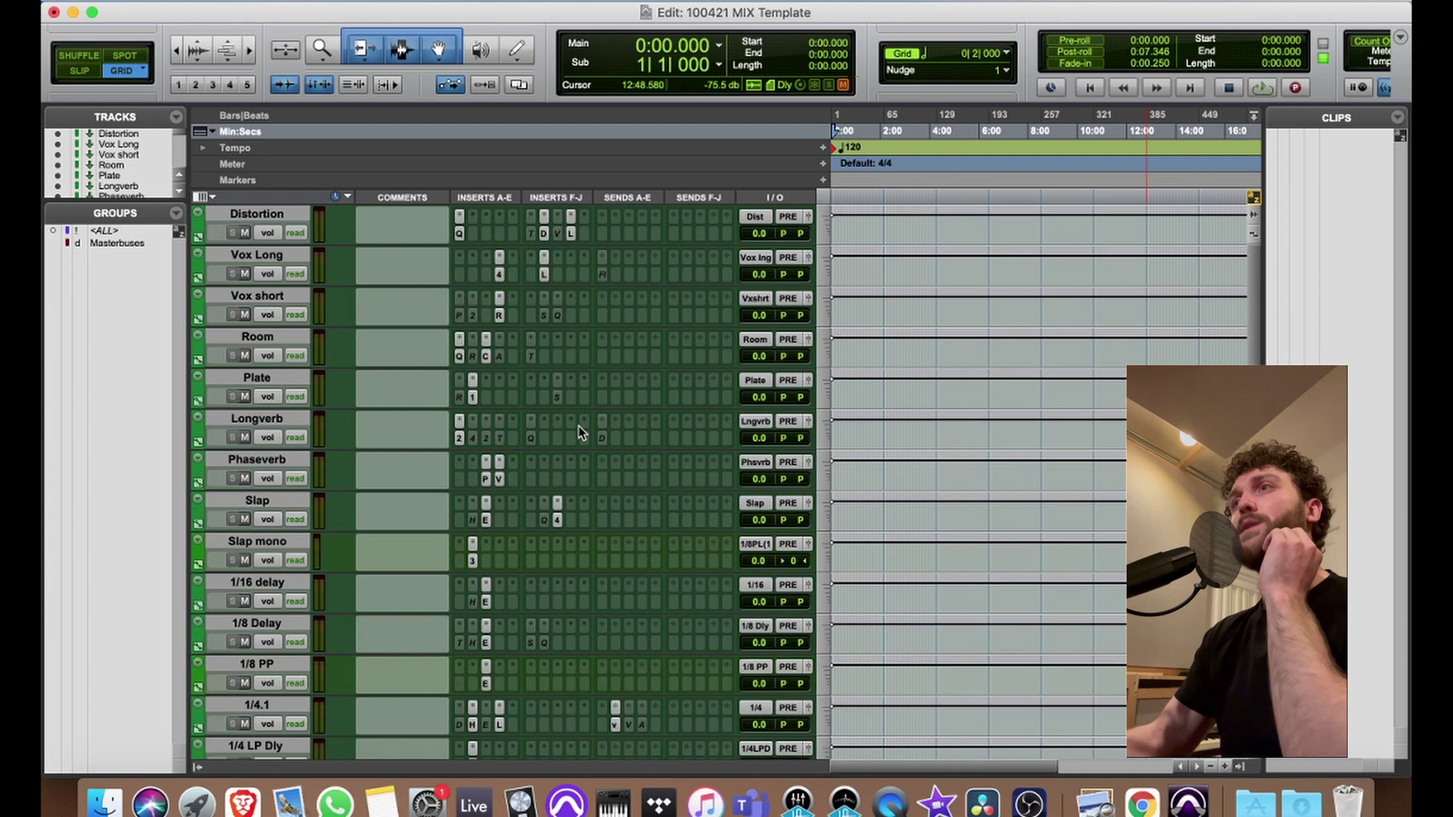
scroll(580, 433, down, 6)
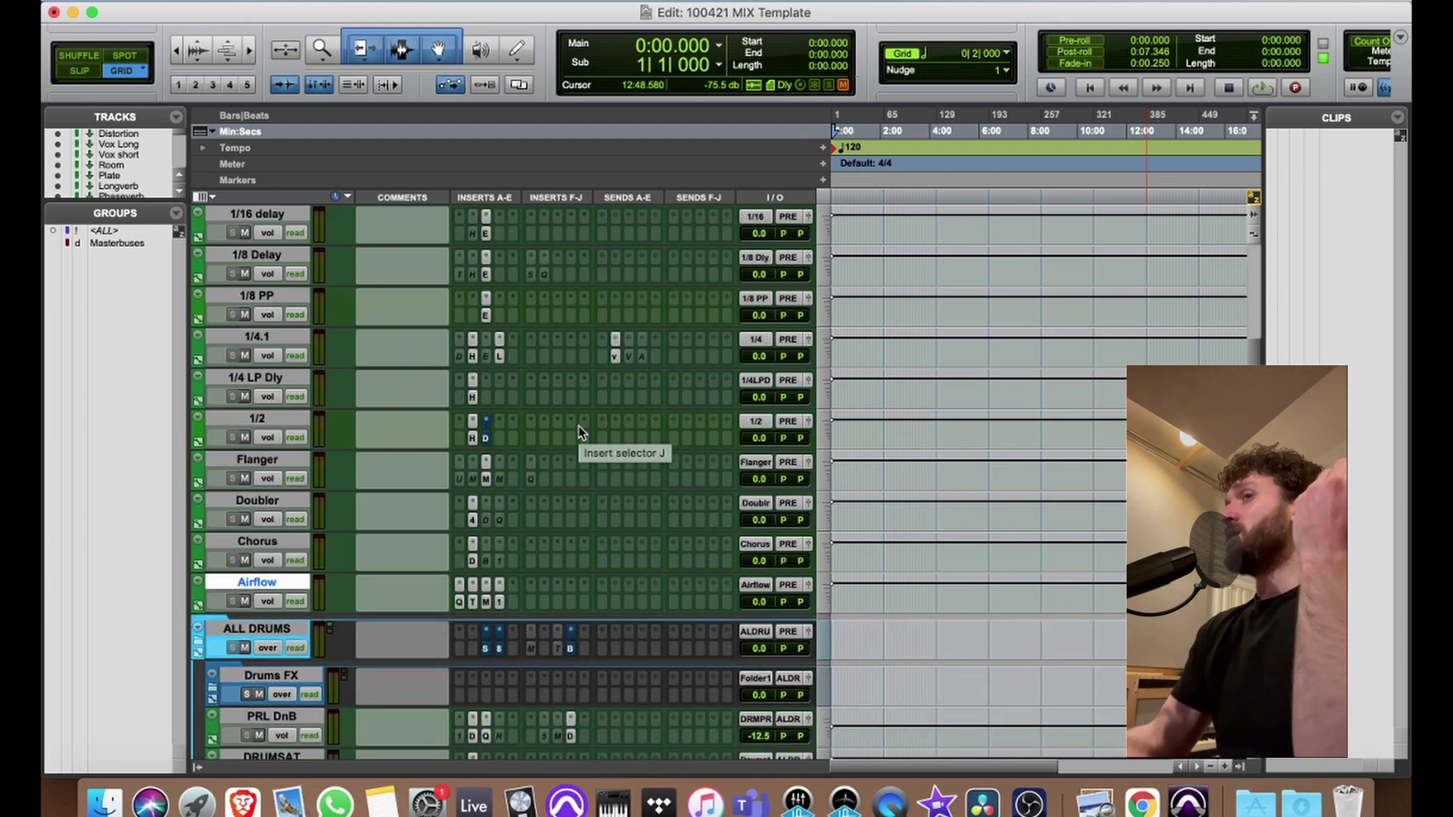
scroll(579, 433, down, 15)
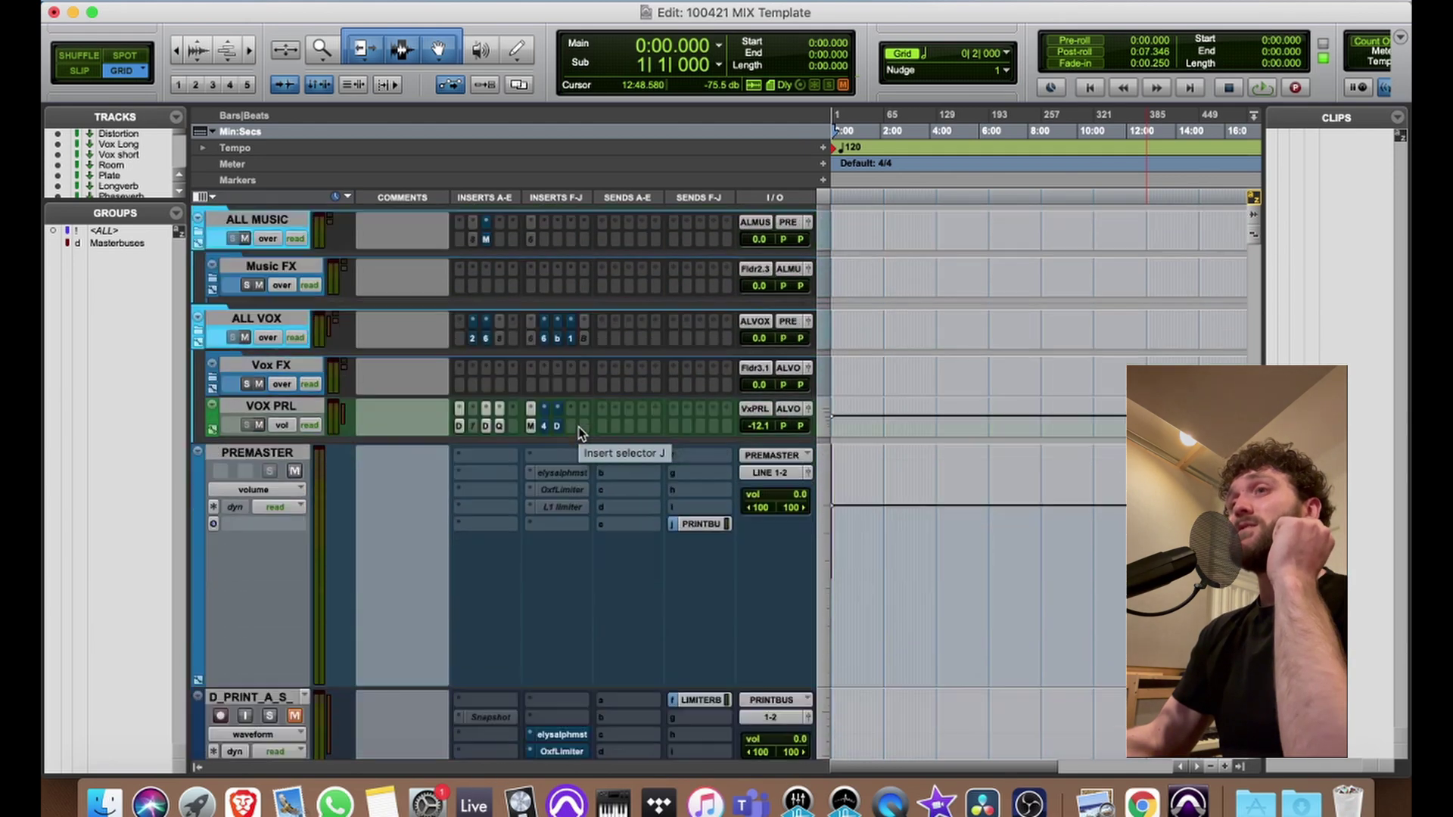